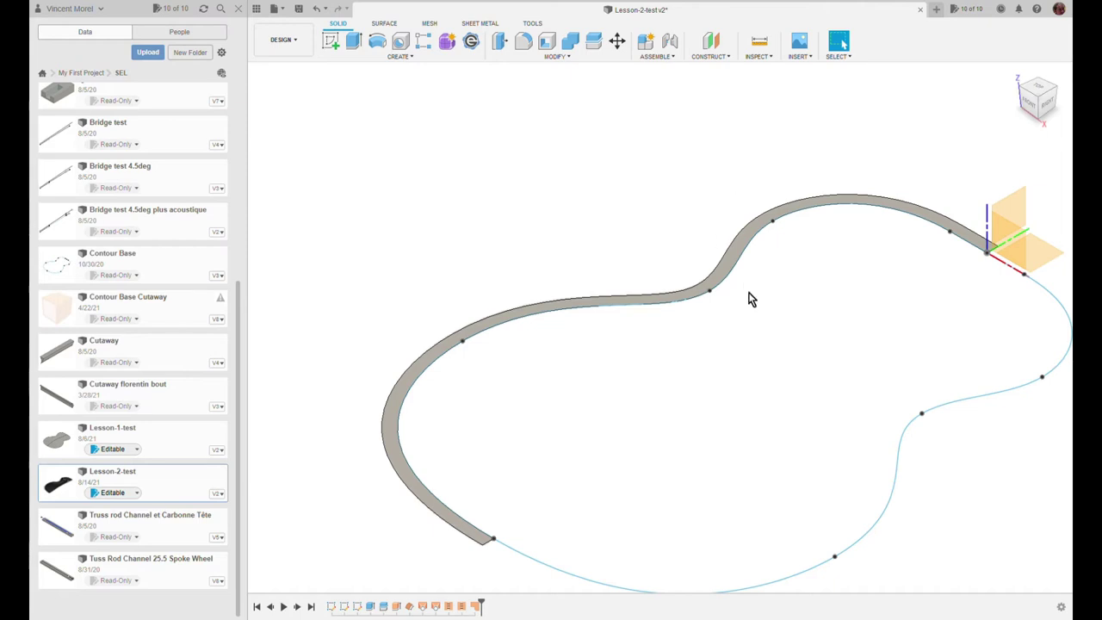
Step: Pan the view across the swept rim body
{"action": "middle_click_drag", "start_coordinate": [769, 320], "coordinate": [700, 269]}
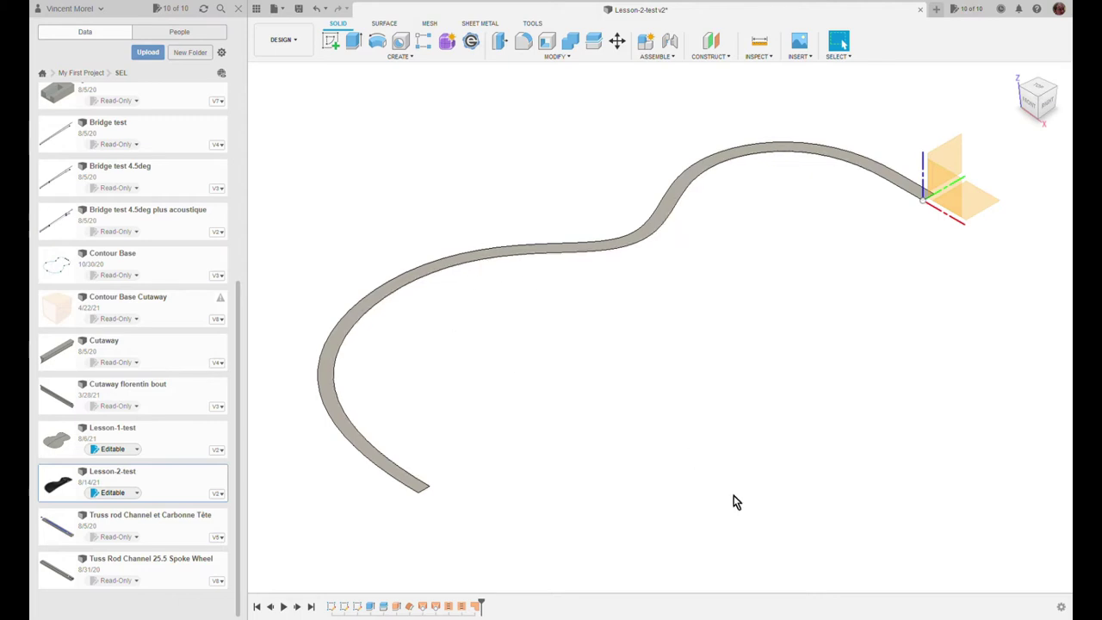
Step: Select the vertical origin plane at the rim path's end as the sketch plane
{"action": "left_click", "coordinate": [952, 168]}
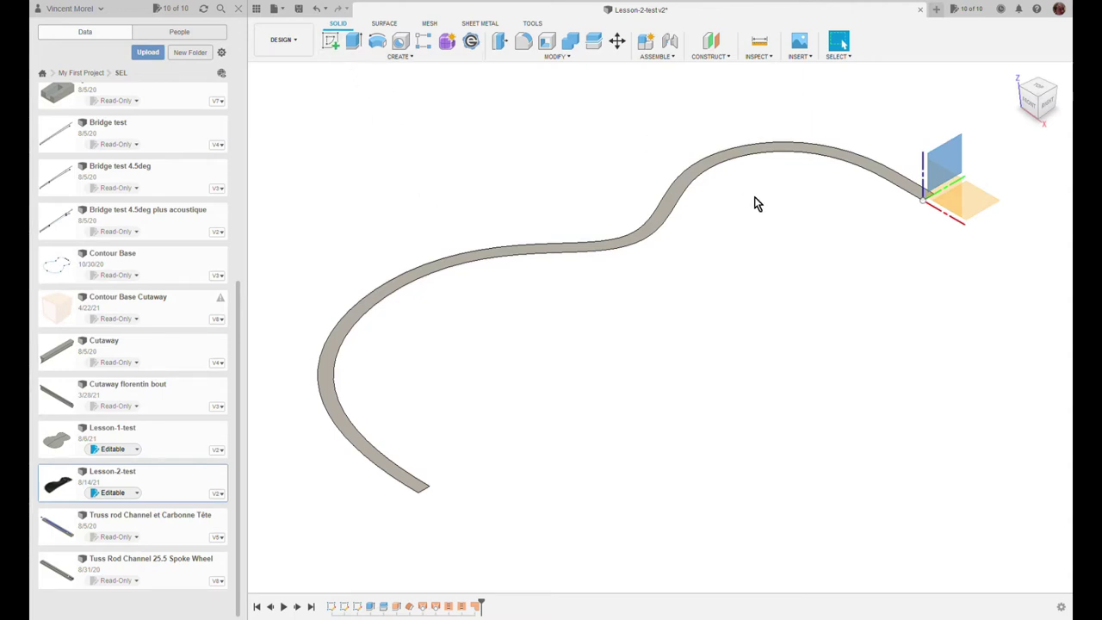
{"action": "left_click", "coordinate": [924, 179]}
{"action": "left_click", "coordinate": [955, 163]}
Step: Start a sketch on the end plane, drawing a horizontal line and an angled line, viewed from the right
{"action": "left_click", "coordinate": [331, 40]}
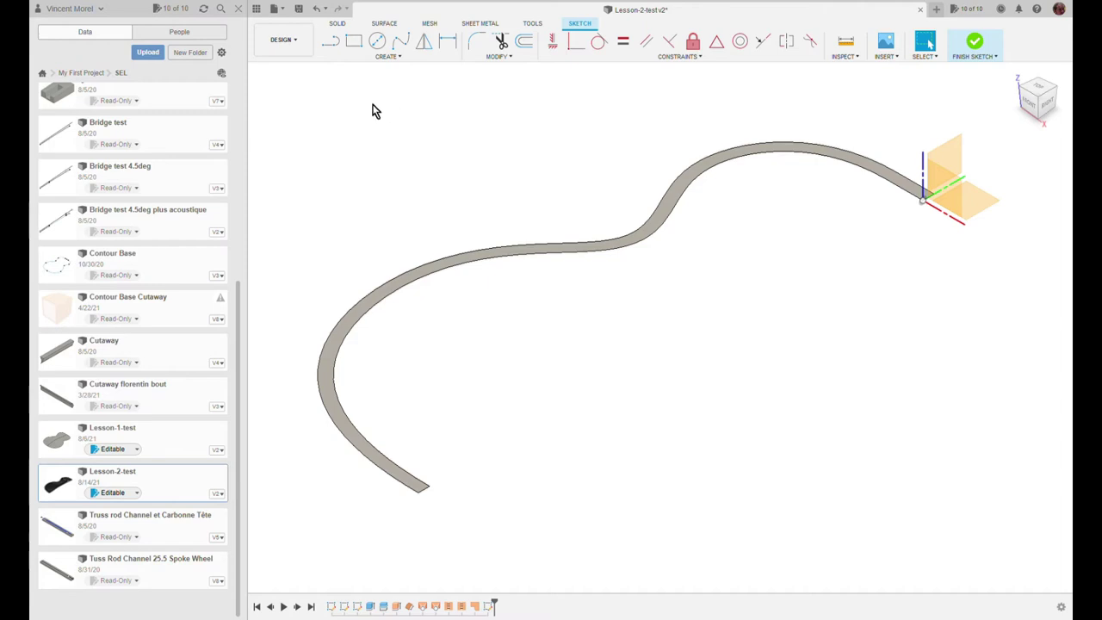
{"action": "left_click", "coordinate": [334, 45]}
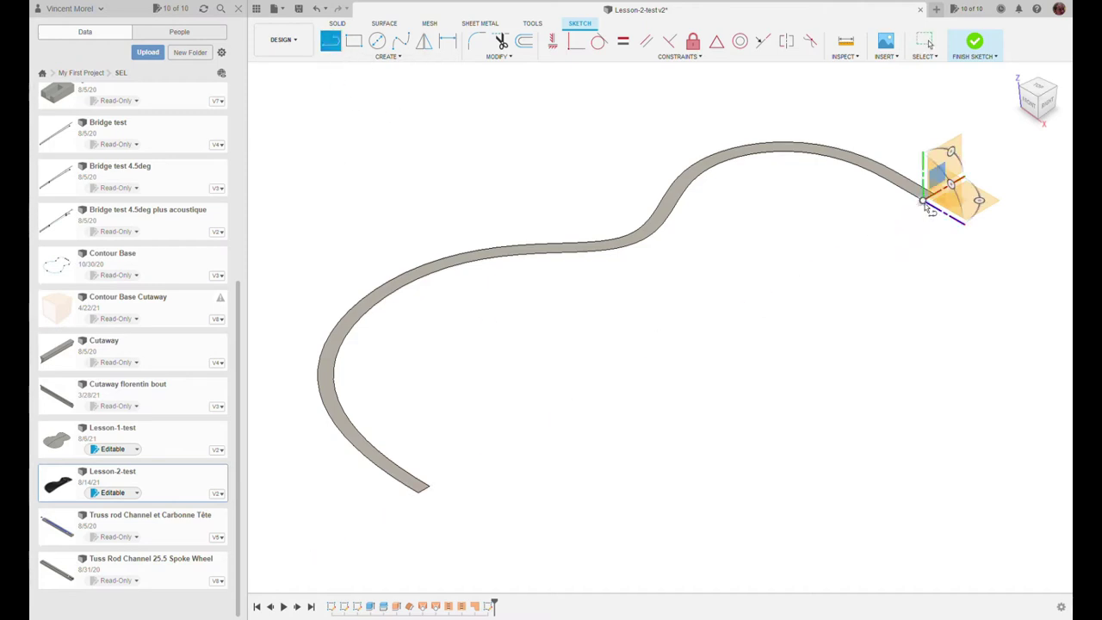
{"action": "left_click_drag", "start_coordinate": [923, 204], "coordinate": [855, 224]}
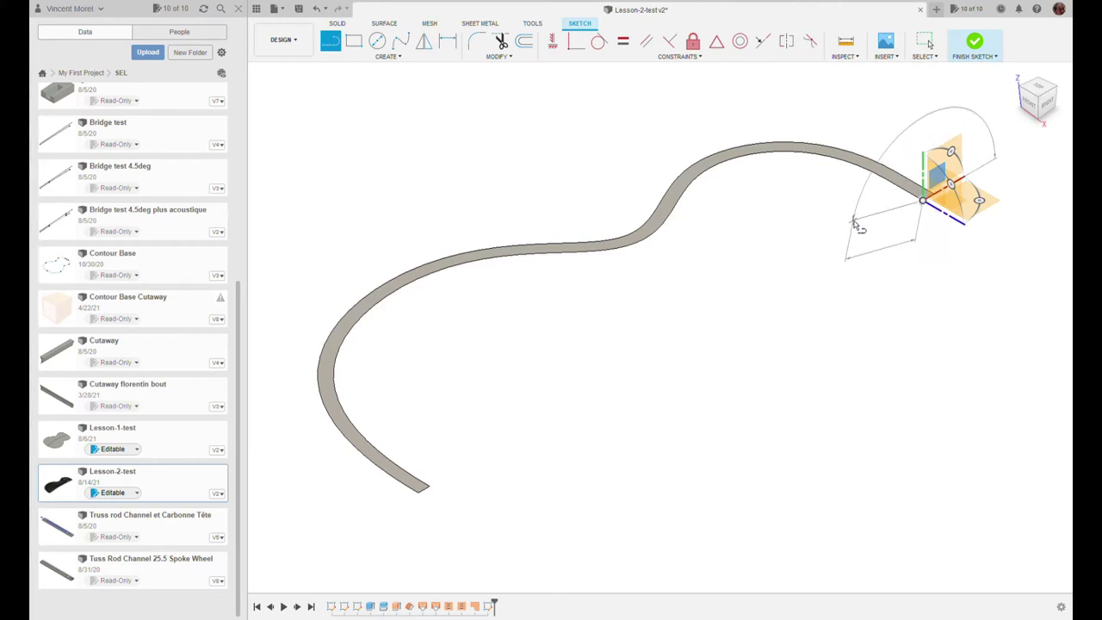
{"action": "left_click_drag", "start_coordinate": [855, 226], "coordinate": [1052, 108]}
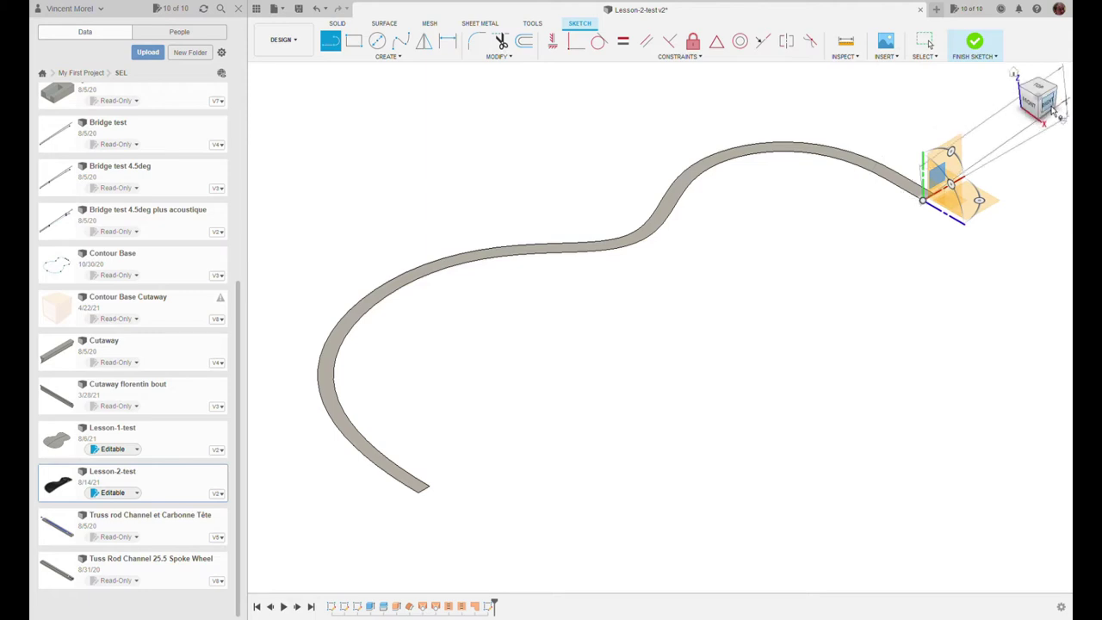
{"action": "left_click", "coordinate": [1050, 105]}
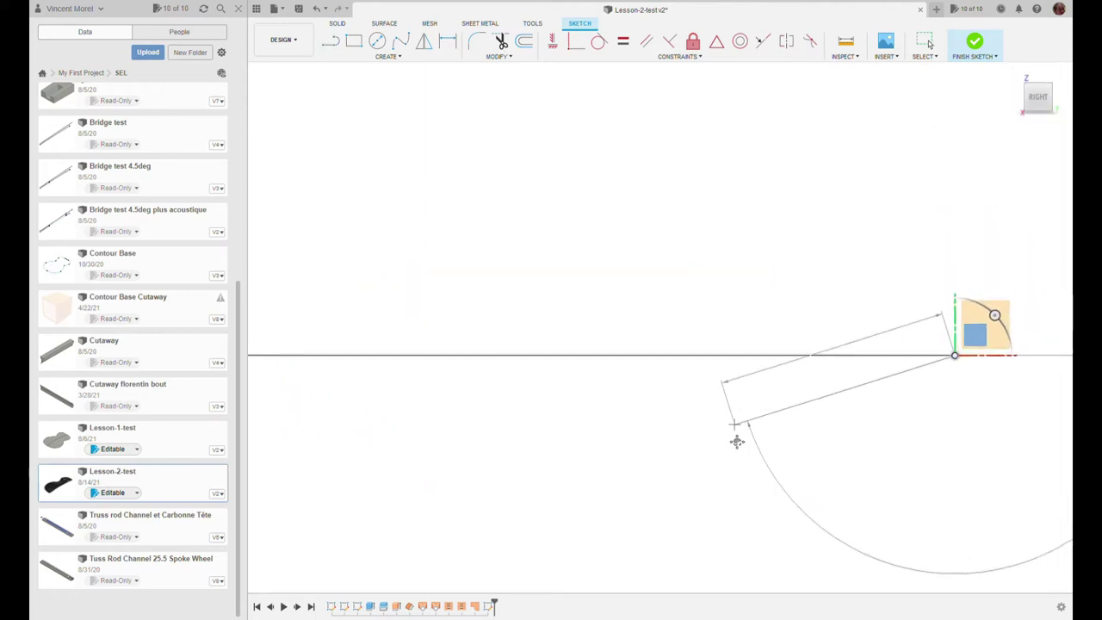
{"action": "left_click", "coordinate": [239, 10]}
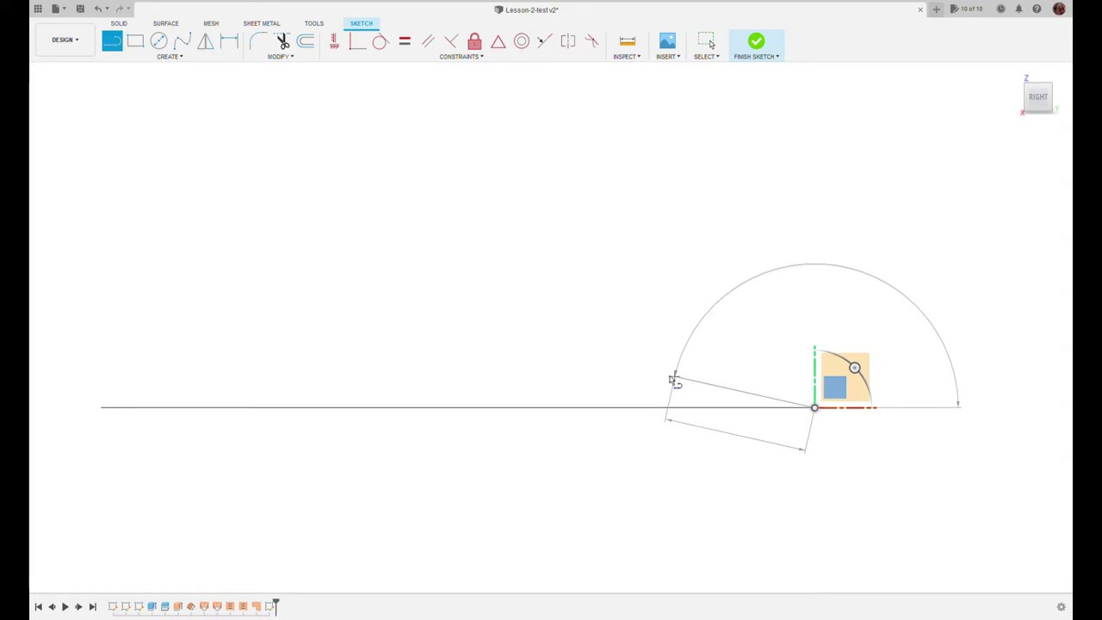
Step: Place the short 90.00 angled line, closing the thin profile at the rim's end
{"action": "left_click", "coordinate": [671, 396]}
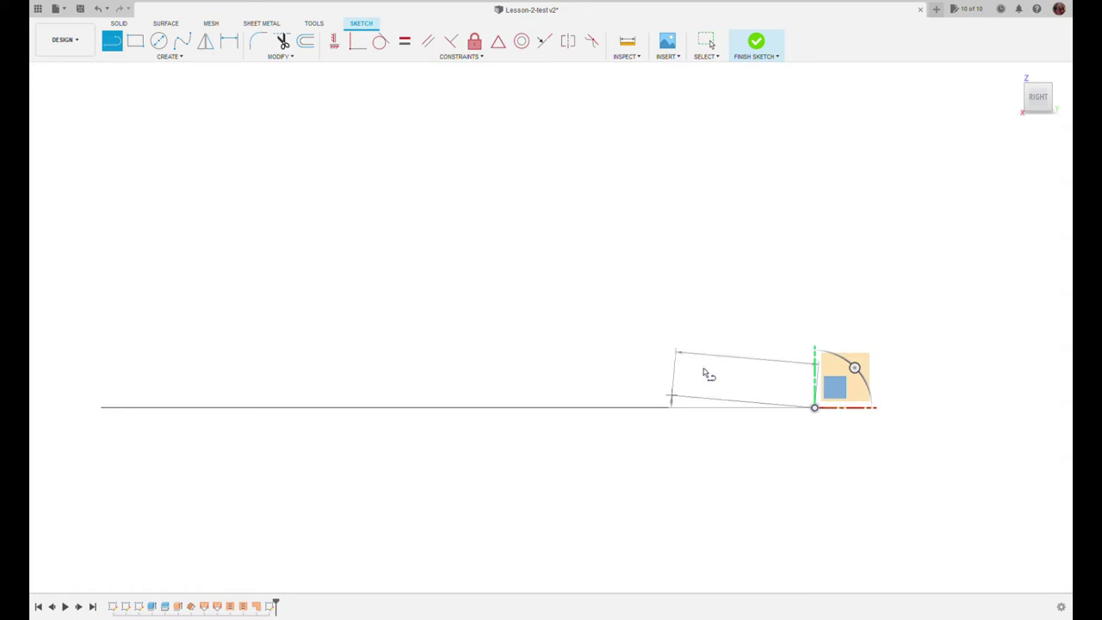
{"action": "left_click", "coordinate": [704, 370]}
{"action": "key", "text": "Escape"}
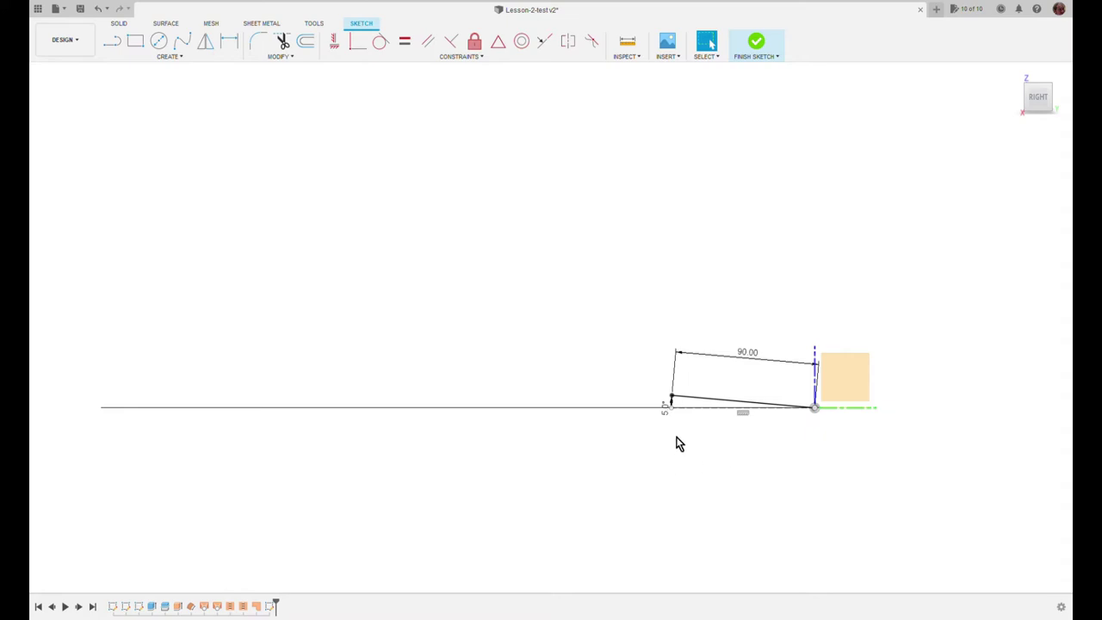
Step: Draw a fit-point spline from the angled line's end to the rim body's far lower end
{"action": "left_click", "coordinate": [182, 43]}
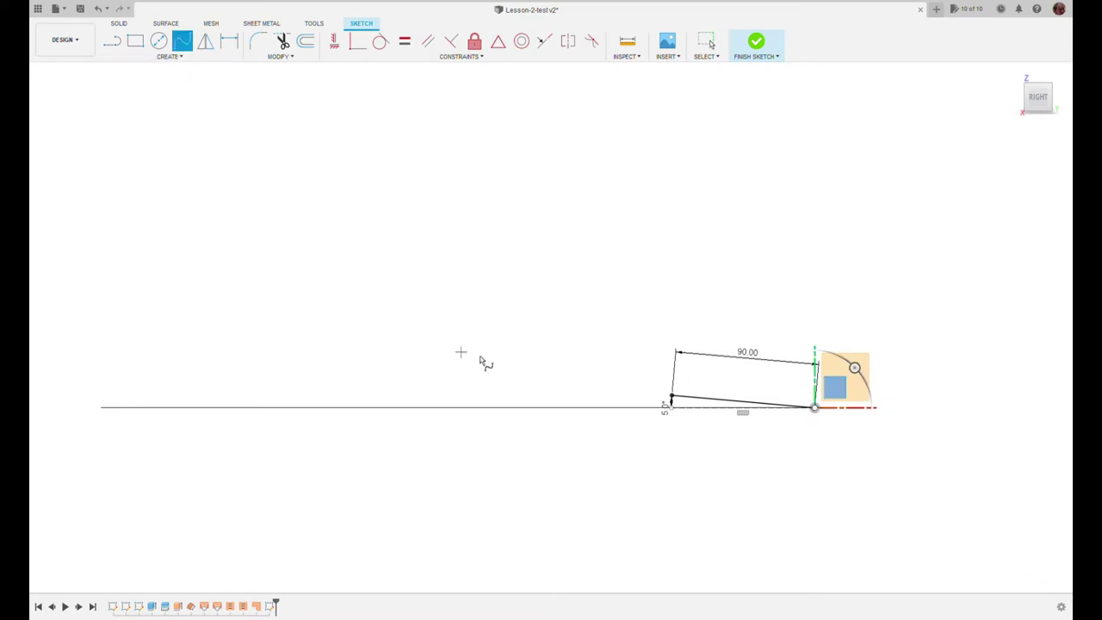
{"action": "left_click", "coordinate": [672, 397]}
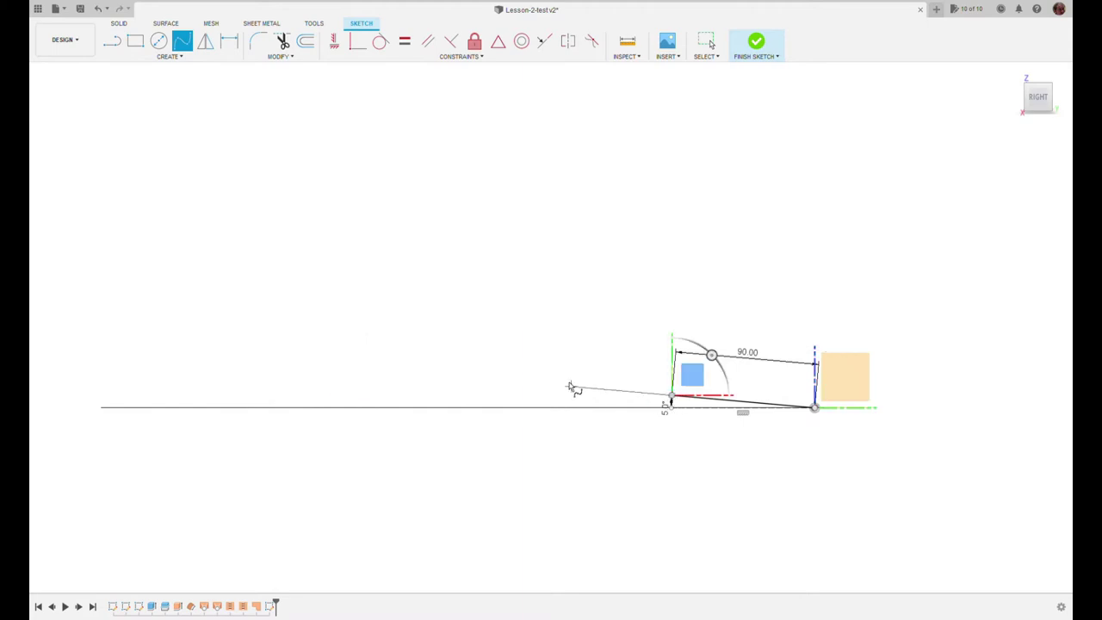
{"action": "left_click", "coordinate": [322, 378]}
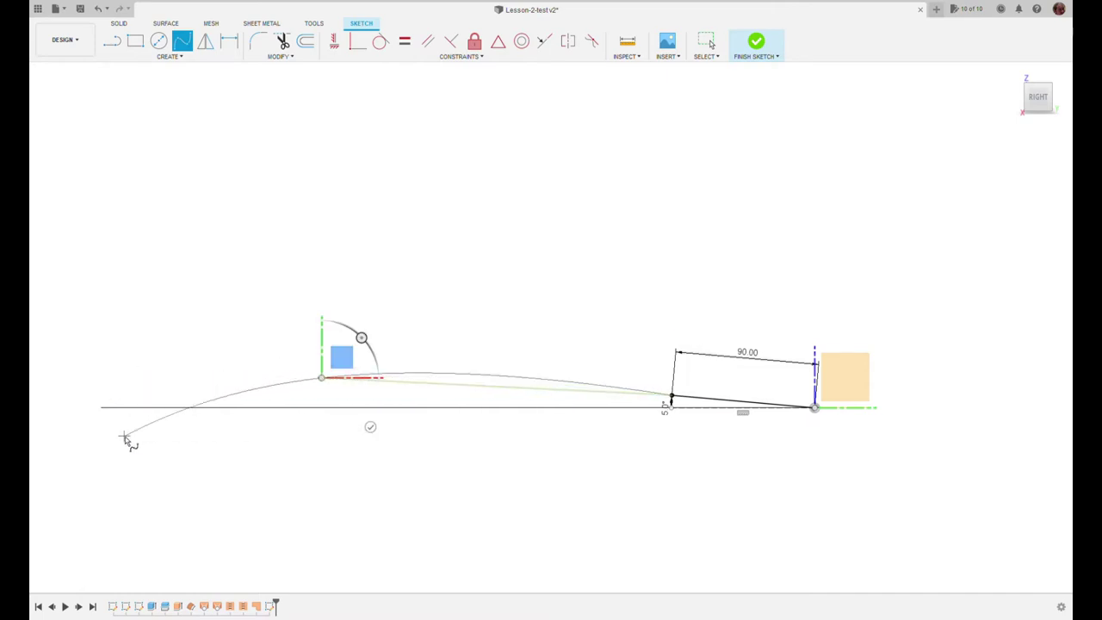
{"action": "middle_click_drag", "start_coordinate": [125, 439], "coordinate": [161, 474], "text": "shift"}
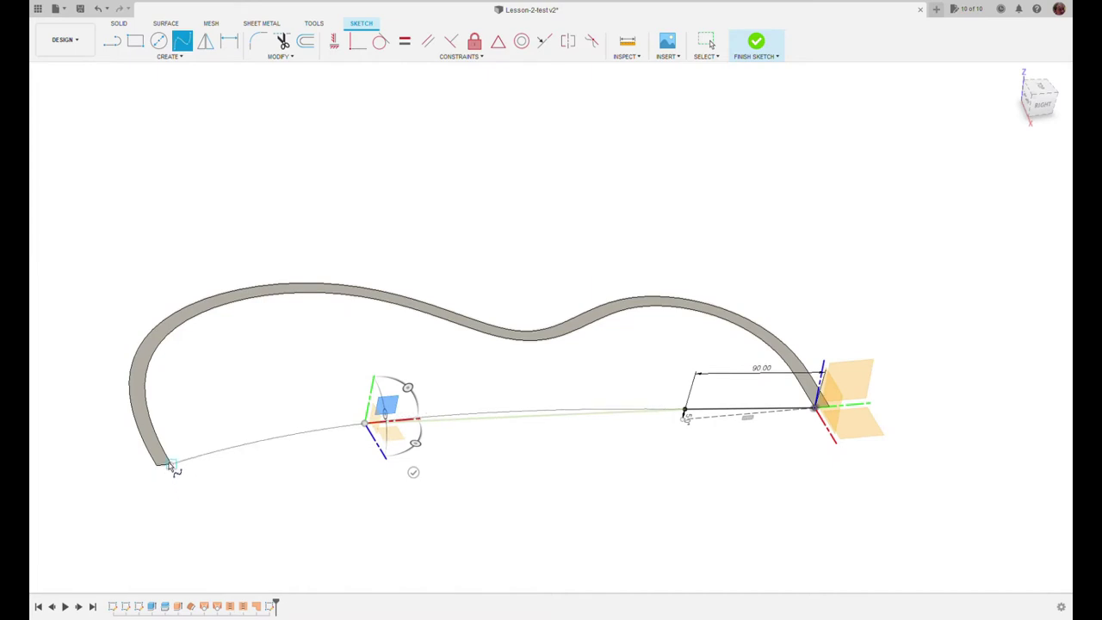
{"action": "left_click", "coordinate": [172, 465]}
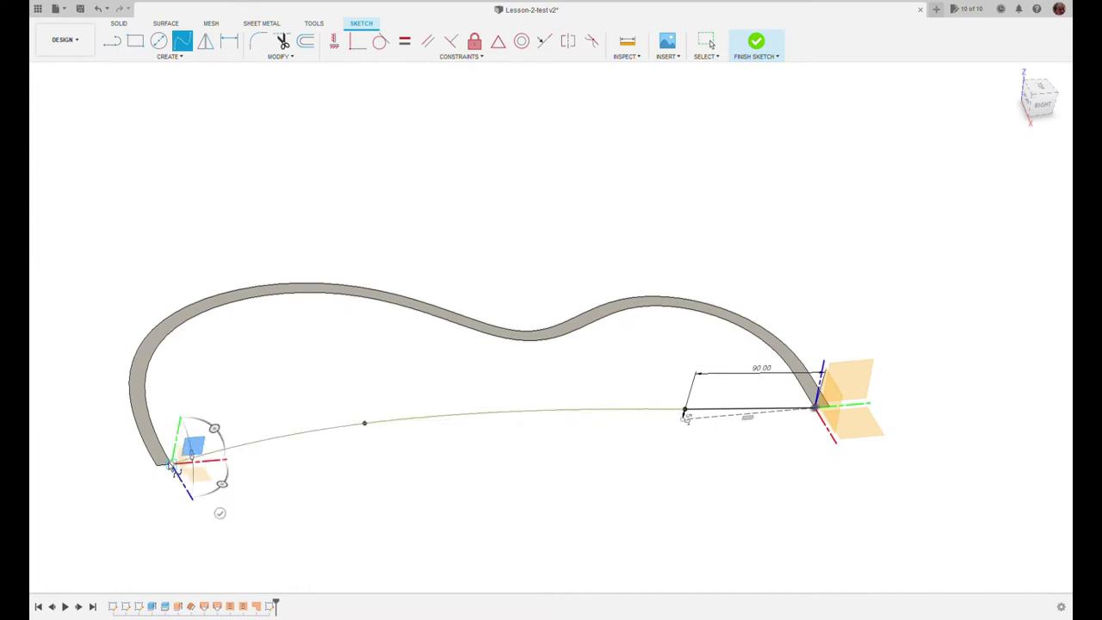
{"action": "left_click", "coordinate": [220, 514]}
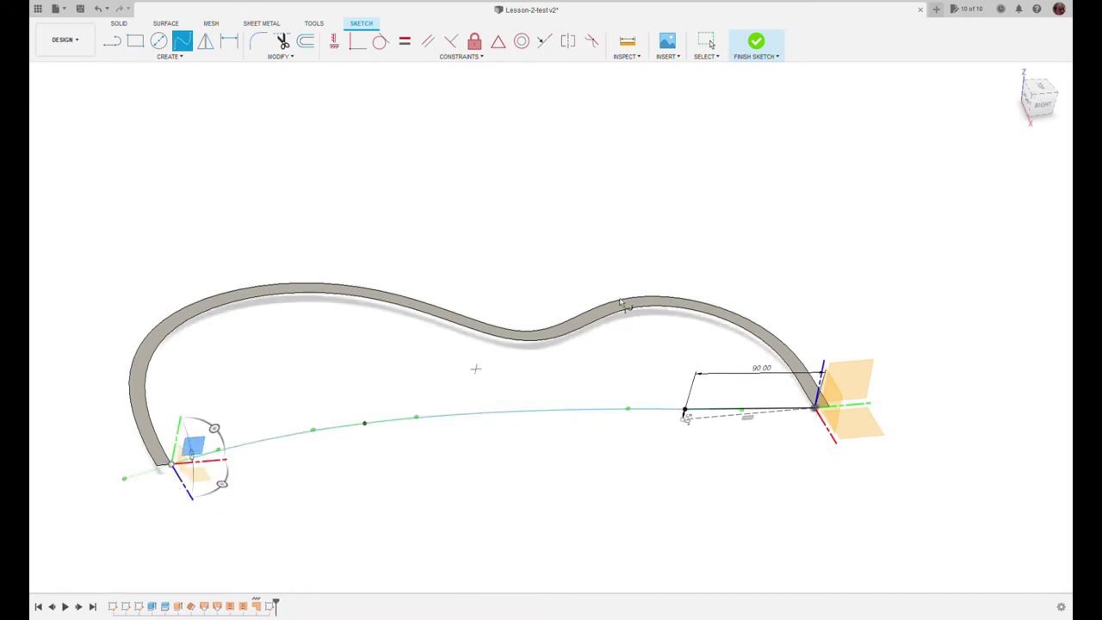
{"action": "left_click", "coordinate": [1047, 112]}
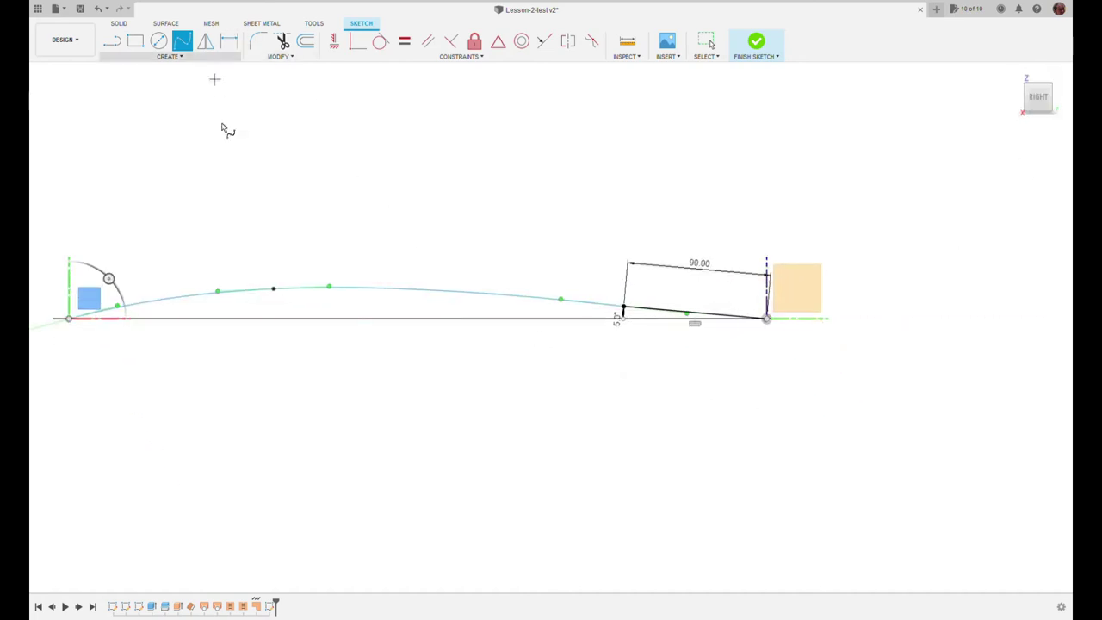
Step: Dimension the spline's top fit point 14.00 above the right end point
{"action": "key", "text": "d"}
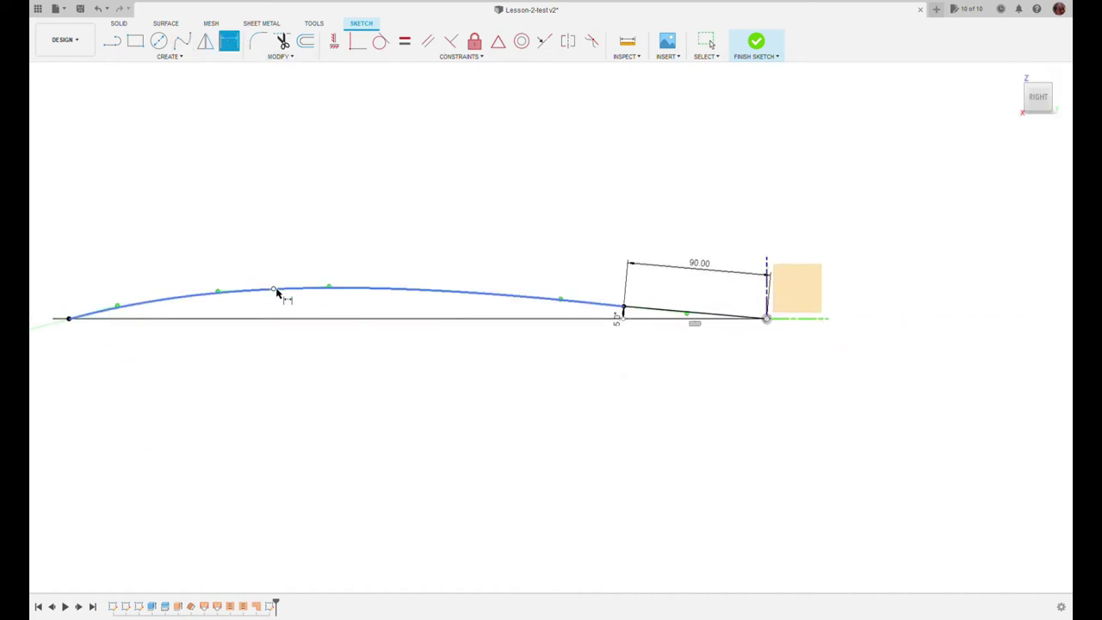
{"action": "left_click", "coordinate": [273, 290]}
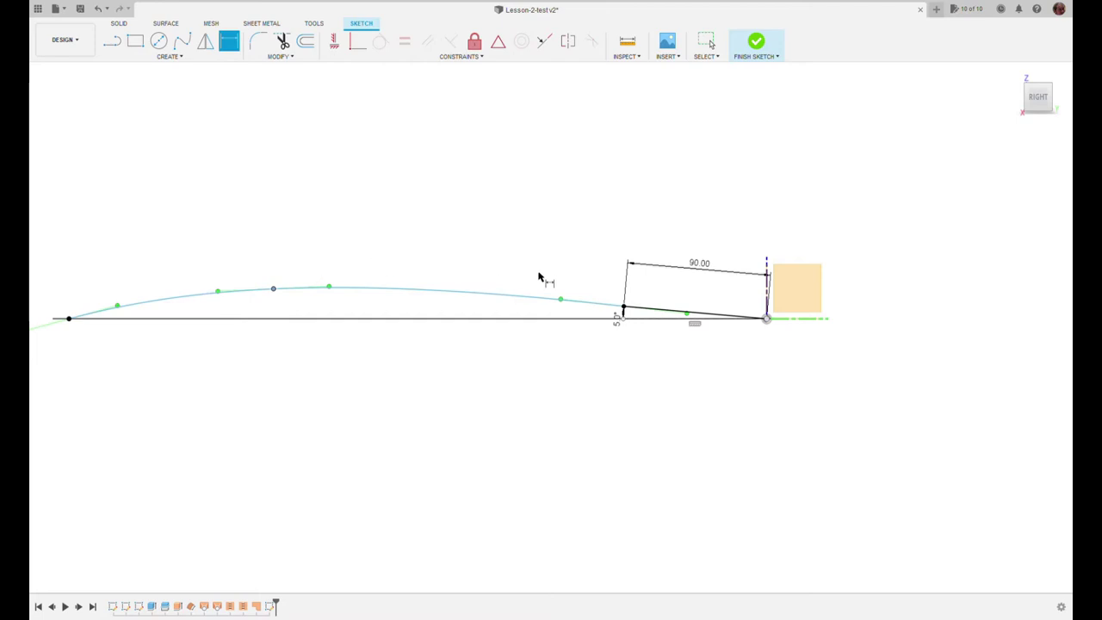
{"action": "left_click", "coordinate": [767, 319]}
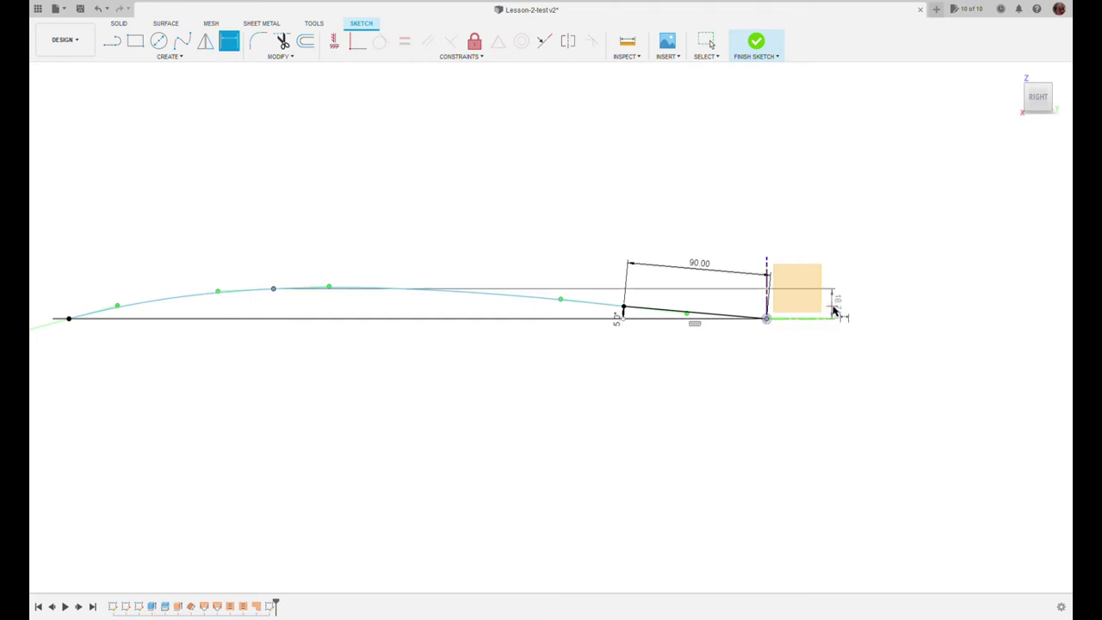
{"action": "left_click", "coordinate": [867, 356]}
{"action": "type", "text": "14"}
{"action": "key", "text": "Return"}
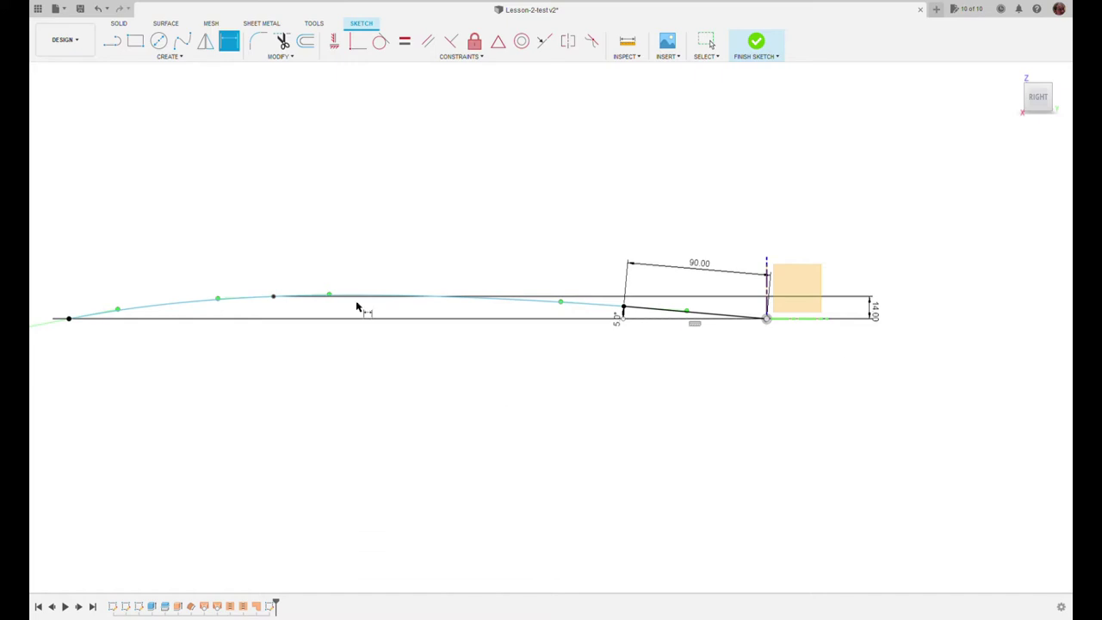
{"action": "left_click", "coordinate": [273, 300]}
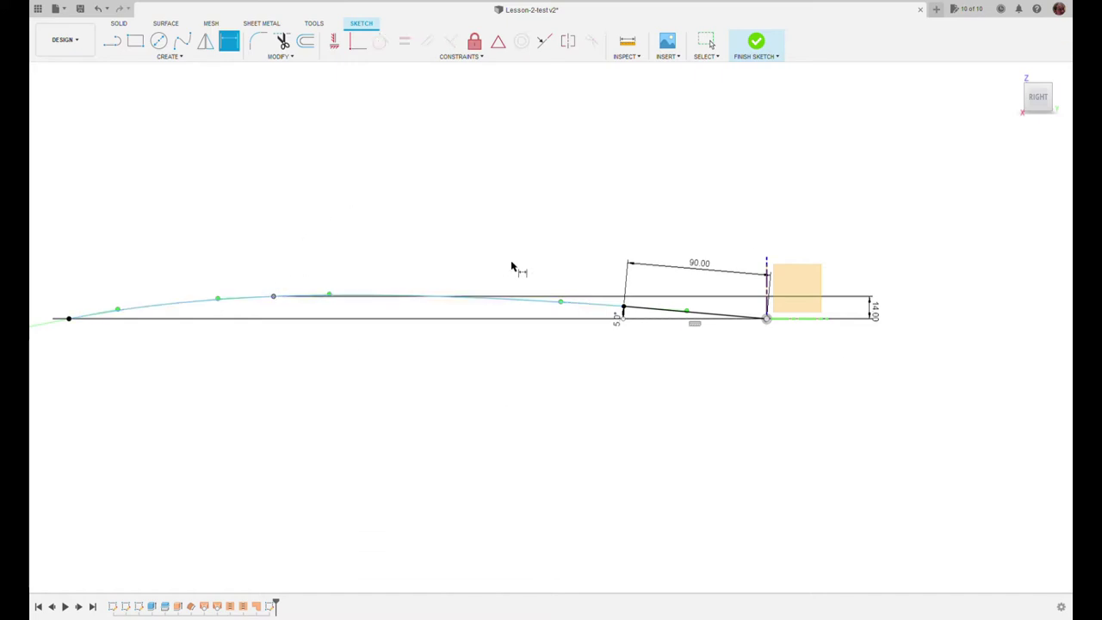
{"action": "left_click", "coordinate": [764, 318]}
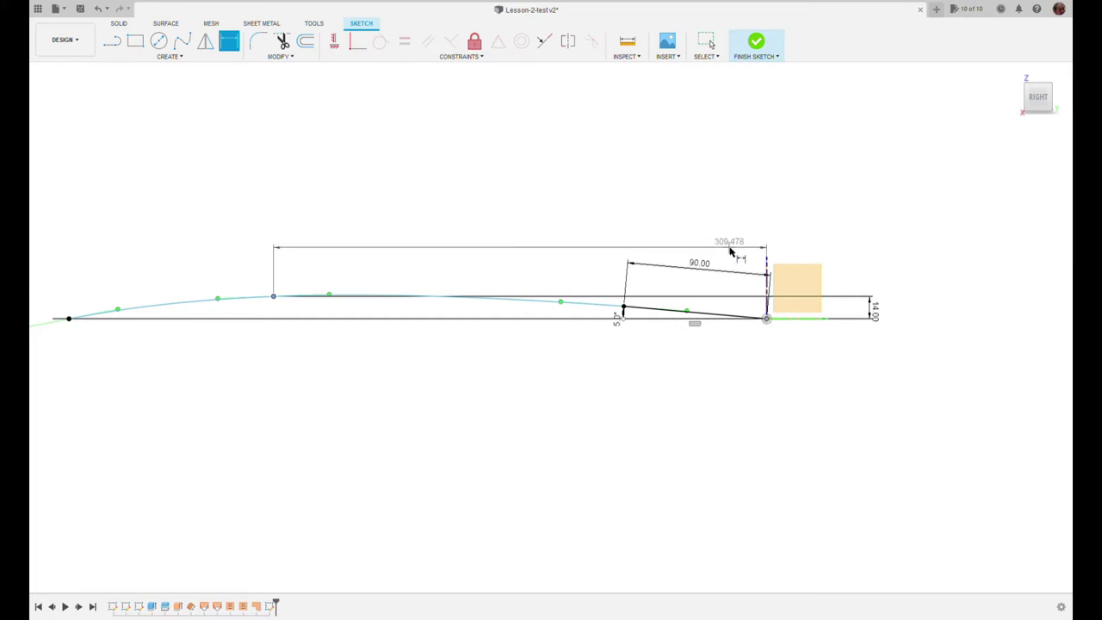
Step: Place a 165.00 horizontal dimension on the spline's top point, then undo it
{"action": "left_click", "coordinate": [730, 254]}
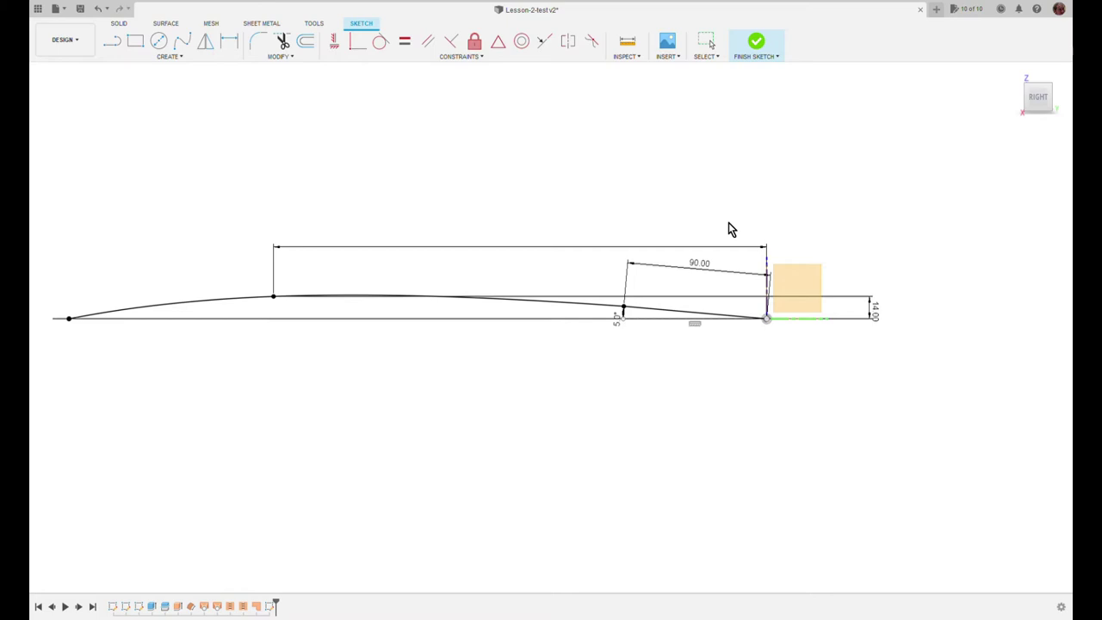
{"action": "key", "text": "Return"}
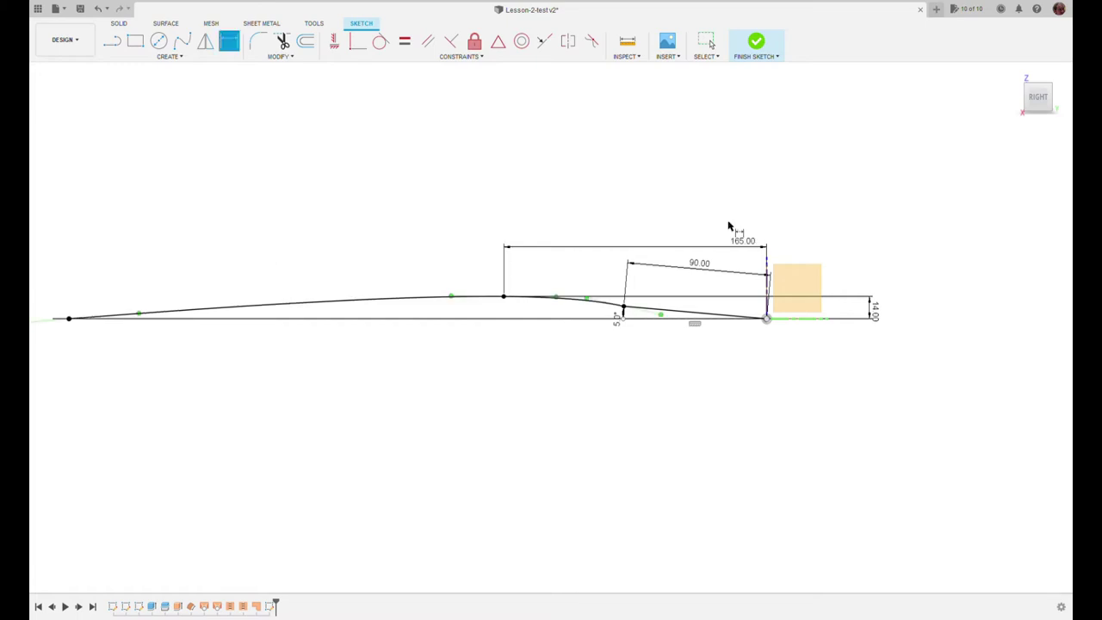
{"action": "key", "text": "Escape"}
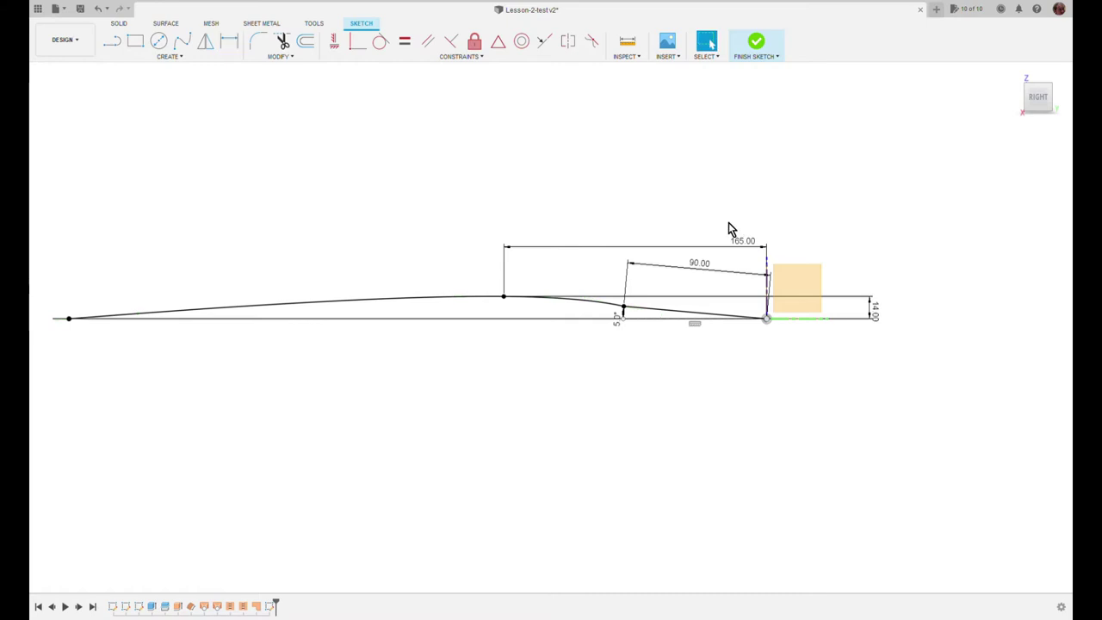
{"action": "key", "text": "ctrl+z"}
{"action": "key", "text": "ctrl+z"}
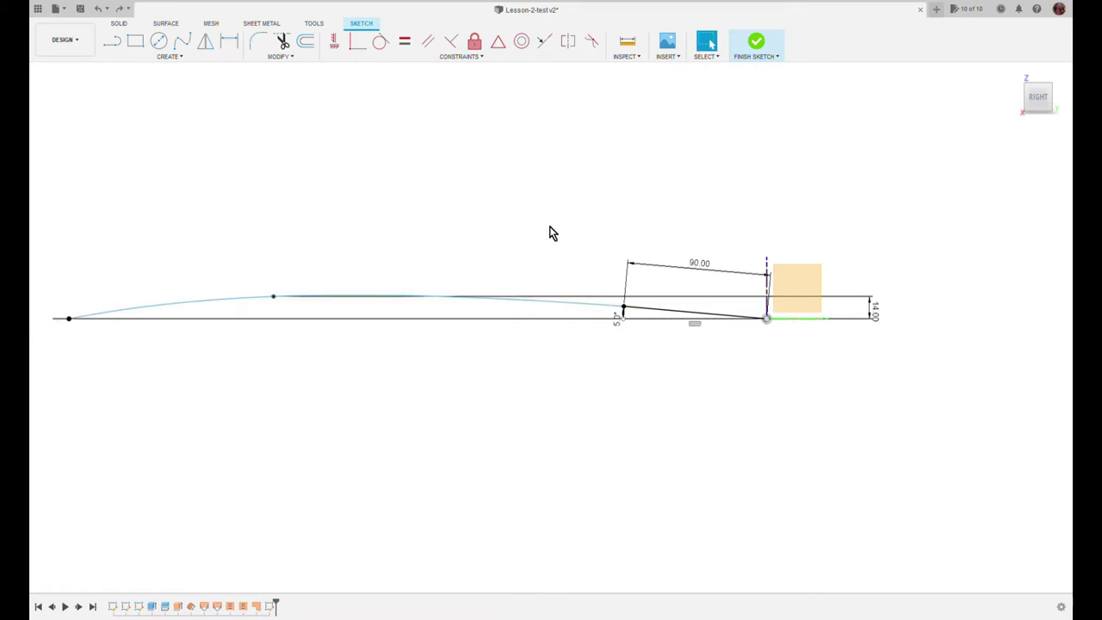
Step: Dimension the spline's top point horizontally from the angled line's end as 180.00
{"action": "key", "text": "d"}
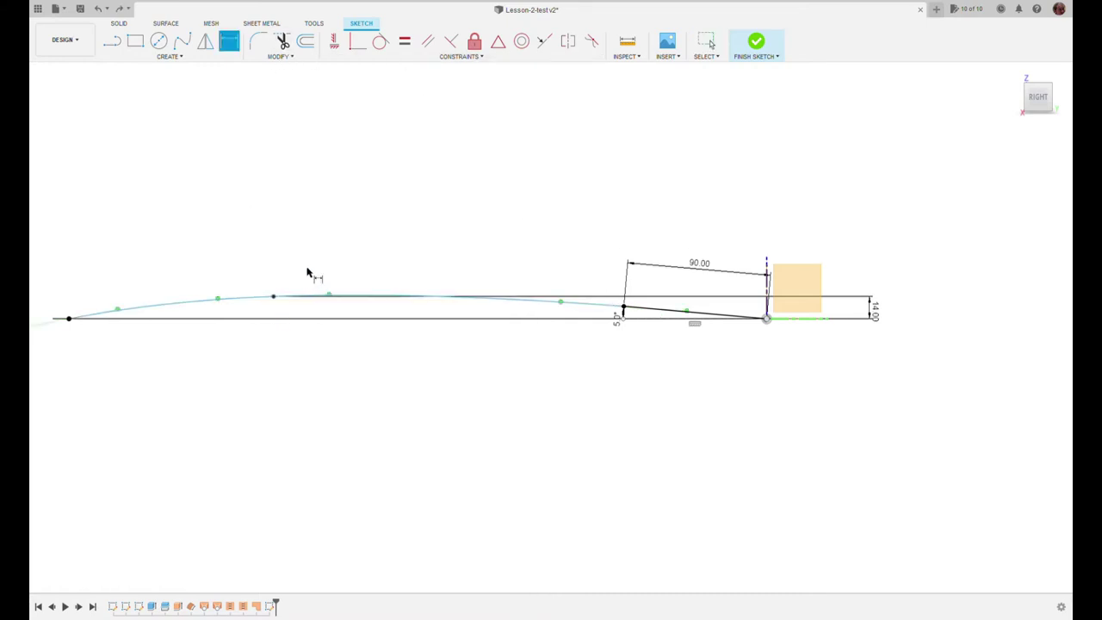
{"action": "left_click", "coordinate": [274, 299]}
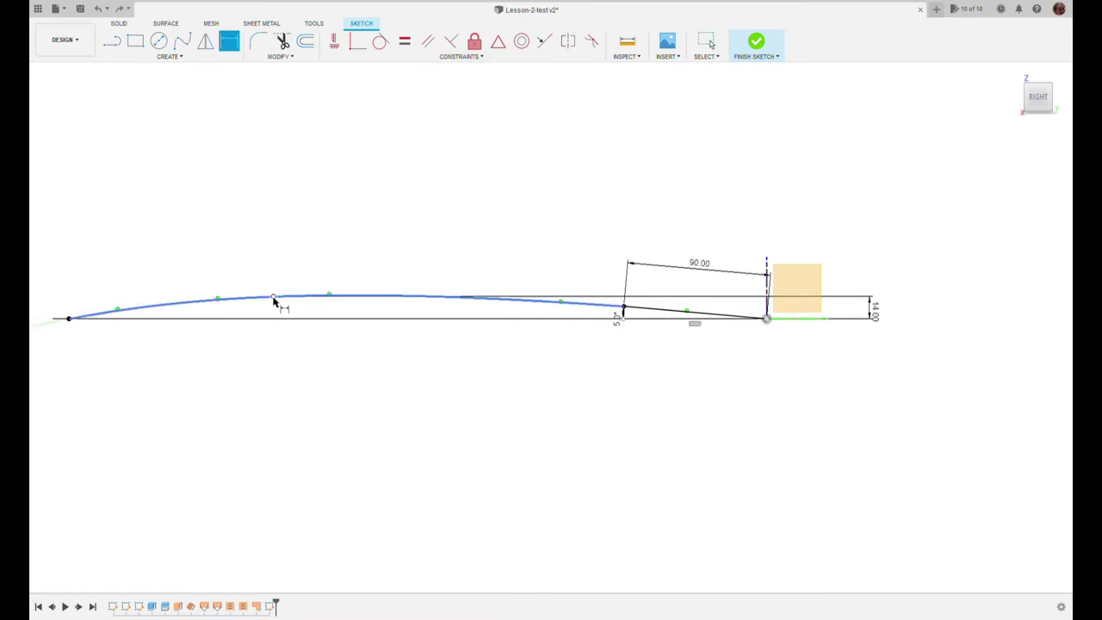
{"action": "left_click", "coordinate": [625, 309]}
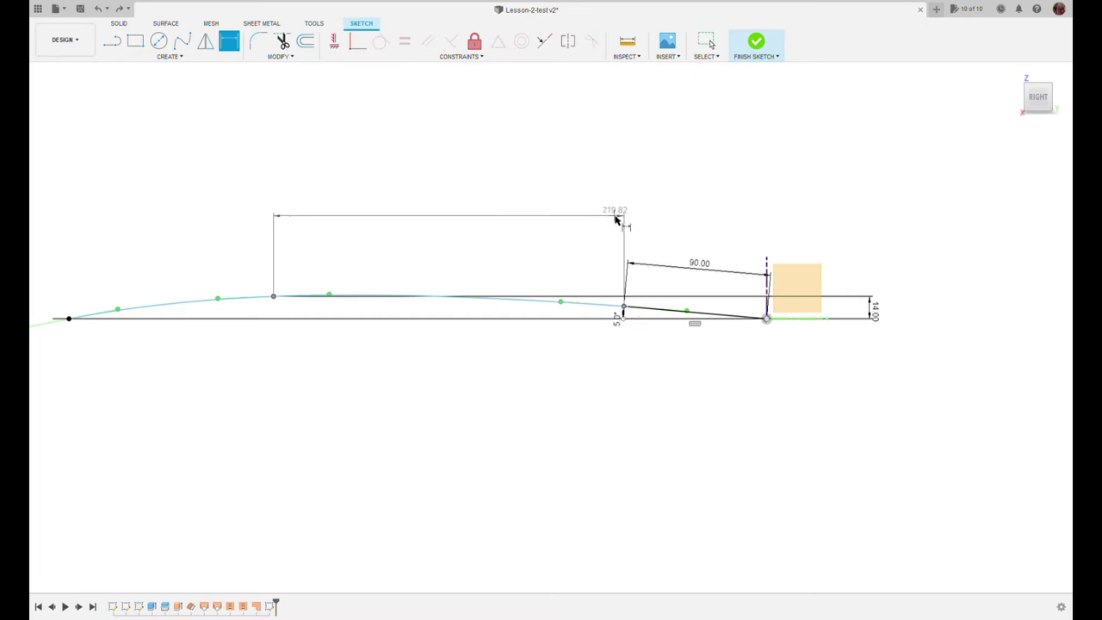
{"action": "left_click", "coordinate": [629, 217]}
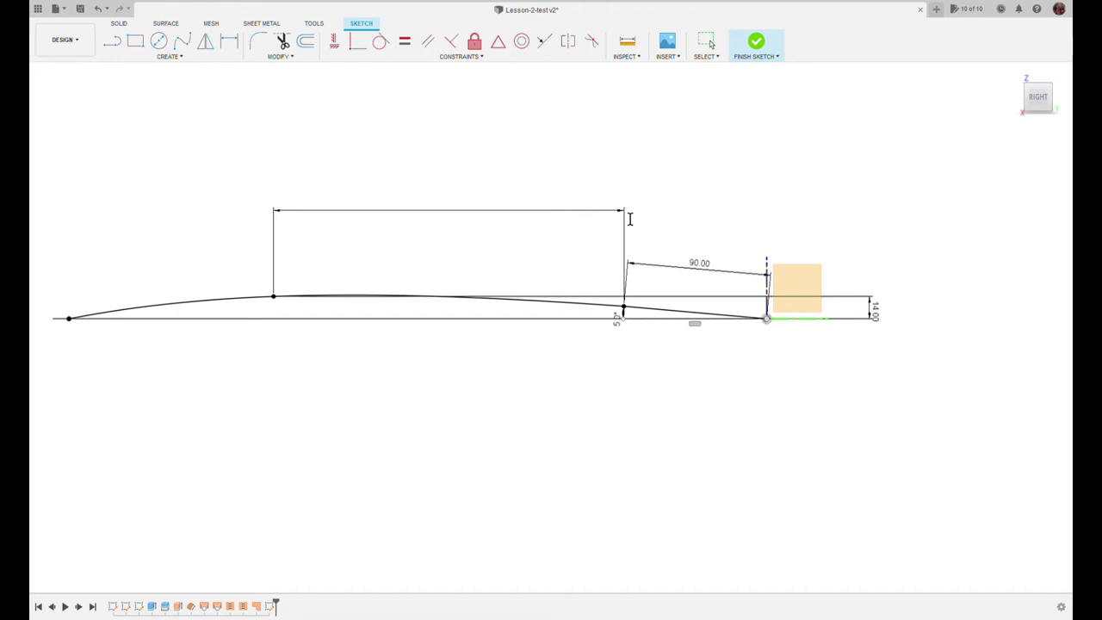
{"action": "type", "text": "165"}
{"action": "key", "text": "Return"}
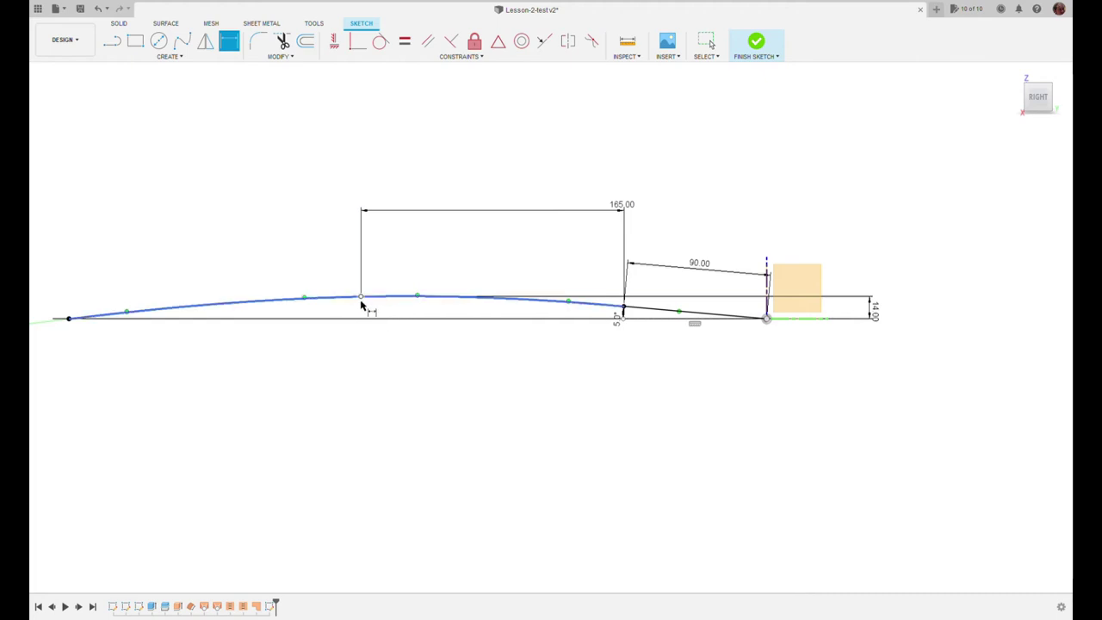
{"action": "key", "text": "Escape"}
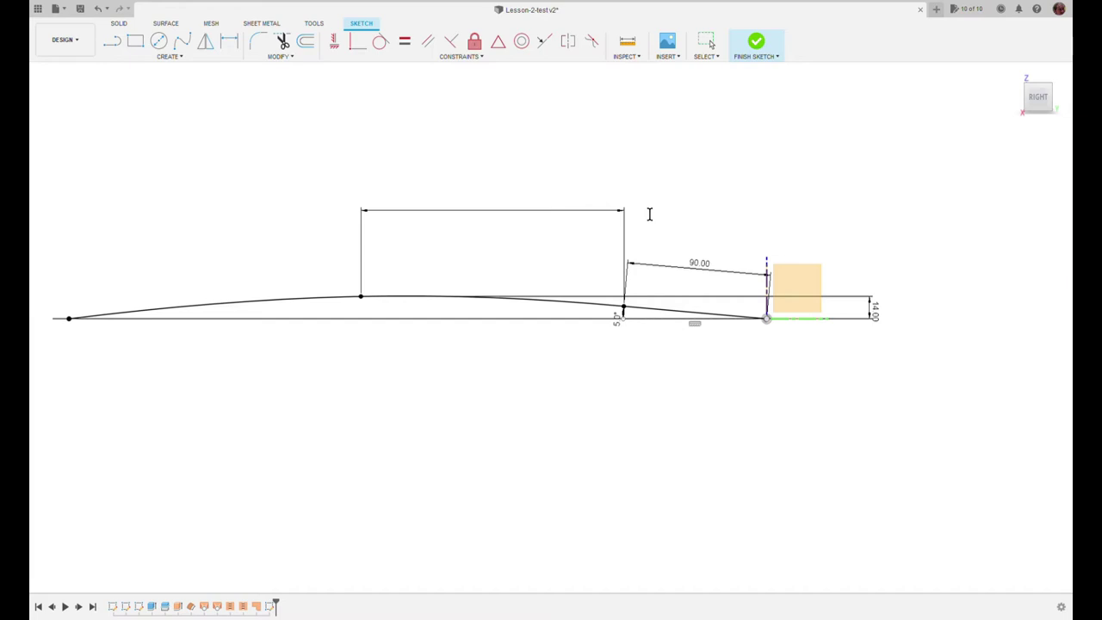
{"action": "key", "text": "Return"}
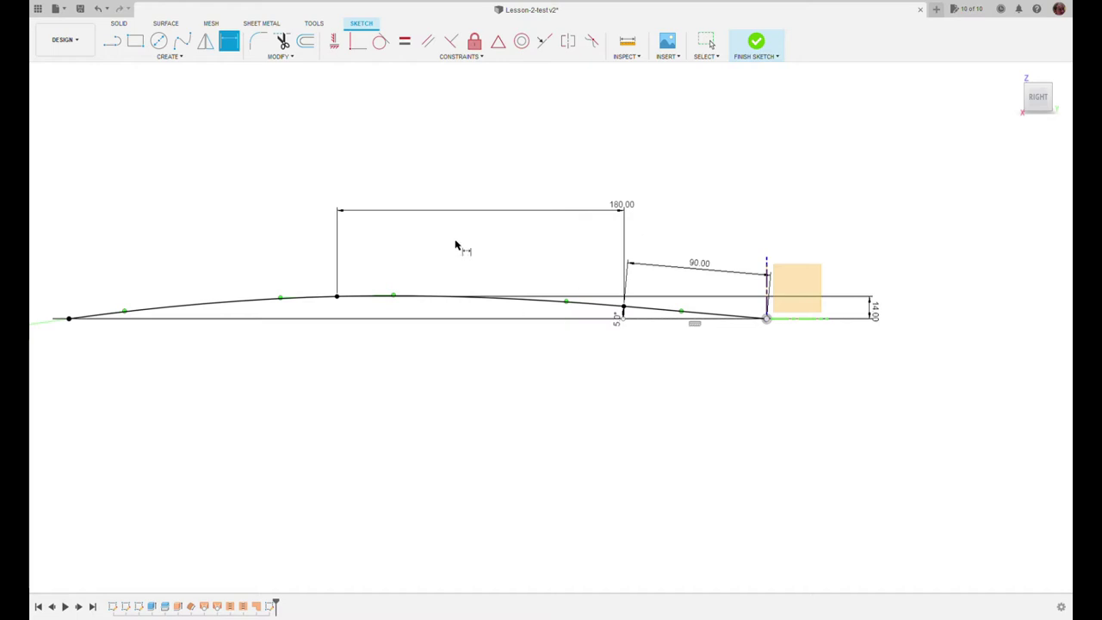
{"action": "key", "text": "Escape"}
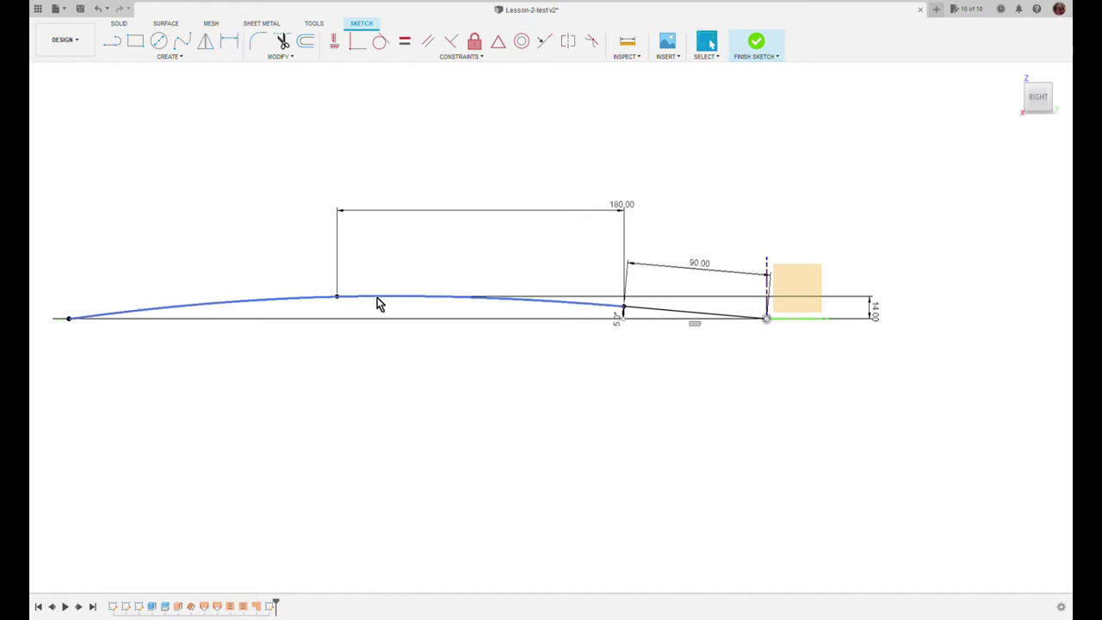
{"action": "left_click", "coordinate": [363, 298]}
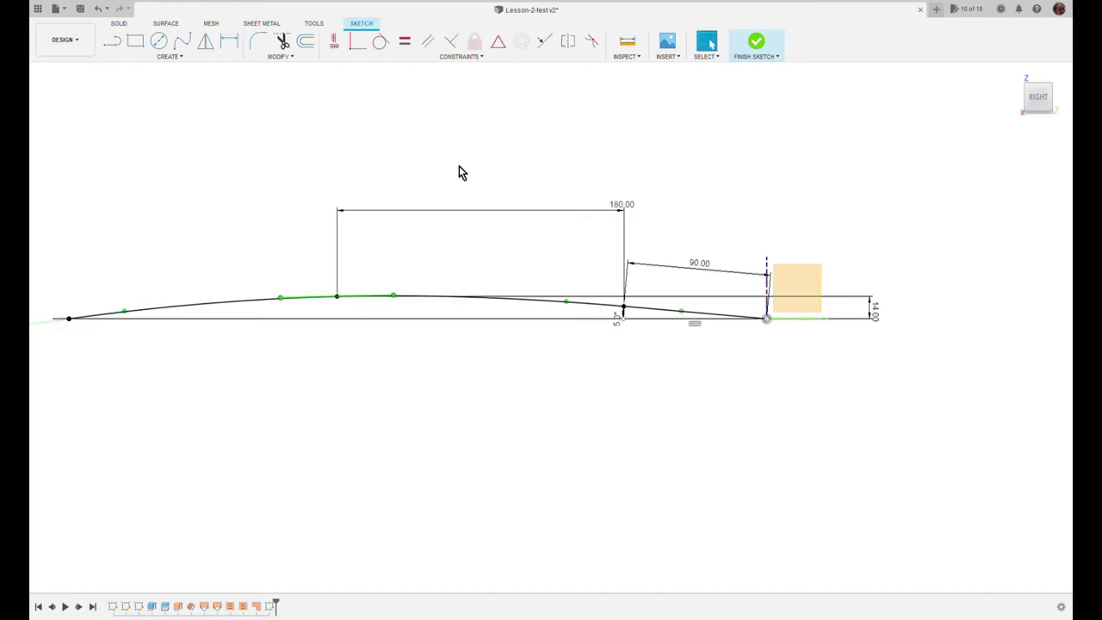
{"action": "left_click", "coordinate": [340, 43]}
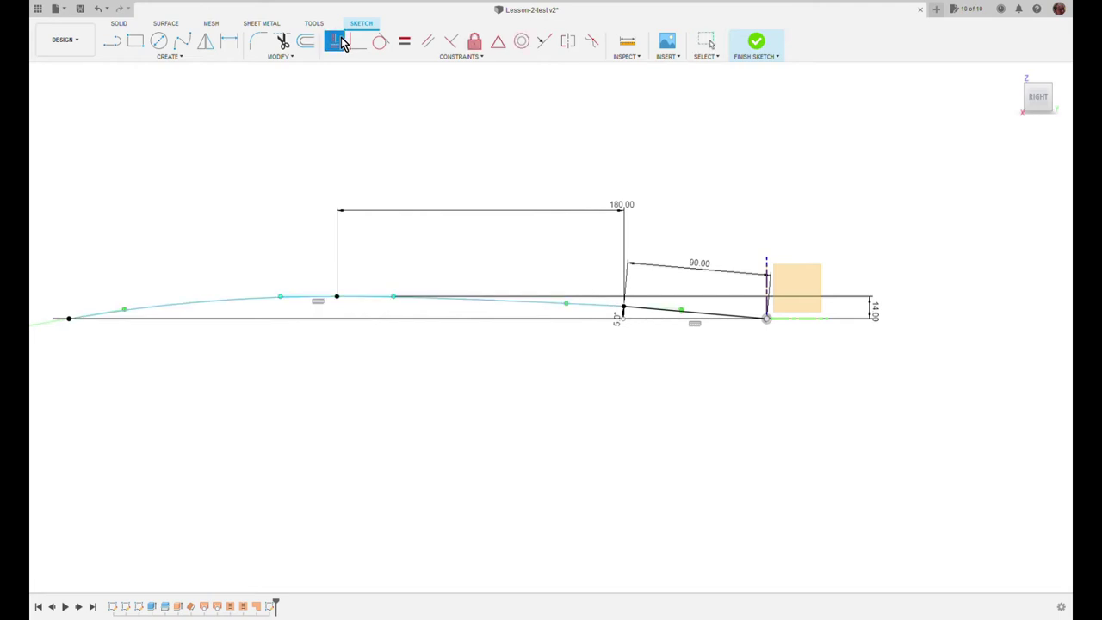
Step: Make the arch spline tangent to the short sloped line at their shared corner
{"action": "left_click", "coordinate": [59, 324]}
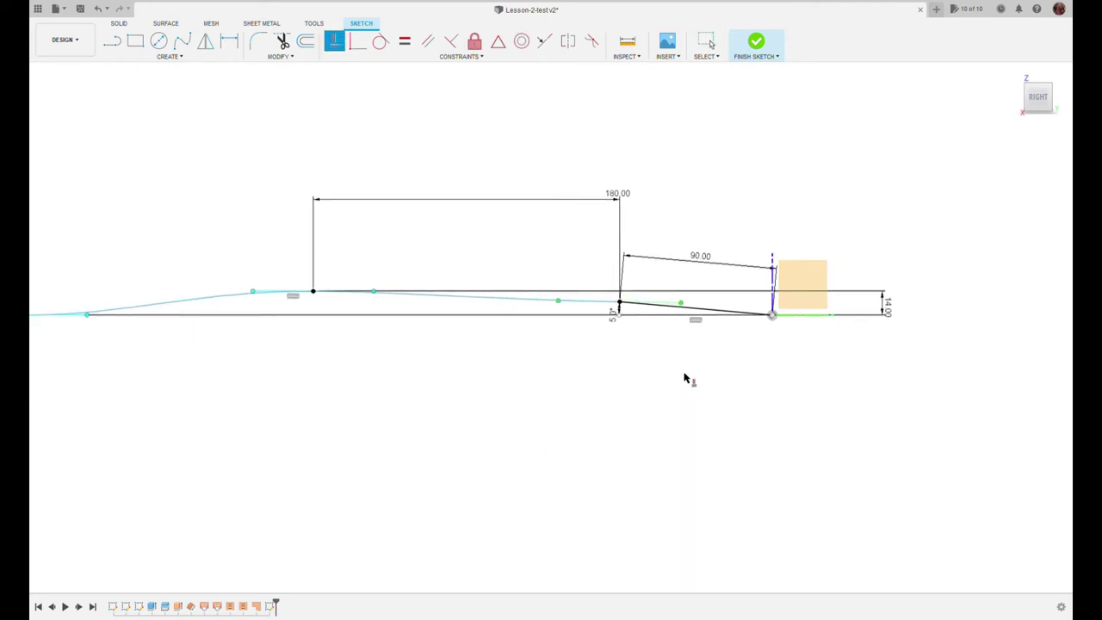
{"action": "scroll", "coordinate": [684, 379], "scroll_direction": "up", "scroll_amount": 3}
{"action": "key", "text": "Escape"}
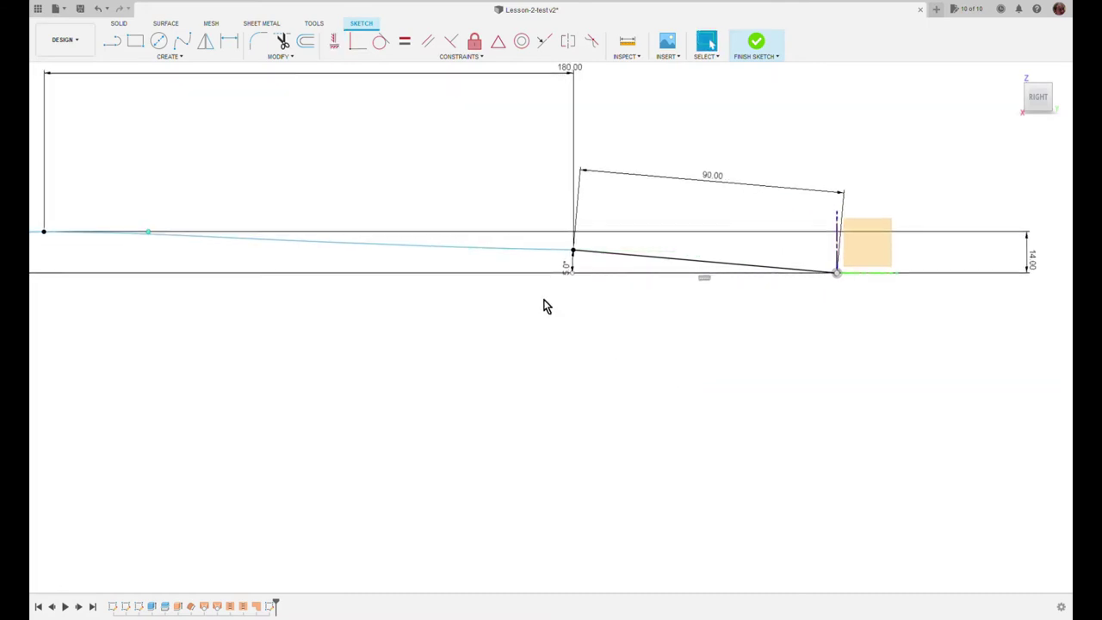
{"action": "left_click", "coordinate": [488, 251]}
{"action": "left_click", "coordinate": [609, 255]}
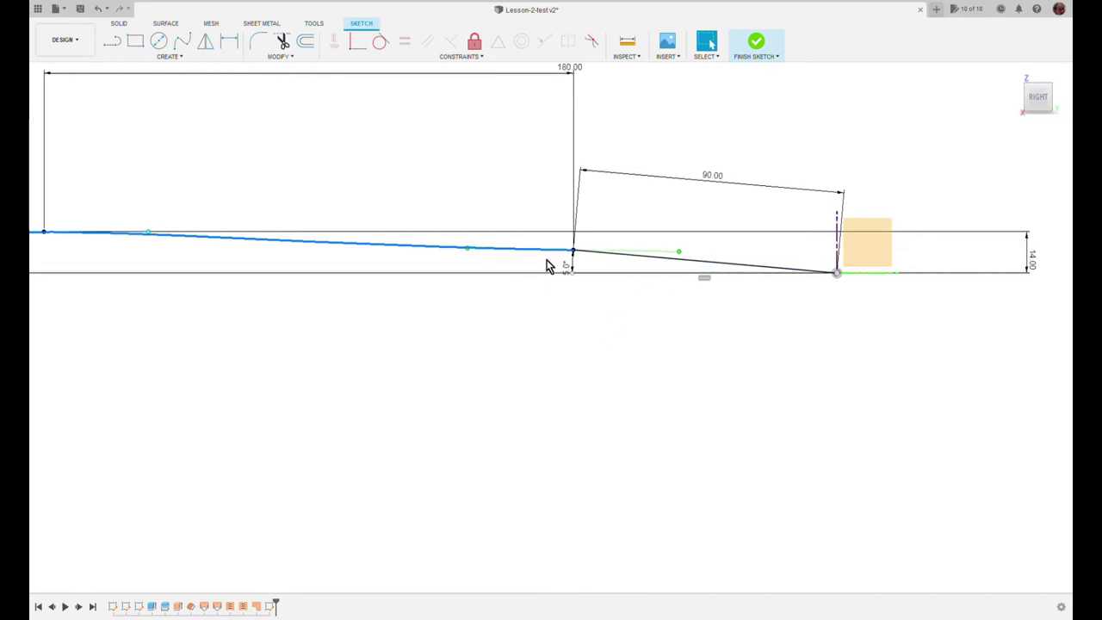
{"action": "left_click", "coordinate": [381, 42]}
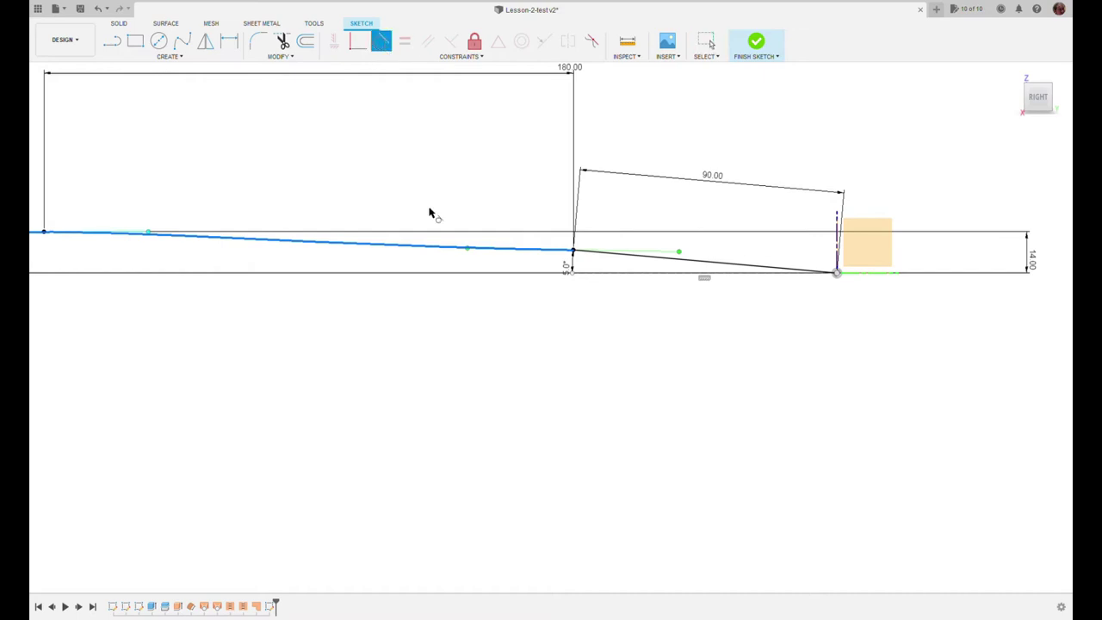
{"action": "left_click", "coordinate": [615, 257]}
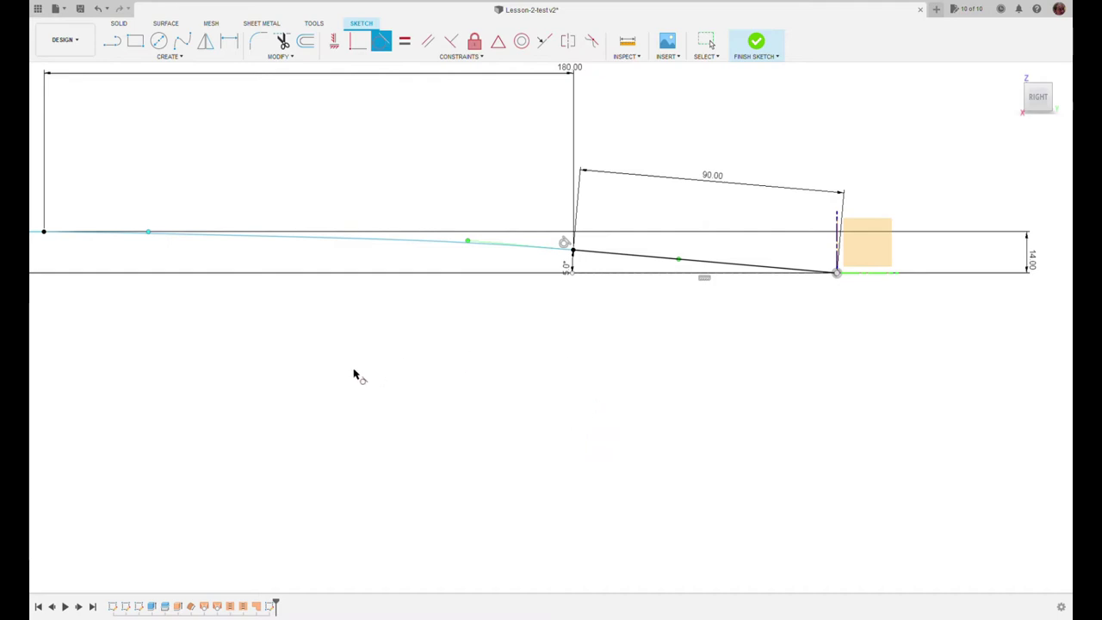
{"action": "key", "text": "Escape"}
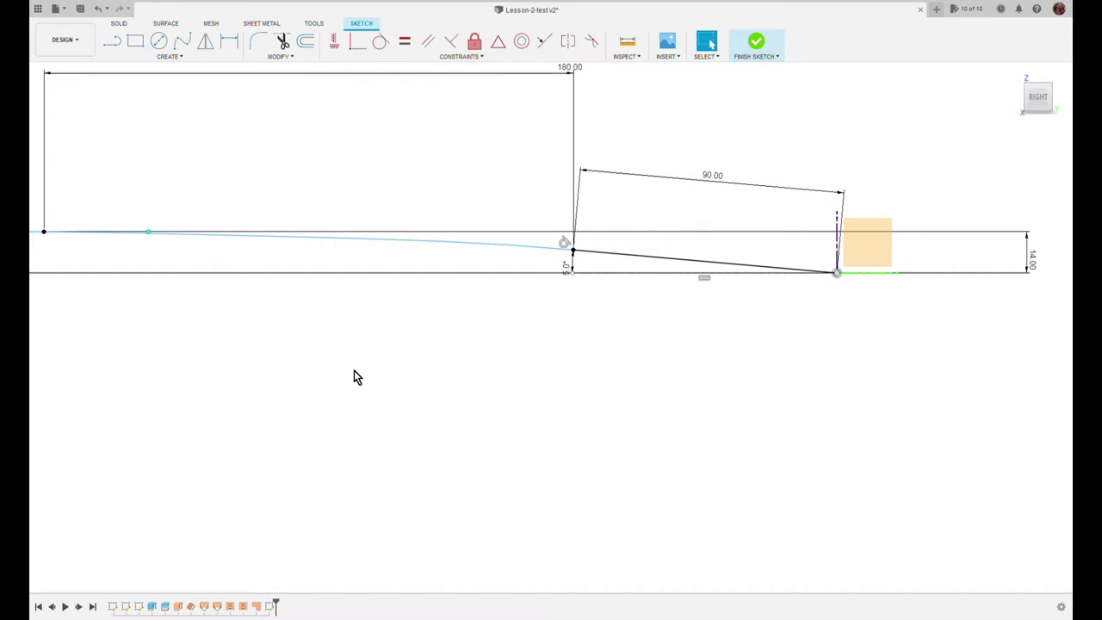
Step: Drag a spline fit point toward the corner to reshape the curve near the joint
{"action": "middle_click_drag", "start_coordinate": [356, 376], "coordinate": [457, 441]}
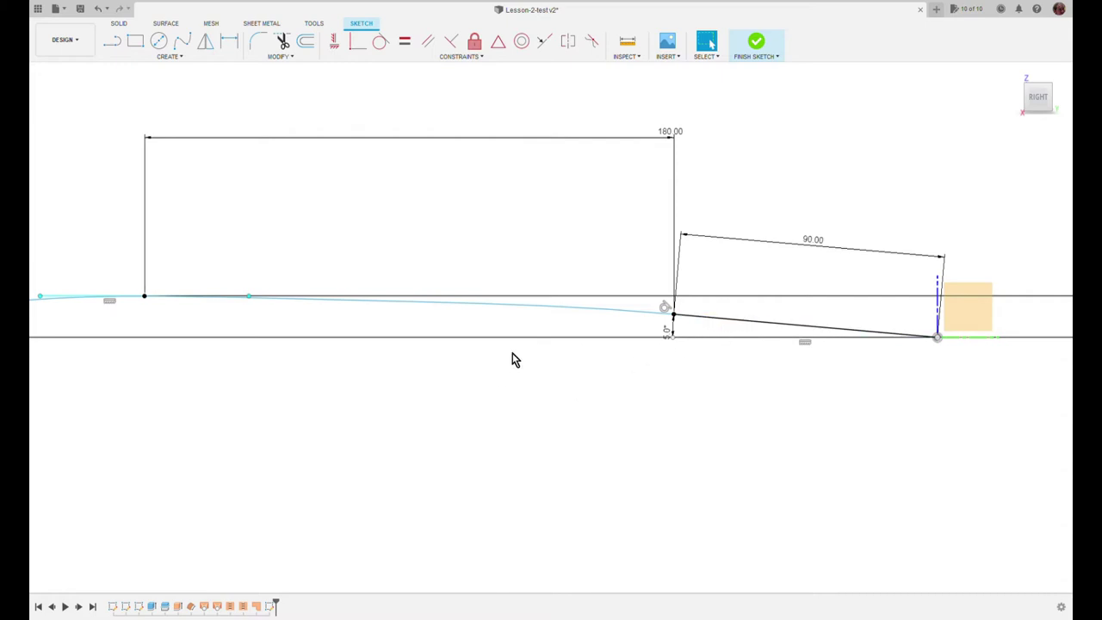
{"action": "left_click", "coordinate": [550, 312]}
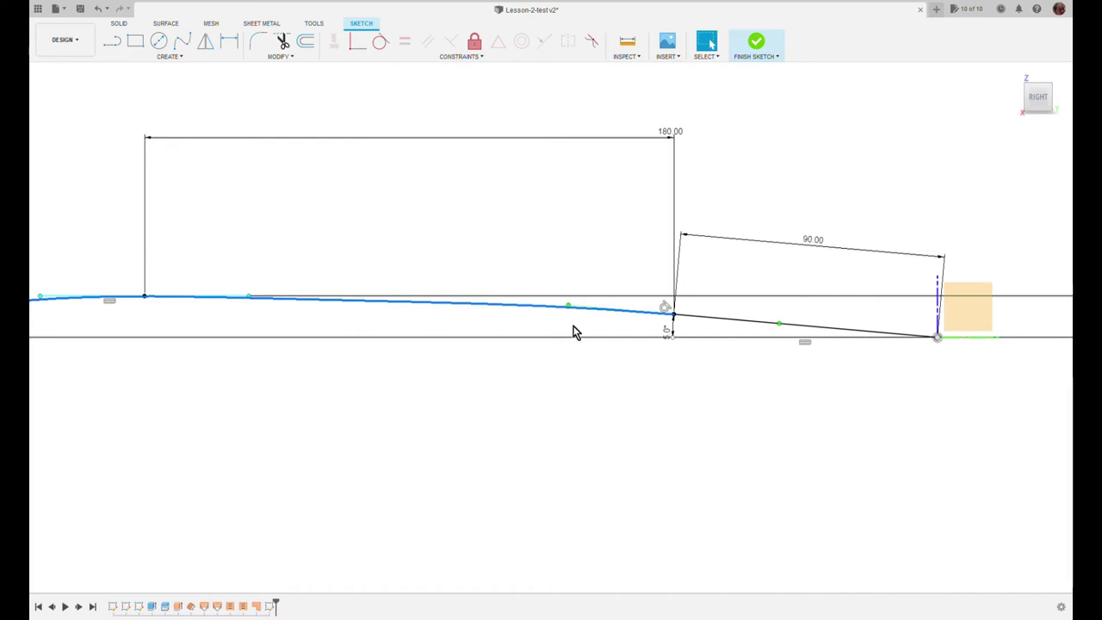
{"action": "left_click_drag", "start_coordinate": [567, 306], "coordinate": [670, 320]}
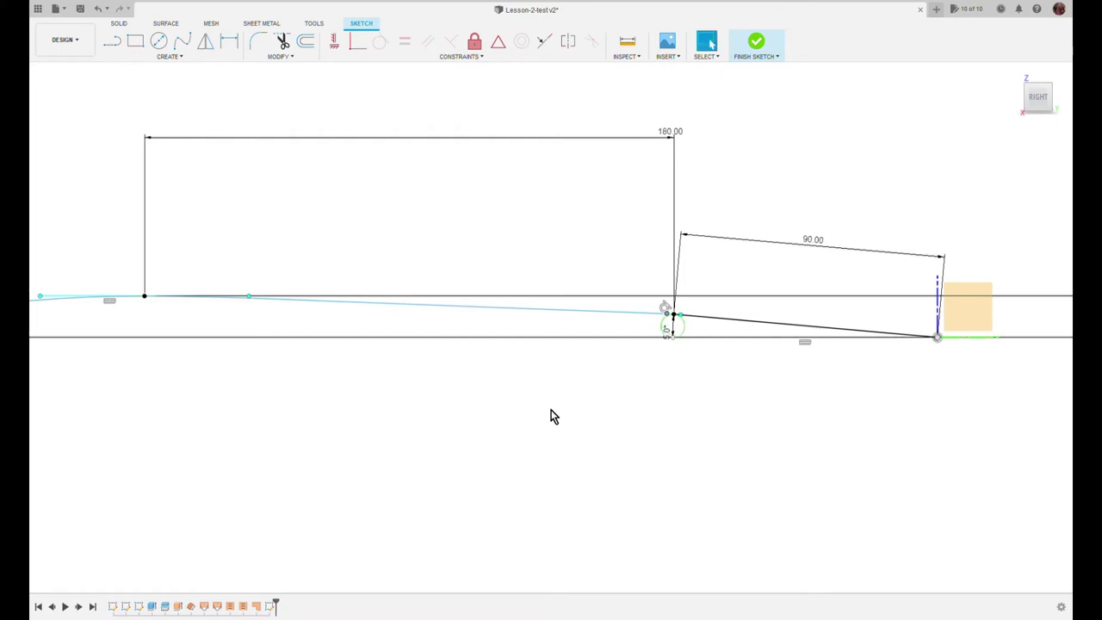
{"action": "left_click", "coordinate": [562, 315]}
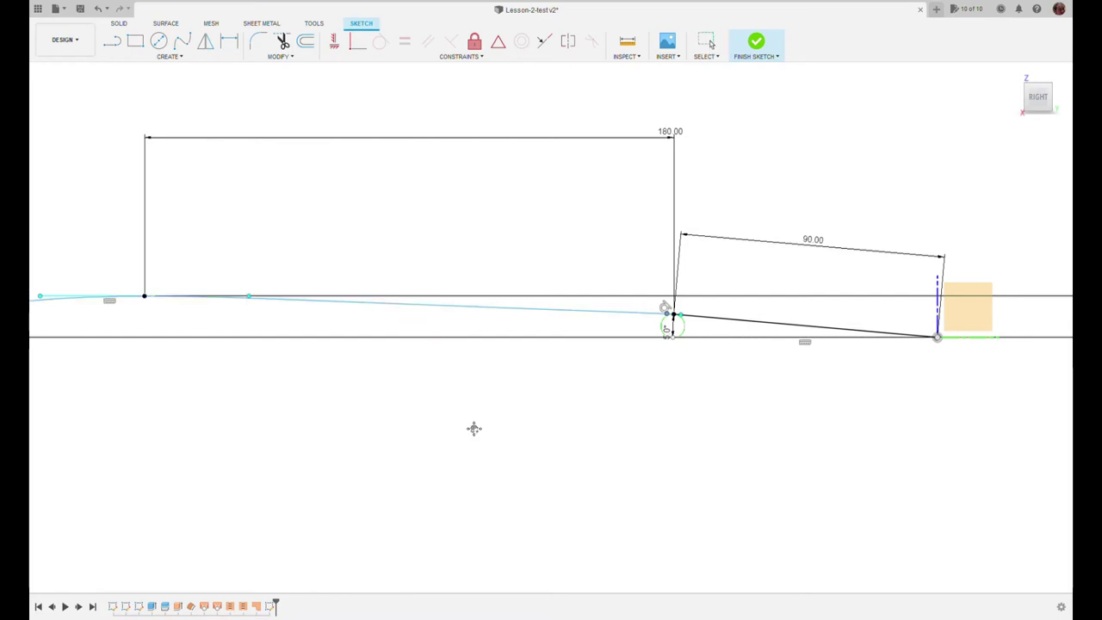
{"action": "middle_click_drag", "start_coordinate": [473, 428], "coordinate": [985, 457]}
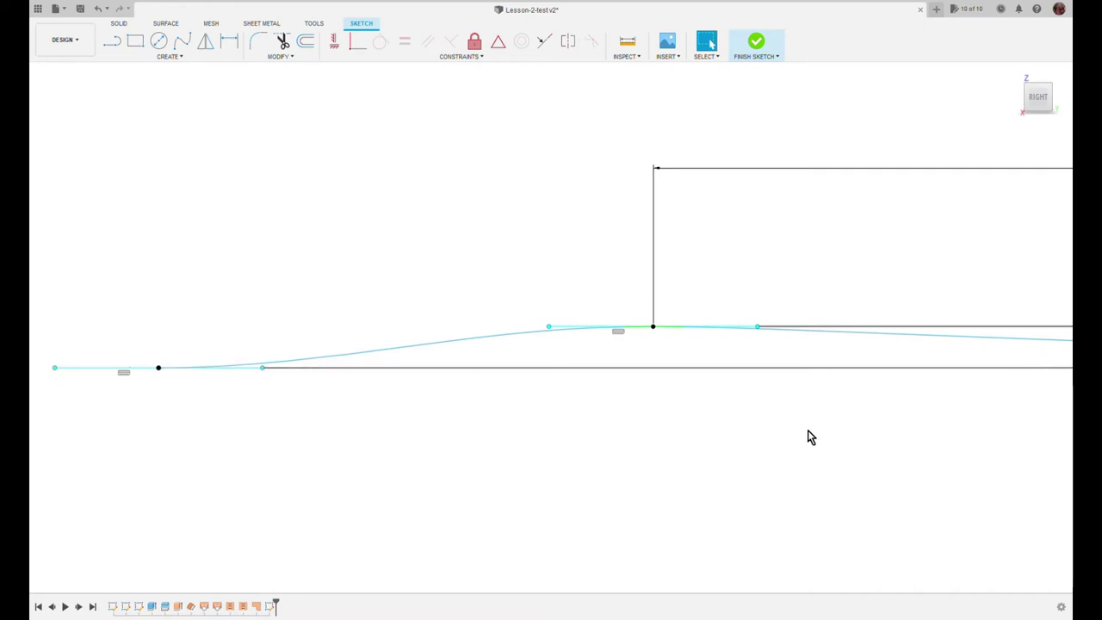
{"action": "mouse_move", "coordinate": [810, 438]}
{"action": "middle_mouse_down"}
{"action": "mouse_move", "coordinate": [696, 559]}
{"action": "mouse_move", "coordinate": [689, 544]}
{"action": "middle_mouse_up"}
{"action": "scroll", "coordinate": [696, 558], "scroll_direction": "up", "scroll_amount": 2}
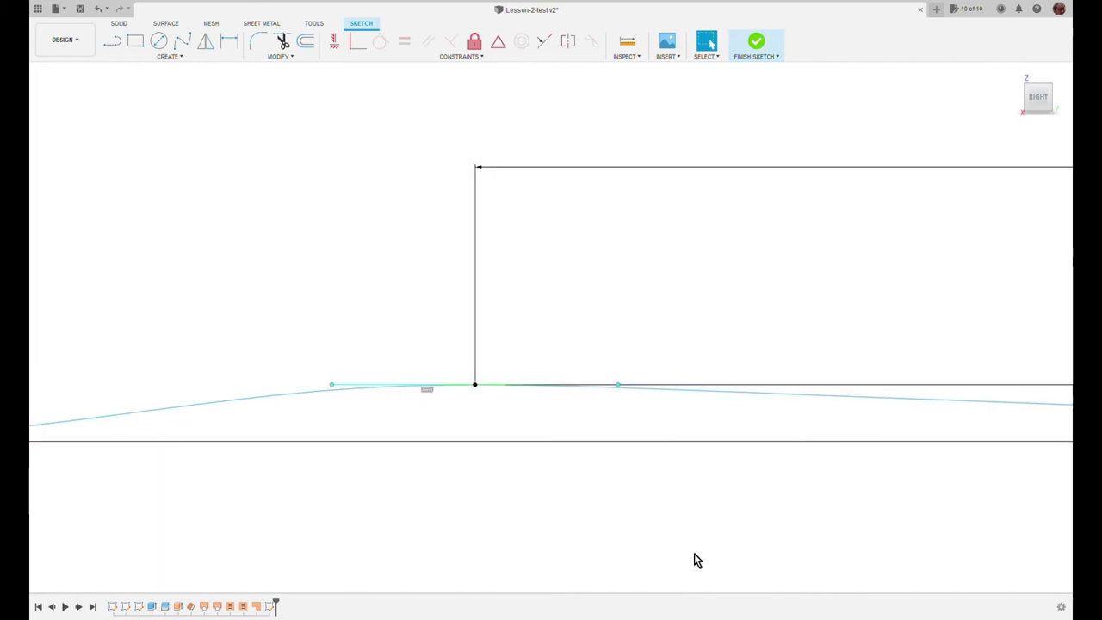
{"action": "scroll", "coordinate": [696, 559], "scroll_direction": "down", "scroll_amount": 4}
{"action": "scroll", "coordinate": [698, 560], "scroll_direction": "down", "scroll_amount": 1}
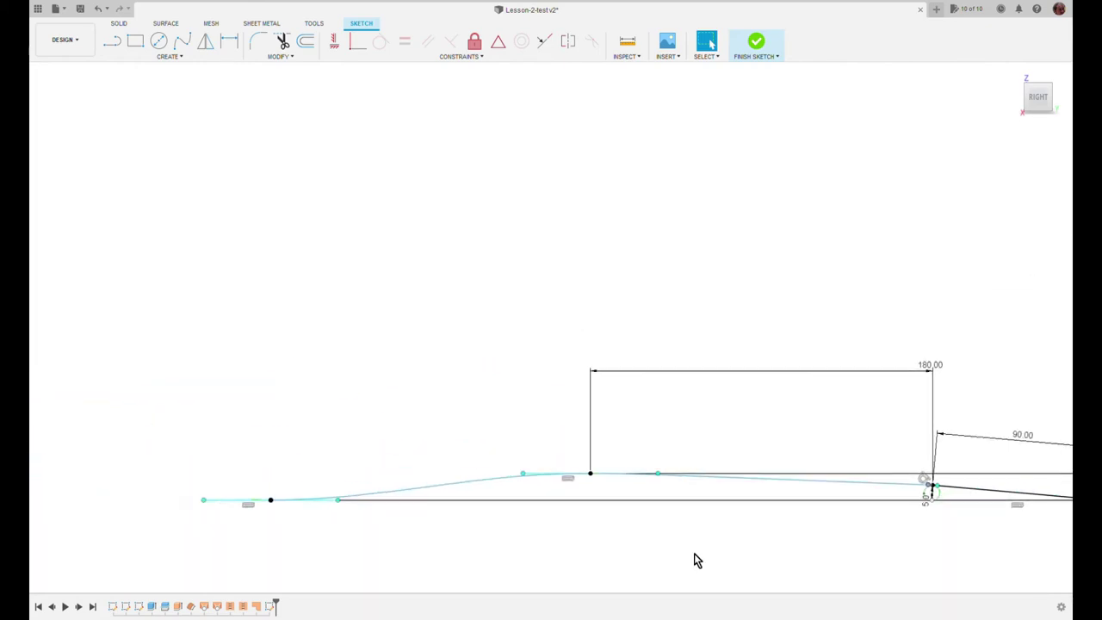
{"action": "mouse_move", "coordinate": [697, 561]}
{"action": "middle_mouse_down"}
{"action": "mouse_move", "coordinate": [566, 511]}
{"action": "mouse_move", "coordinate": [588, 502]}
{"action": "middle_mouse_up"}
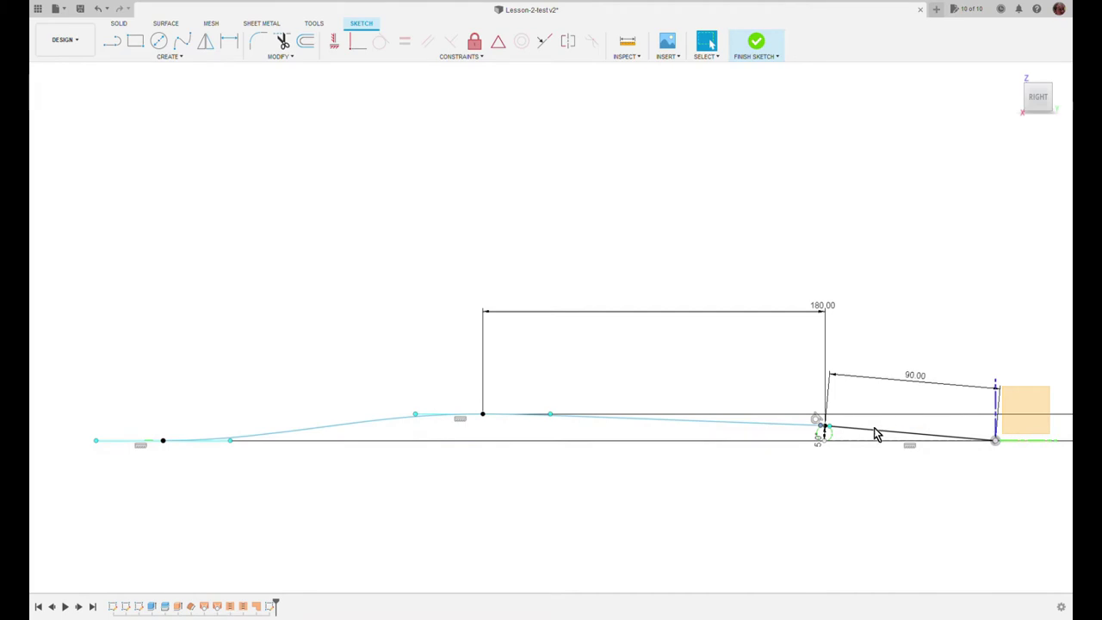
{"action": "double_click", "coordinate": [876, 437]}
{"action": "left_click", "coordinate": [569, 470]}
Step: Finish the profile sketch and return to the home isometric view
{"action": "key", "text": "Escape"}
{"action": "mouse_move", "coordinate": [1021, 76]}
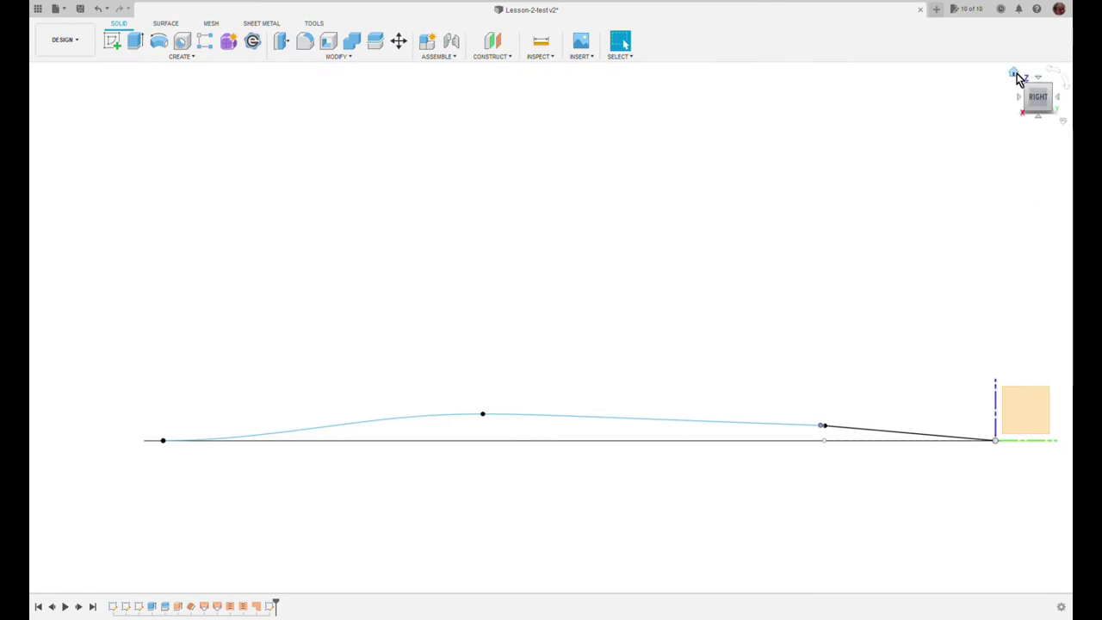
{"action": "left_click", "coordinate": [1015, 75]}
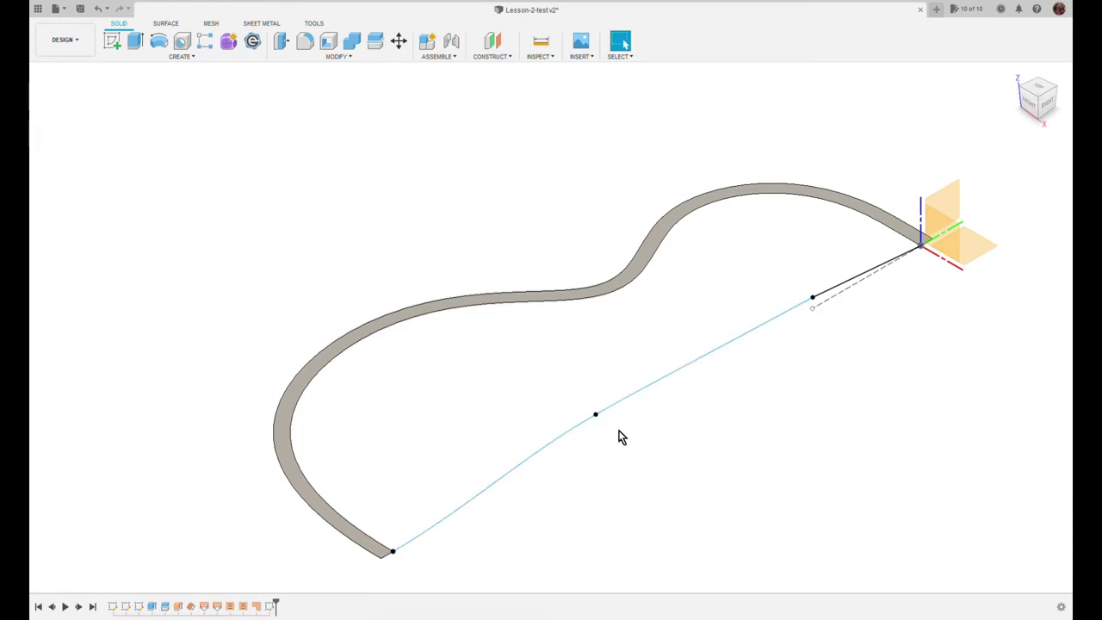
Step: Surface-extrude the domed centreline profile curve from the Surface tab
{"action": "left_click", "coordinate": [165, 24]}
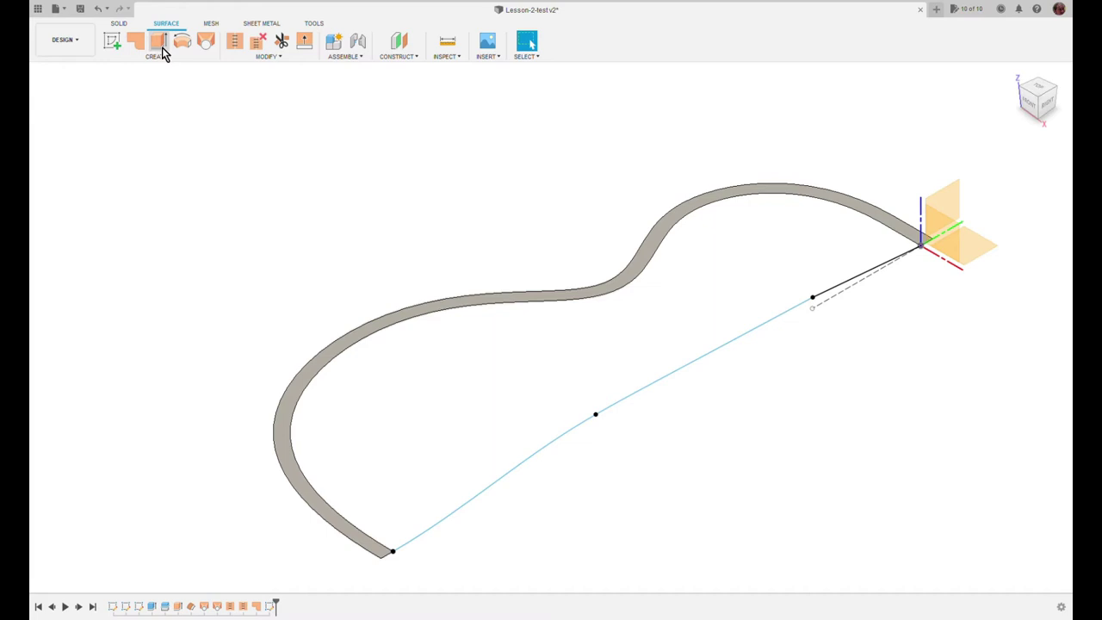
{"action": "left_click", "coordinate": [160, 43]}
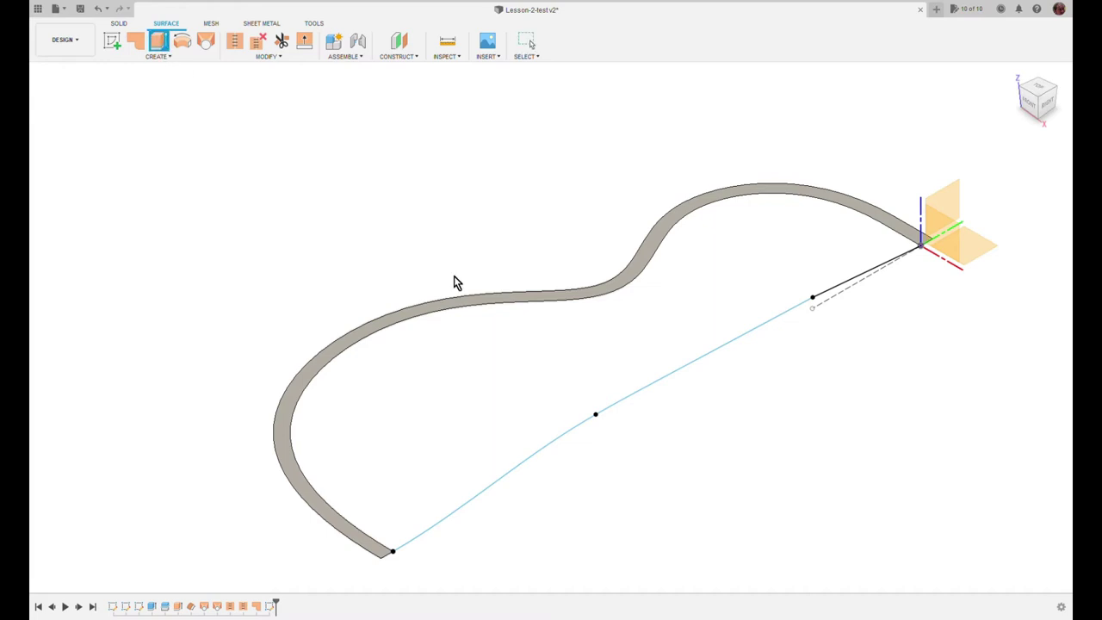
{"action": "left_click", "coordinate": [629, 405]}
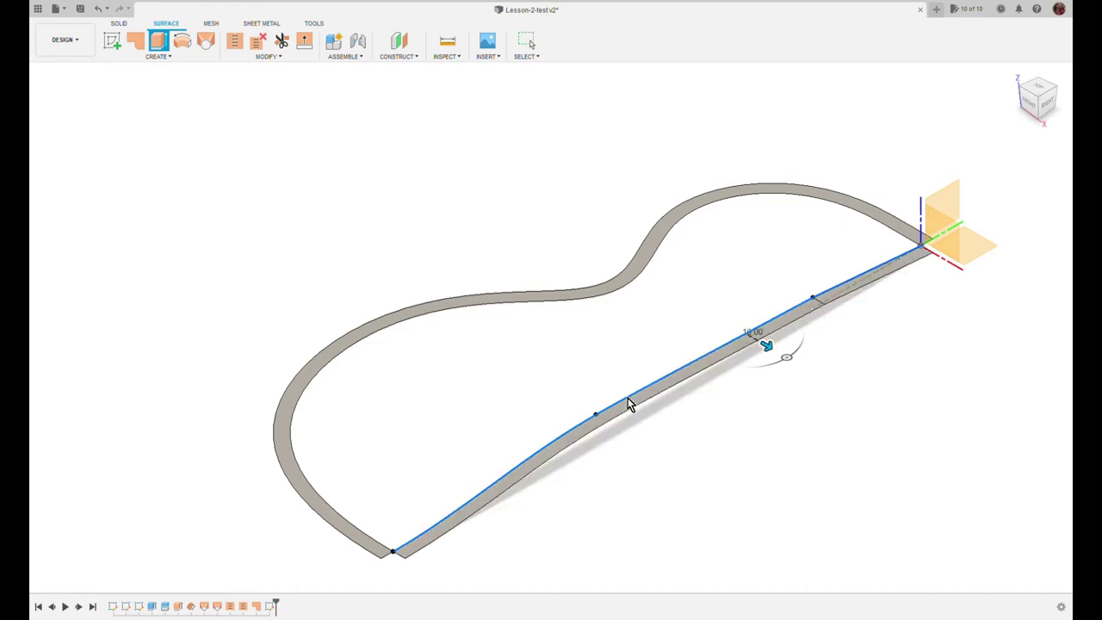
{"action": "key", "text": "Return"}
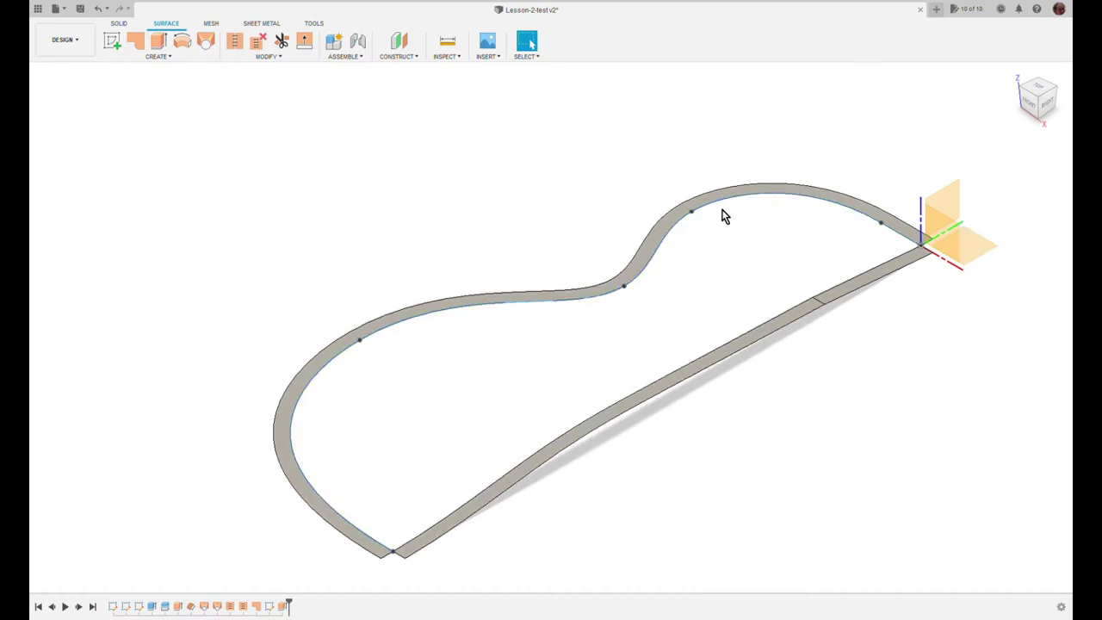
Step: Measure the rim's inner curved edge and a point on the profile path
{"action": "left_click", "coordinate": [696, 217]}
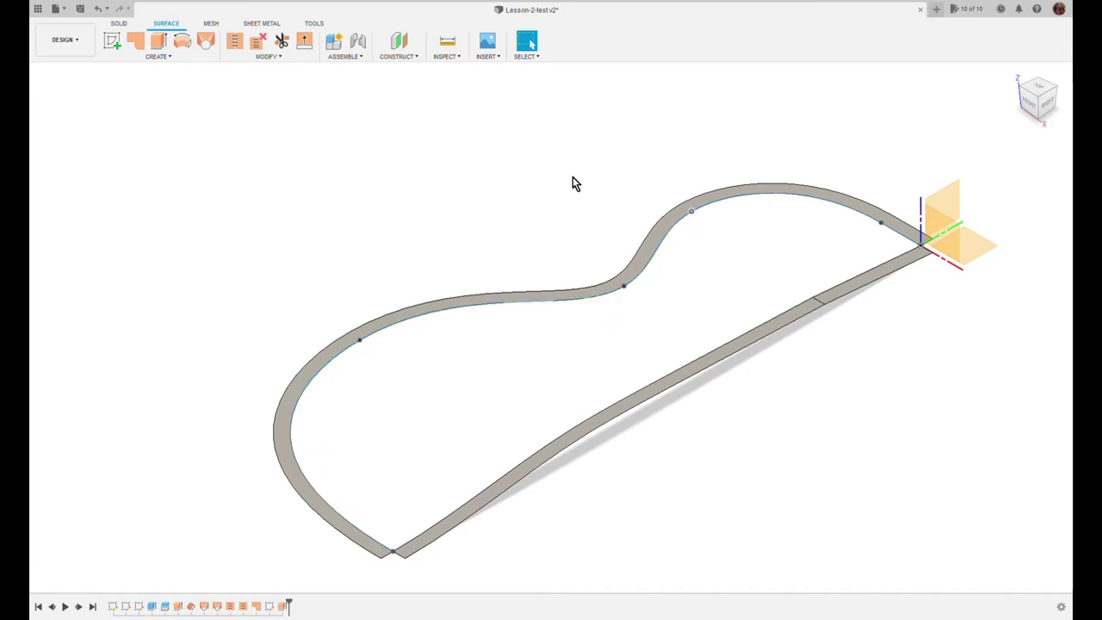
{"action": "left_click", "coordinate": [448, 41]}
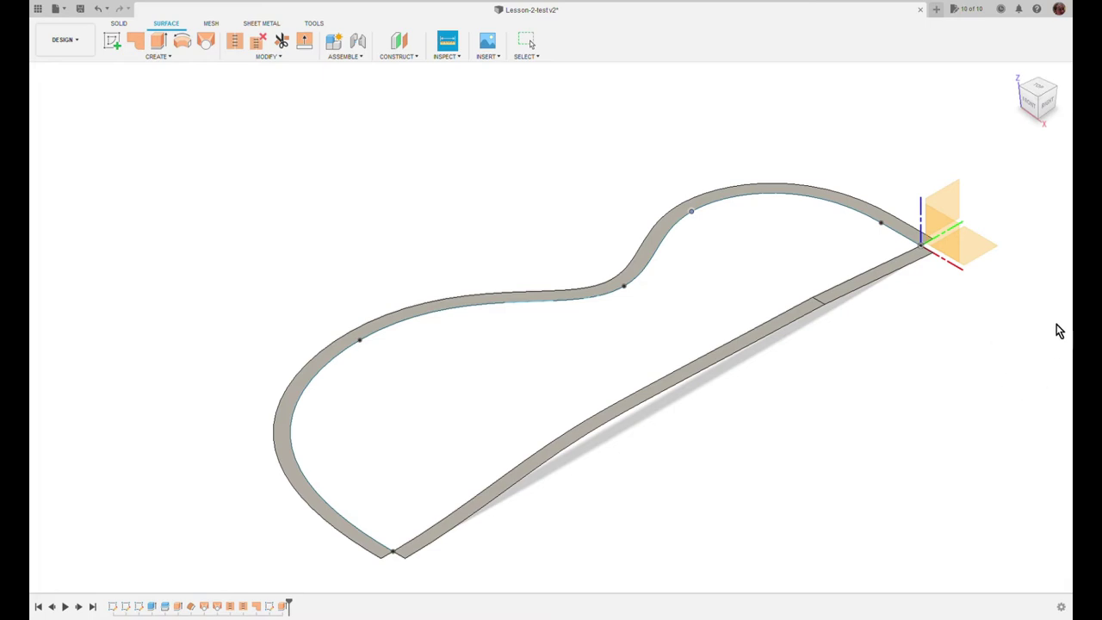
{"action": "key", "text": "Escape"}
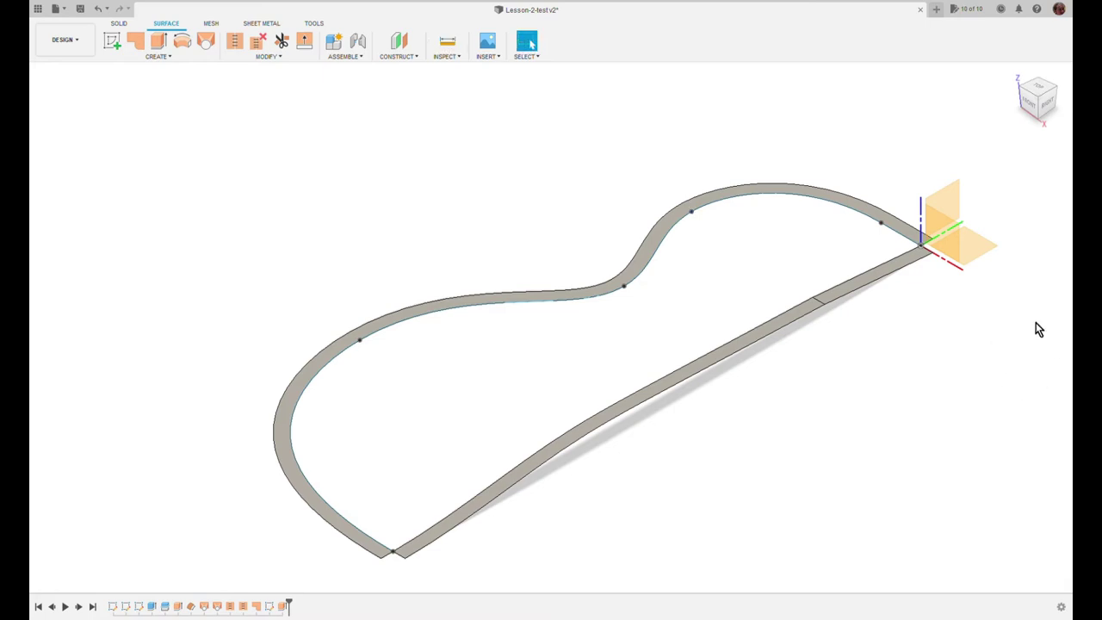
{"action": "left_click", "coordinate": [949, 228]}
{"action": "left_click", "coordinate": [398, 42]}
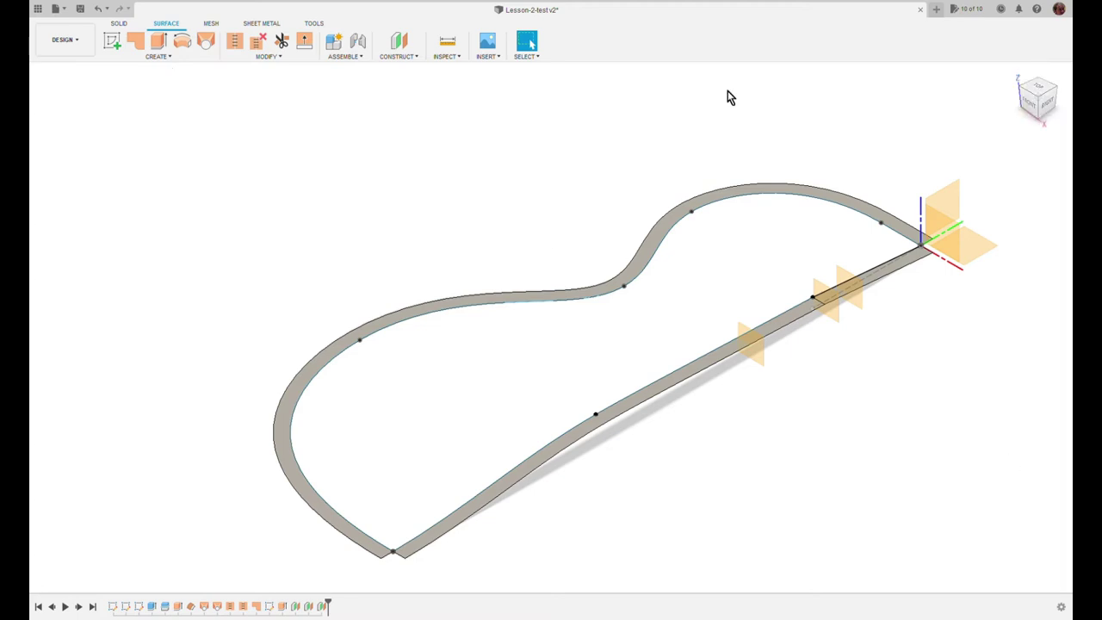
{"action": "left_click", "coordinate": [595, 415]}
{"action": "key", "text": "i"}
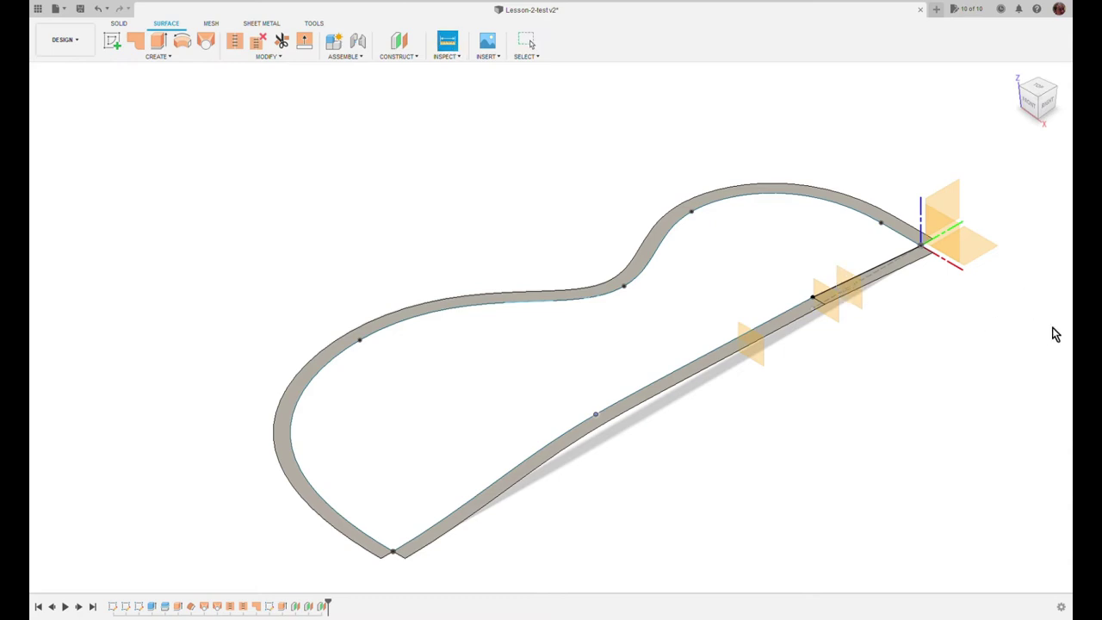
{"action": "key", "text": "Escape"}
Step: Place construction planes along the rail path at the picked path points
{"action": "left_click", "coordinate": [399, 41]}
{"action": "left_click", "coordinate": [596, 414]}
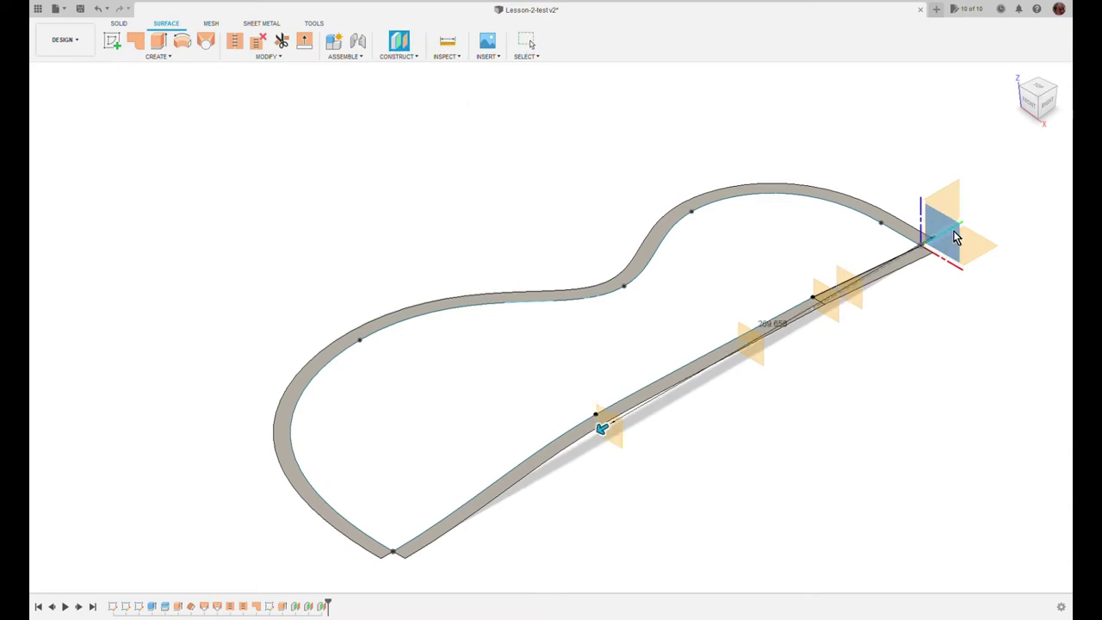
{"action": "key", "text": "Return"}
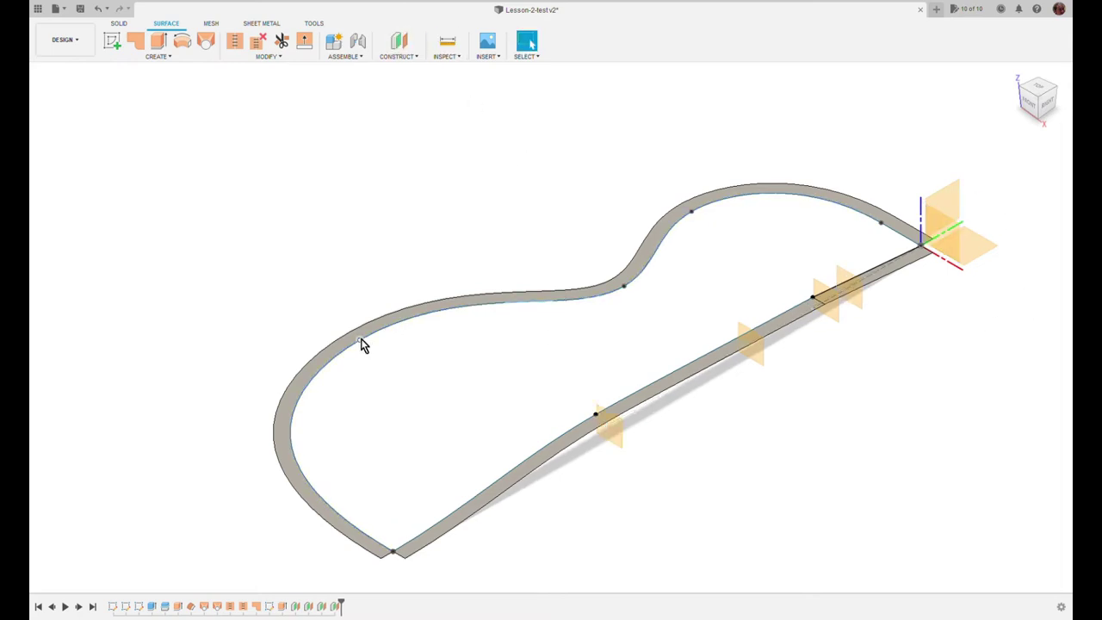
{"action": "left_click", "coordinate": [399, 41]}
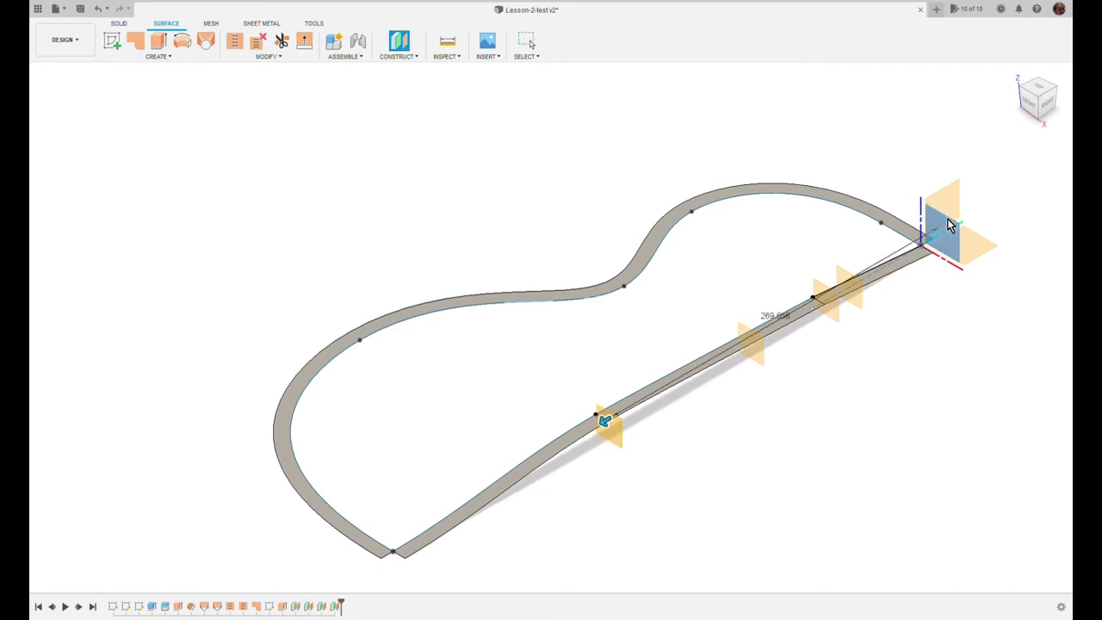
{"action": "key", "text": "Escape"}
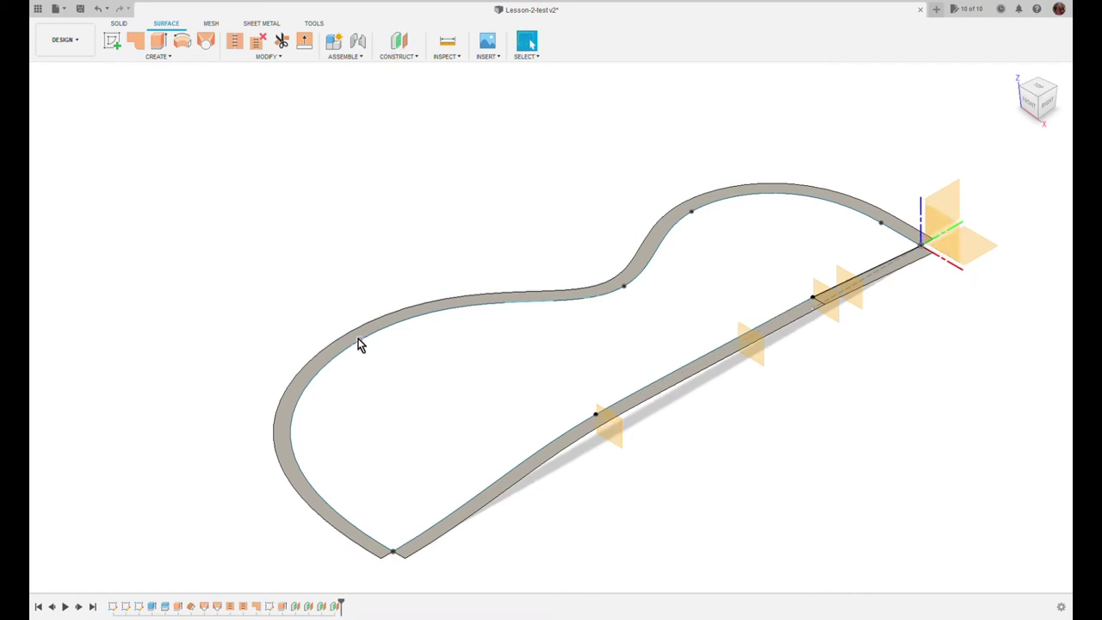
{"action": "left_click", "coordinate": [447, 43]}
{"action": "key", "text": "Escape"}
{"action": "left_click", "coordinate": [398, 41]}
{"action": "left_click", "coordinate": [946, 232]}
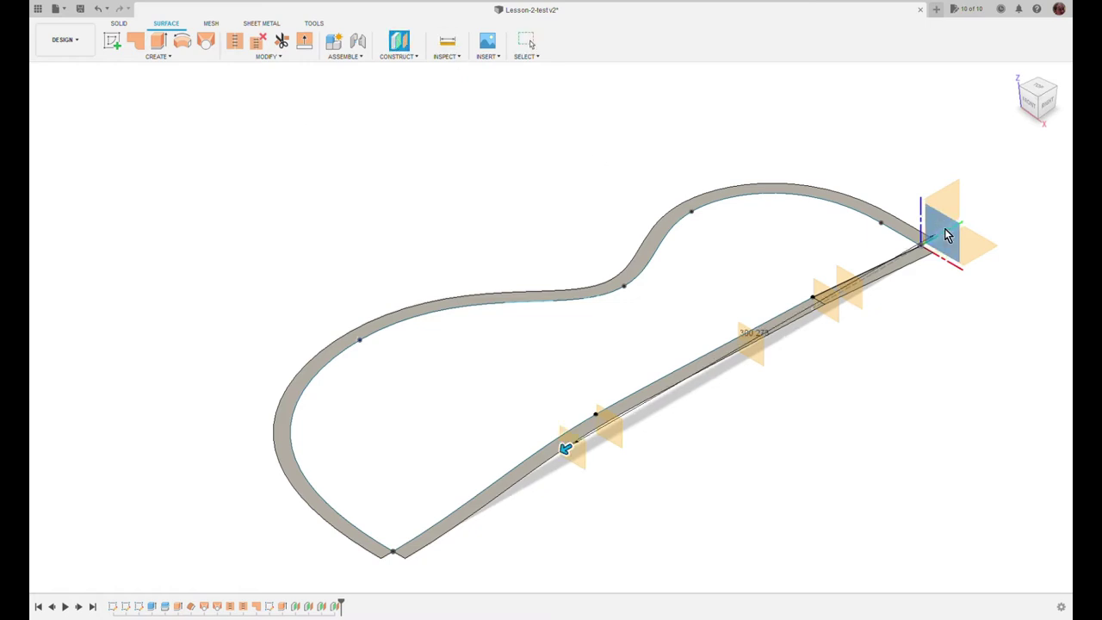
{"action": "key", "text": "Return"}
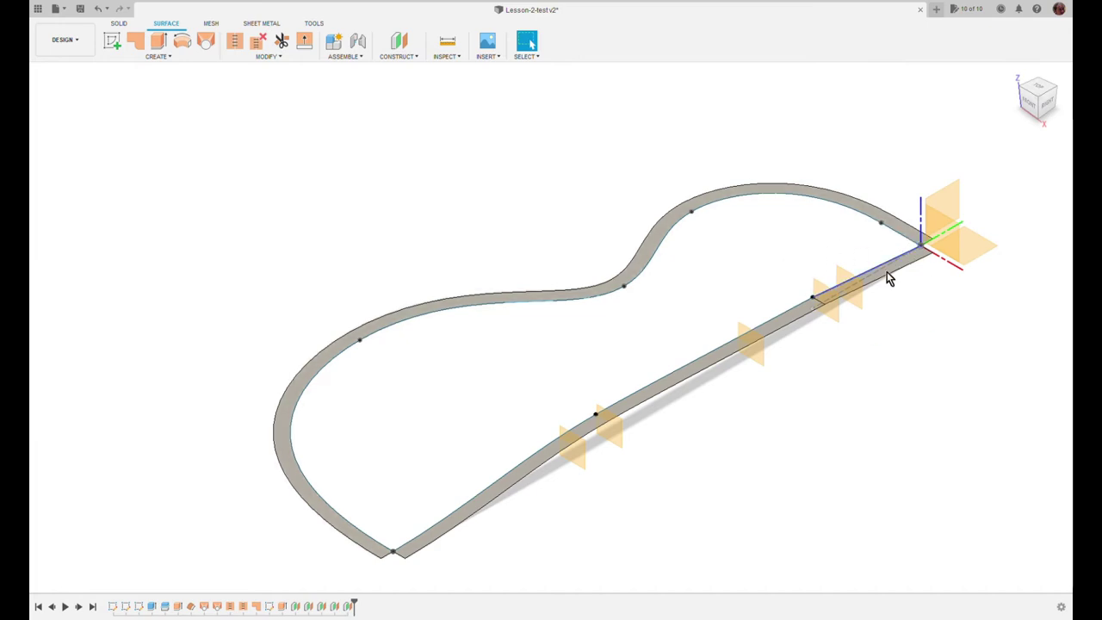
{"action": "key", "text": "Return"}
Step: Sketch on a new rail-path plane and draw a short line inward from the path point
{"action": "left_click", "coordinate": [829, 303]}
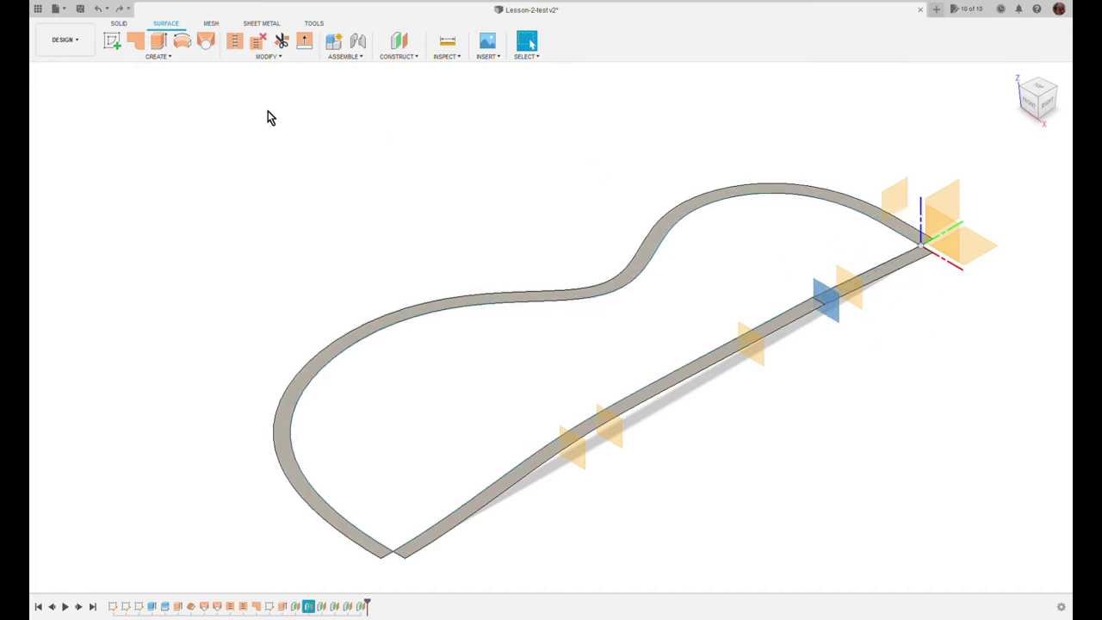
{"action": "left_click", "coordinate": [114, 43]}
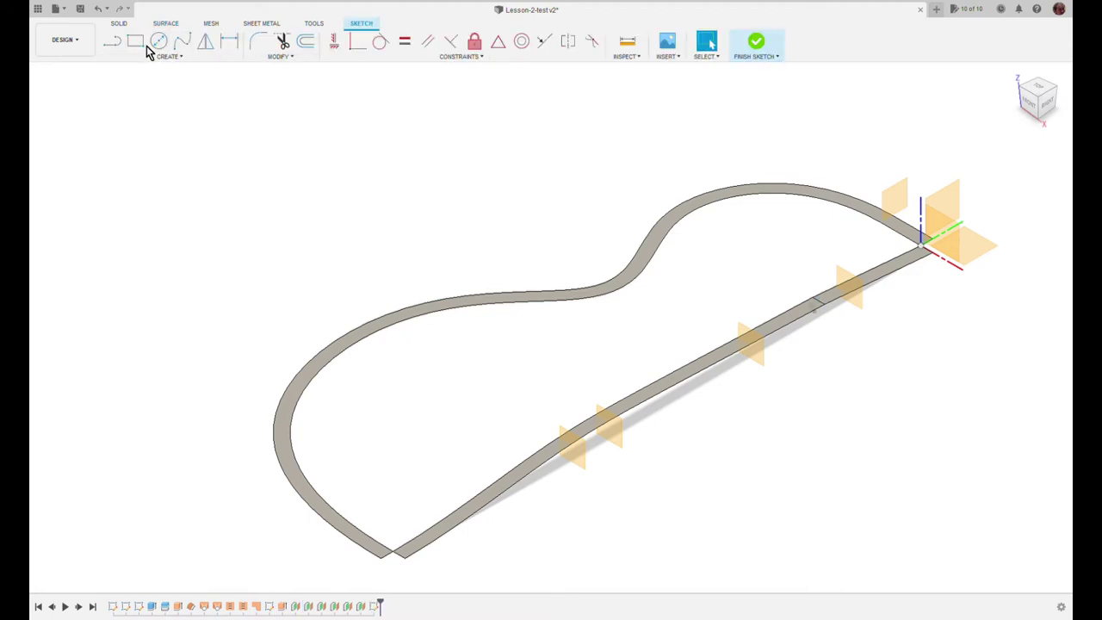
{"action": "left_click", "coordinate": [113, 43]}
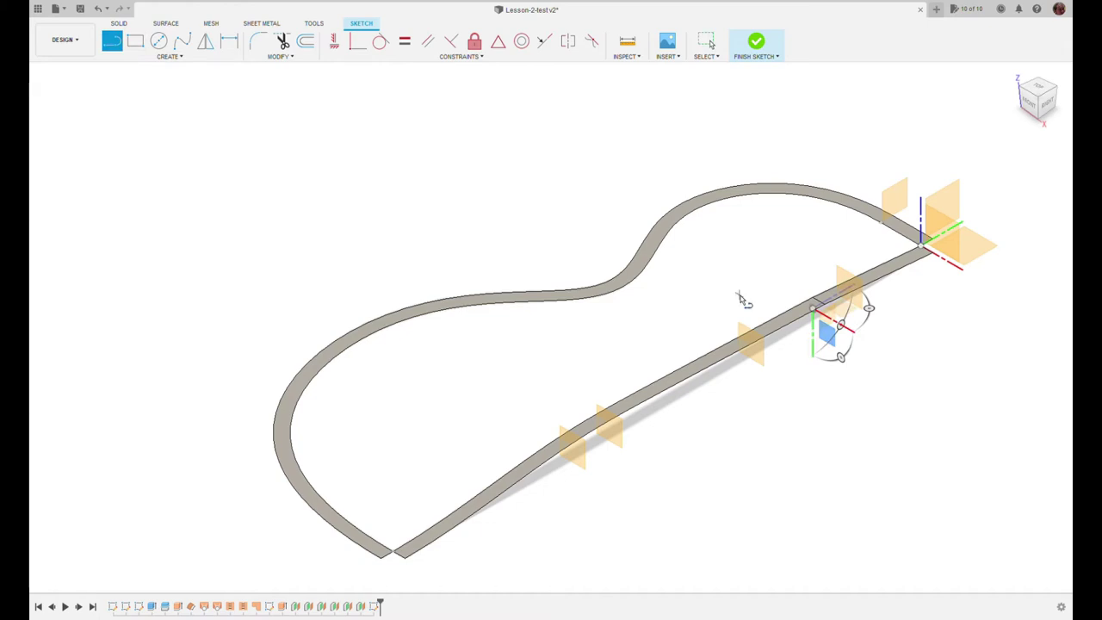
{"action": "left_click", "coordinate": [812, 300]}
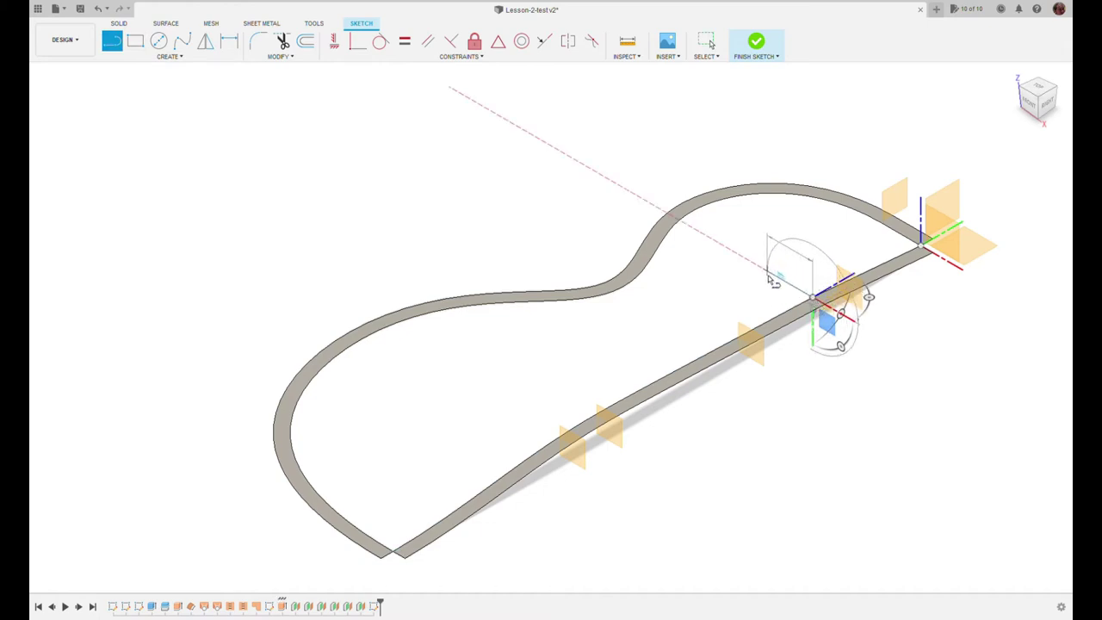
{"action": "left_click", "coordinate": [769, 277]}
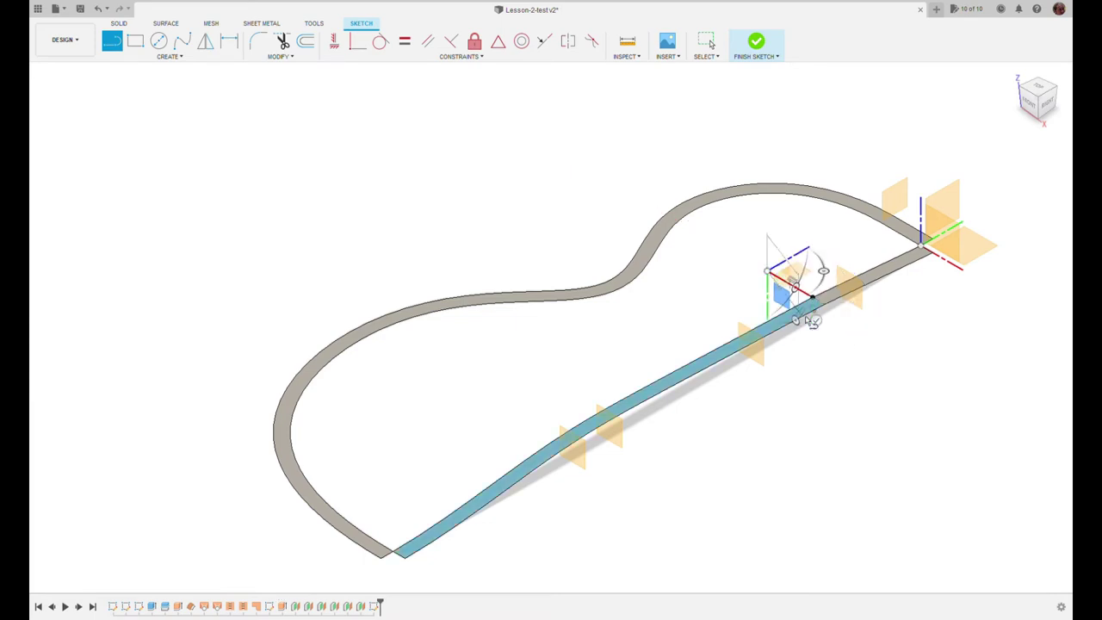
{"action": "key", "text": "Escape"}
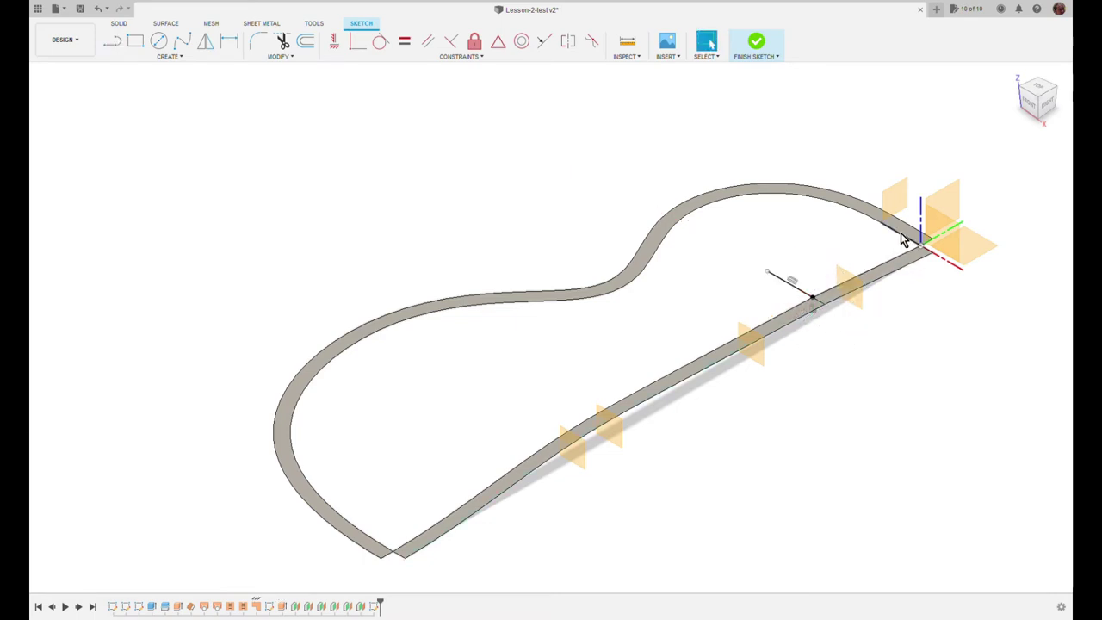
Step: Dimension the short line to a length of 32.892
{"action": "left_click", "coordinate": [626, 42]}
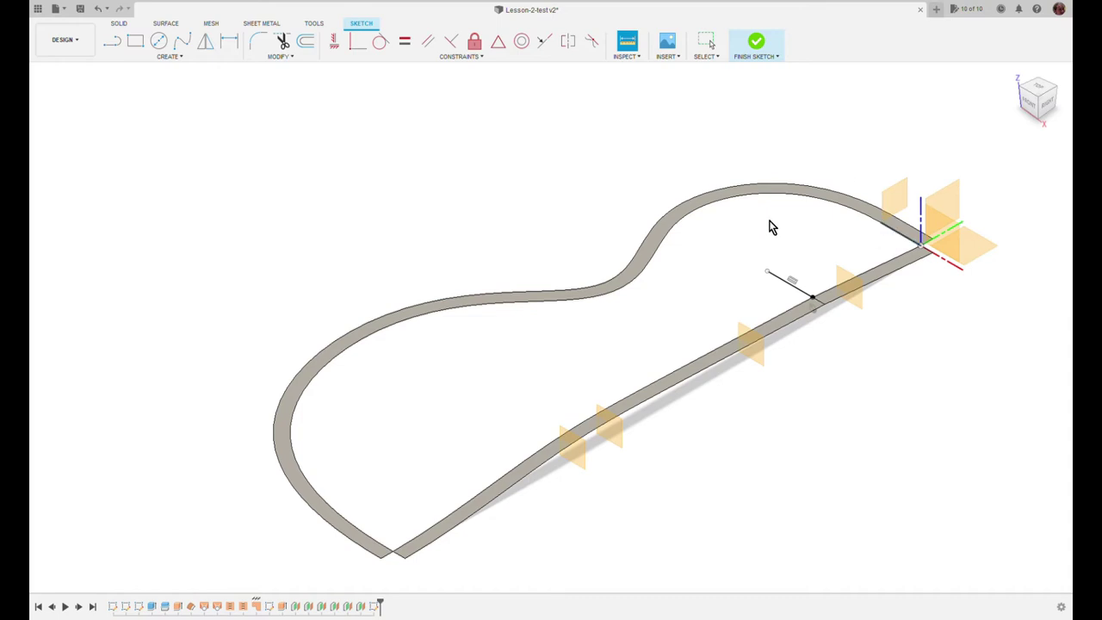
{"action": "key", "text": "Escape"}
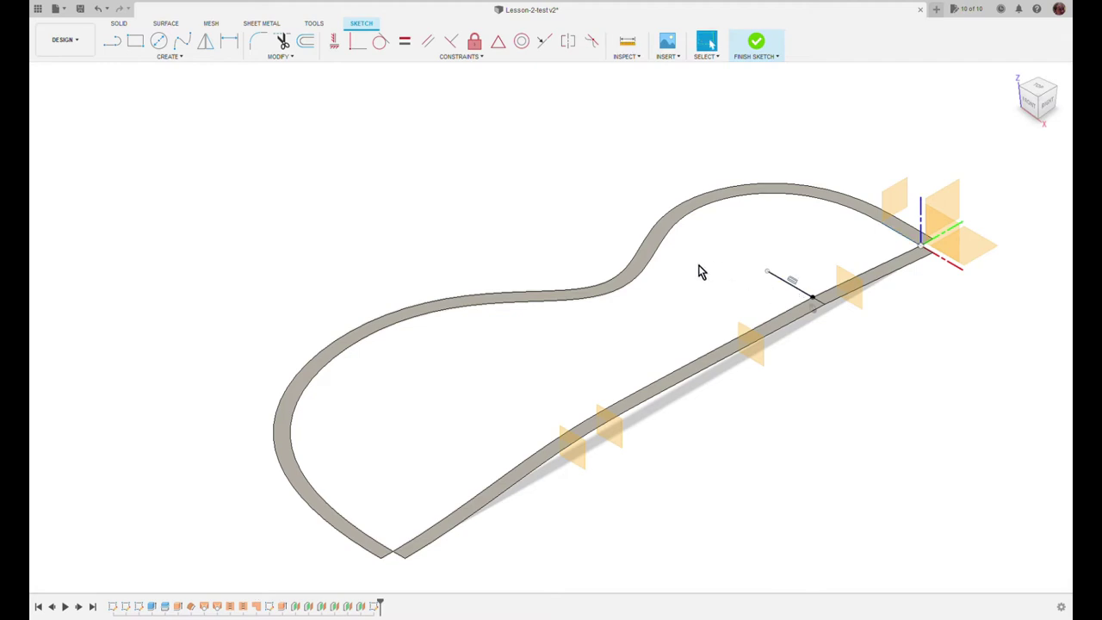
{"action": "key", "text": "d"}
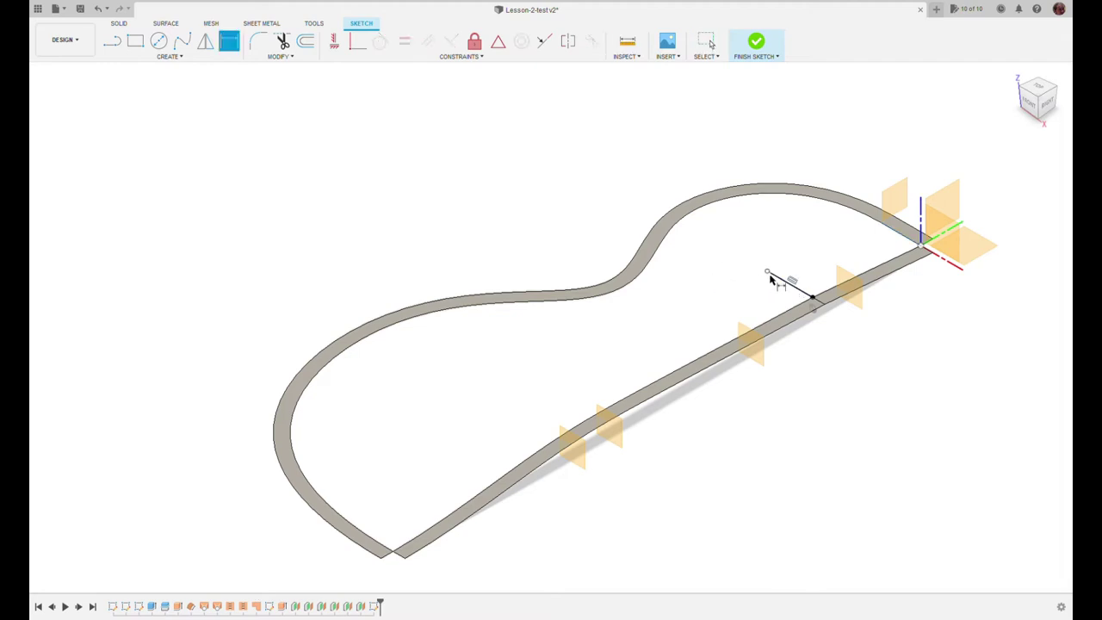
{"action": "left_click", "coordinate": [812, 299]}
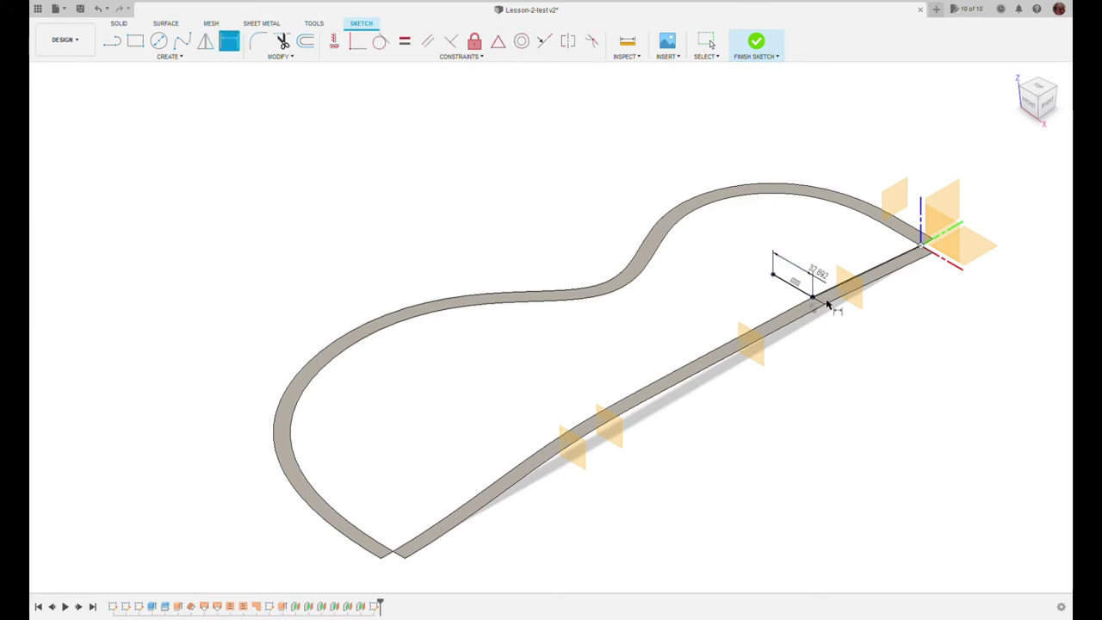
{"action": "key", "text": "Escape"}
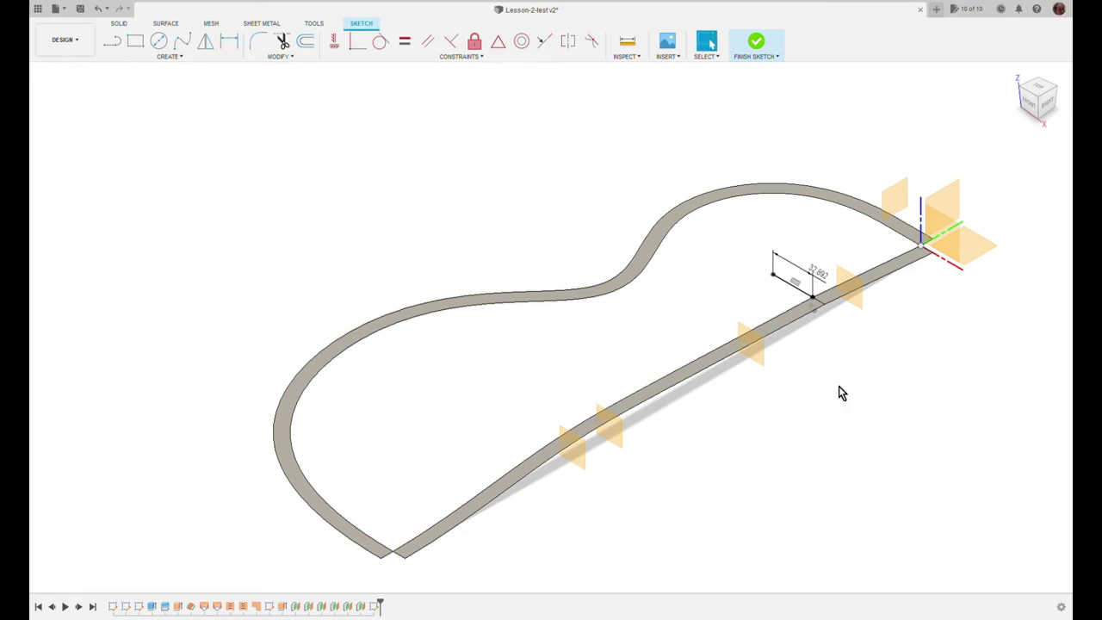
Step: Draw a spline from the short line's endpoint to the upper rim curve
{"action": "left_click", "coordinate": [182, 41]}
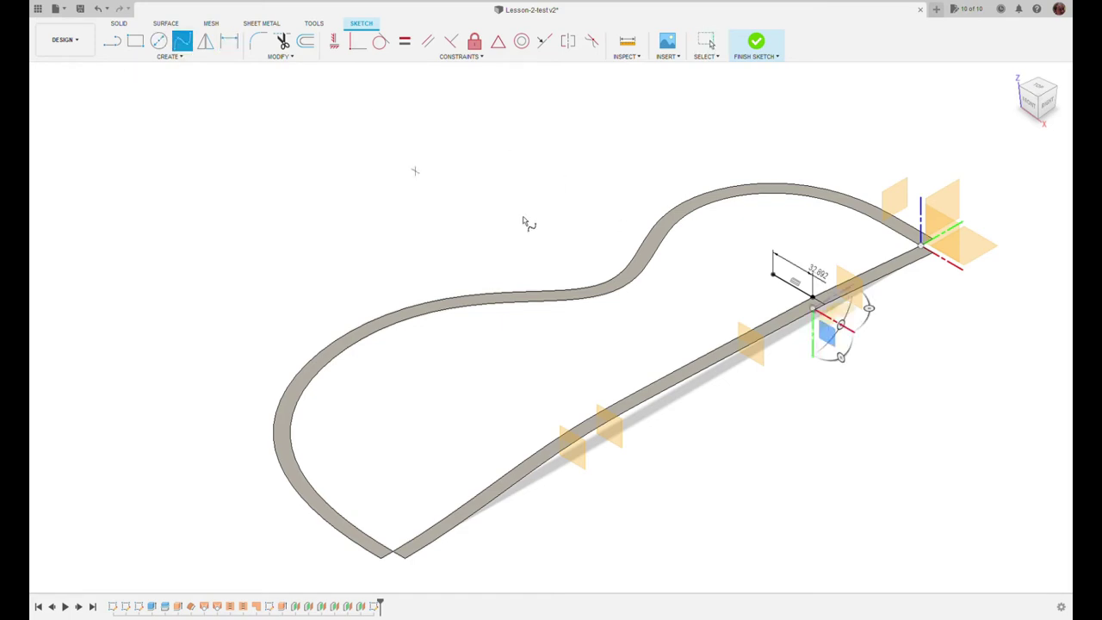
{"action": "left_click", "coordinate": [774, 274]}
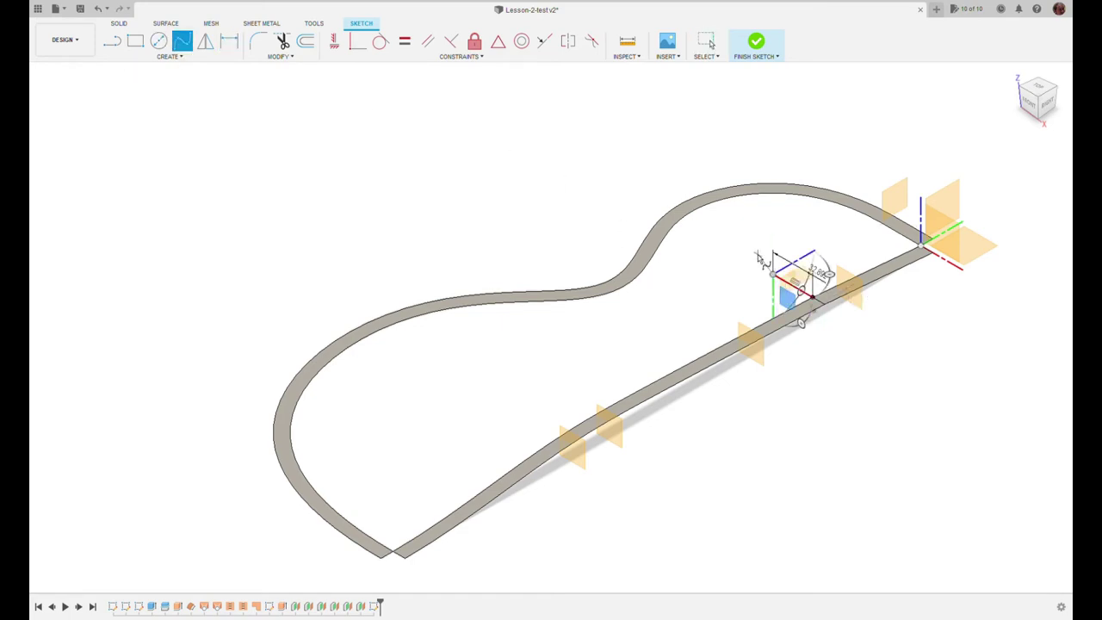
{"action": "key", "text": "Escape"}
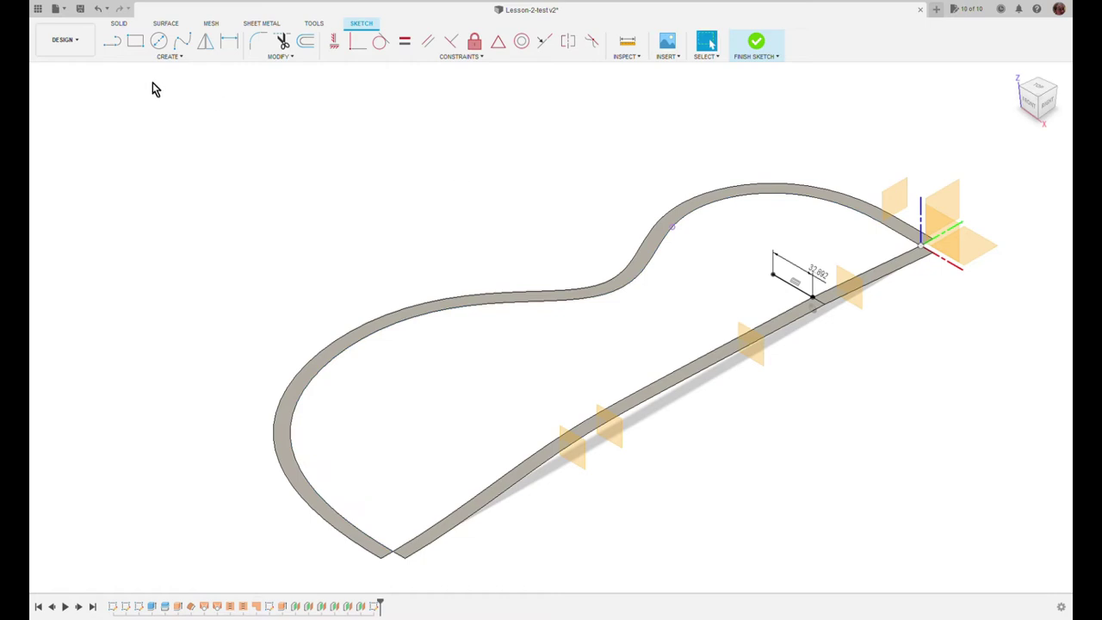
{"action": "left_click", "coordinate": [183, 41]}
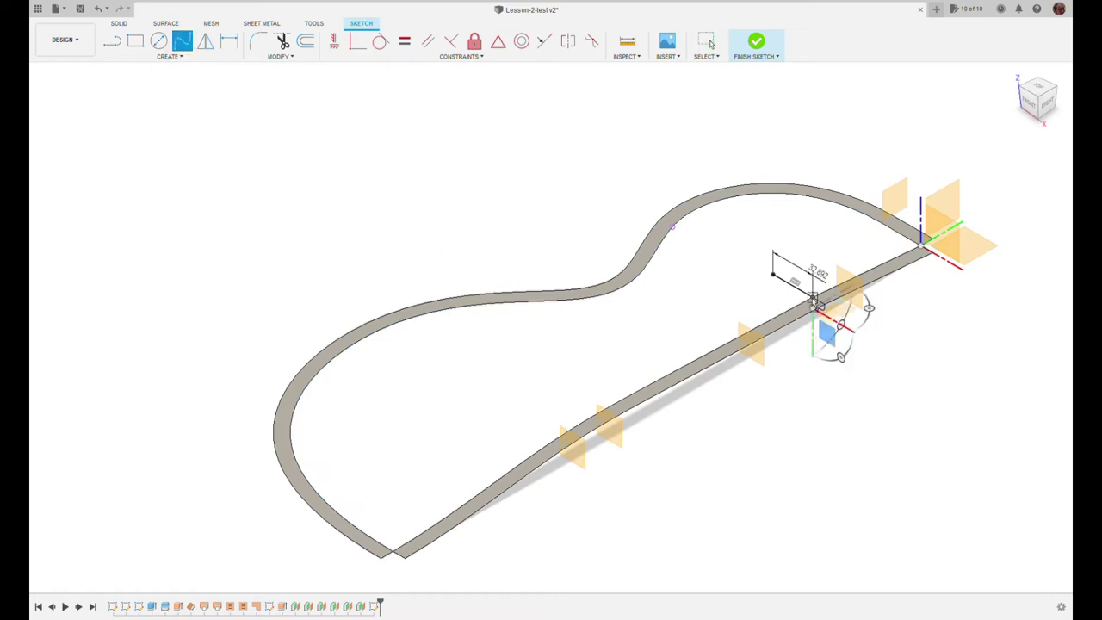
{"action": "left_click", "coordinate": [774, 275]}
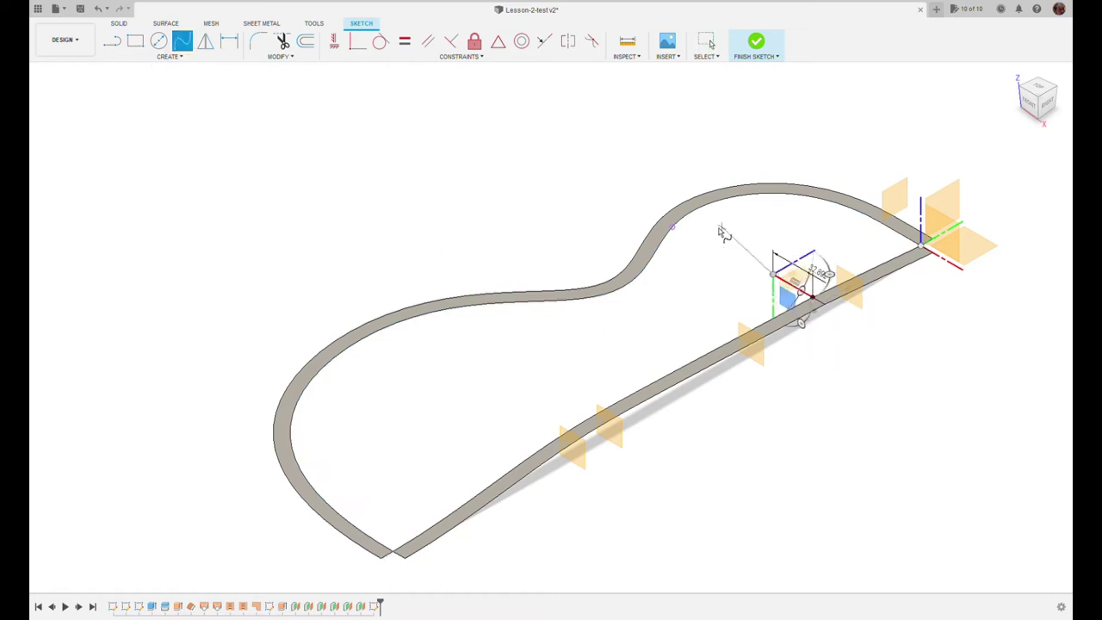
{"action": "left_click", "coordinate": [673, 229]}
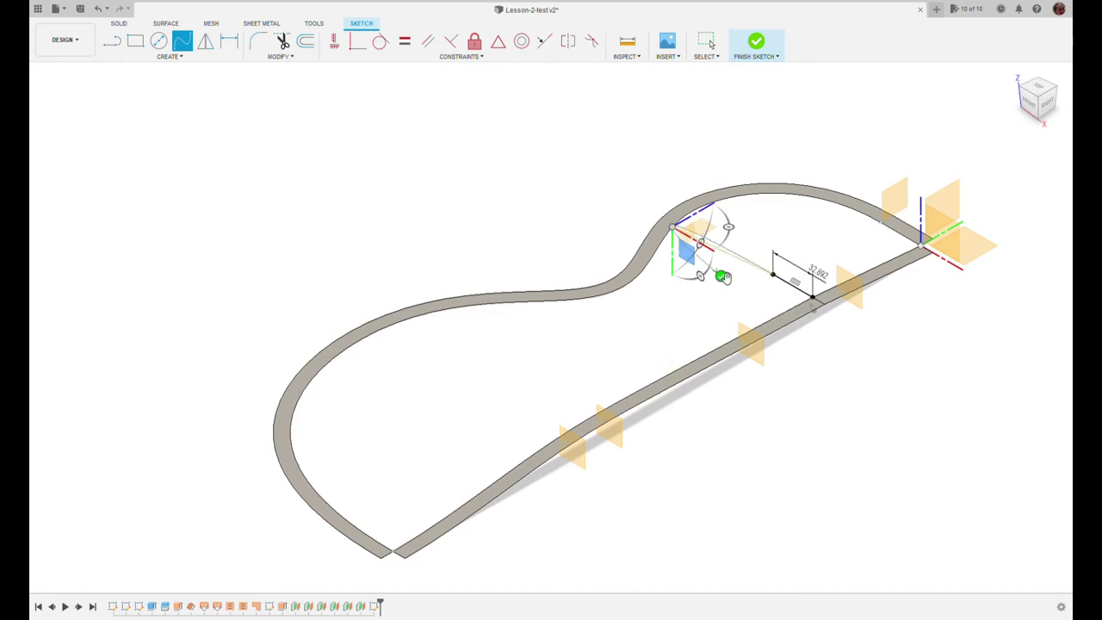
{"action": "key", "text": "Escape"}
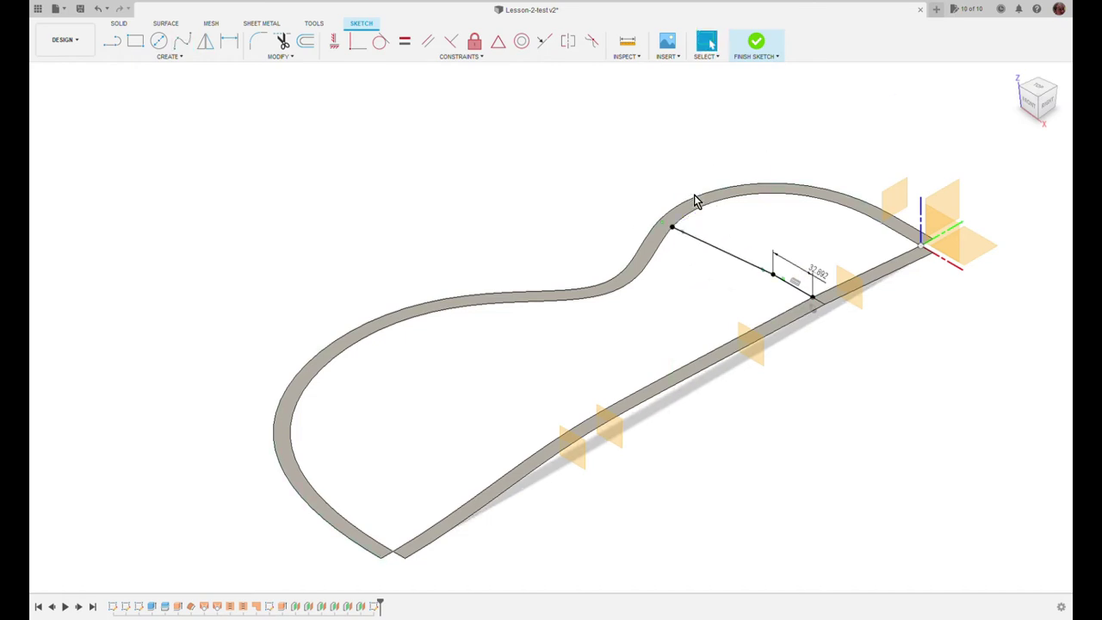
Step: Constrain the spline coincident to the rim and tangent to the short line
{"action": "left_click", "coordinate": [334, 41]}
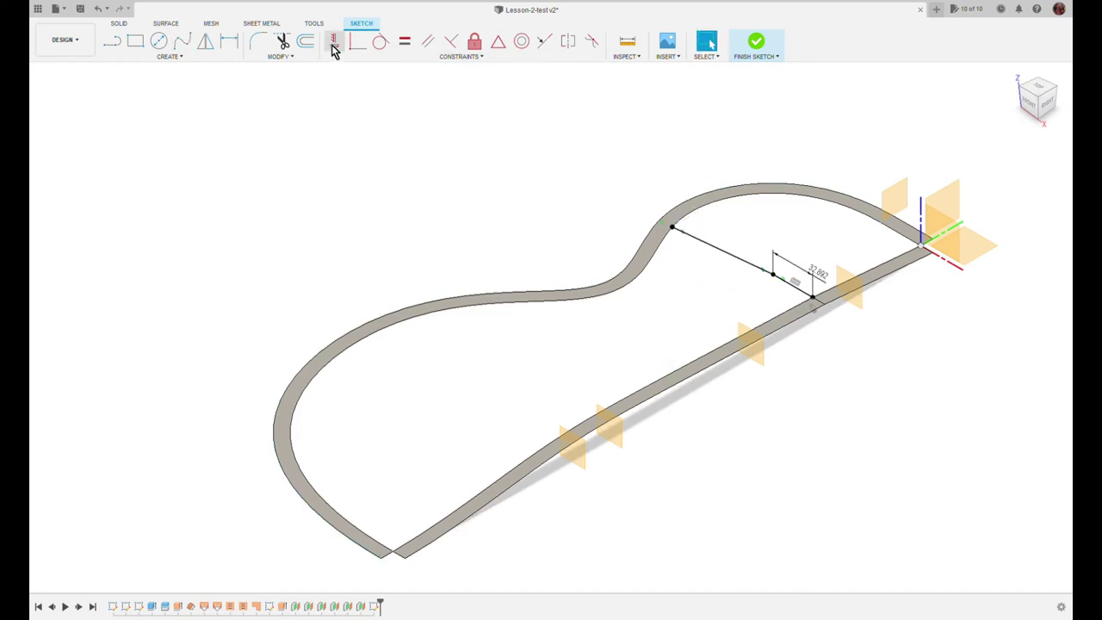
{"action": "left_click", "coordinate": [673, 231]}
{"action": "key", "text": "Escape"}
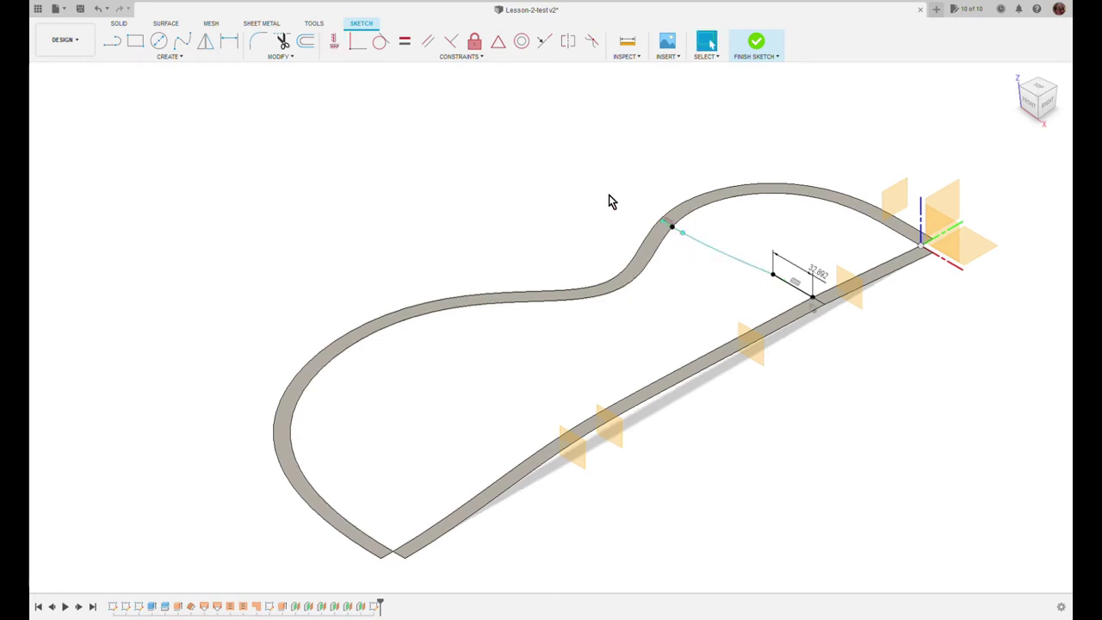
{"action": "left_click", "coordinate": [379, 41]}
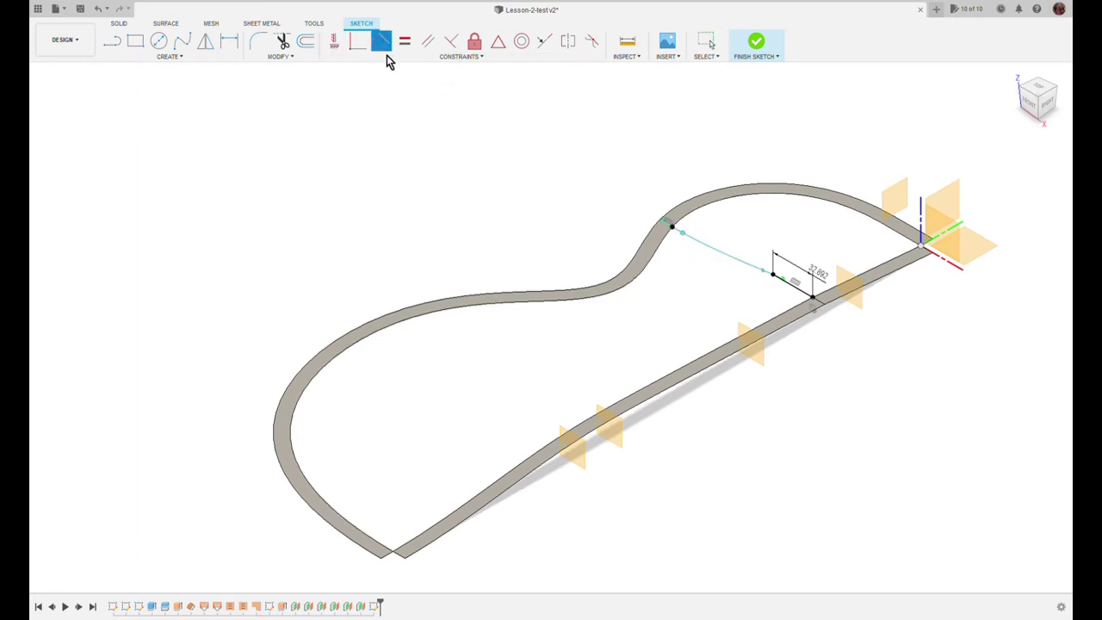
{"action": "left_click", "coordinate": [744, 267]}
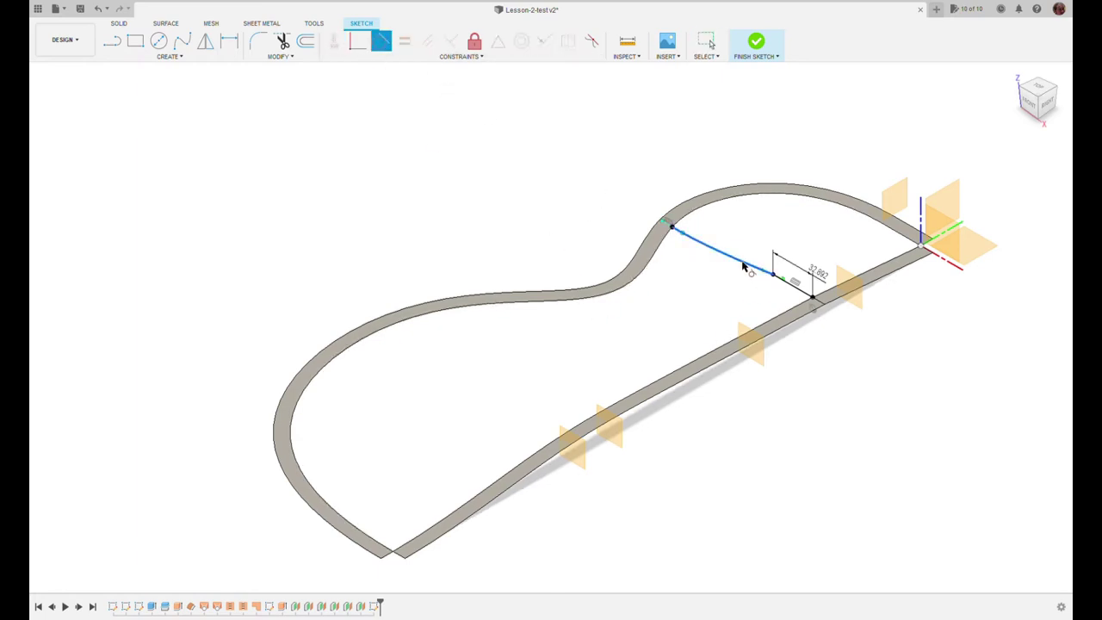
{"action": "left_click", "coordinate": [799, 294]}
{"action": "key", "text": "Escape"}
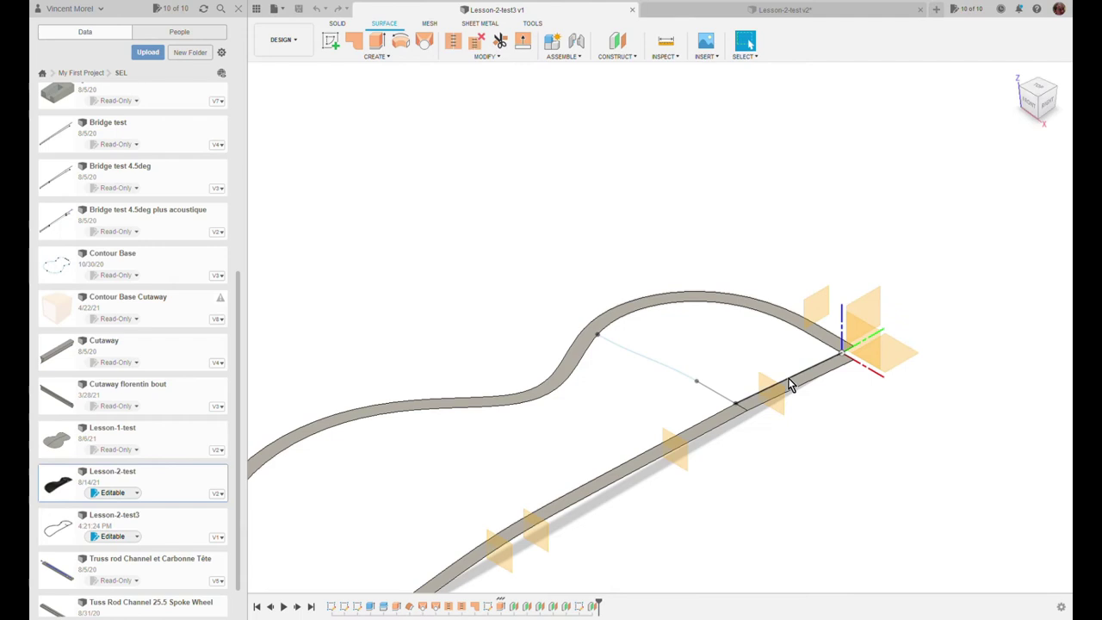
Step: Select the straight rail line and try starting a surface from it
{"action": "left_click", "coordinate": [790, 384]}
{"action": "left_click", "coordinate": [376, 42]}
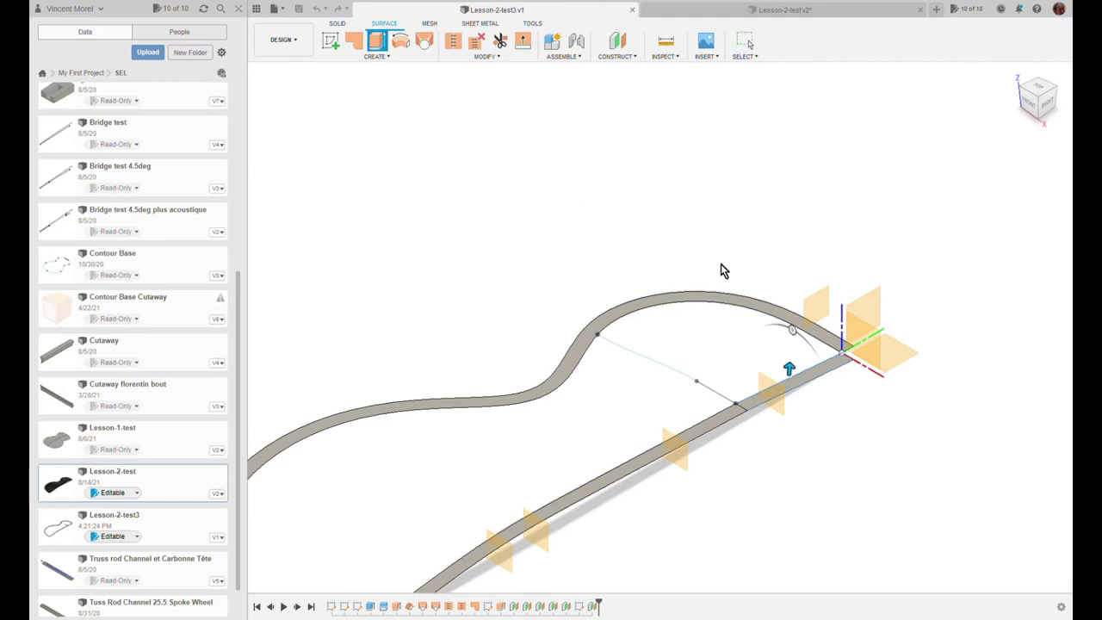
{"action": "key", "text": "Escape"}
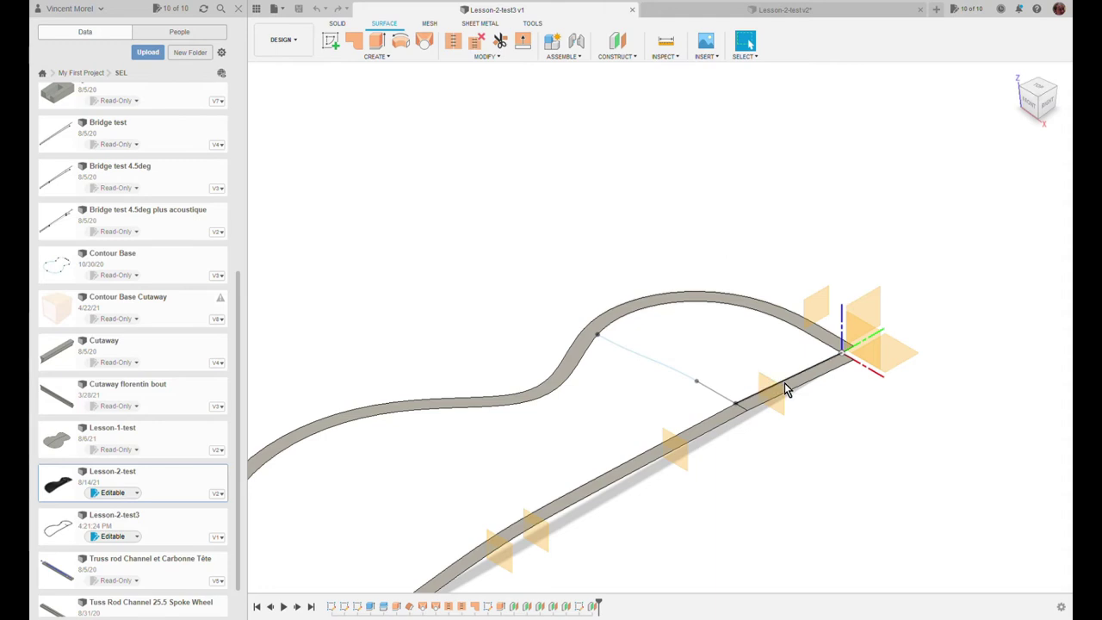
{"action": "left_click", "coordinate": [379, 41]}
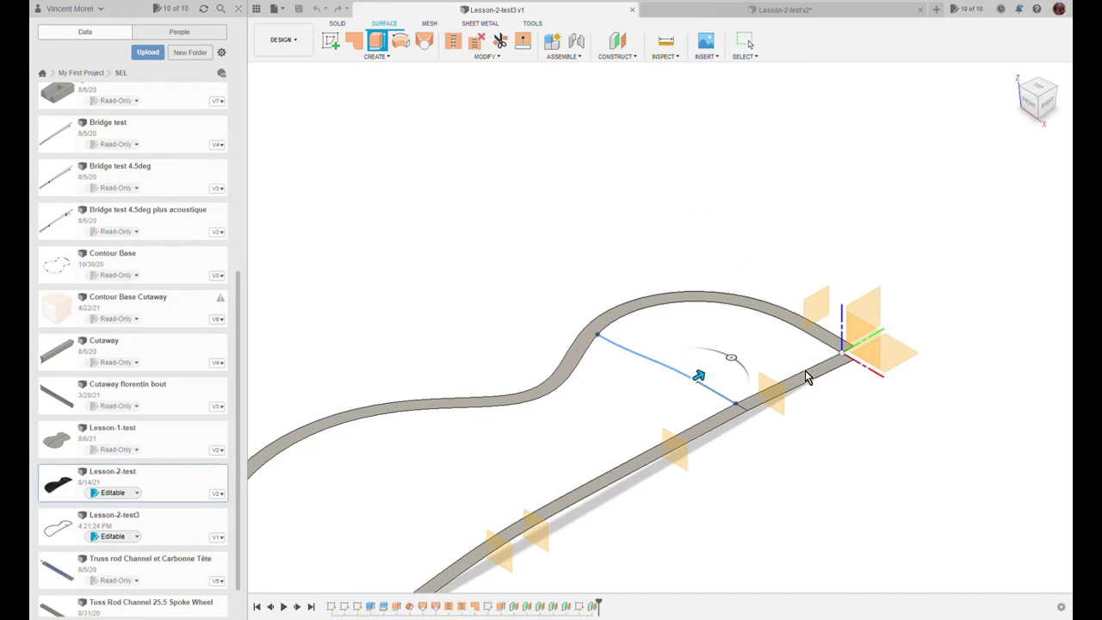
{"action": "key", "text": "Escape"}
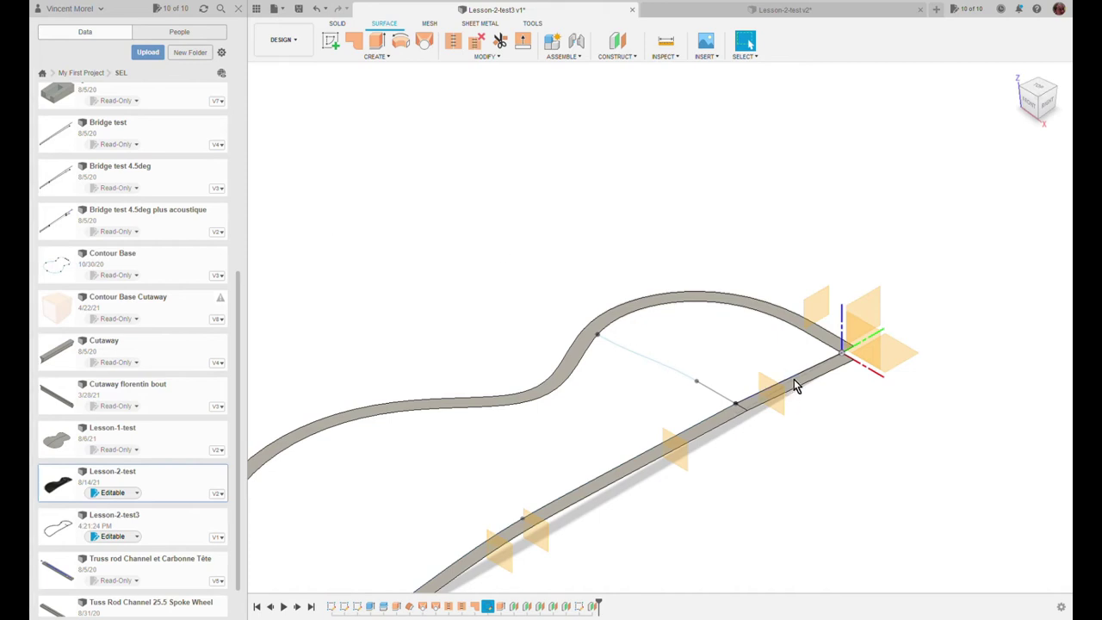
Step: Extrude a flat surface from the rail edge, flipped to end at the 32.892 sketch point
{"action": "left_click", "coordinate": [376, 42]}
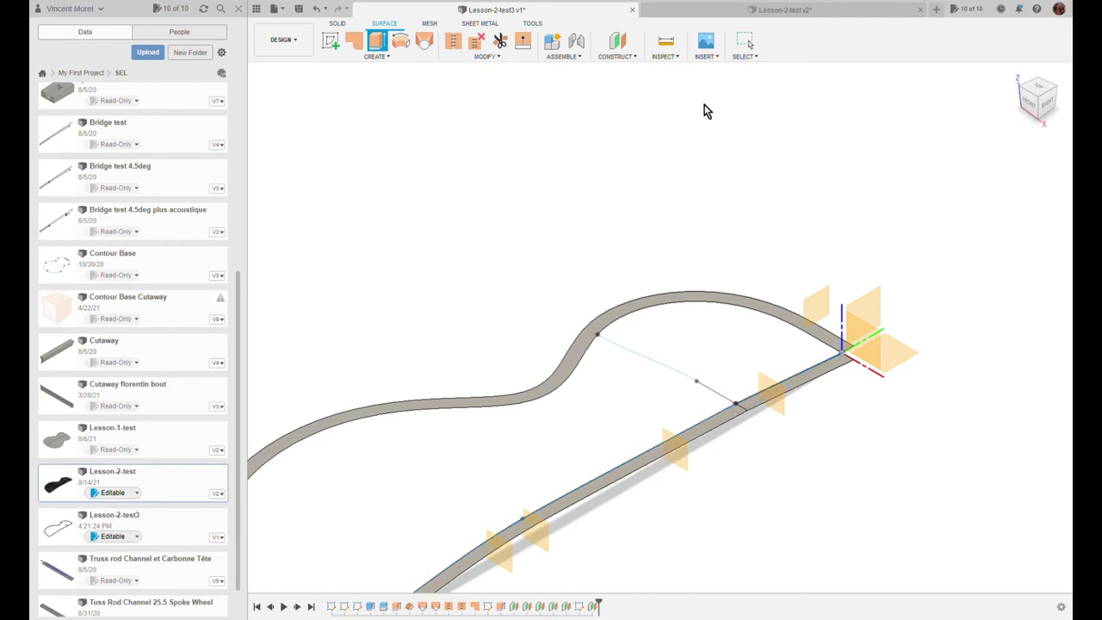
{"action": "left_click", "coordinate": [804, 380]}
{"action": "type", "text": "32"}
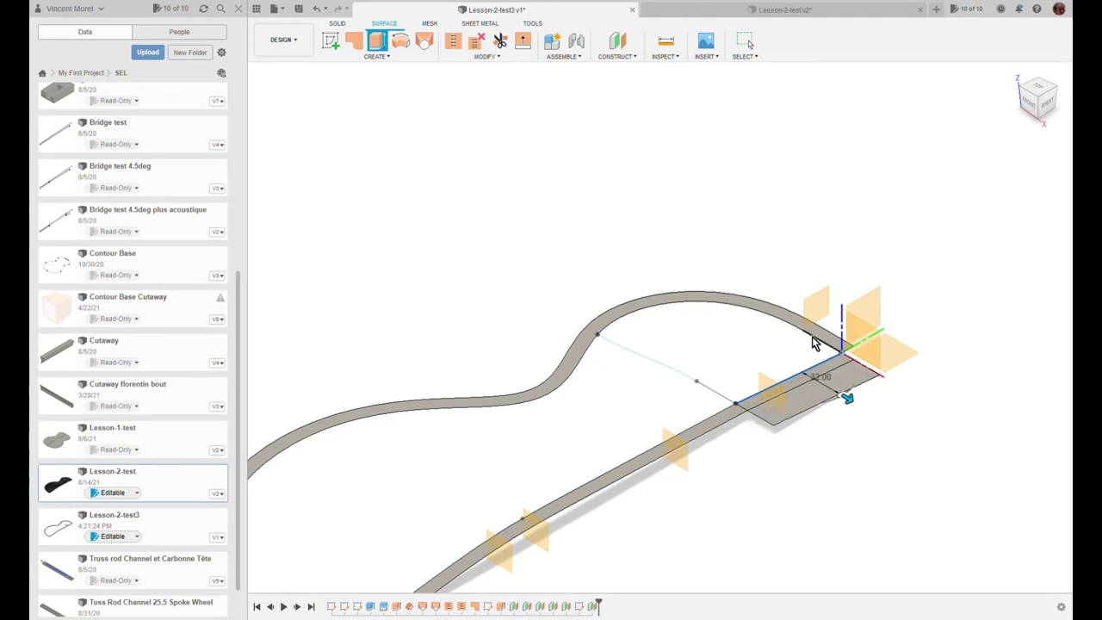
{"action": "key", "text": "Tab"}
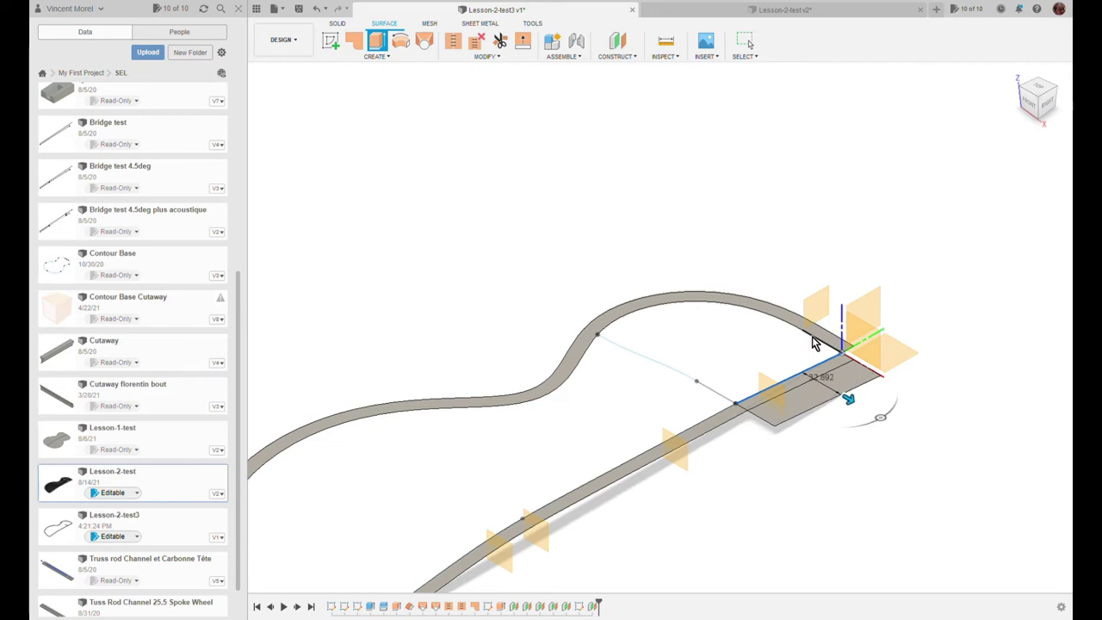
{"action": "type", "text": "-"}
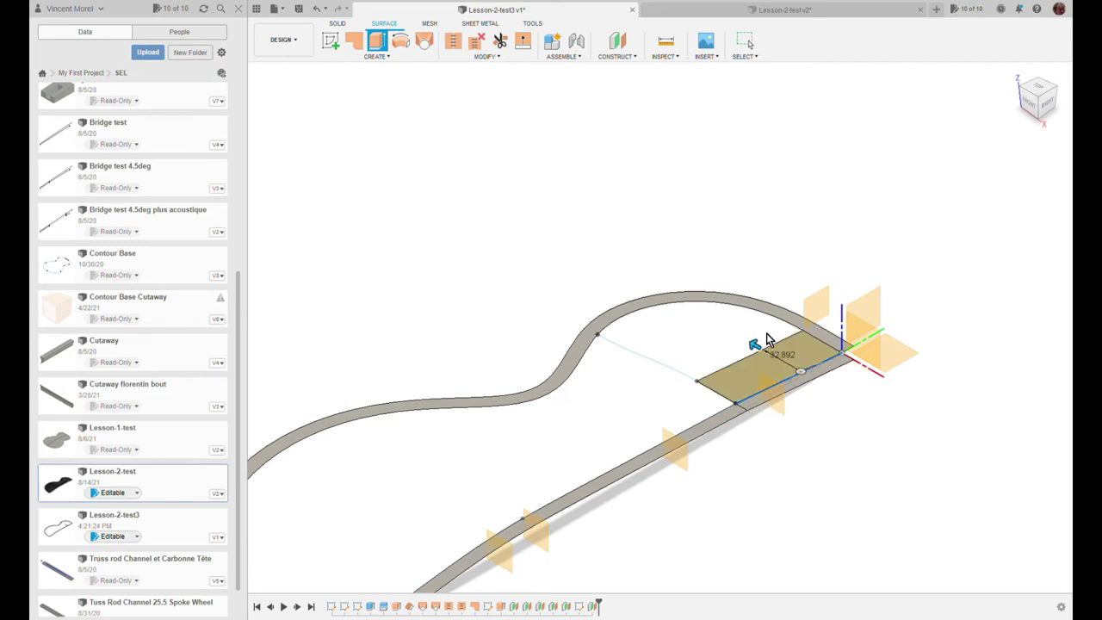
{"action": "left_click_drag", "start_coordinate": [756, 346], "coordinate": [780, 362]}
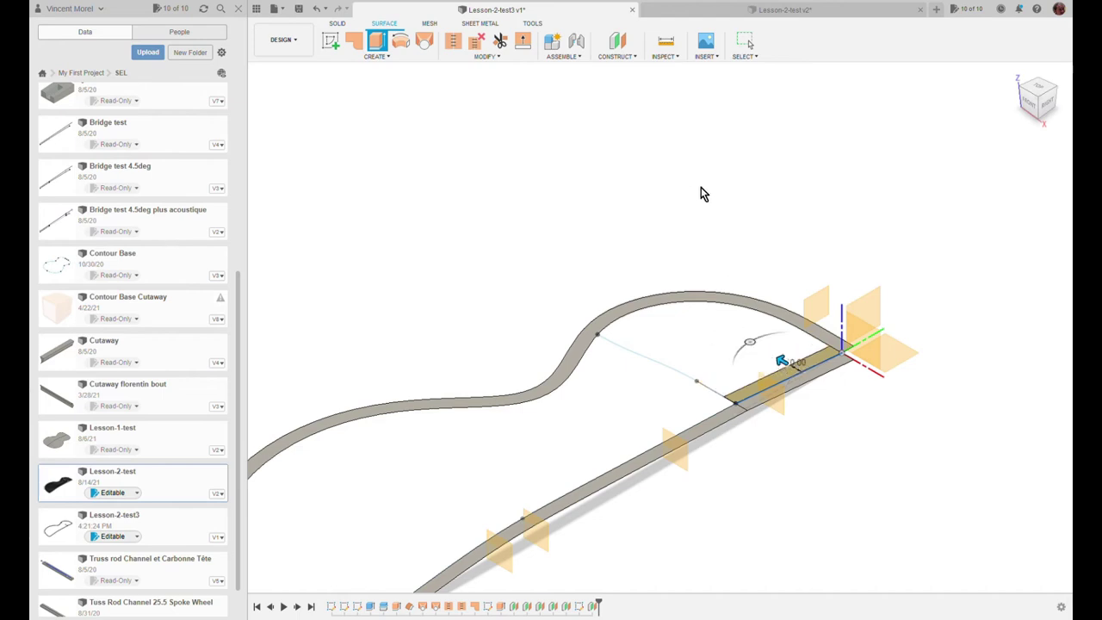
{"action": "left_click", "coordinate": [698, 381]}
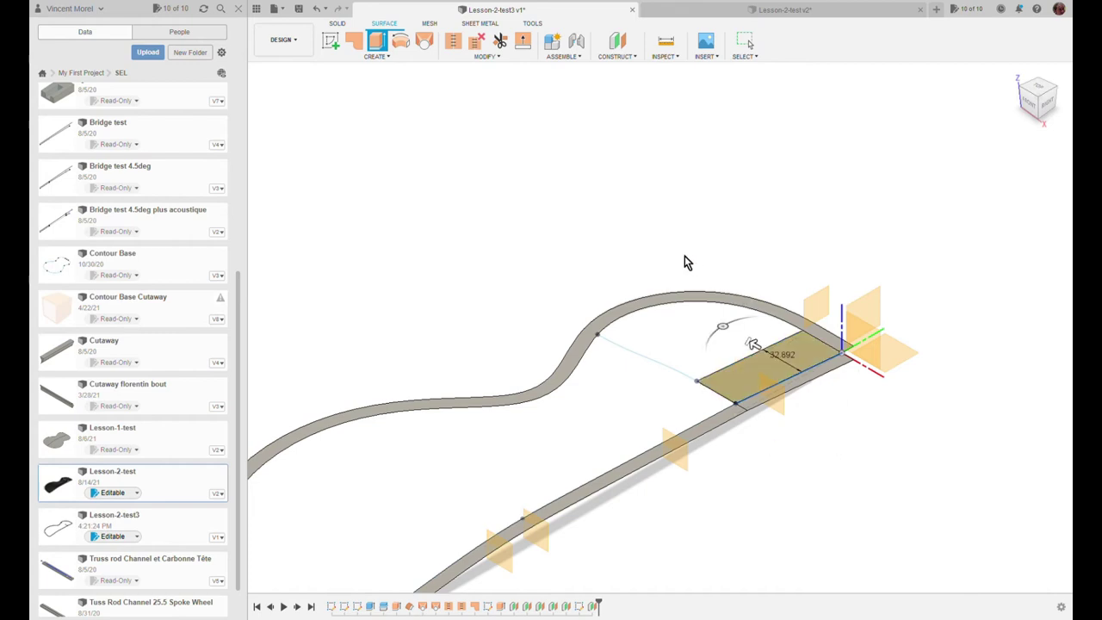
{"action": "key", "text": "Return"}
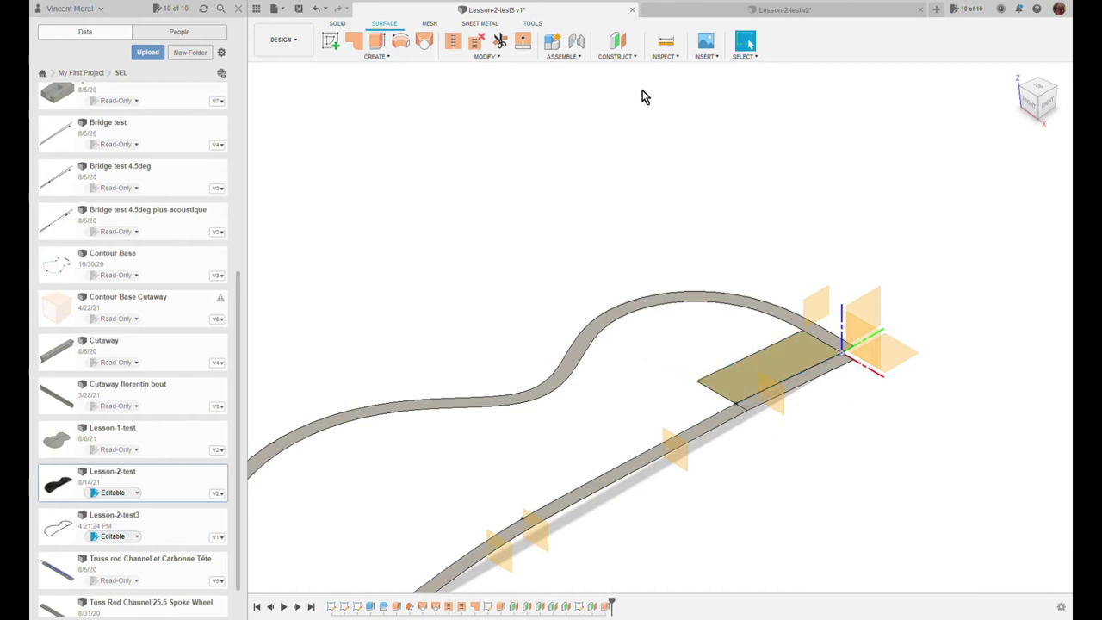
{"action": "left_click", "coordinate": [504, 58]}
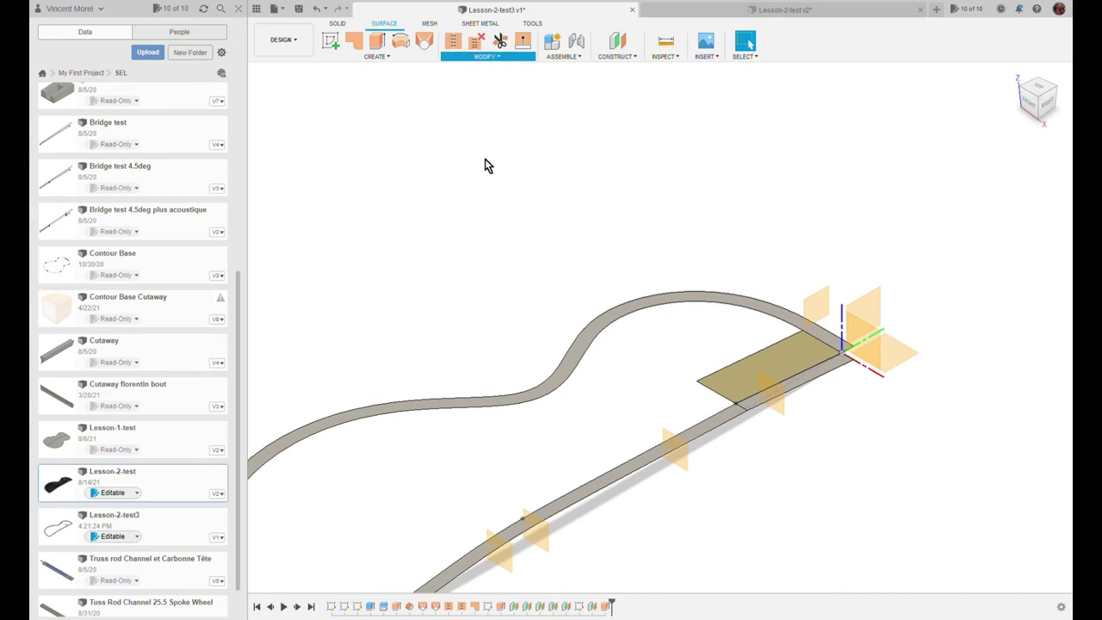
{"action": "left_click", "coordinate": [777, 367]}
{"action": "key", "text": "Escape"}
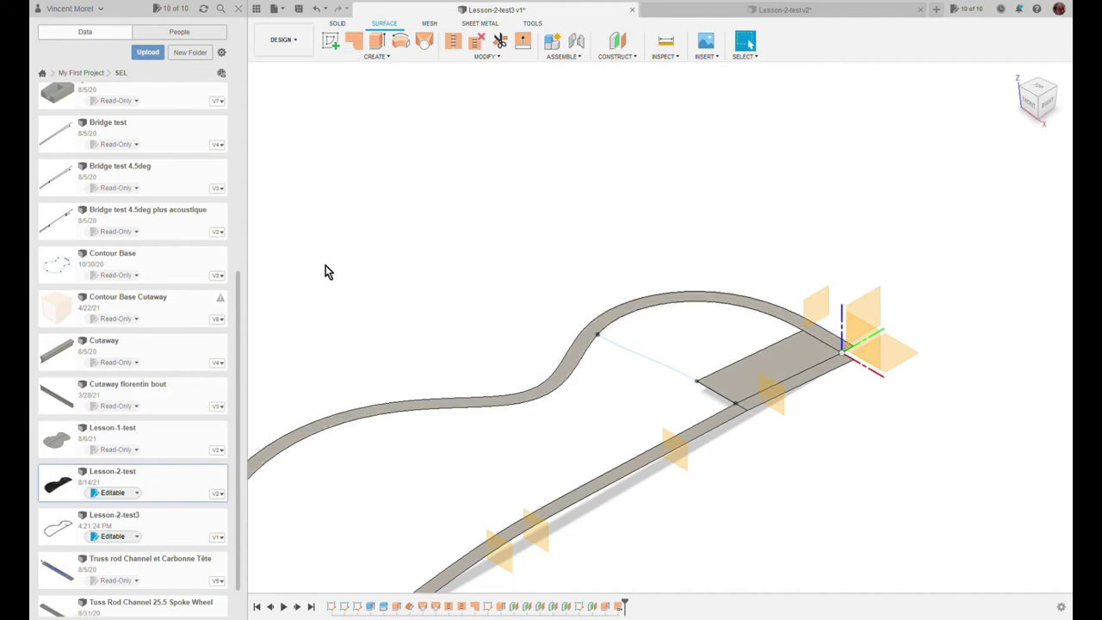
Step: Close the Data panel and pan until the whole guitar body outline is visible
{"action": "left_click", "coordinate": [243, 13]}
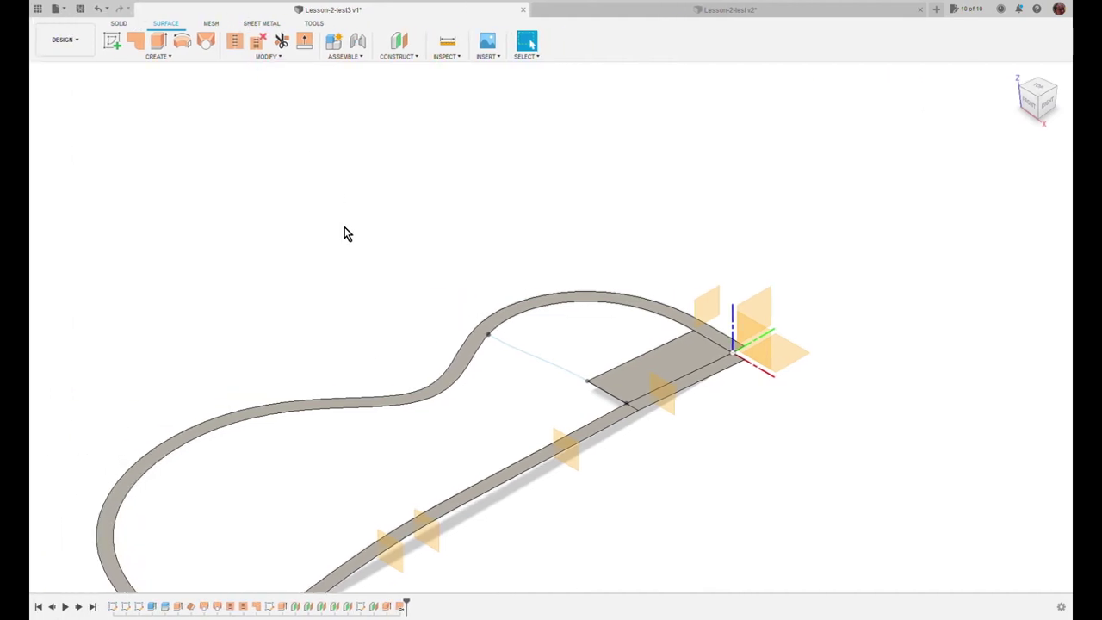
{"action": "left_click_drag", "start_coordinate": [345, 233], "coordinate": [434, 168]}
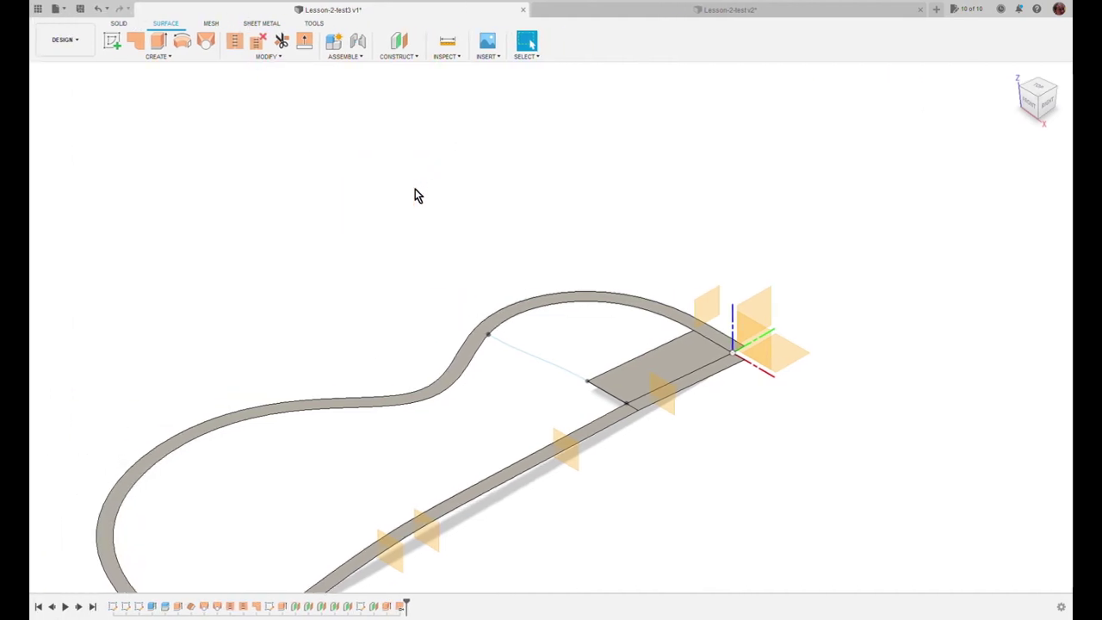
{"action": "middle_click_drag", "start_coordinate": [415, 189], "coordinate": [549, 103]}
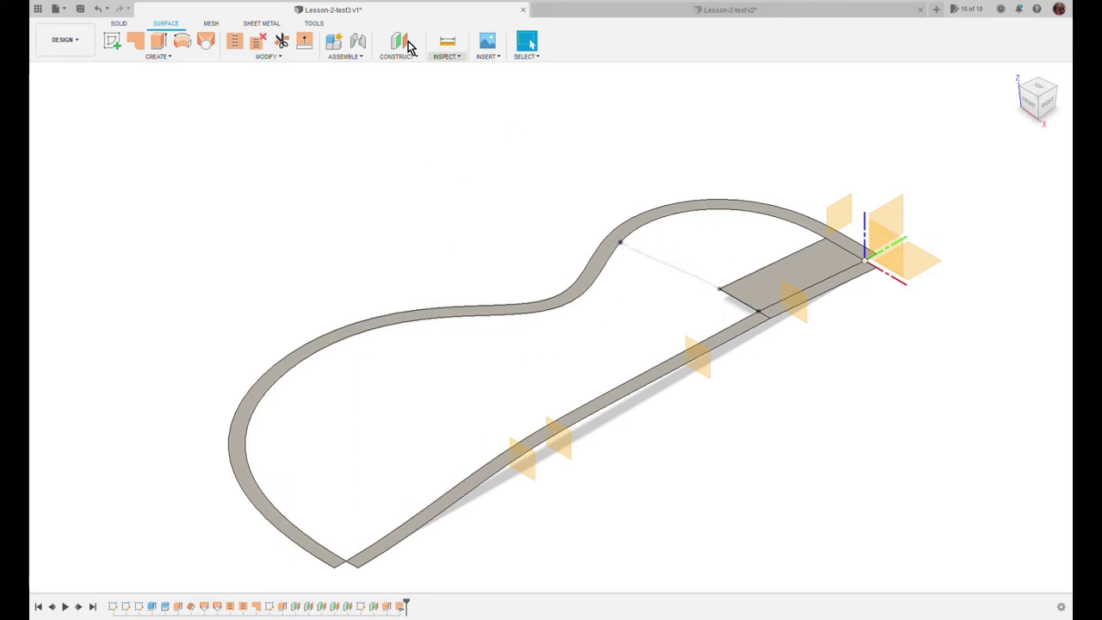
{"action": "left_click", "coordinate": [607, 250]}
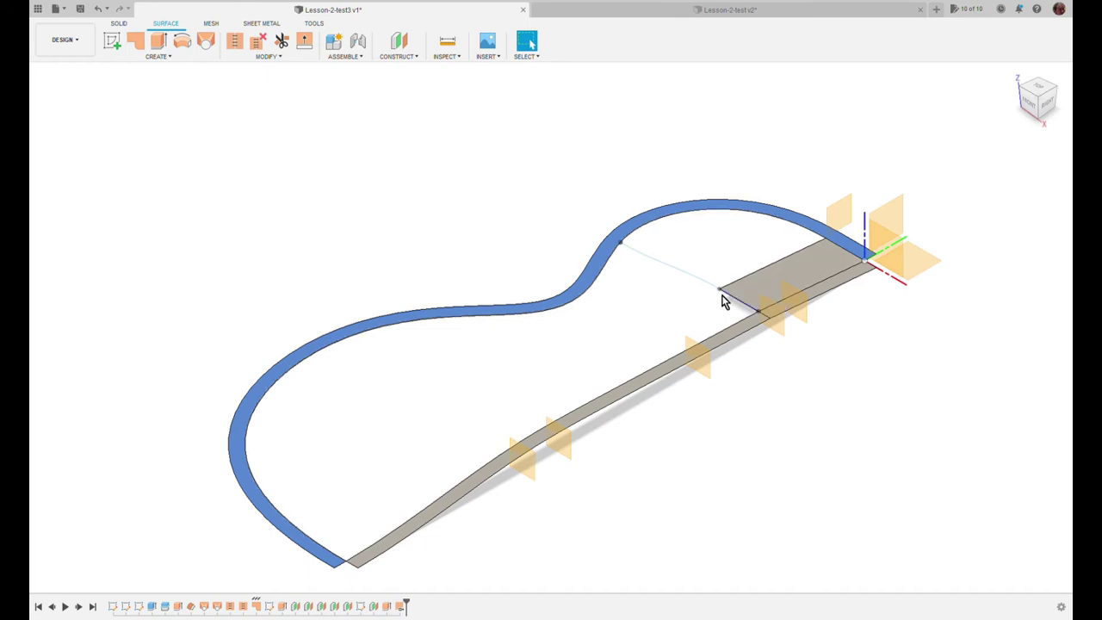
Step: Patch only the small rectangular region between the inner rim edge and the straight side
{"action": "left_click", "coordinate": [505, 225]}
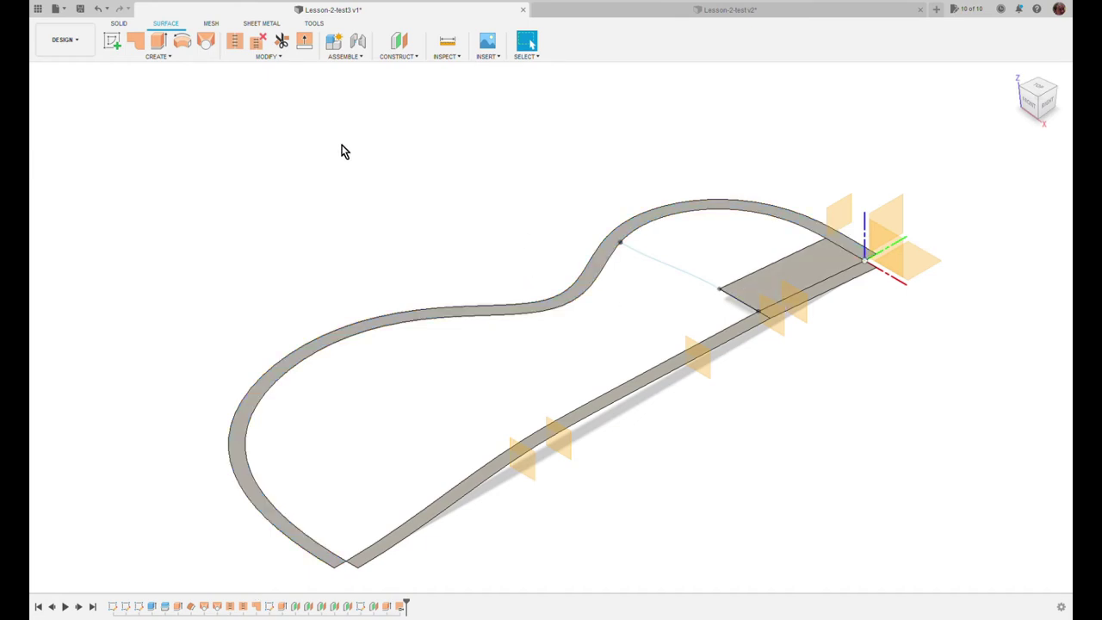
{"action": "left_click", "coordinate": [204, 43]}
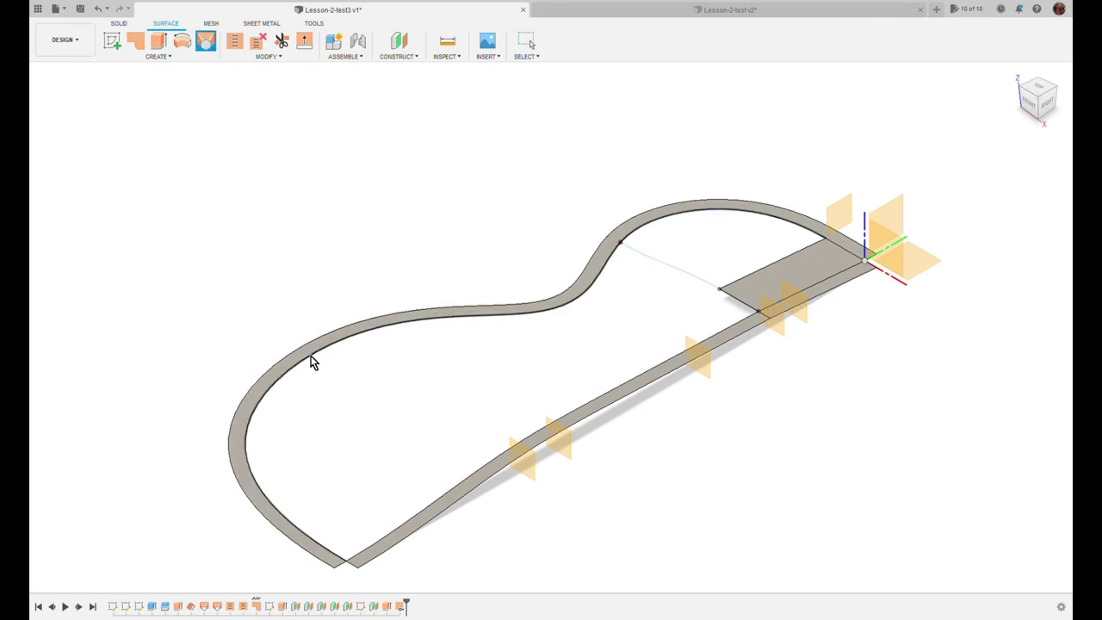
{"action": "left_click", "coordinate": [311, 362]}
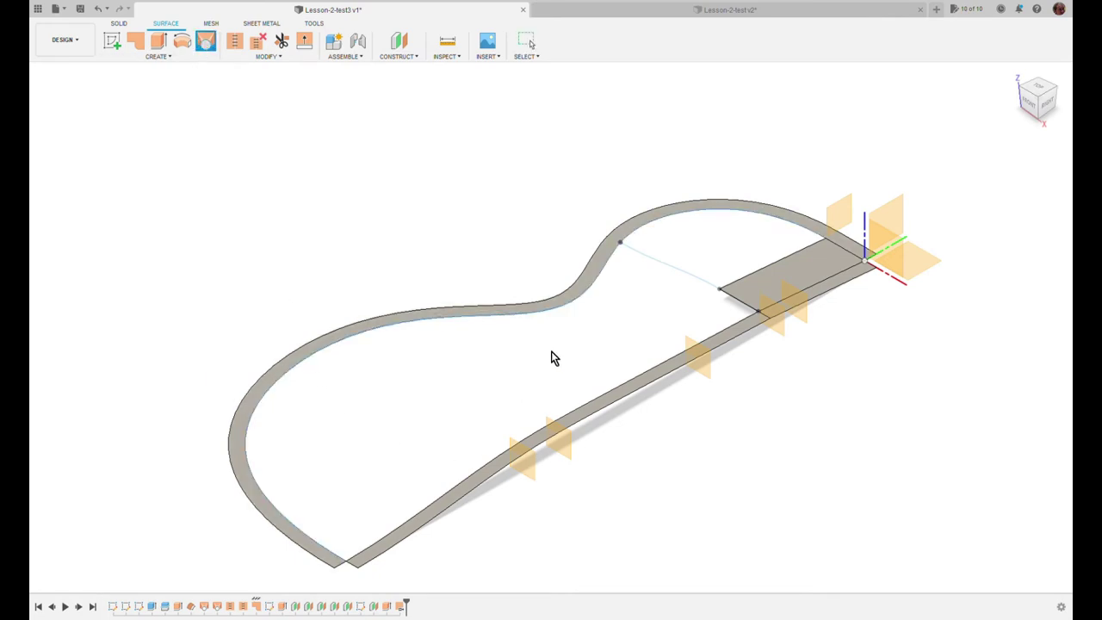
{"action": "left_click", "coordinate": [601, 407]}
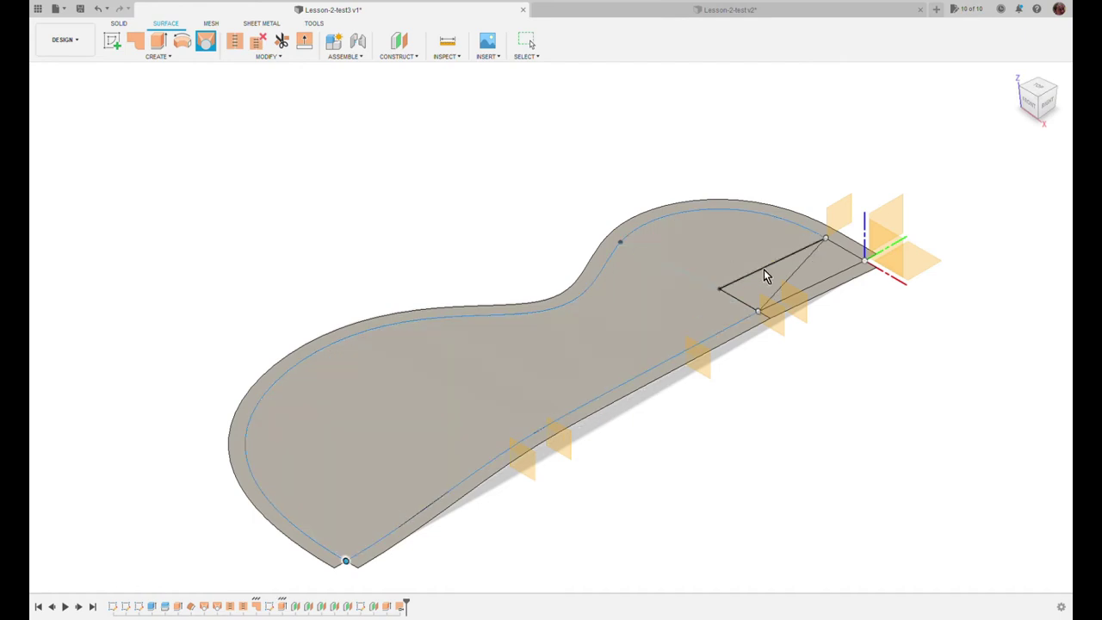
{"action": "left_click", "coordinate": [751, 304]}
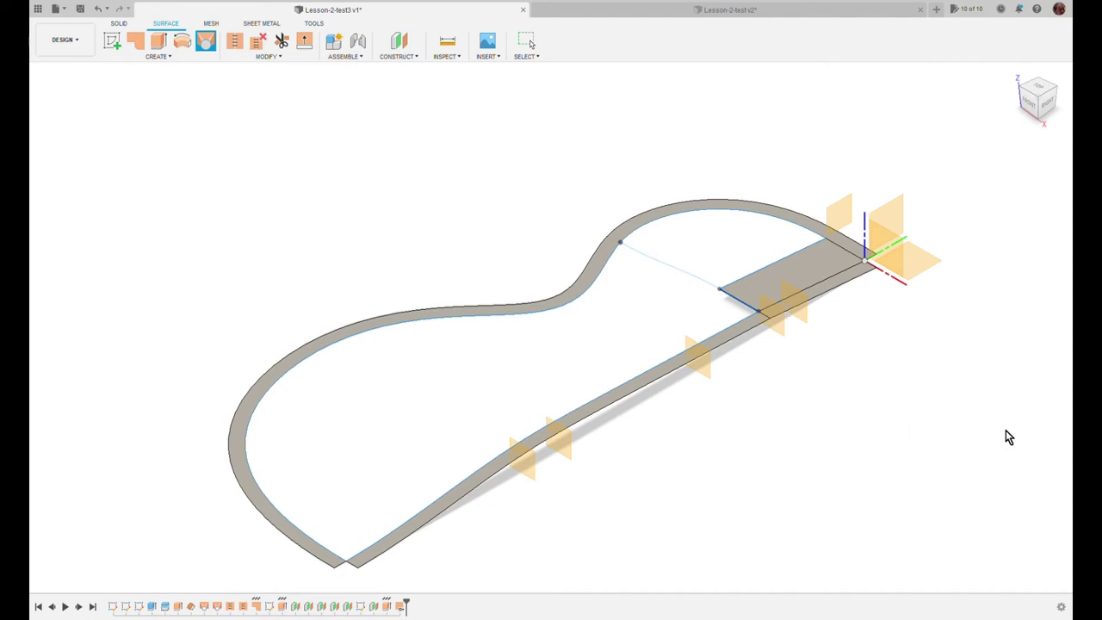
{"action": "key", "text": "Return"}
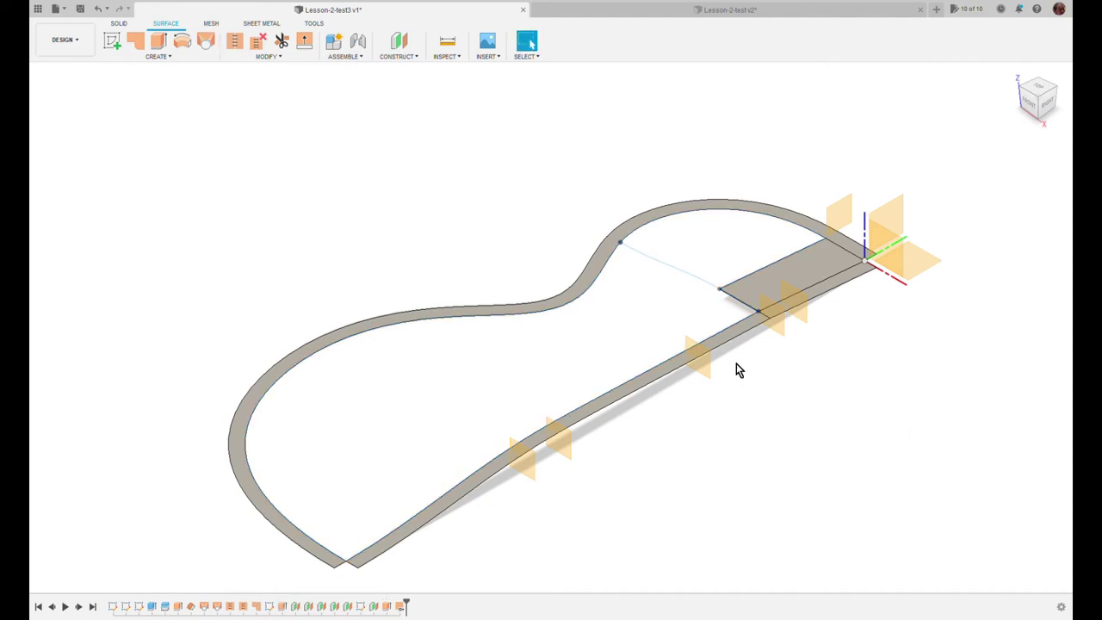
{"action": "left_click", "coordinate": [607, 257]}
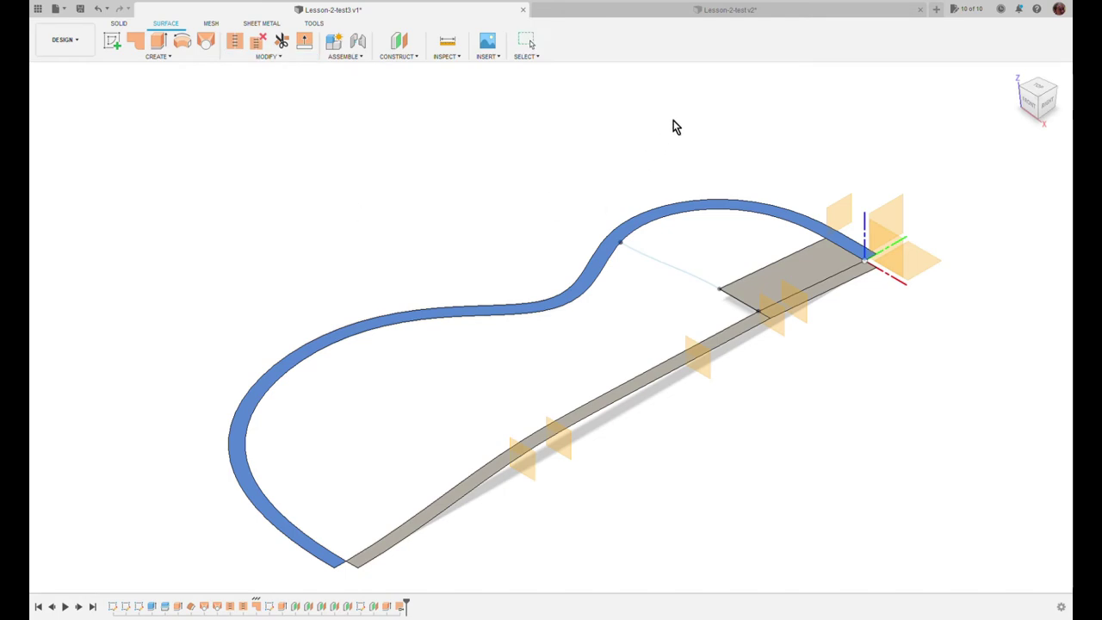
{"action": "left_click", "coordinate": [771, 315]}
{"action": "key", "text": "Return"}
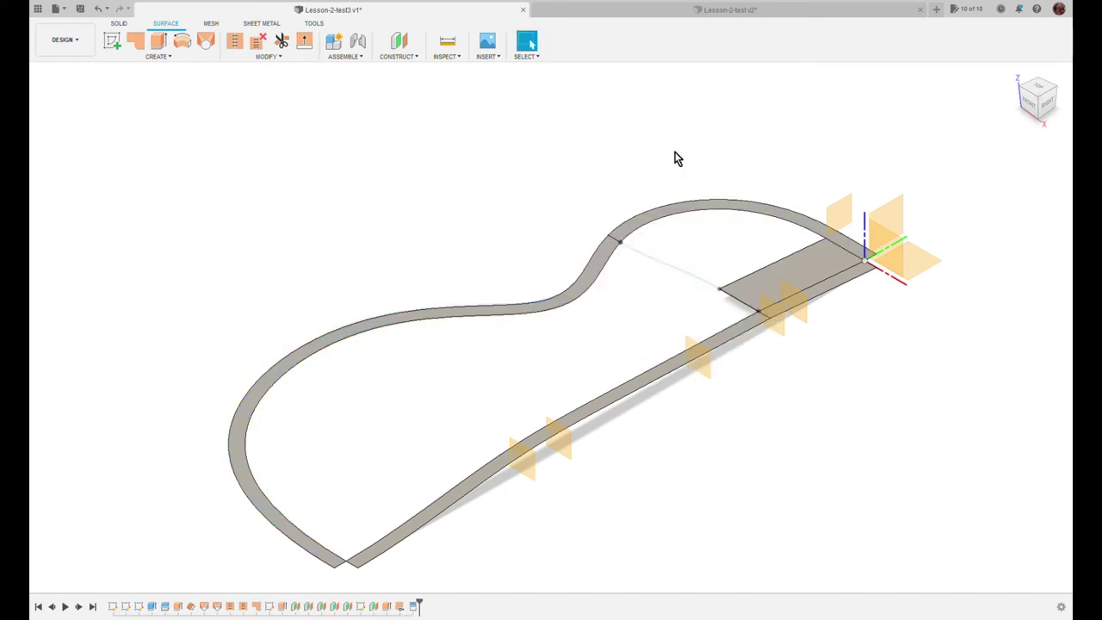
{"action": "left_click", "coordinate": [206, 43]}
{"action": "left_click", "coordinate": [511, 316]}
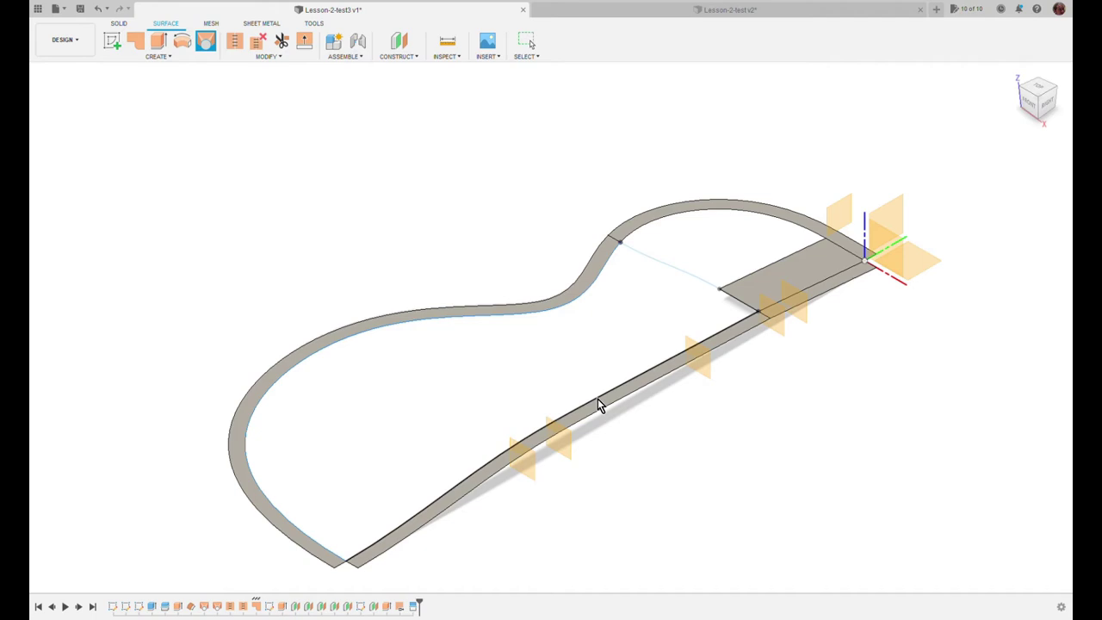
{"action": "left_click", "coordinate": [597, 402]}
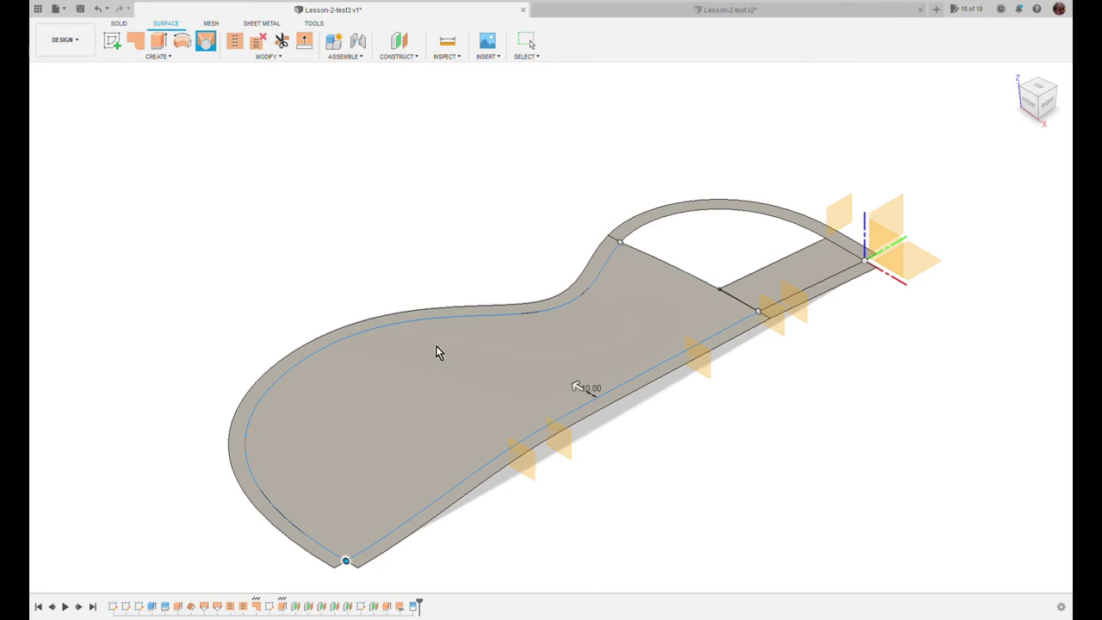
{"action": "left_click", "coordinate": [451, 321]}
{"action": "left_click", "coordinate": [689, 282]}
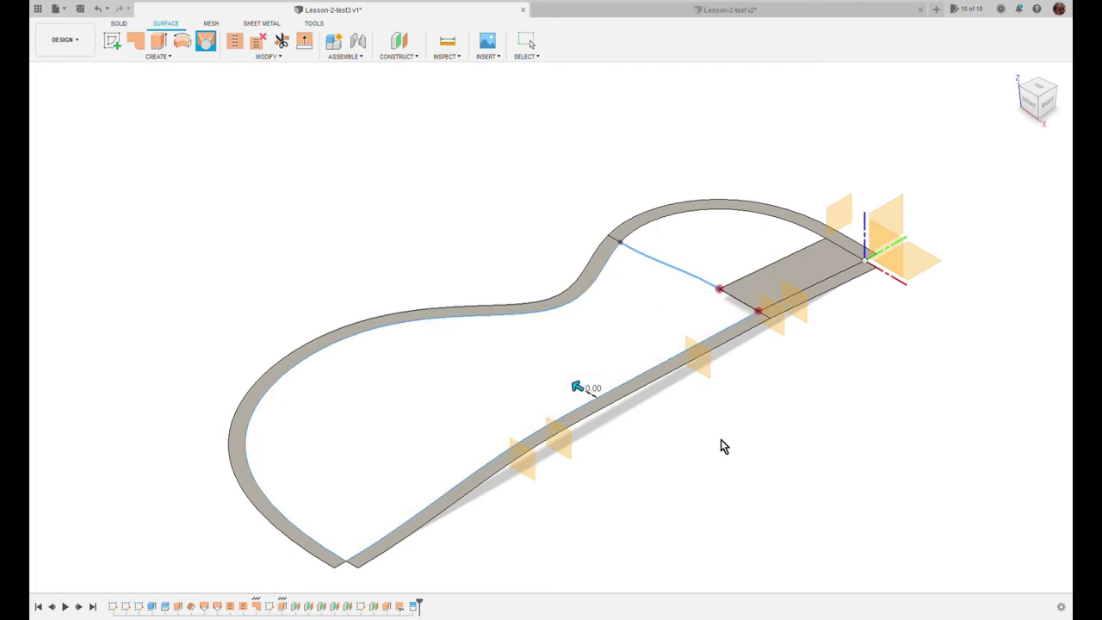
{"action": "left_click", "coordinate": [753, 314]}
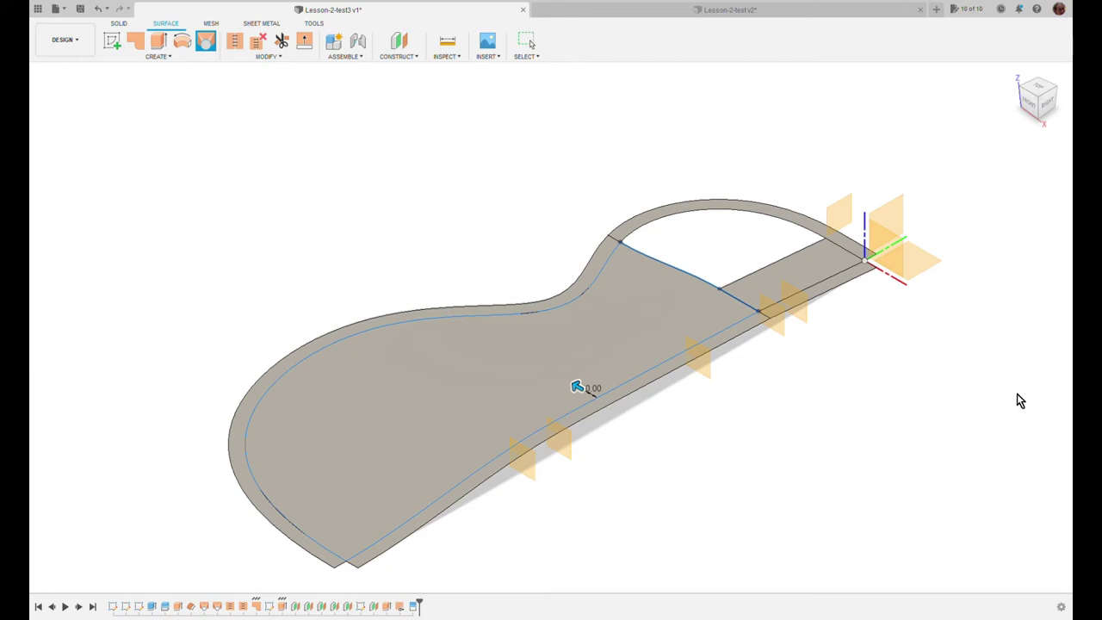
{"action": "key", "text": "Return"}
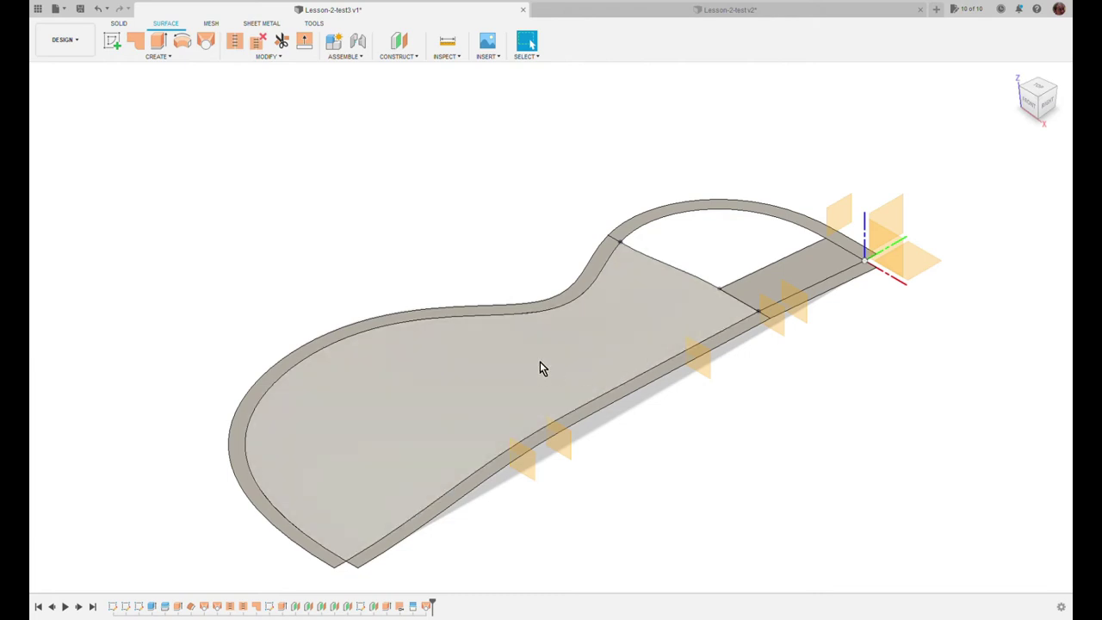
{"action": "key", "text": "ctrl+z"}
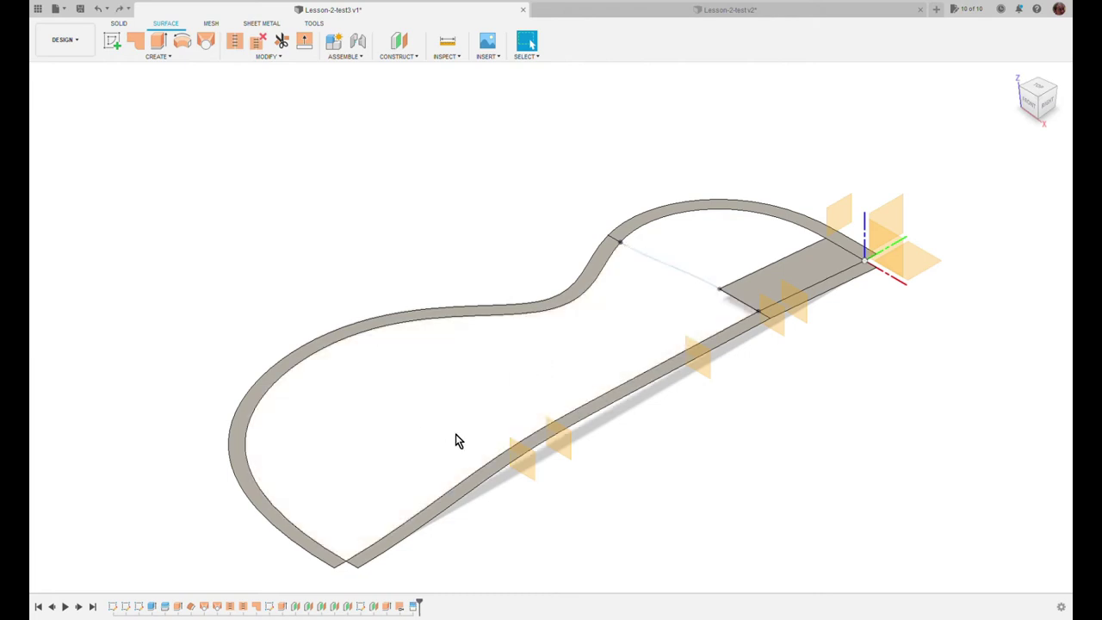
Step: Sketch a spline on the construction plane, constraining its end to the body's upper curve
{"action": "left_click", "coordinate": [520, 460]}
{"action": "left_click", "coordinate": [112, 49]}
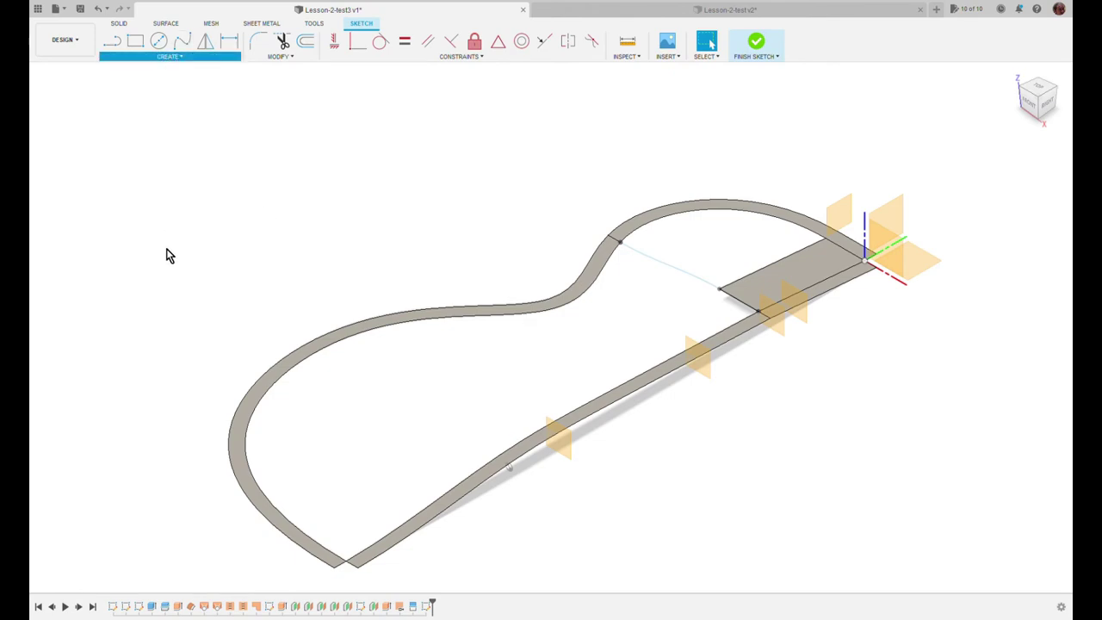
{"action": "left_click", "coordinate": [304, 360]}
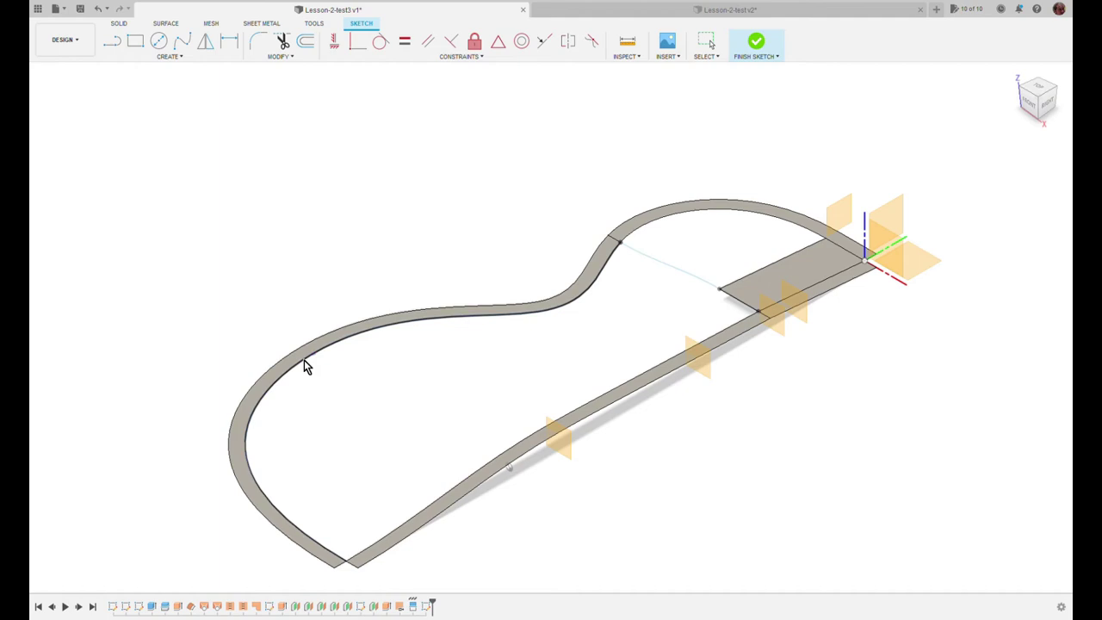
{"action": "left_click", "coordinate": [443, 497]}
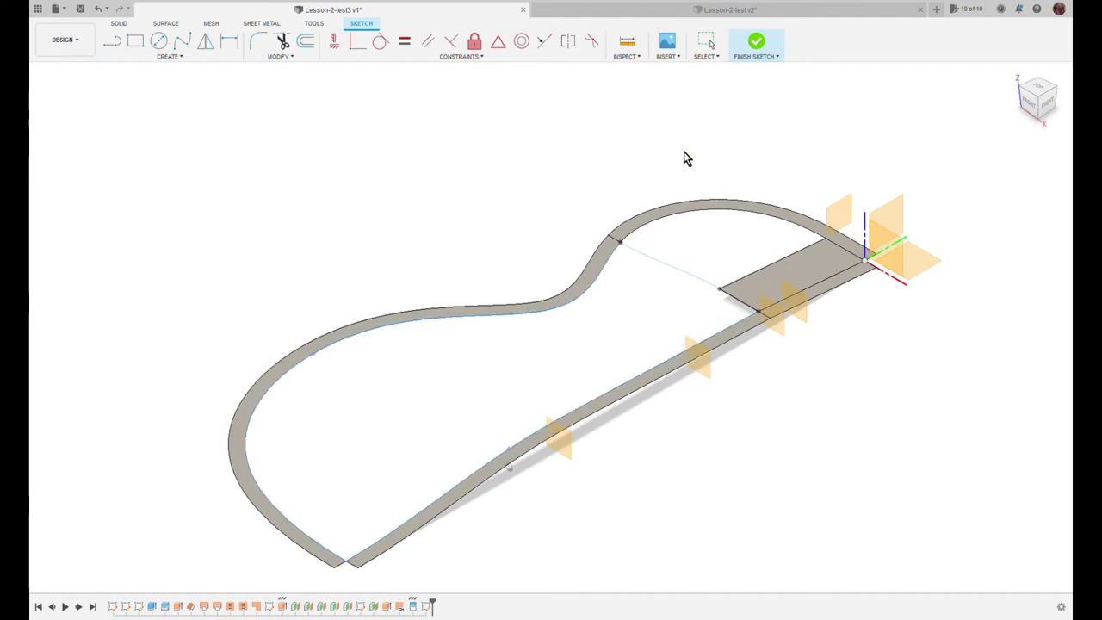
{"action": "left_click", "coordinate": [188, 43]}
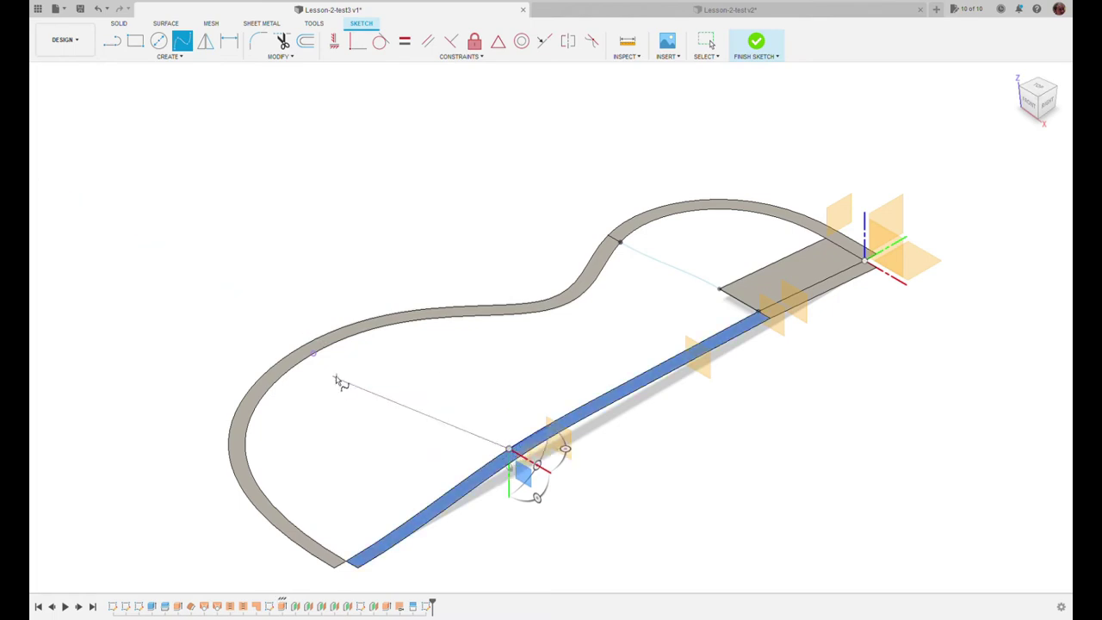
{"action": "left_click", "coordinate": [315, 354]}
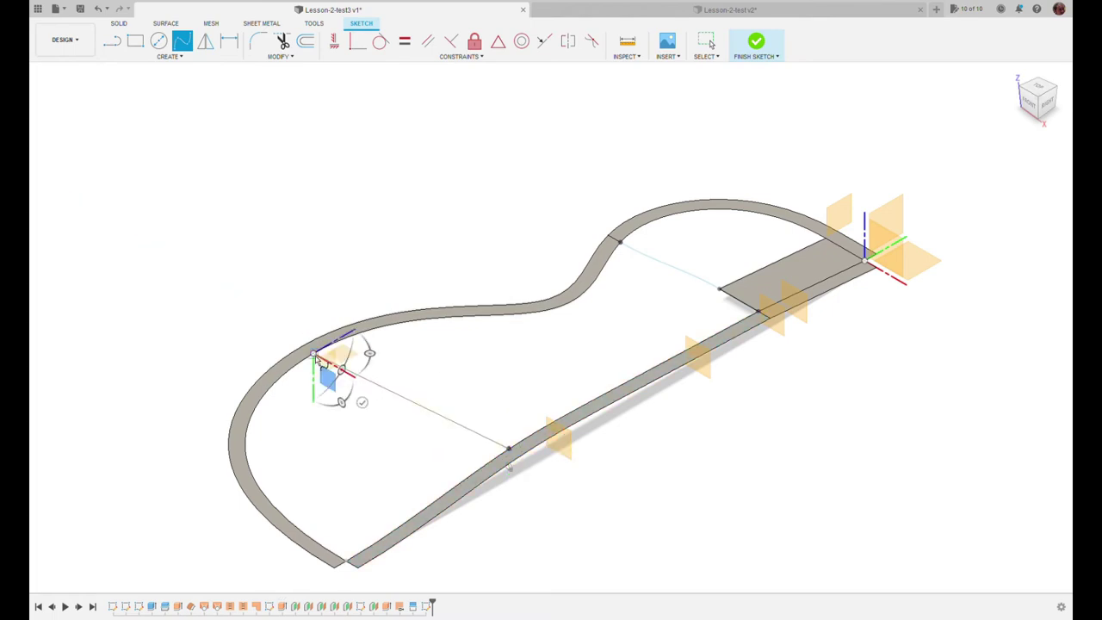
{"action": "left_click", "coordinate": [362, 402]}
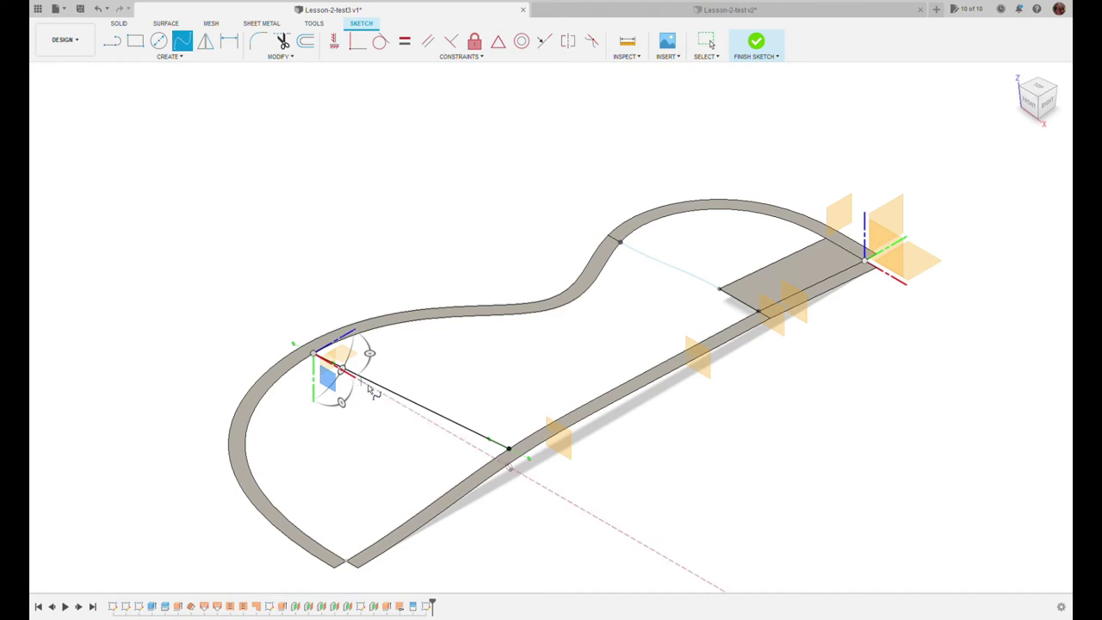
{"action": "key", "text": "Escape"}
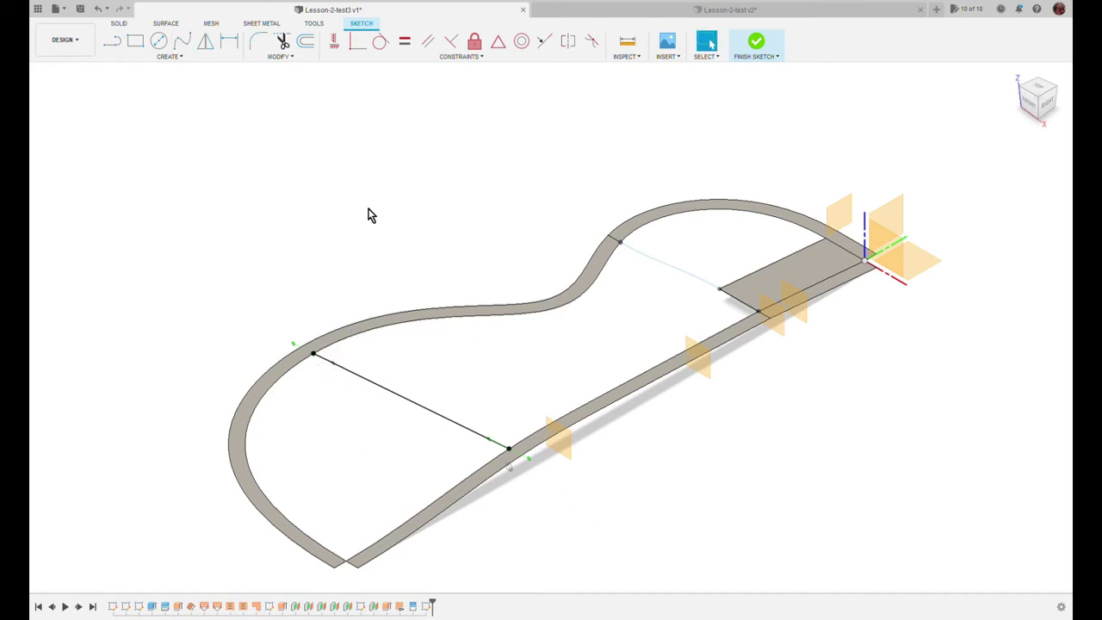
{"action": "left_click", "coordinate": [333, 41]}
{"action": "left_click", "coordinate": [299, 352]}
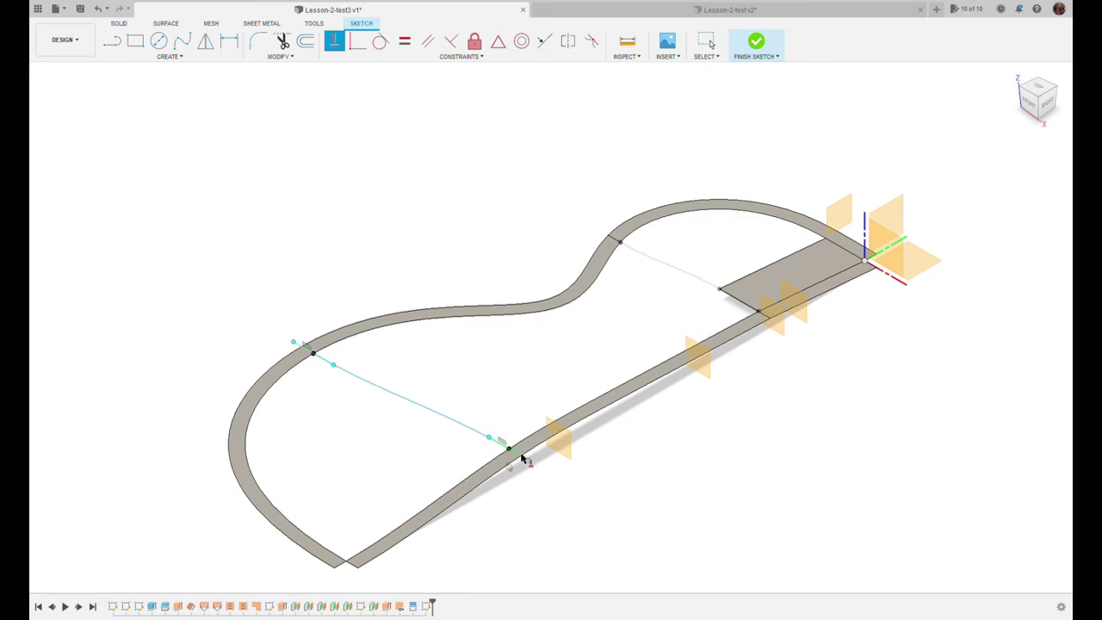
{"action": "key", "text": "Escape"}
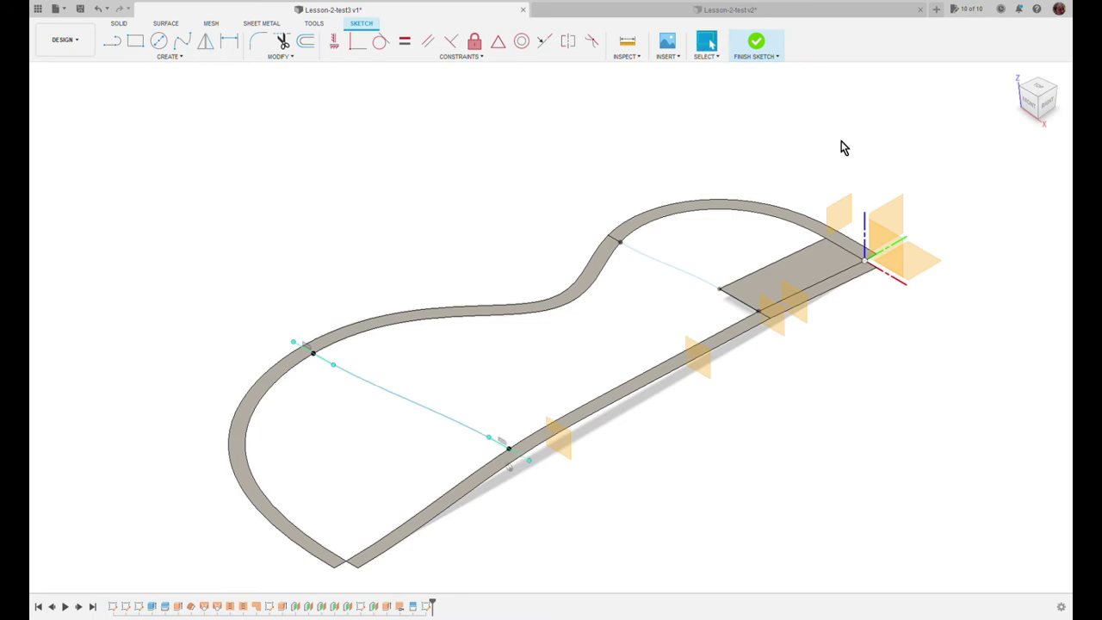
Step: In the Front view, move the upper profile curve's point 10 mm toward the body
{"action": "left_click", "coordinate": [1034, 108]}
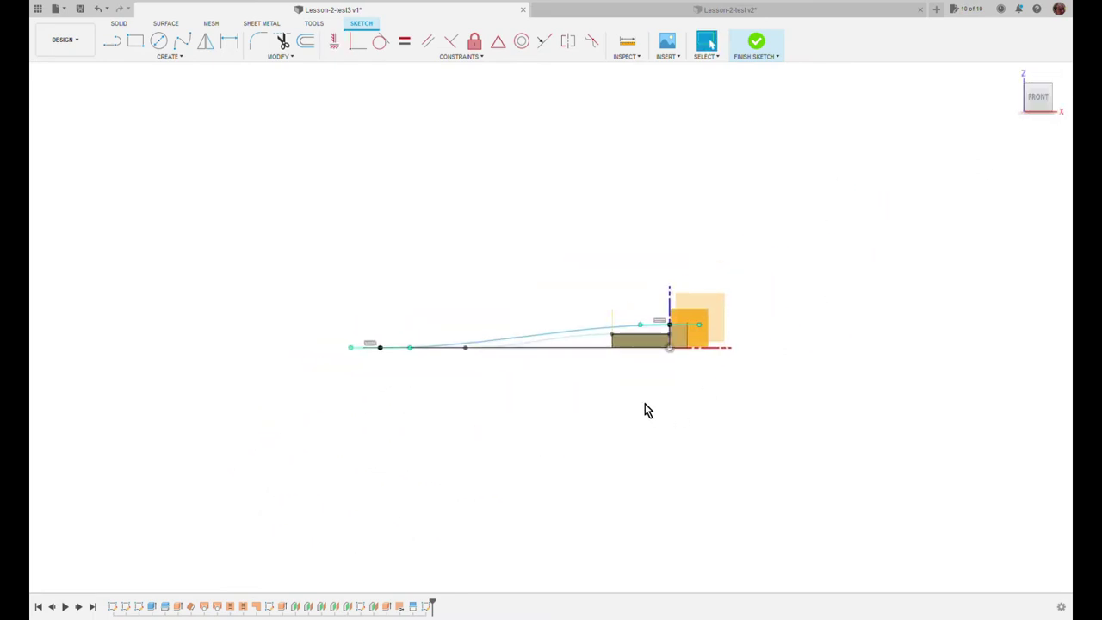
{"action": "scroll", "coordinate": [645, 404], "scroll_direction": "down", "scroll_amount": 2}
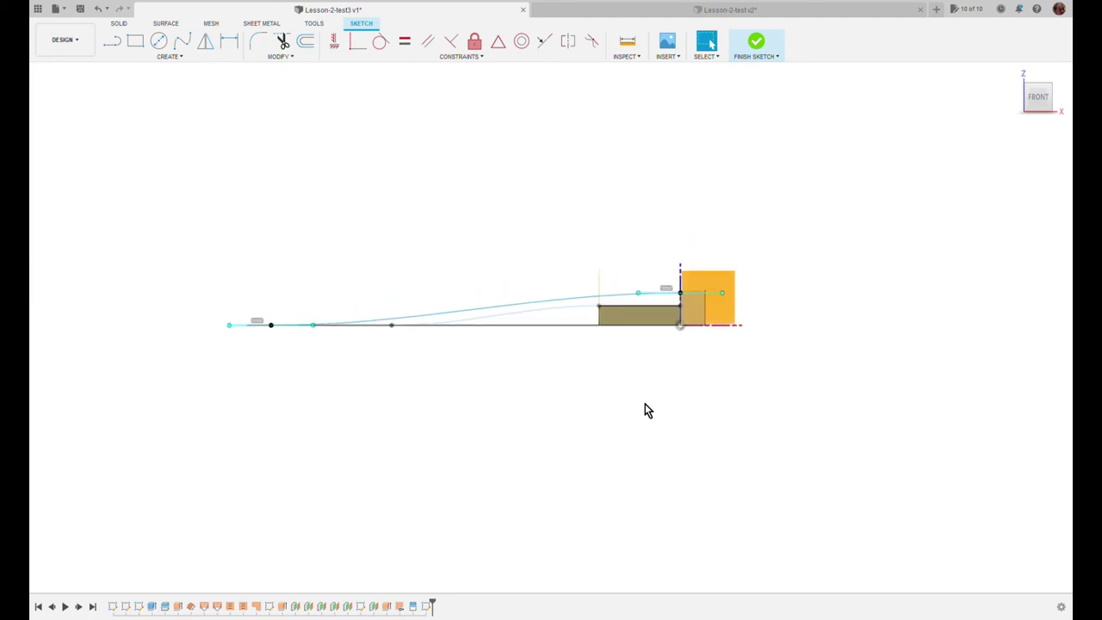
{"action": "left_click", "coordinate": [638, 293]}
{"action": "key", "text": "m"}
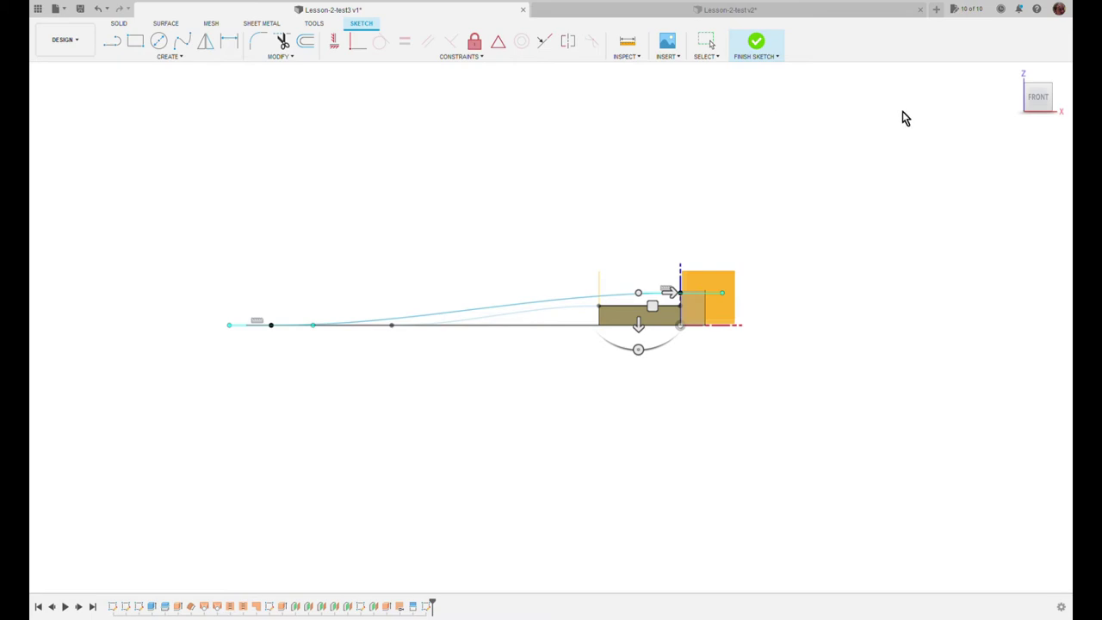
{"action": "left_click_drag", "start_coordinate": [672, 300], "coordinate": [648, 302]}
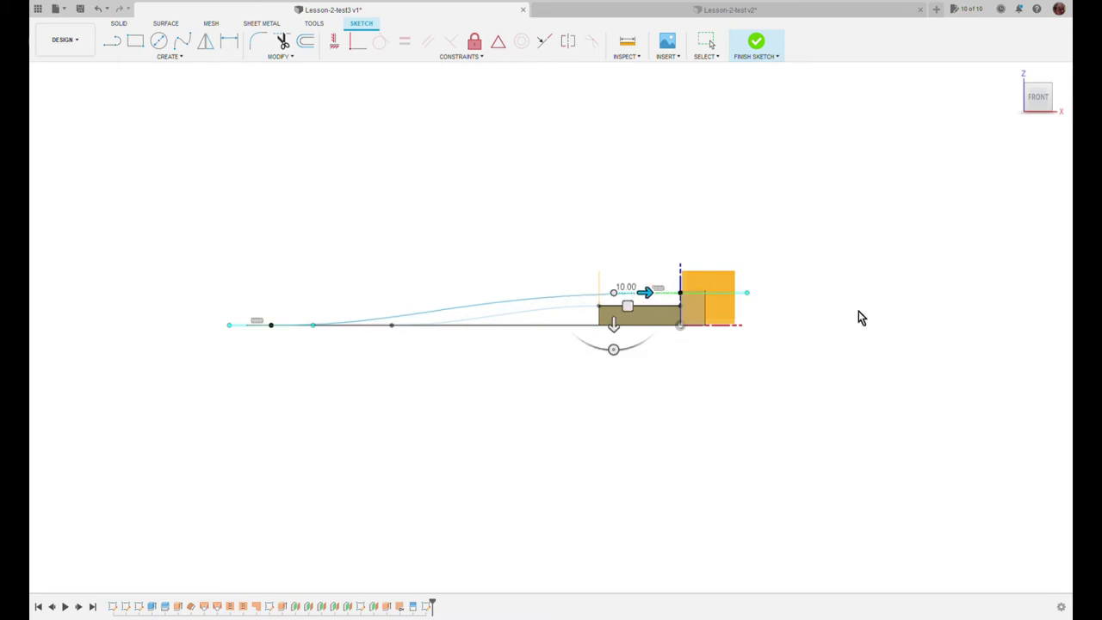
{"action": "key", "text": "Return"}
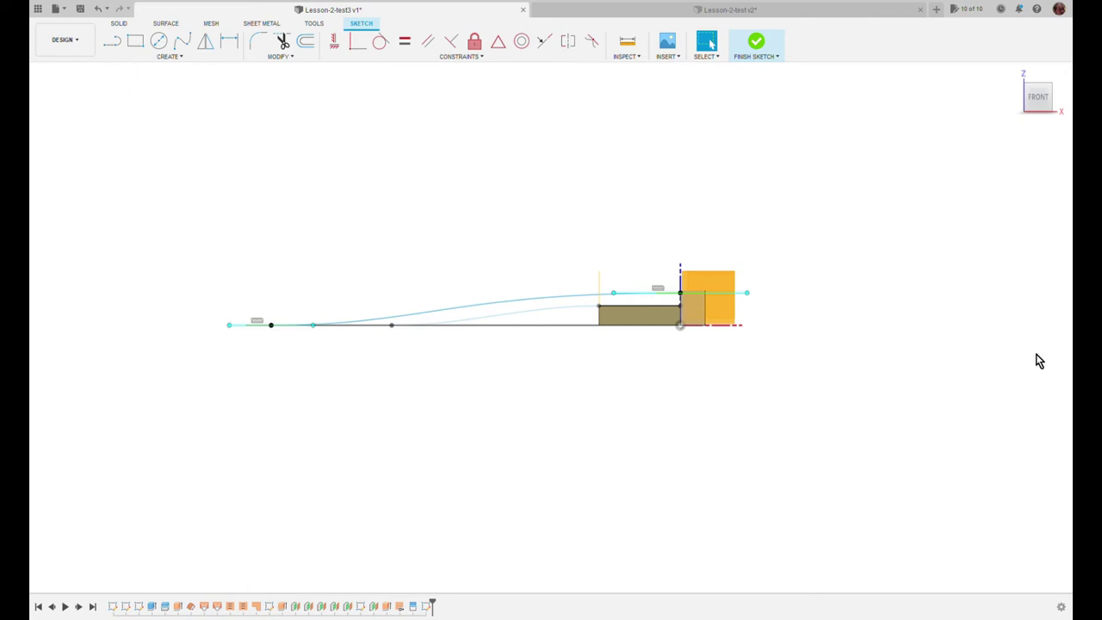
Step: Finish the side-profile sketch, return to Home view, and sketch on the middle rail plane
{"action": "key", "text": "Escape"}
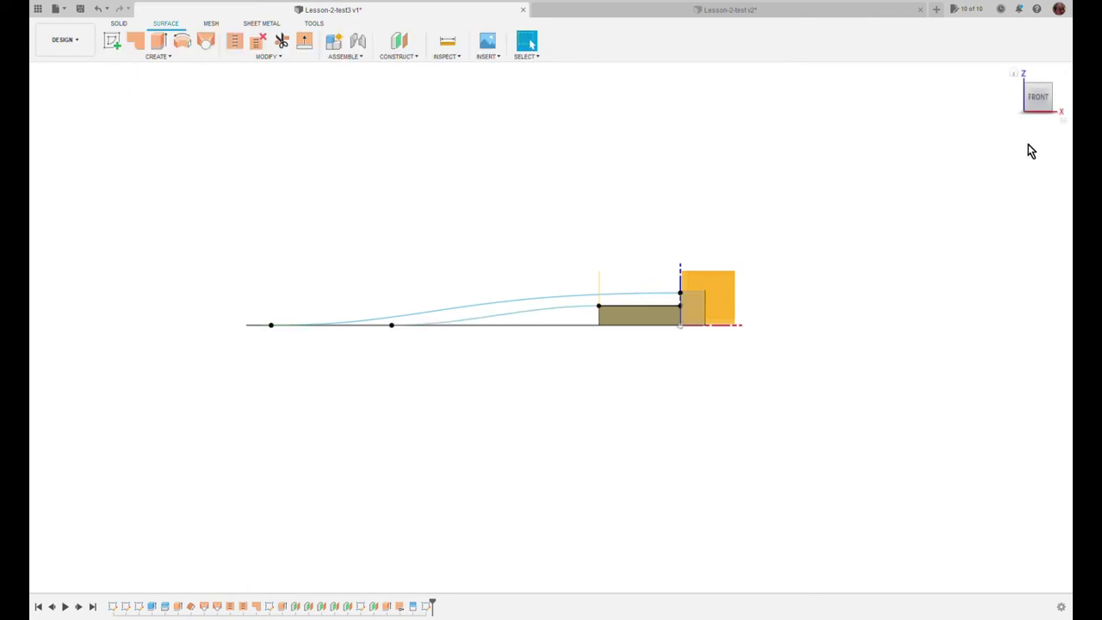
{"action": "left_click", "coordinate": [1014, 75]}
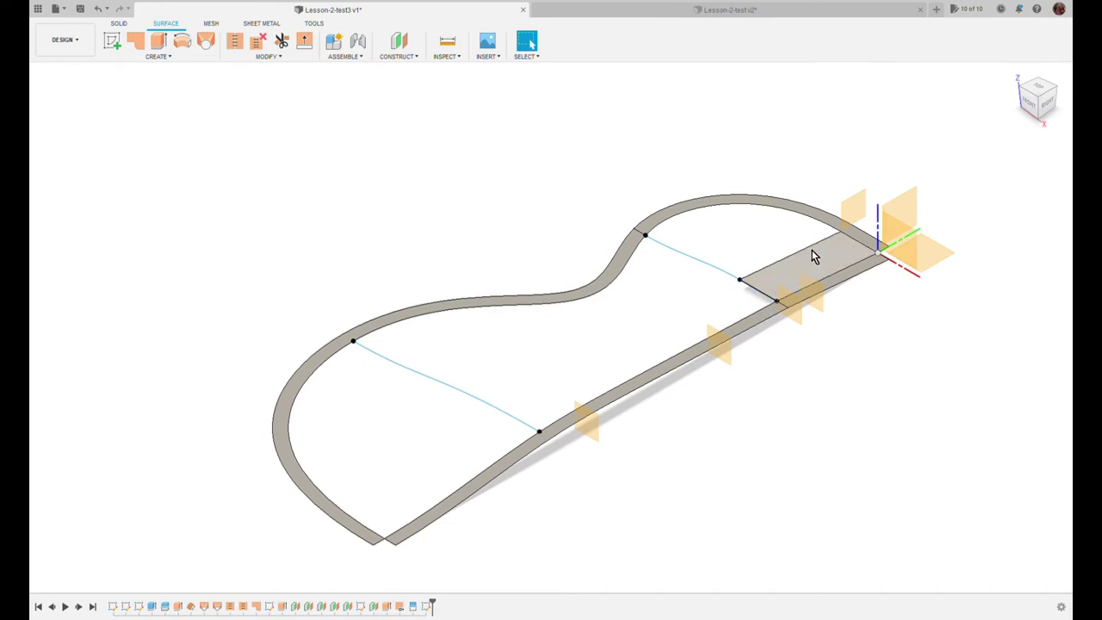
{"action": "left_click", "coordinate": [725, 358]}
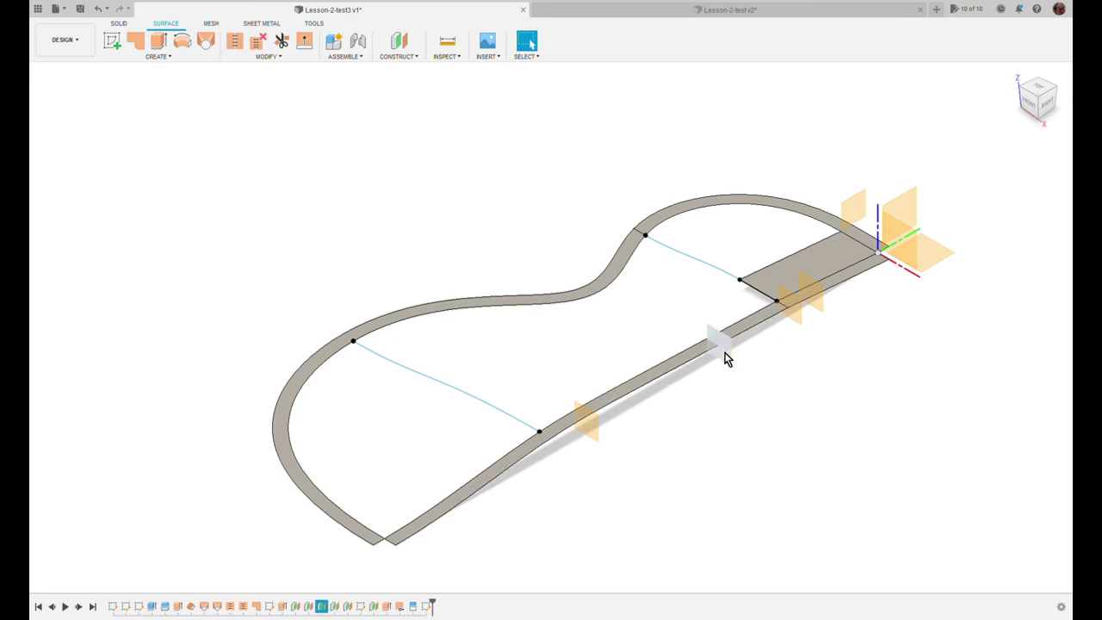
{"action": "left_click", "coordinate": [113, 45]}
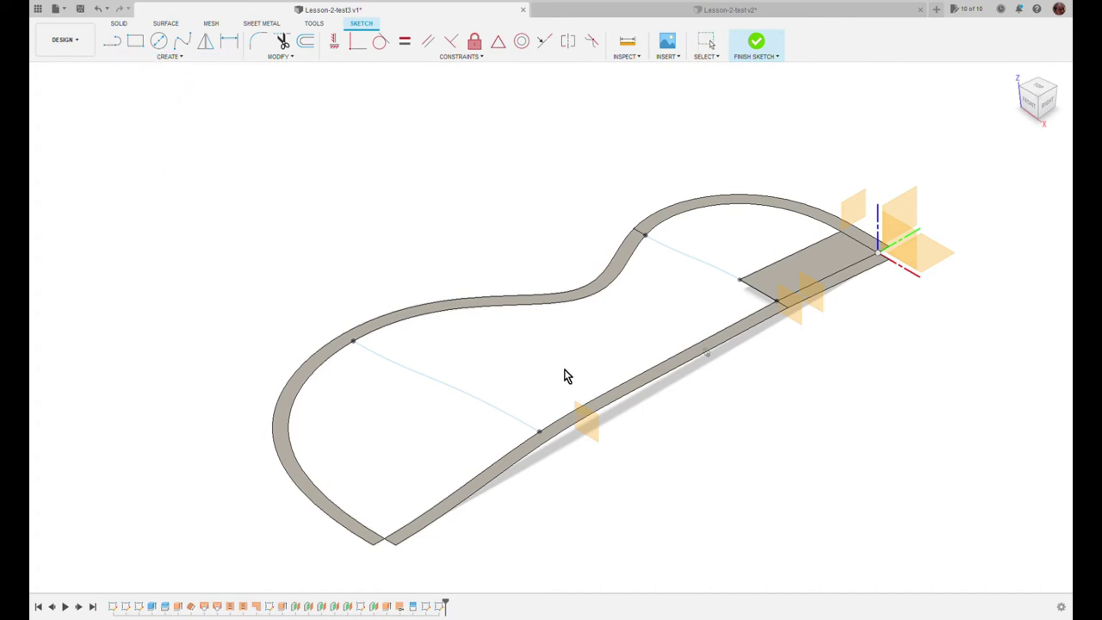
Step: Draw a spline from the rim's waist to the straight side and constrain its endpoints
{"action": "left_click", "coordinate": [664, 368]}
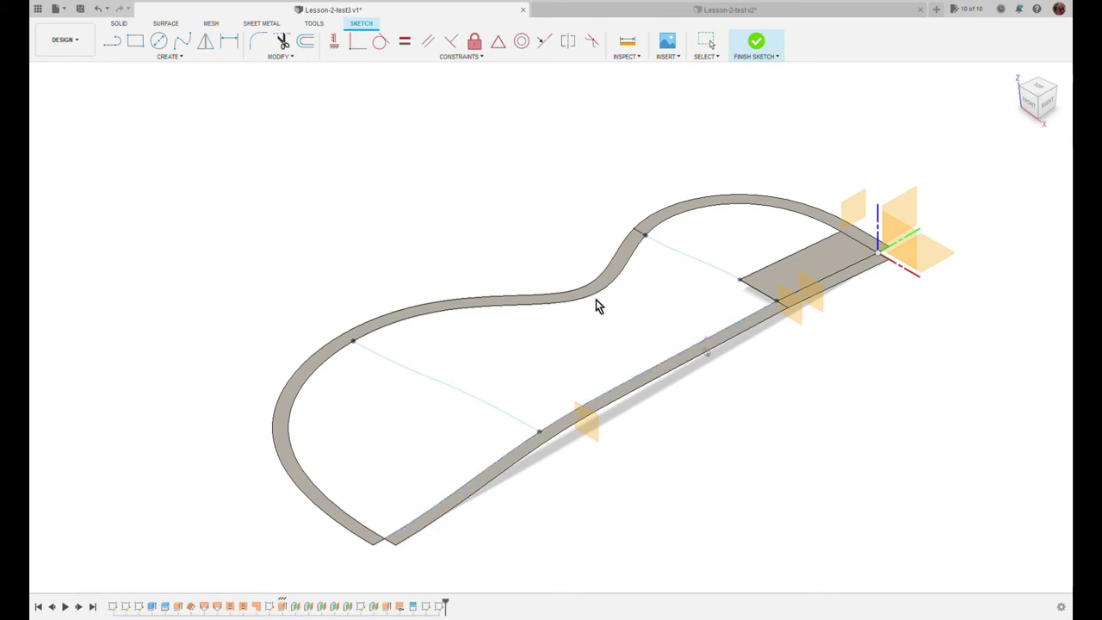
{"action": "left_click", "coordinate": [865, 177]}
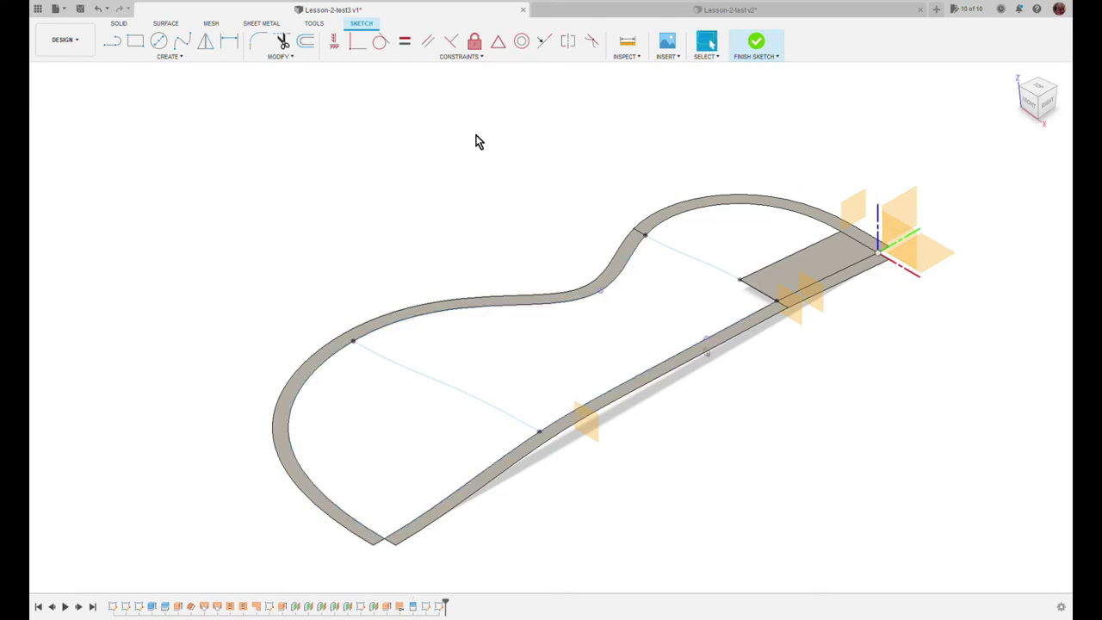
{"action": "left_click", "coordinate": [181, 50]}
{"action": "left_click", "coordinate": [600, 291]}
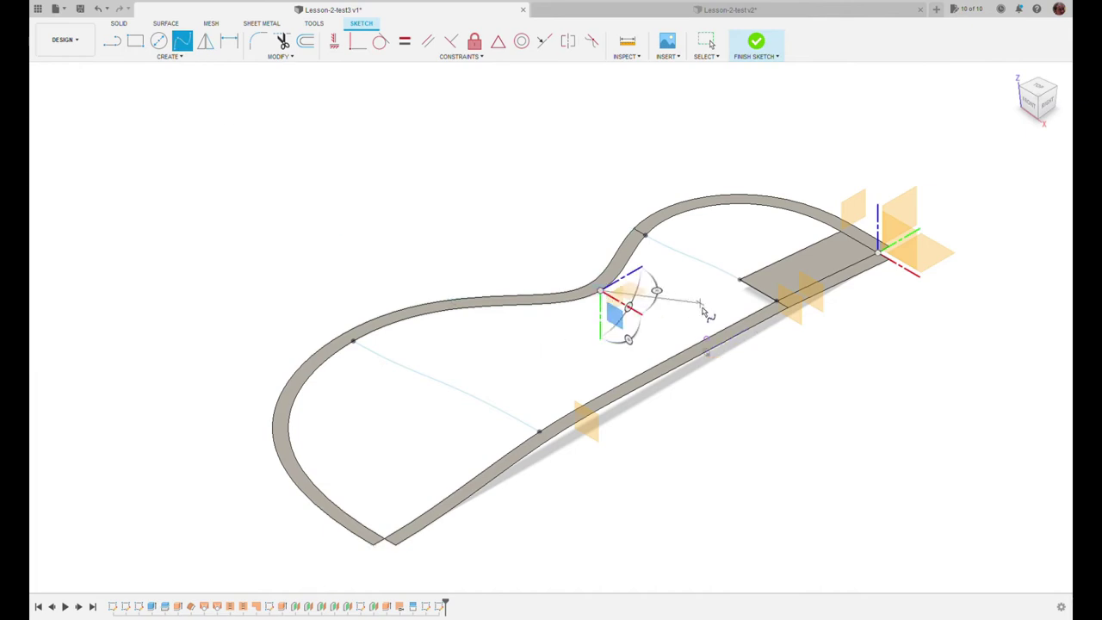
{"action": "left_click", "coordinate": [706, 338]}
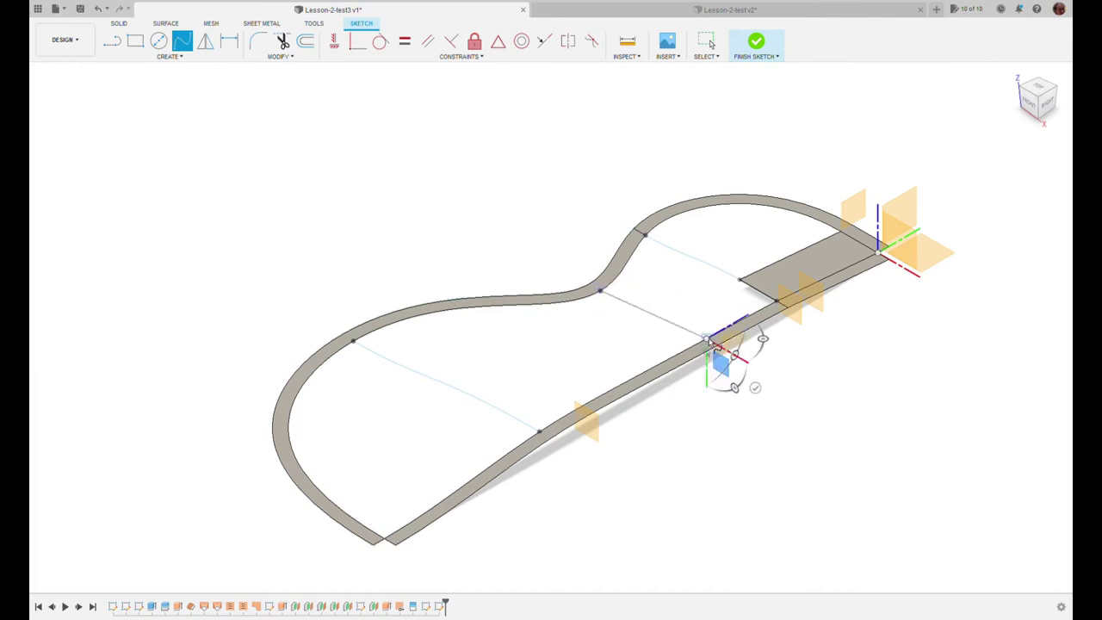
{"action": "left_click", "coordinate": [755, 388]}
{"action": "left_click", "coordinate": [340, 48]}
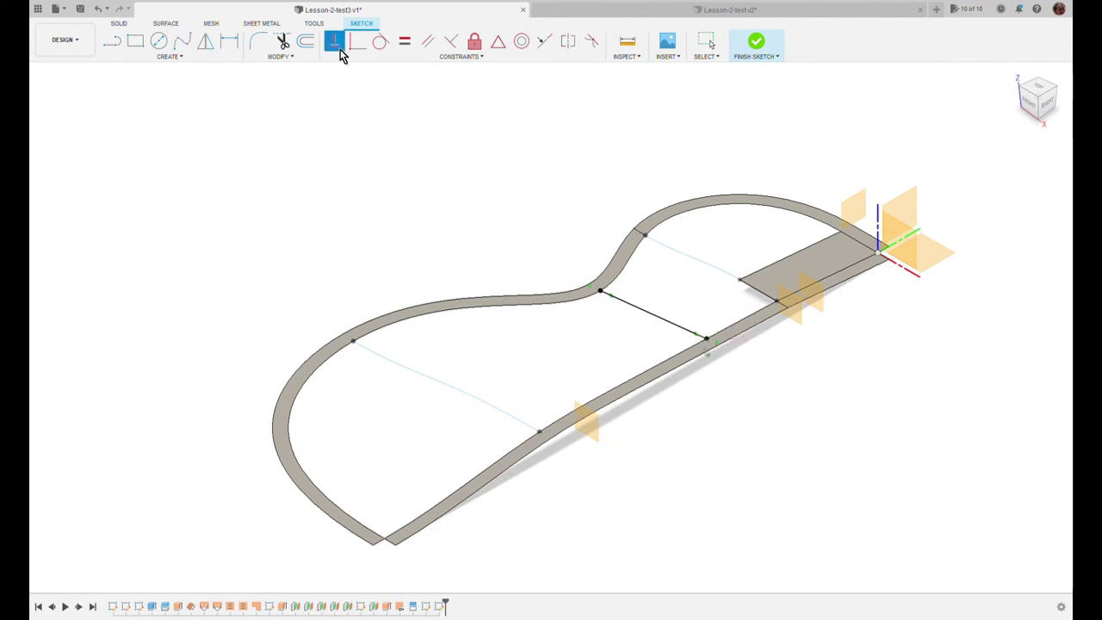
{"action": "left_click", "coordinate": [597, 292]}
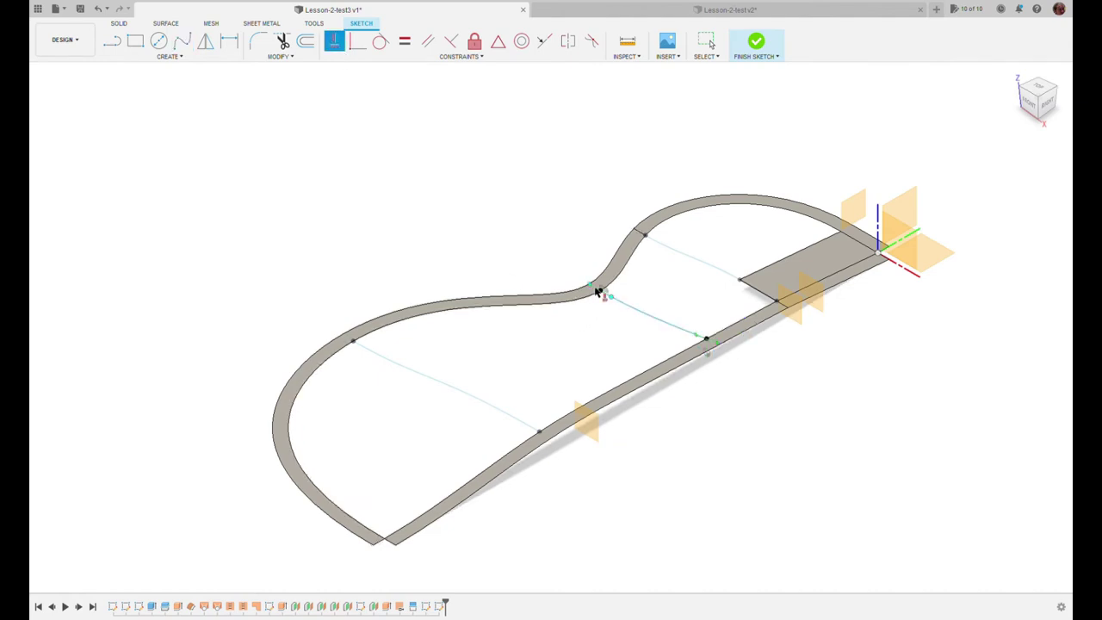
{"action": "left_click", "coordinate": [712, 348]}
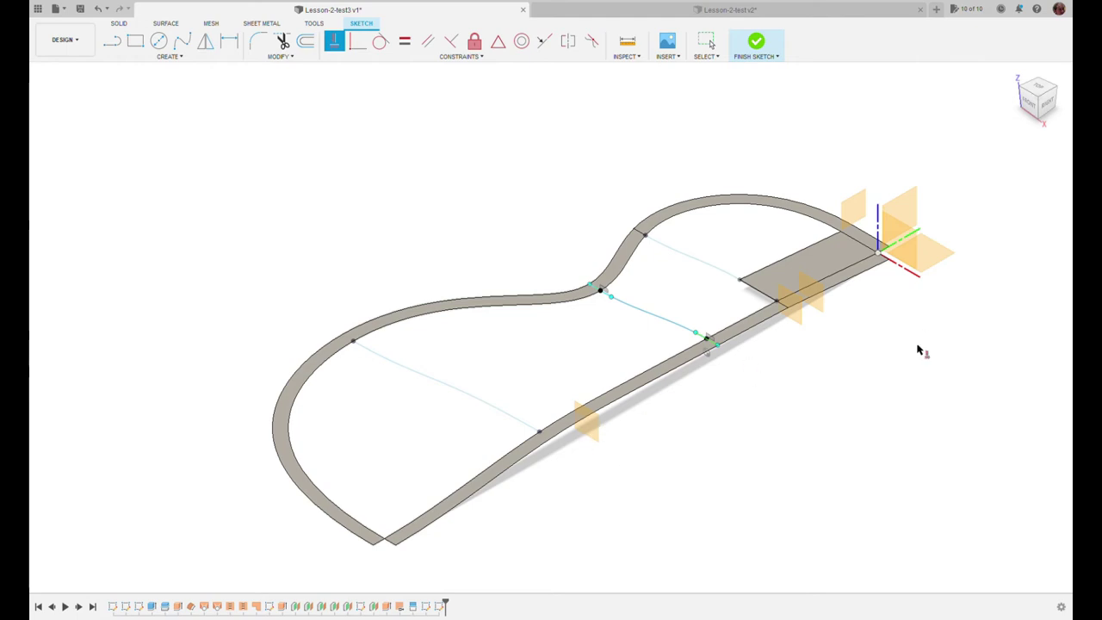
Step: Finish the waist cross-section sketch
{"action": "key", "text": "Escape"}
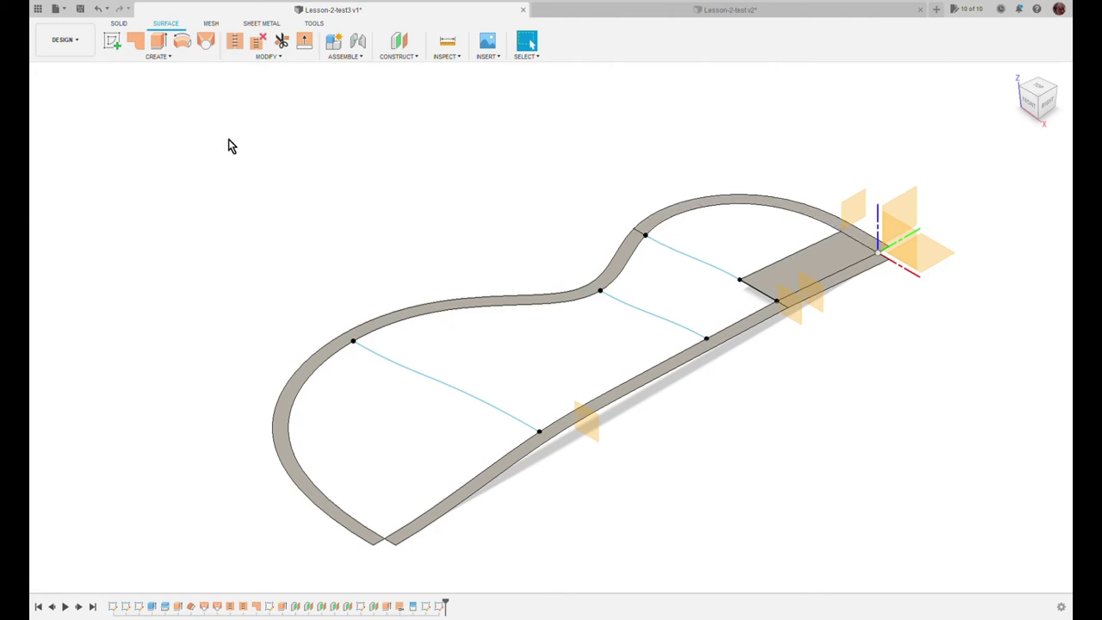
Step: Start a new sketch on the neck-end plane
{"action": "left_click", "coordinate": [112, 43]}
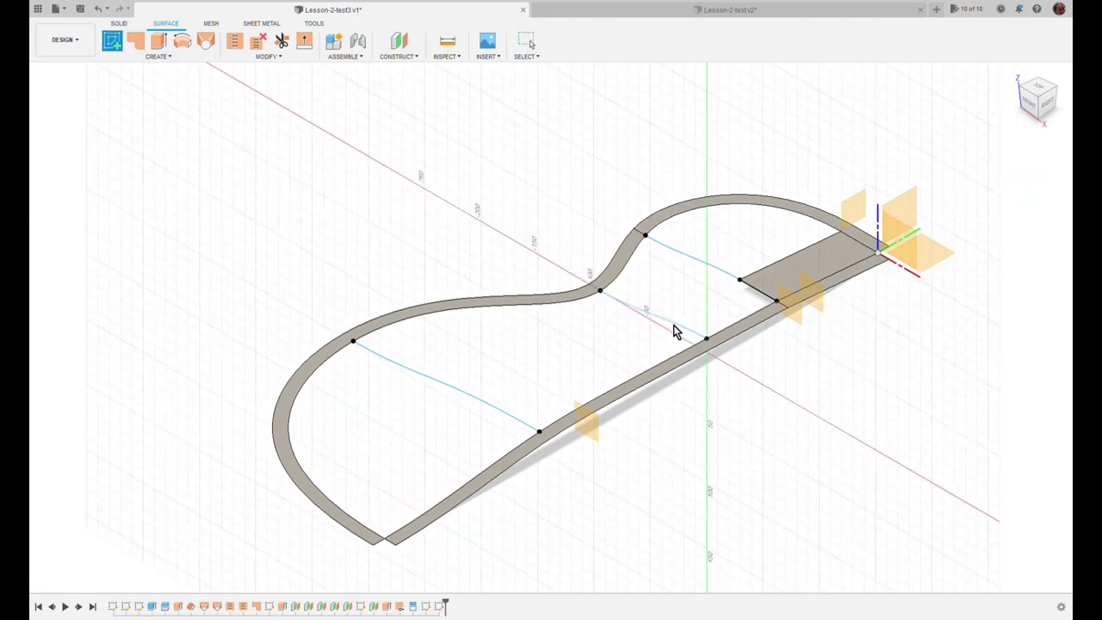
{"action": "left_click", "coordinate": [816, 299]}
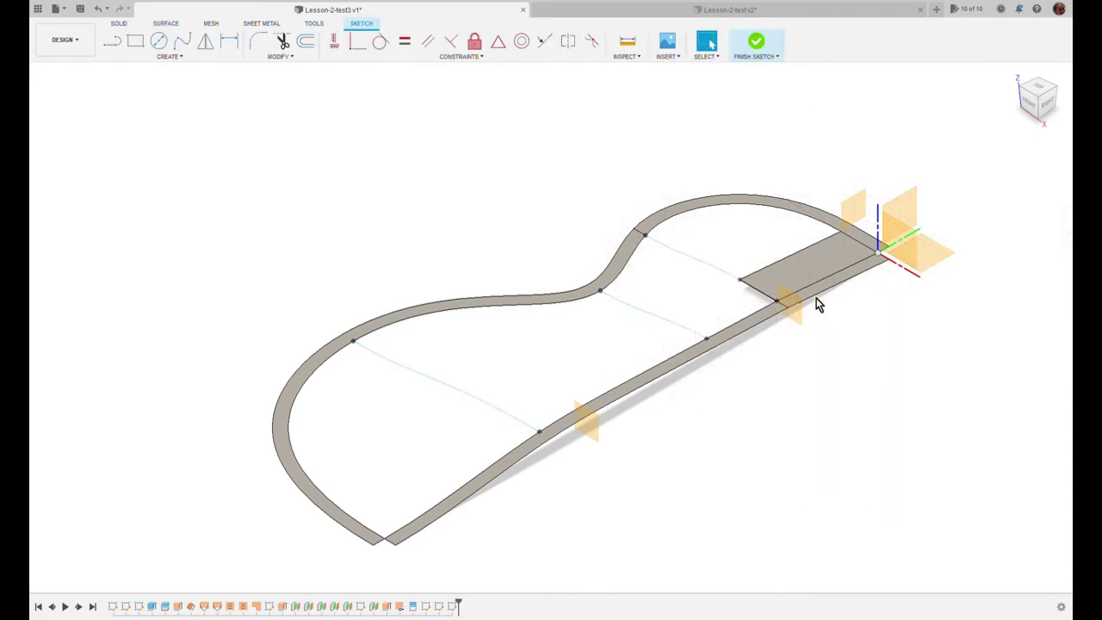
{"action": "left_click", "coordinate": [184, 60]}
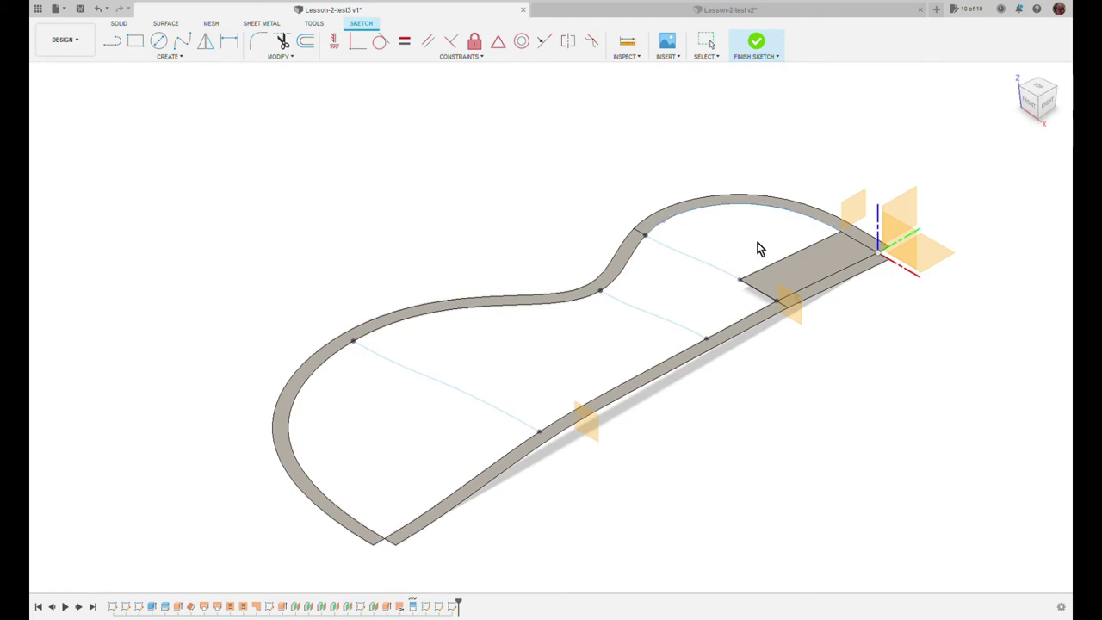
{"action": "left_click", "coordinate": [796, 268]}
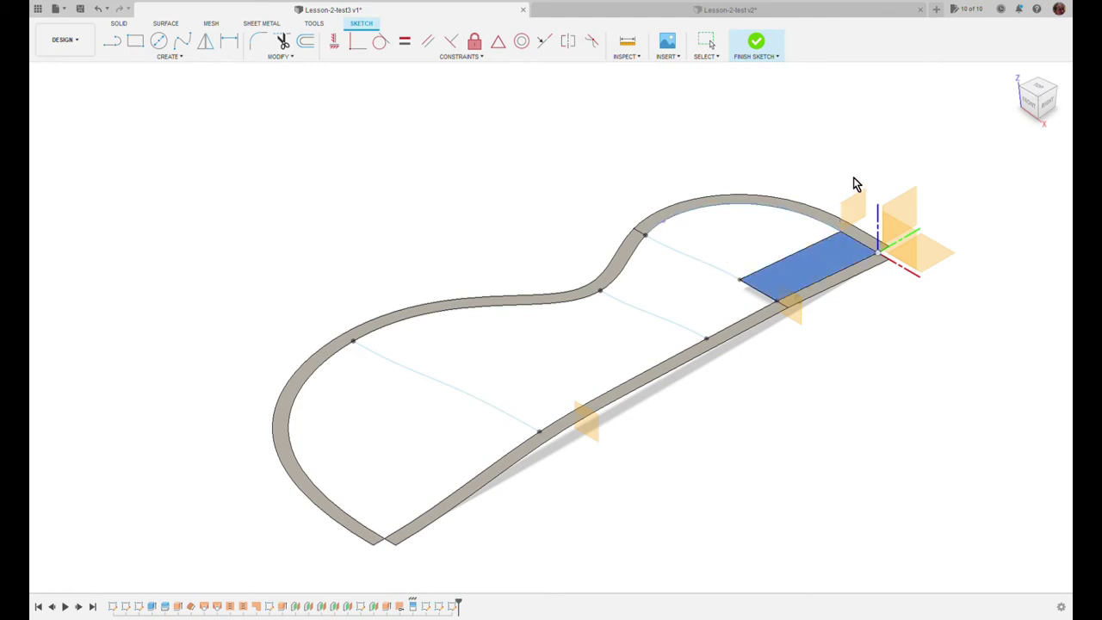
{"action": "key", "text": "Escape"}
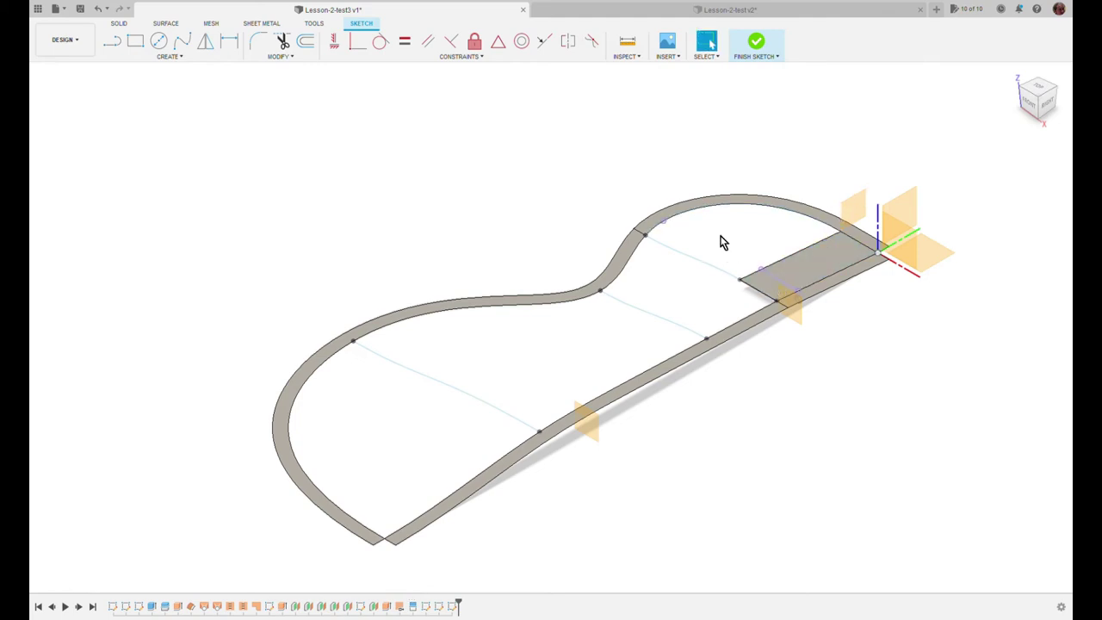
Step: Draw a spline from the neck area's corner up to the upper rim
{"action": "left_click", "coordinate": [182, 40]}
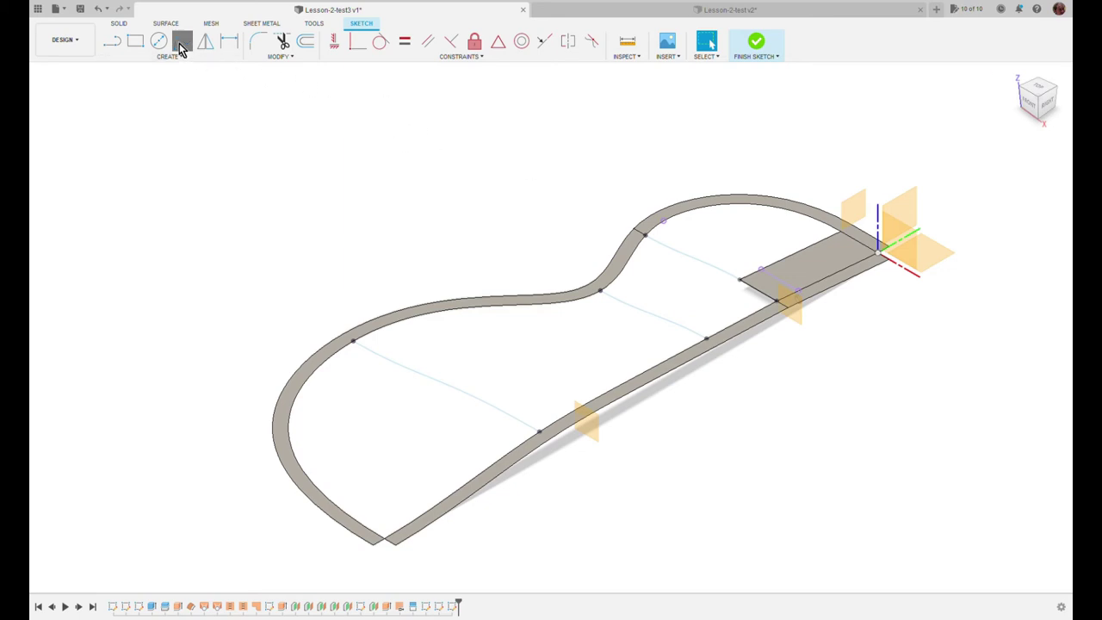
{"action": "left_click", "coordinate": [761, 269]}
{"action": "left_click", "coordinate": [663, 221]}
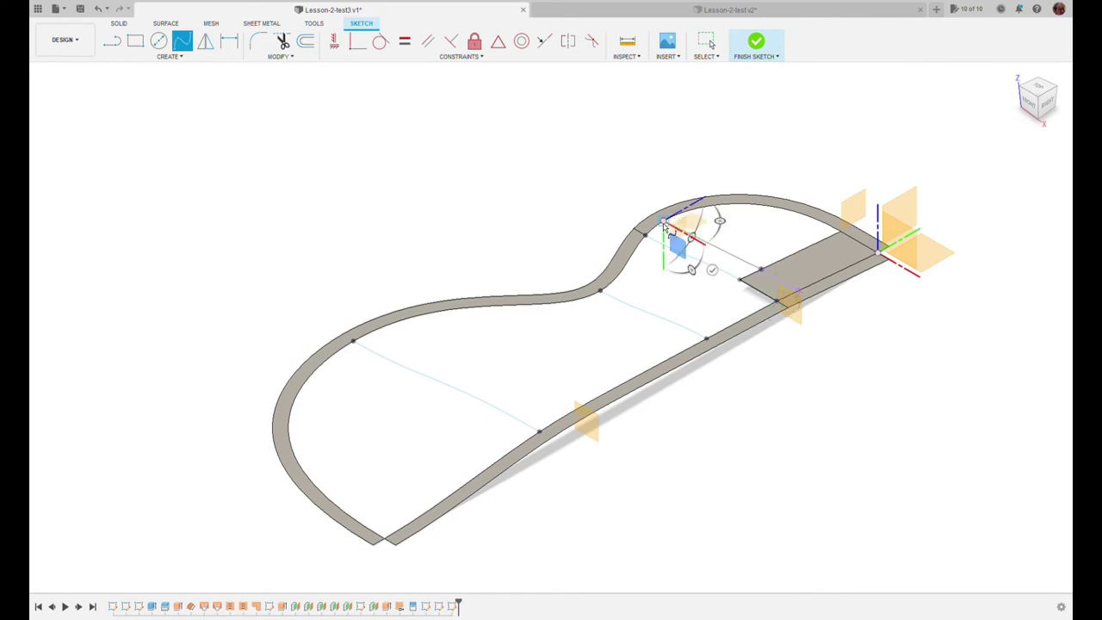
{"action": "left_click", "coordinate": [715, 273]}
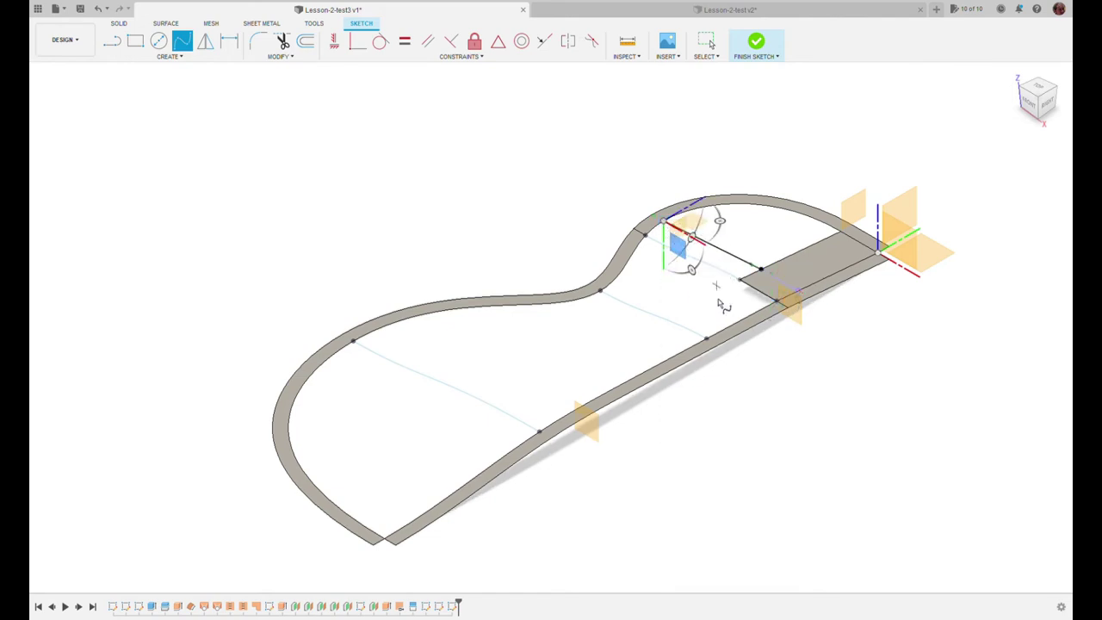
Step: Constrain the new curve to the neck area's corner and finish the sketch
{"action": "left_click", "coordinate": [335, 41]}
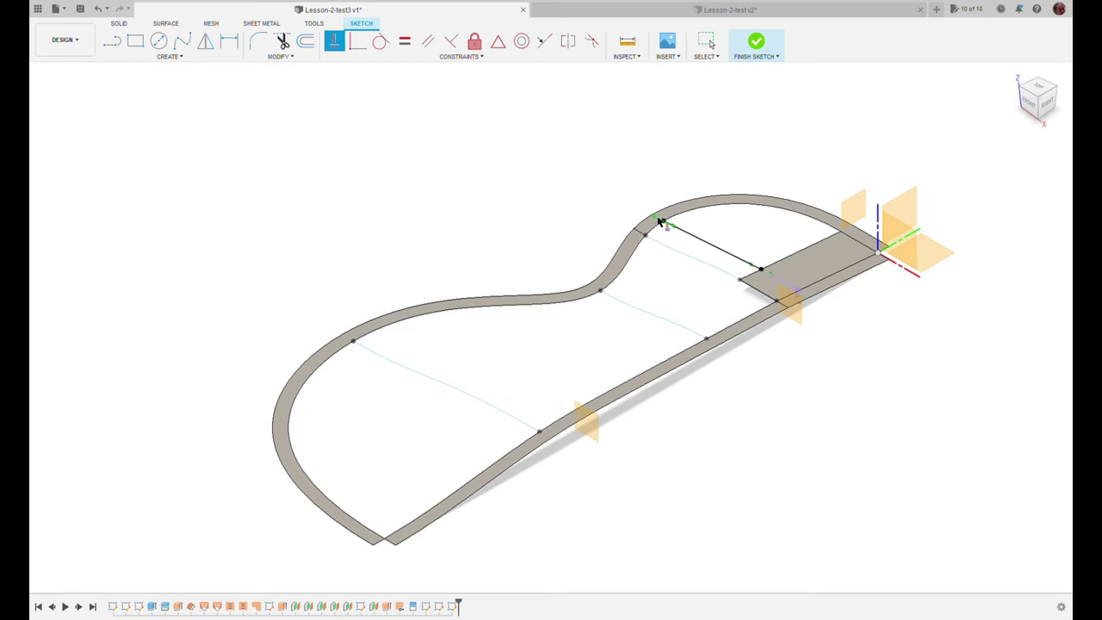
{"action": "left_click", "coordinate": [680, 230]}
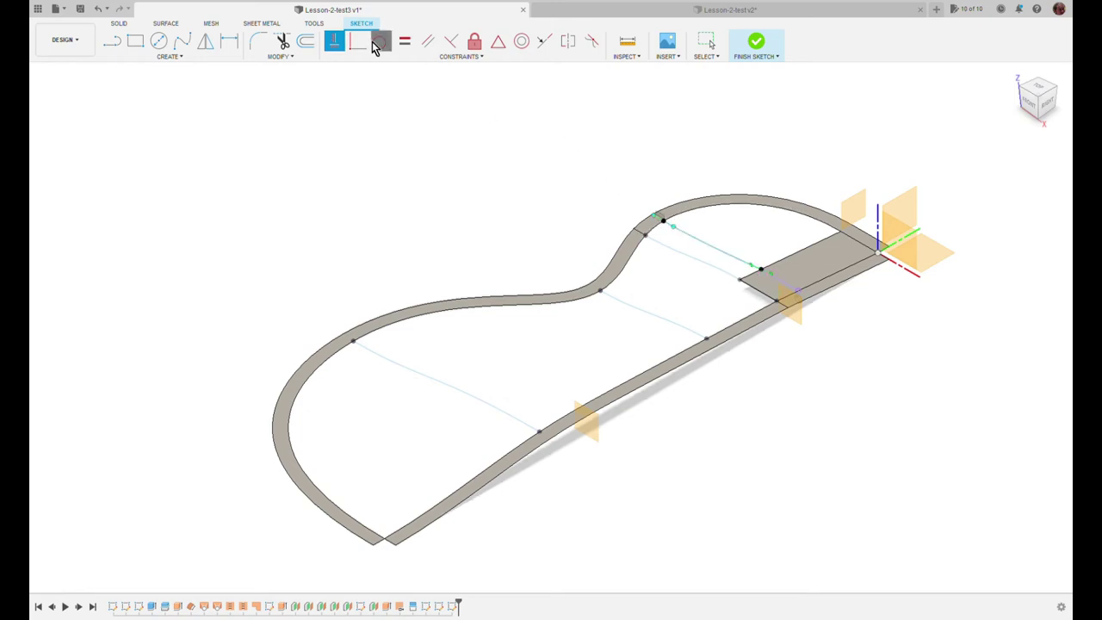
{"action": "left_click", "coordinate": [379, 41]}
{"action": "left_click", "coordinate": [723, 260]}
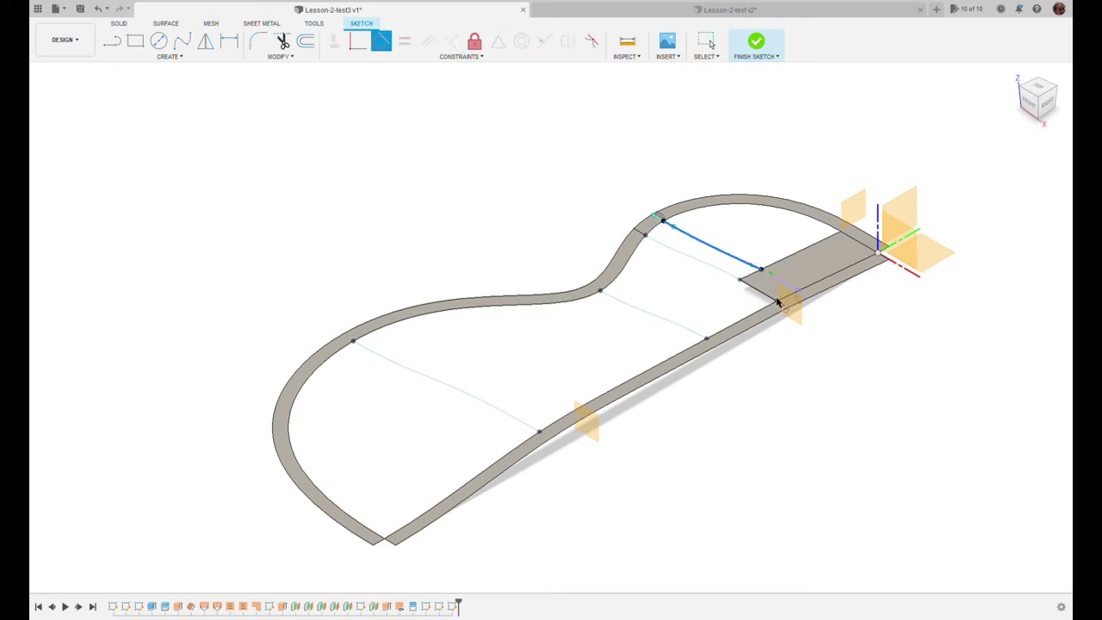
{"action": "left_click", "coordinate": [784, 288]}
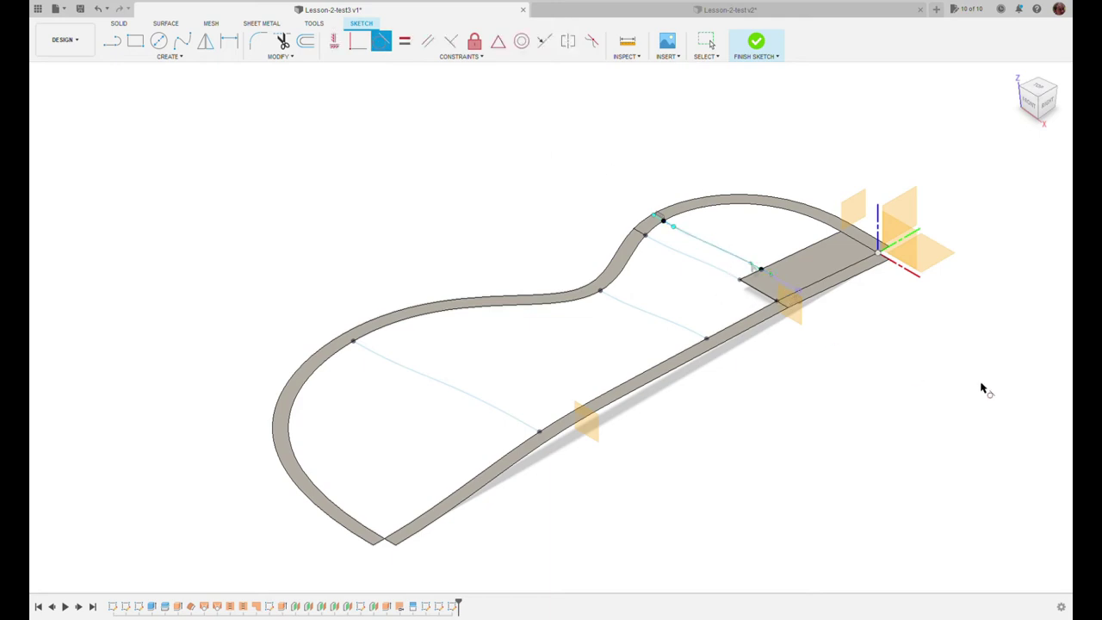
{"action": "key", "text": "Return"}
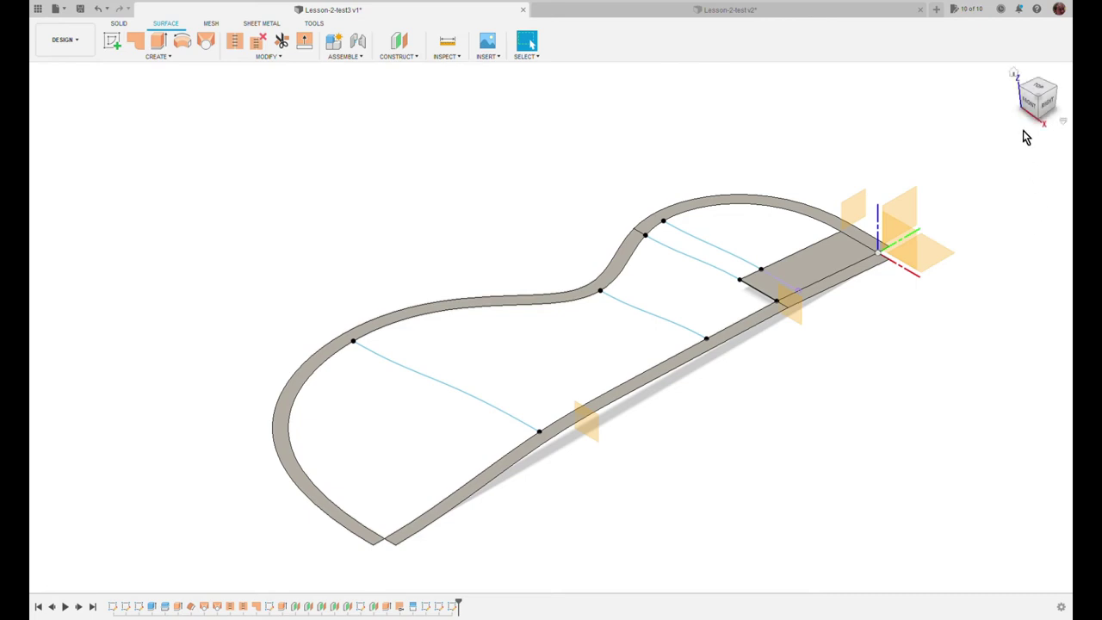
Step: In front view, move the cross-section spline's point 10 mm along X, then finish the sketch
{"action": "left_click", "coordinate": [1030, 104]}
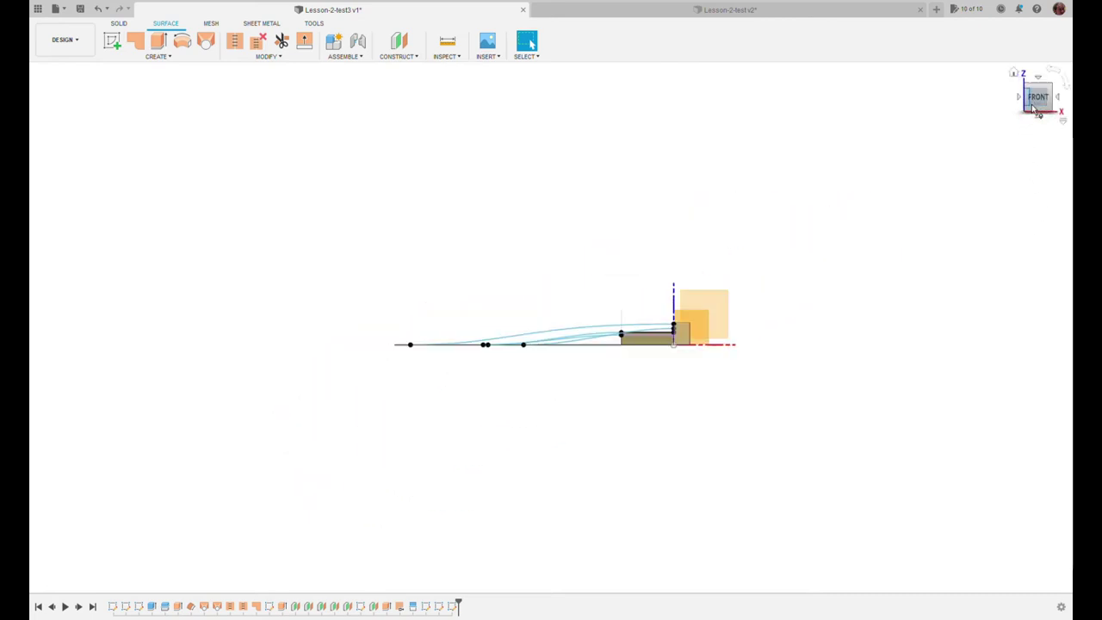
{"action": "scroll", "coordinate": [713, 372], "scroll_direction": "up", "scroll_amount": 4}
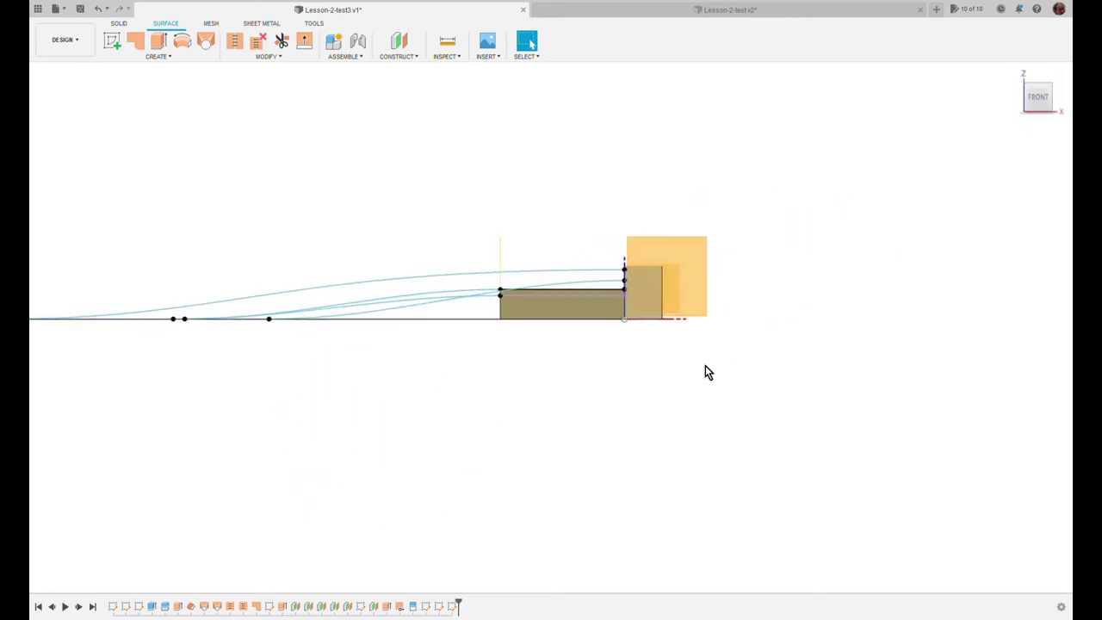
{"action": "left_click", "coordinate": [582, 288]}
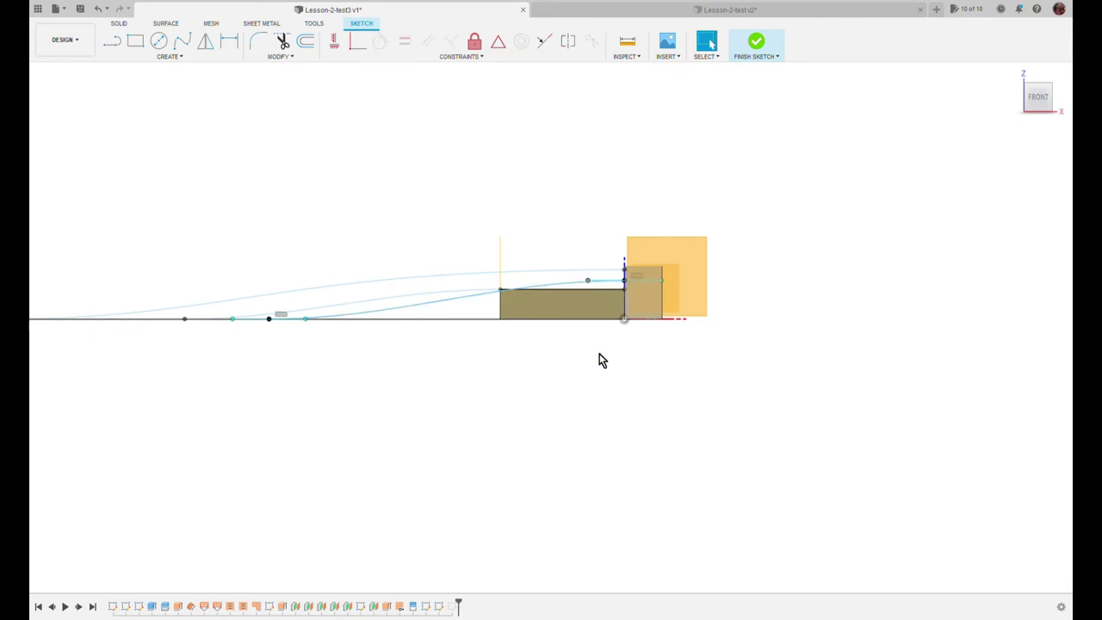
{"action": "key", "text": "m"}
{"action": "left_click_drag", "start_coordinate": [627, 289], "coordinate": [593, 293]}
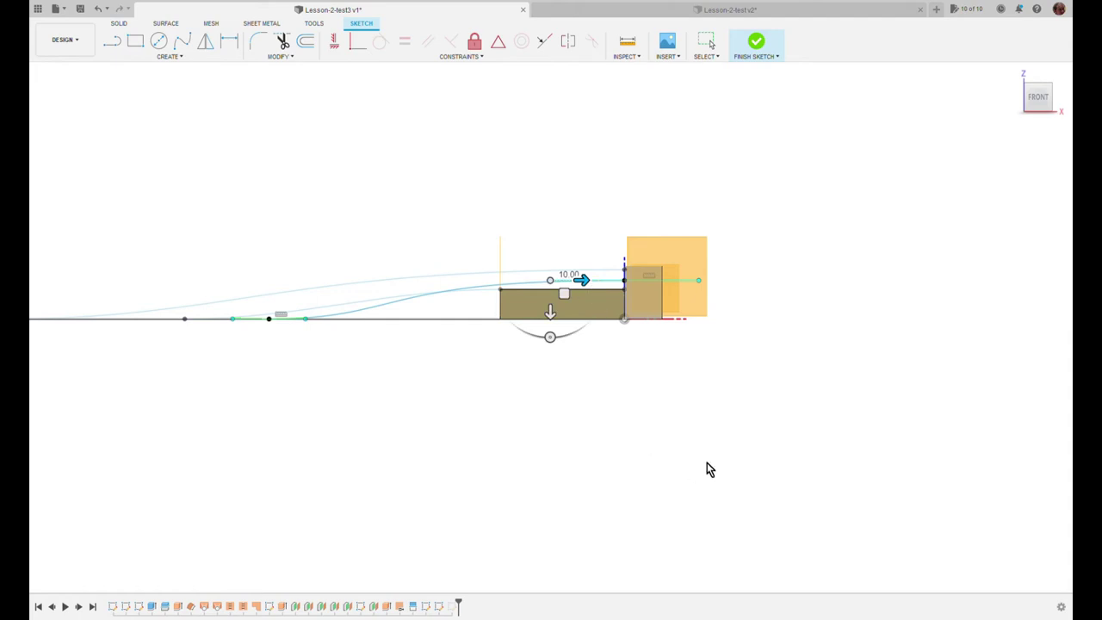
{"action": "key", "text": "Return"}
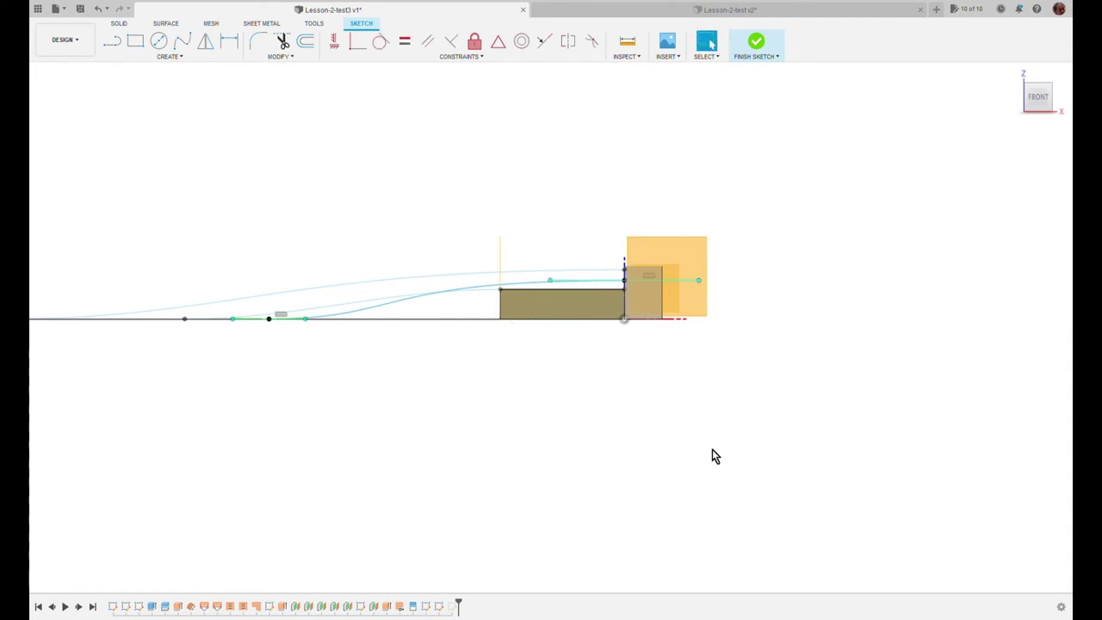
{"action": "key", "text": "Escape"}
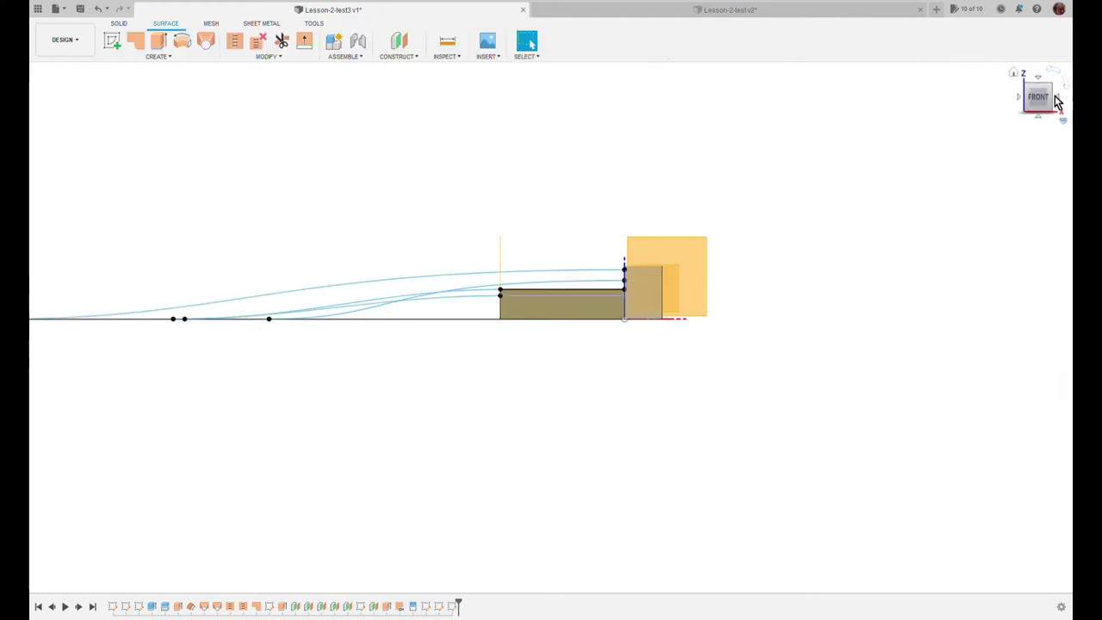
Step: Patch the lower-body opening bounded by the upper, left and lower rim, cross edge and short edge
{"action": "left_click", "coordinate": [1014, 75]}
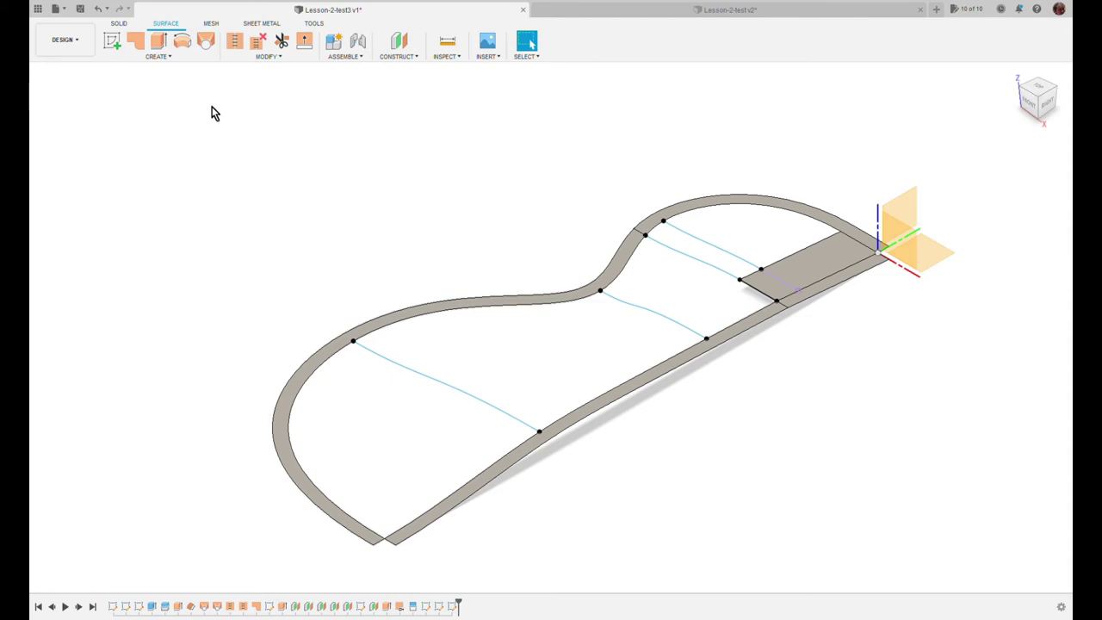
{"action": "left_click", "coordinate": [205, 41]}
{"action": "left_click", "coordinate": [382, 322]}
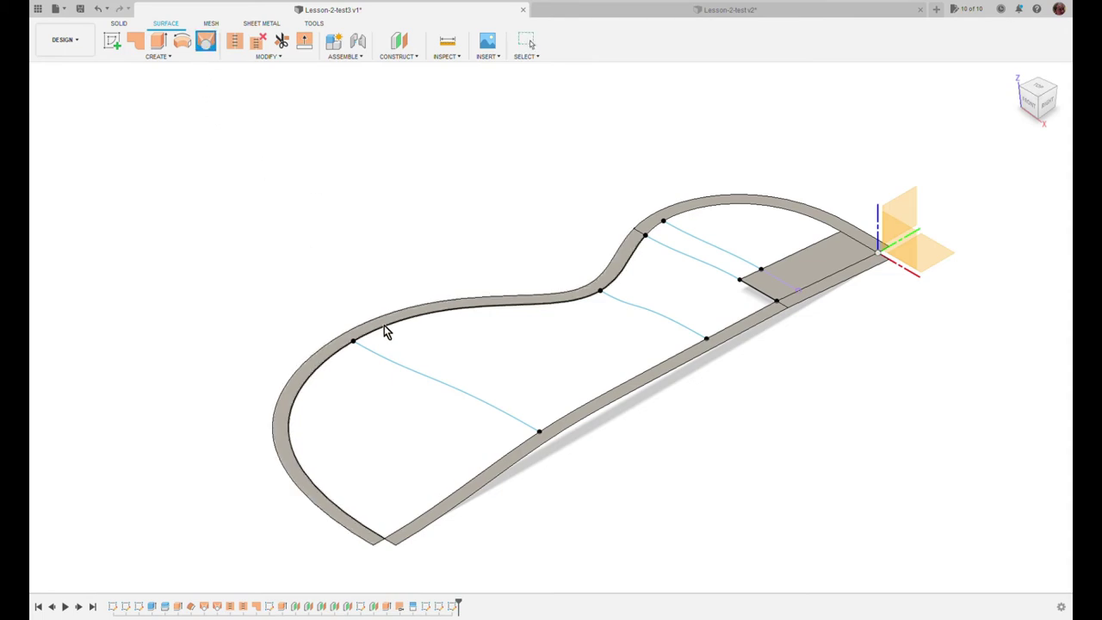
{"action": "left_click", "coordinate": [588, 402]}
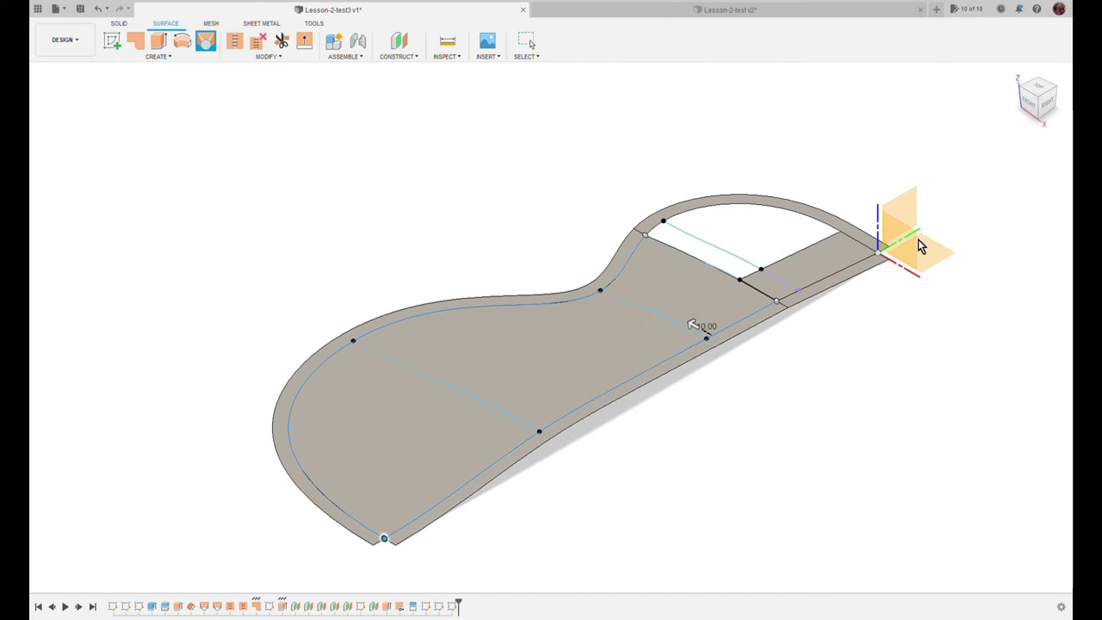
{"action": "left_click", "coordinate": [718, 270]}
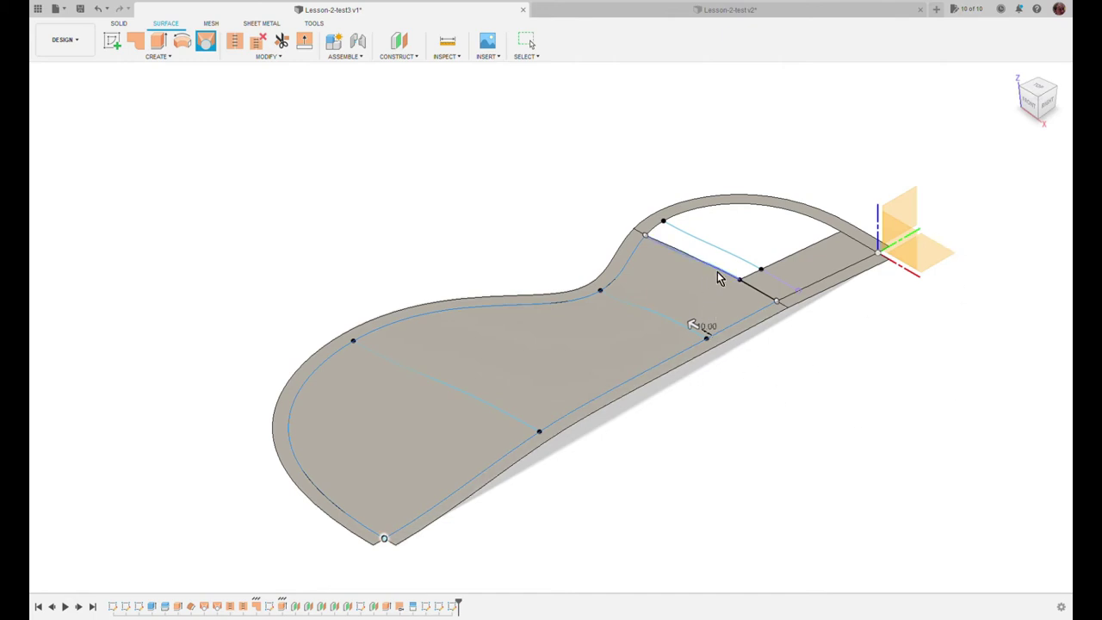
{"action": "left_click", "coordinate": [762, 298]}
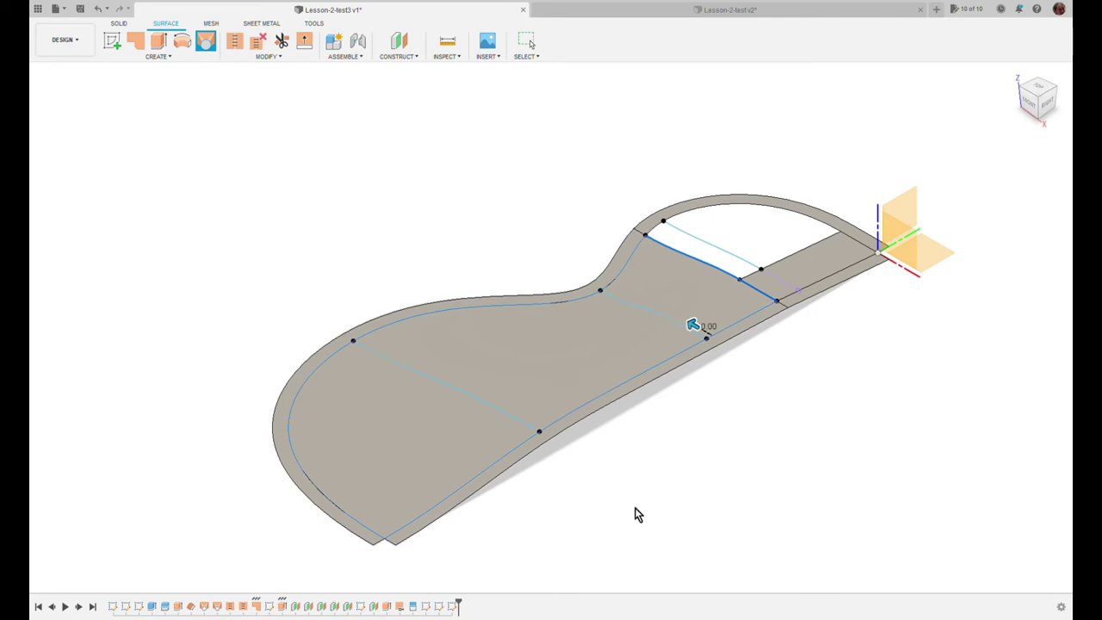
{"action": "key", "text": "Escape"}
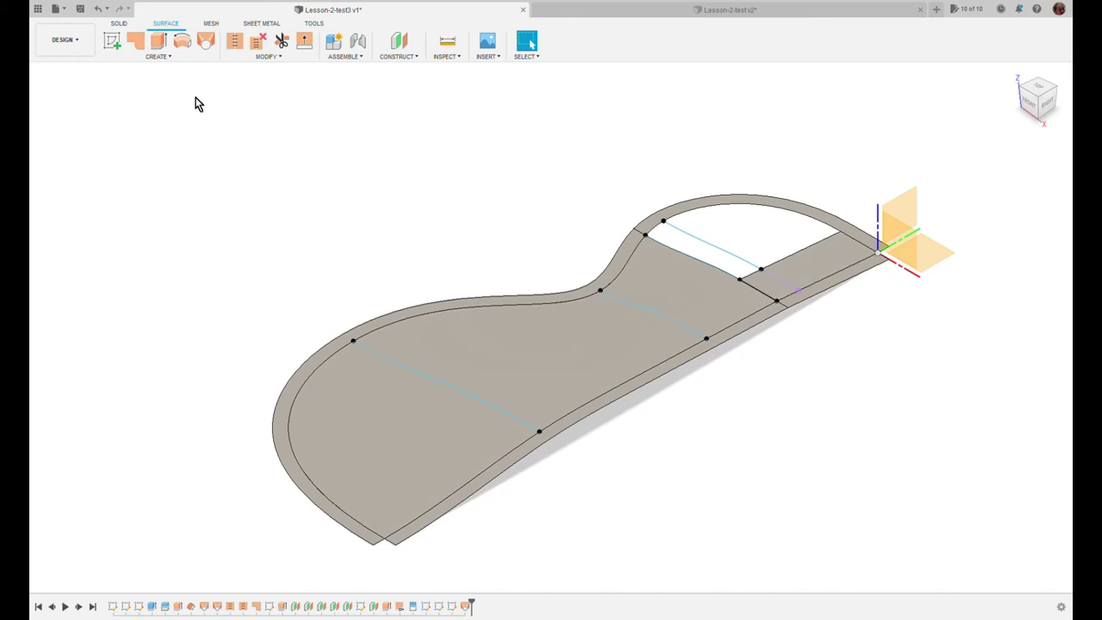
Step: Stitch the large lower-body patch with the neighbouring strip surface
{"action": "left_click", "coordinate": [234, 43]}
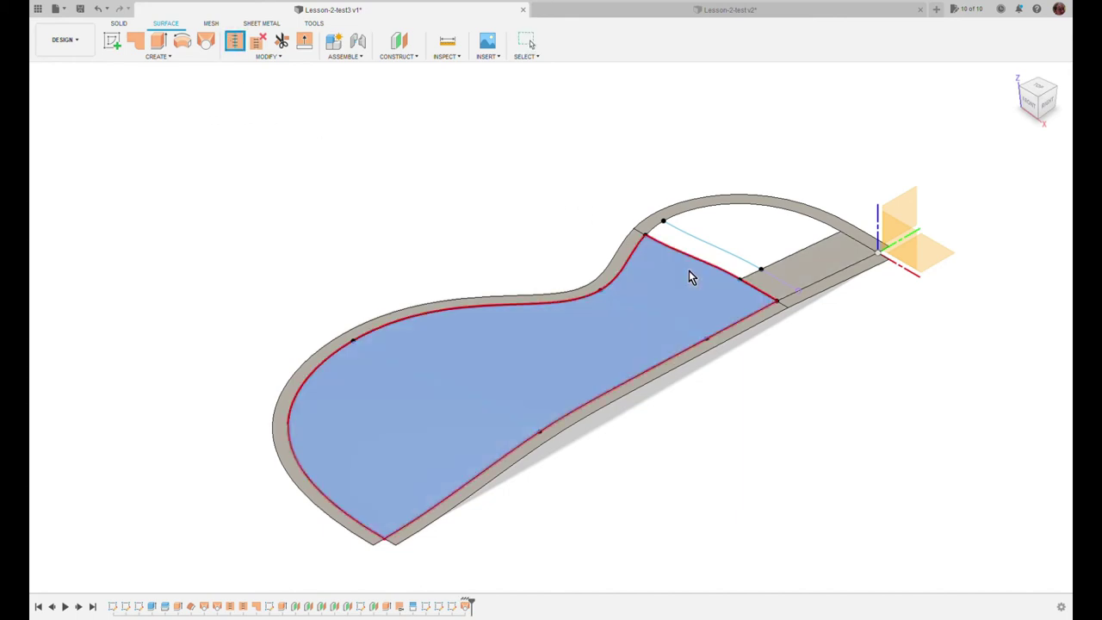
{"action": "left_click", "coordinate": [689, 272]}
{"action": "left_click", "coordinate": [804, 272]}
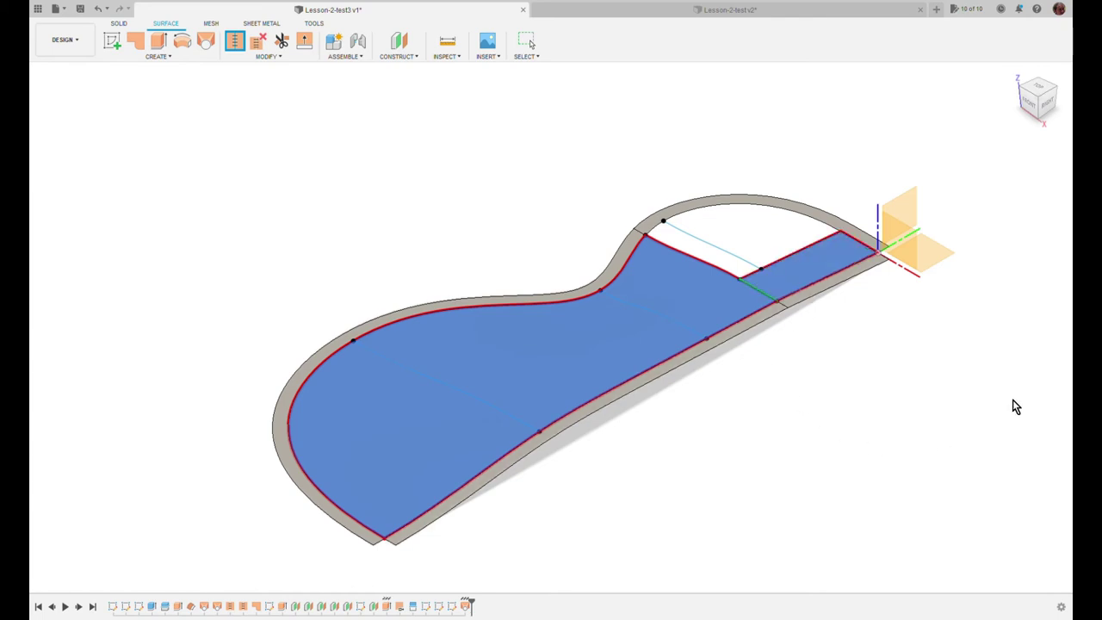
{"action": "key", "text": "Return"}
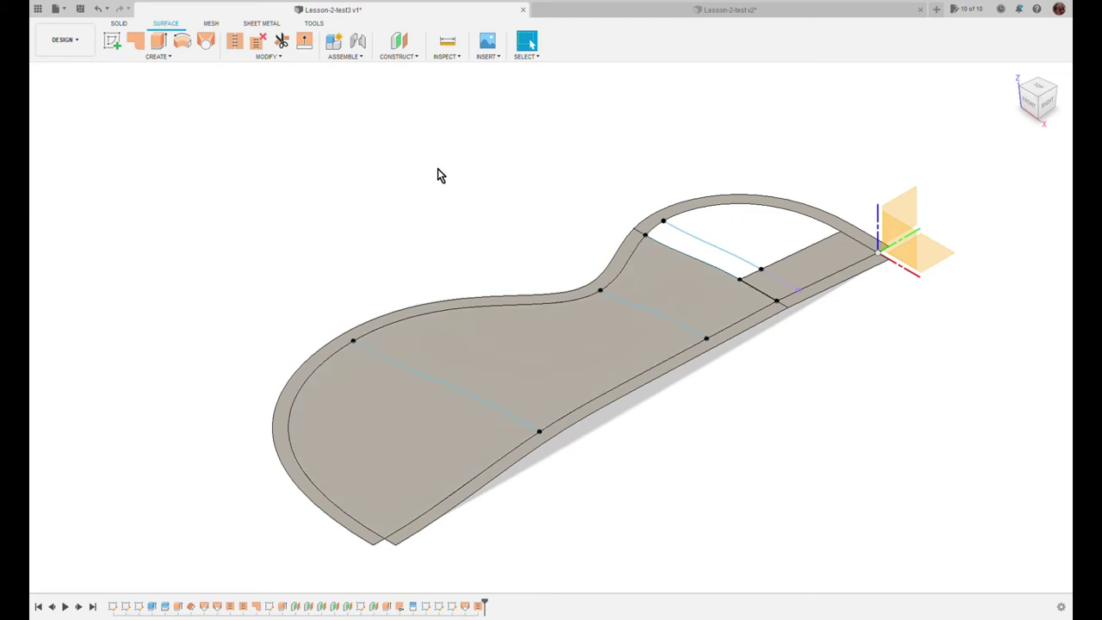
Step: Begin a patch on the upper opening, selecting the cross edge and upper rim arc
{"action": "left_click", "coordinate": [205, 42]}
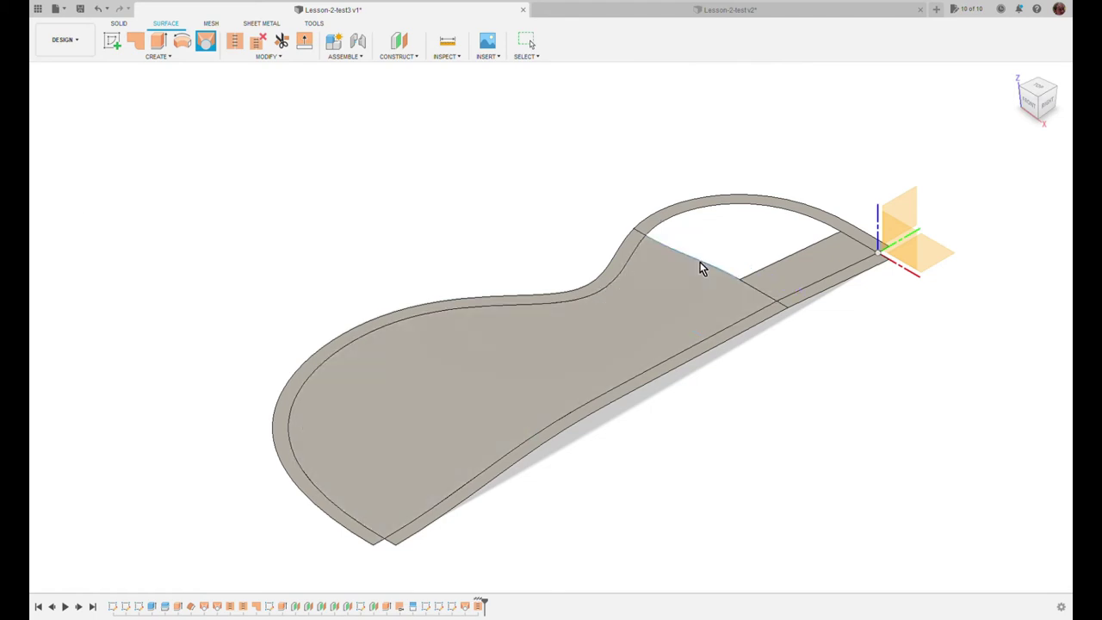
{"action": "left_click", "coordinate": [700, 262]}
{"action": "left_click", "coordinate": [794, 215]}
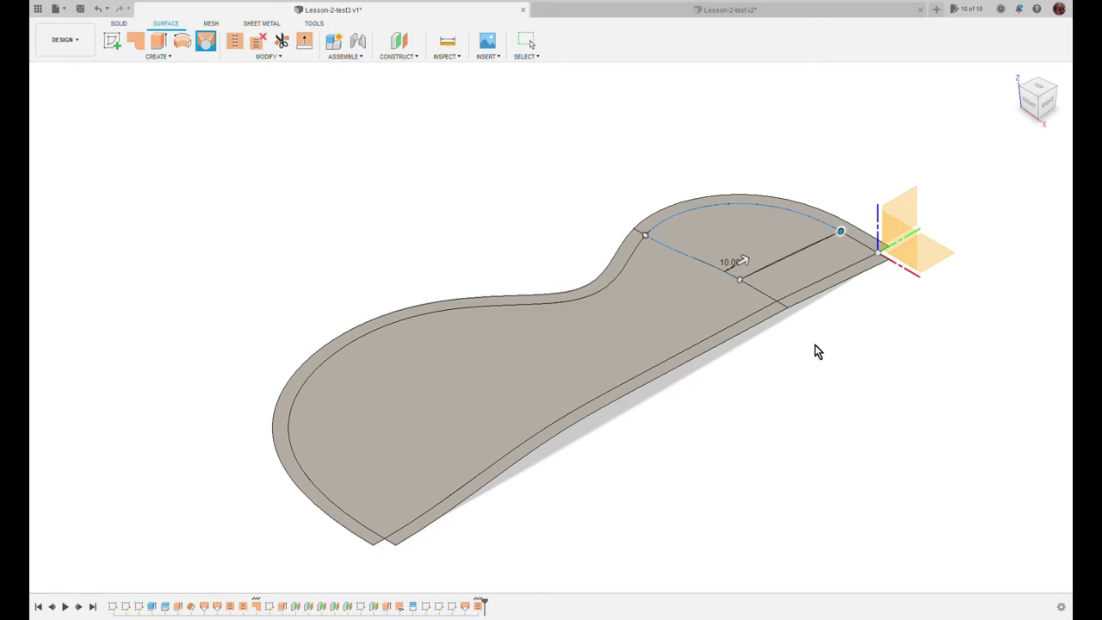
Step: Add the interior sketch line as the patch guide and finish the upper-bout patch
{"action": "scroll", "coordinate": [817, 350], "scroll_direction": "up", "scroll_amount": 3}
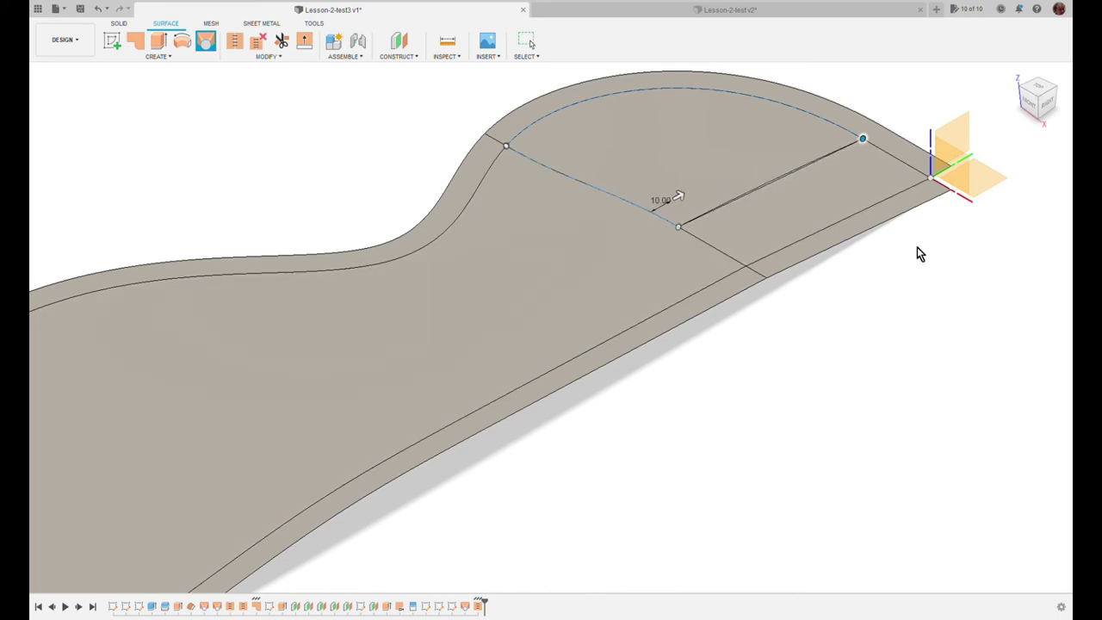
{"action": "left_click", "coordinate": [780, 184]}
{"action": "key", "text": "Escape"}
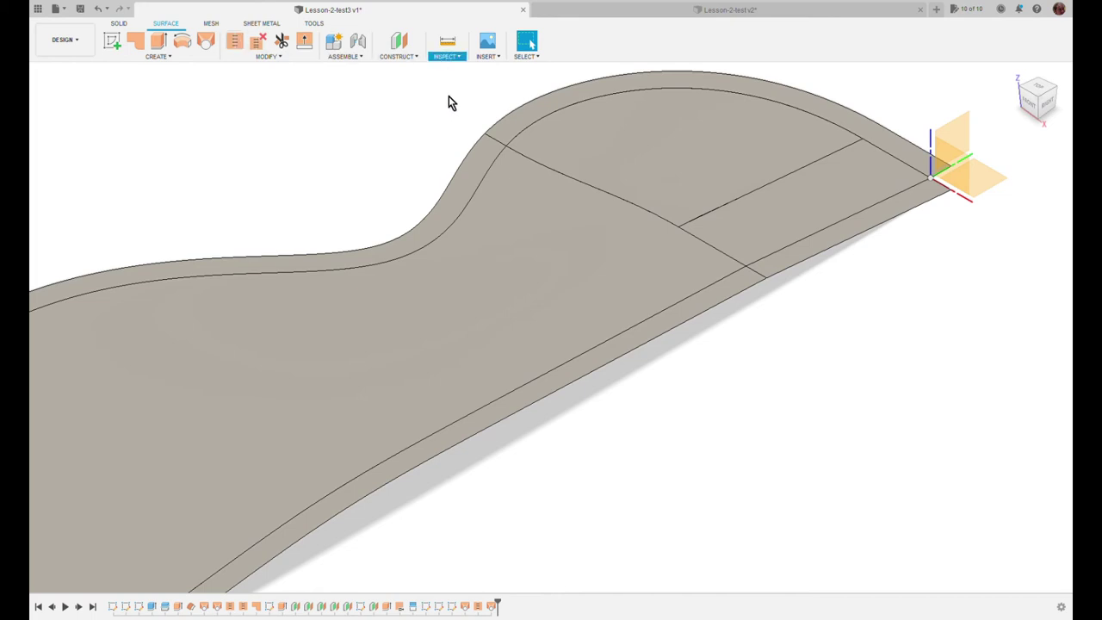
{"action": "left_click", "coordinate": [557, 248]}
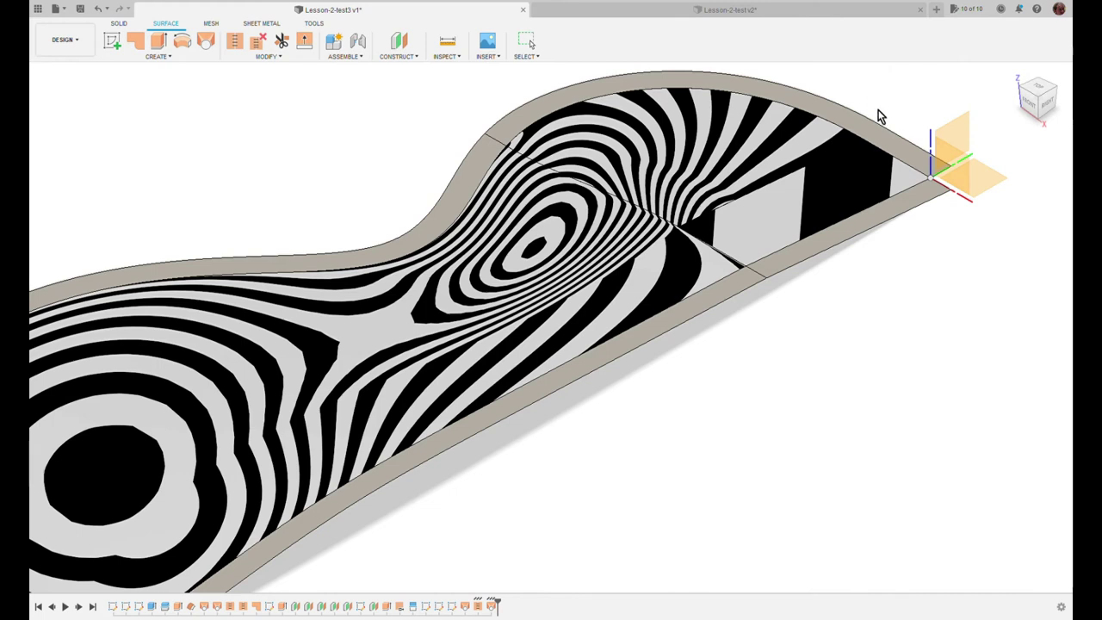
{"action": "mouse_move", "coordinate": [704, 365]}
{"action": "middle_mouse_down", "text": "shift"}
{"action": "mouse_move", "coordinate": [672, 356]}
{"action": "mouse_move", "coordinate": [701, 389]}
{"action": "mouse_move", "coordinate": [715, 379]}
{"action": "middle_mouse_up", "text": "shift"}
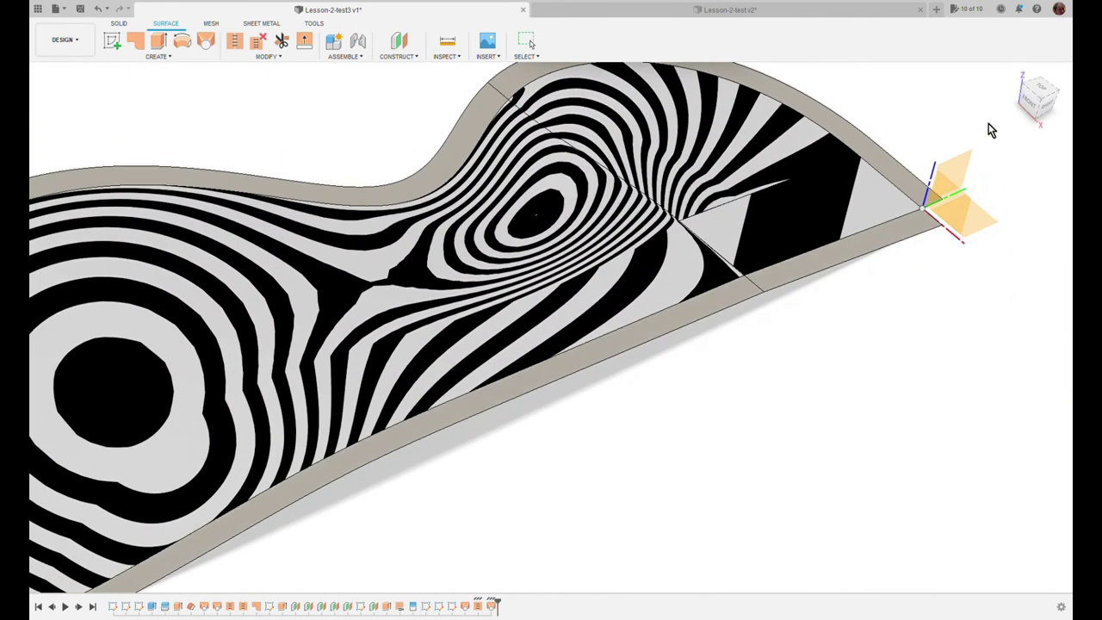
{"action": "left_click", "coordinate": [1039, 88]}
{"action": "scroll", "coordinate": [706, 379], "scroll_direction": "down", "scroll_amount": 5}
{"action": "scroll", "coordinate": [706, 379], "scroll_direction": "up", "scroll_amount": 3}
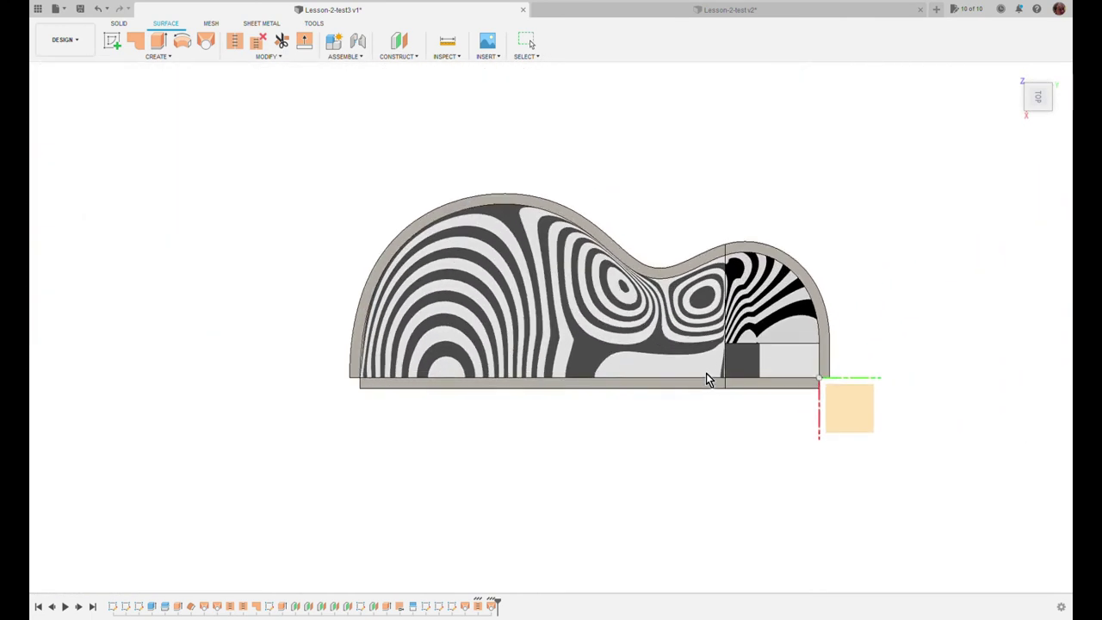
{"action": "middle_click_drag", "start_coordinate": [689, 422], "coordinate": [670, 461], "text": "shift"}
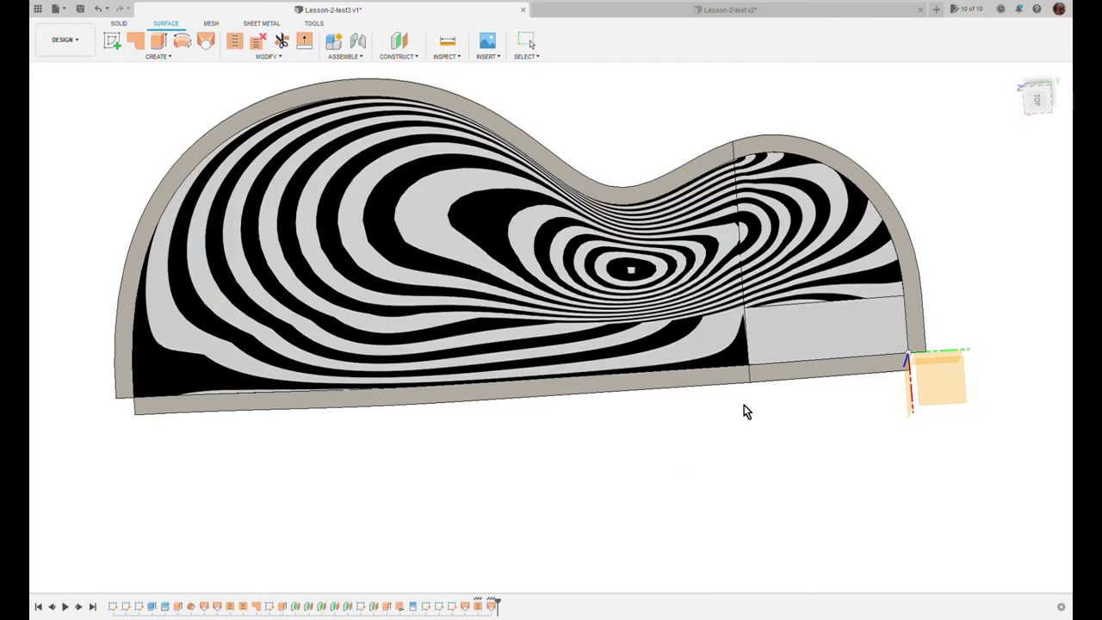
{"action": "middle_click_drag", "start_coordinate": [744, 405], "coordinate": [767, 376], "text": "shift"}
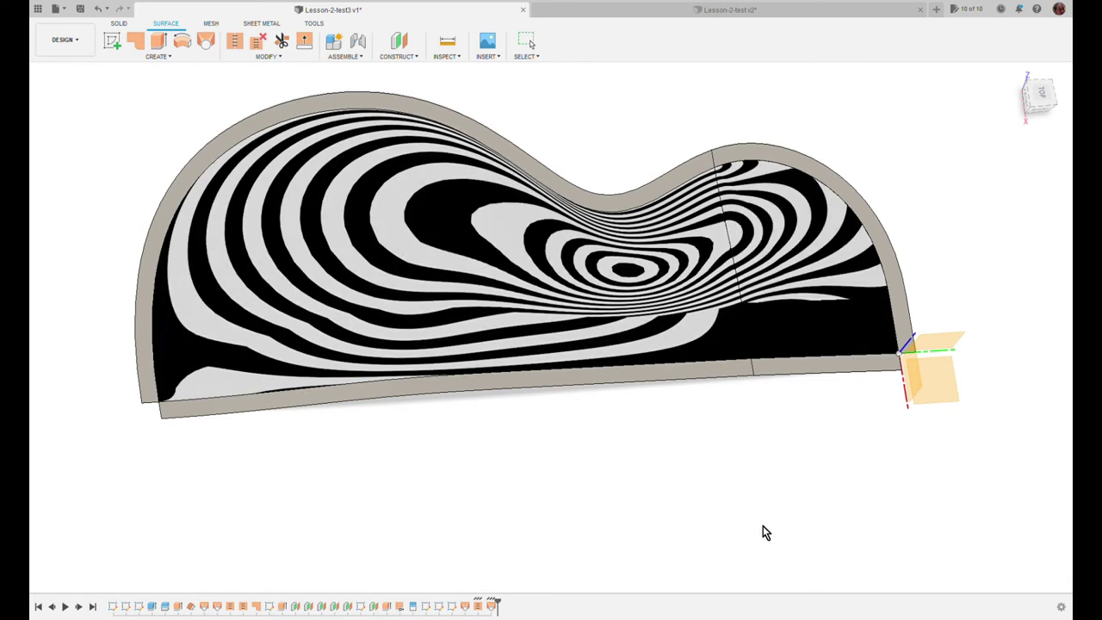
{"action": "middle_click_drag", "start_coordinate": [777, 474], "coordinate": [768, 436], "text": "shift"}
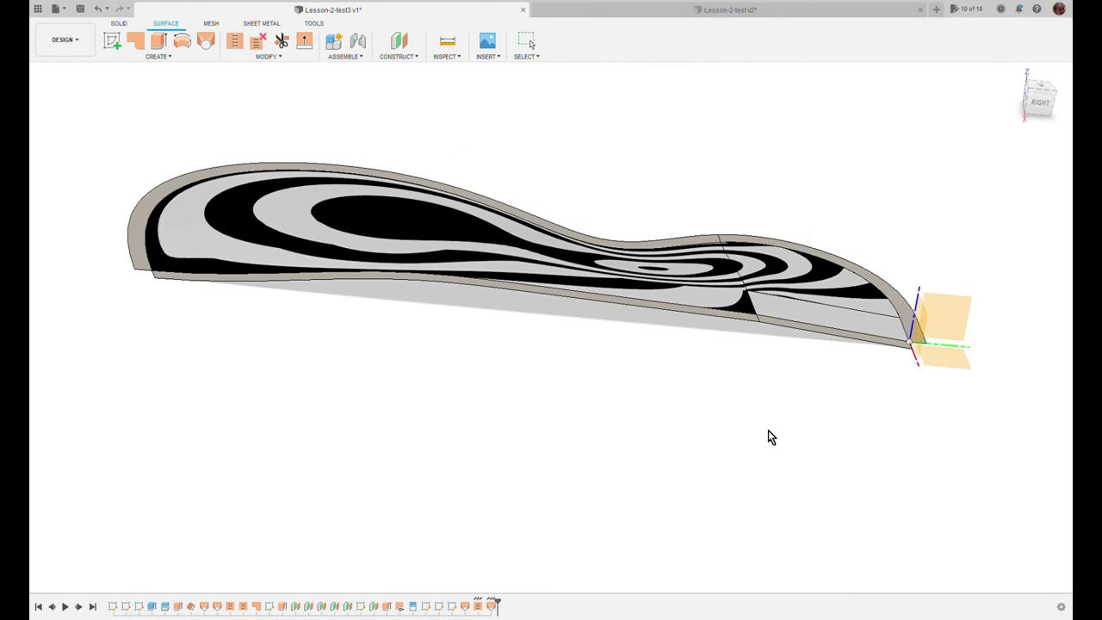
{"action": "middle_click_drag", "start_coordinate": [723, 383], "coordinate": [730, 440], "text": "shift"}
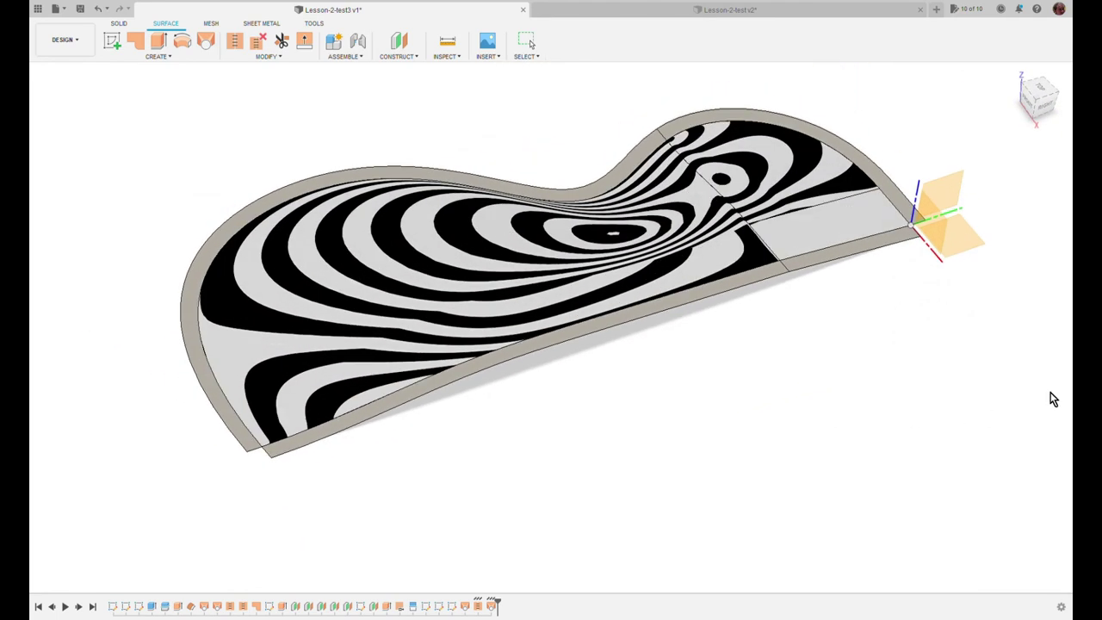
{"action": "key", "text": "Escape"}
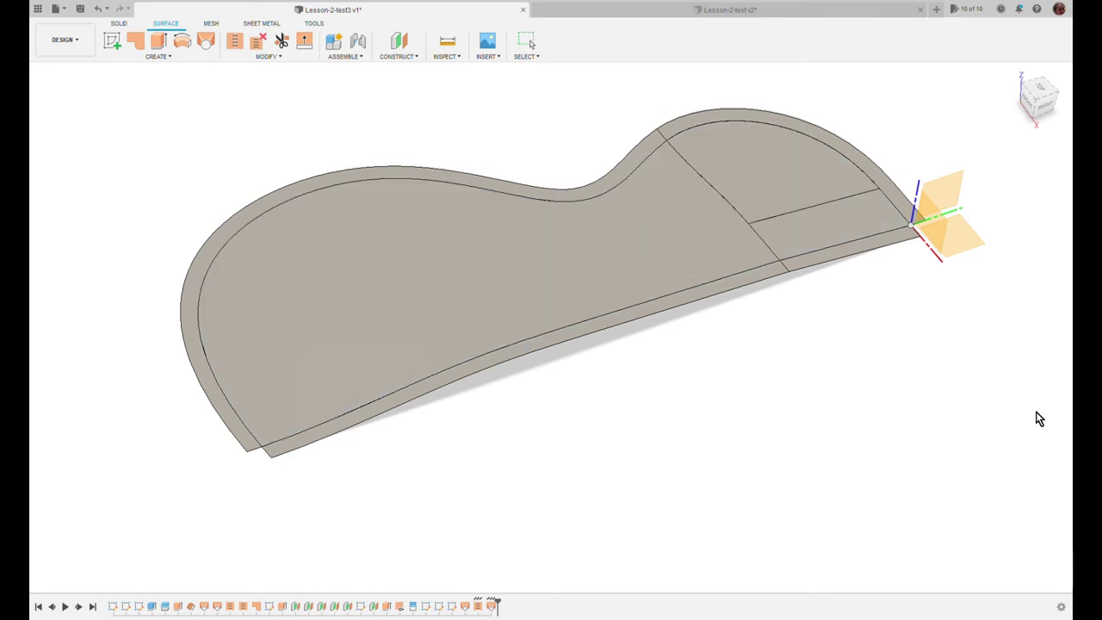
{"action": "left_click", "coordinate": [454, 60]}
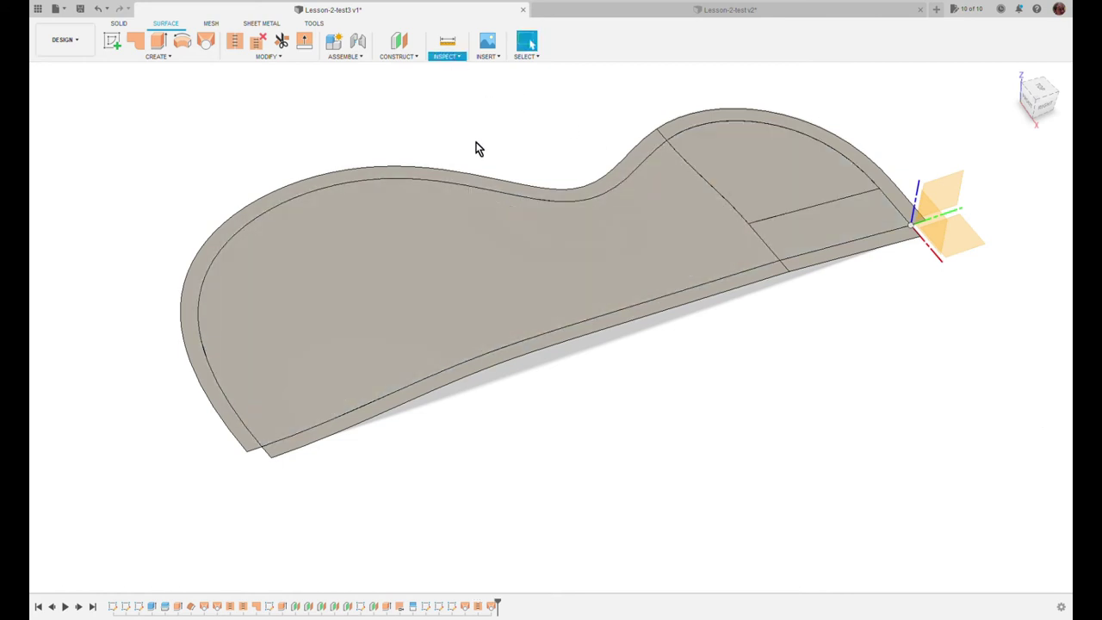
{"action": "left_click", "coordinate": [644, 249]}
{"action": "left_click", "coordinate": [809, 181]}
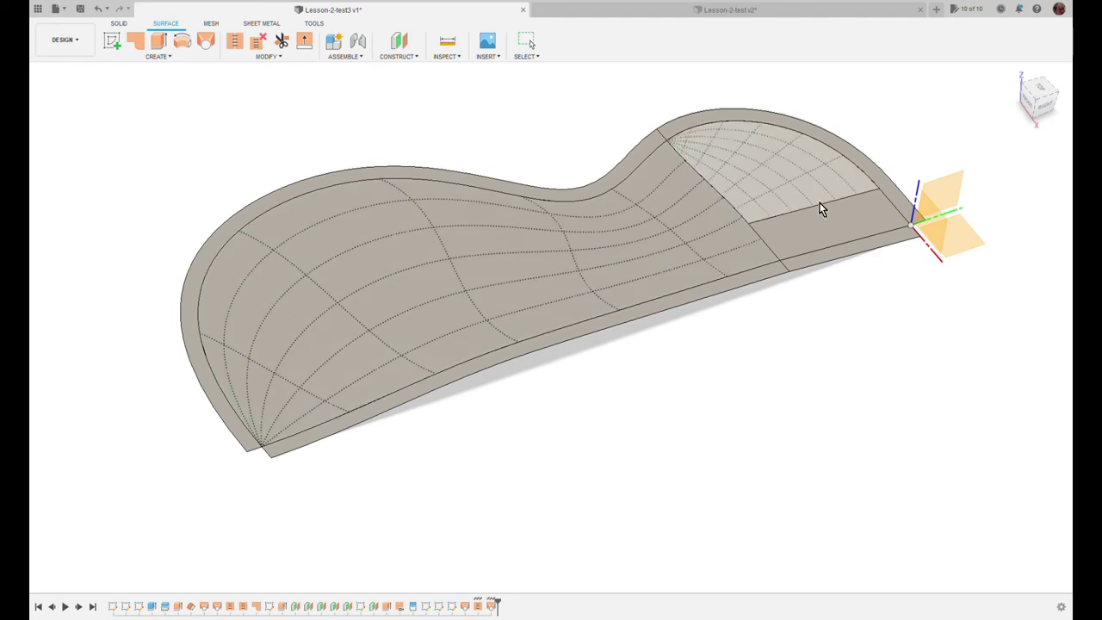
{"action": "left_click", "coordinate": [839, 226]}
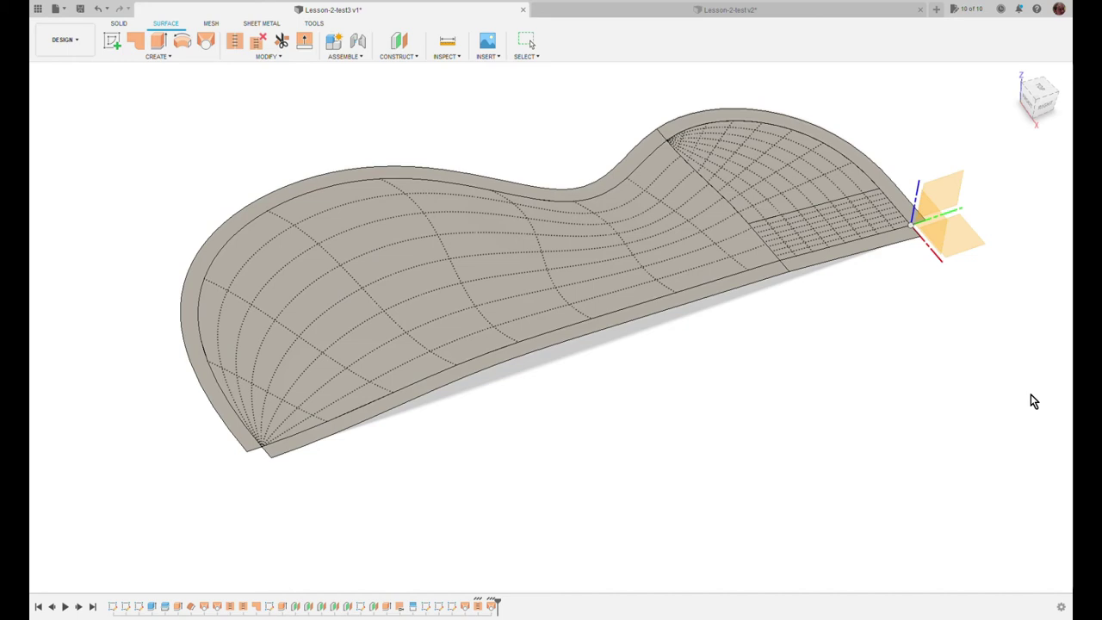
{"action": "key", "text": "Escape"}
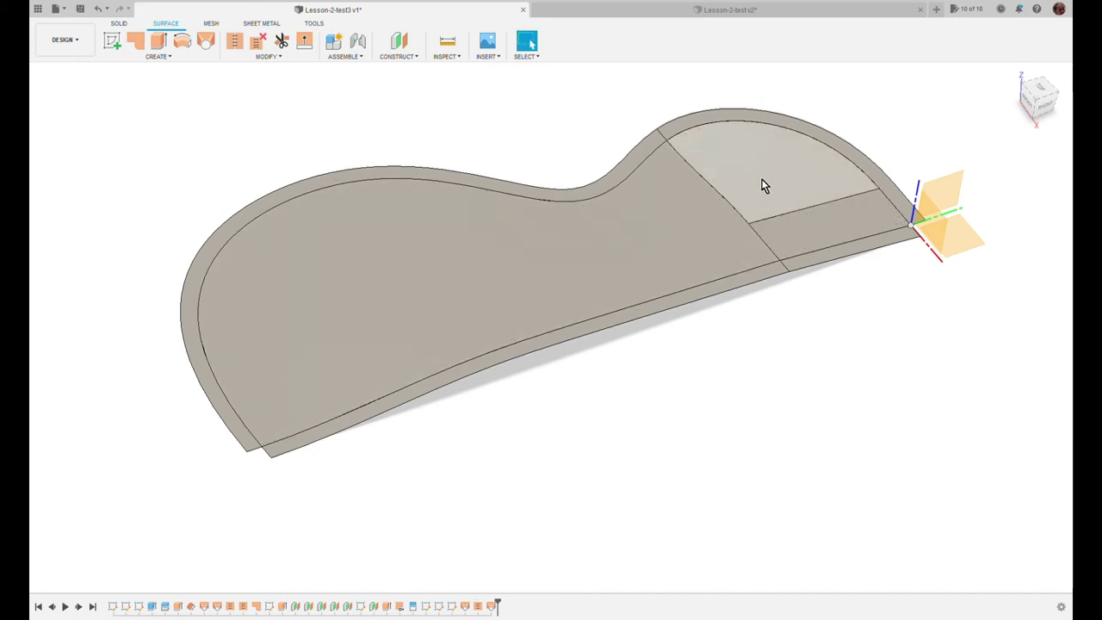
{"action": "left_click", "coordinate": [762, 183]}
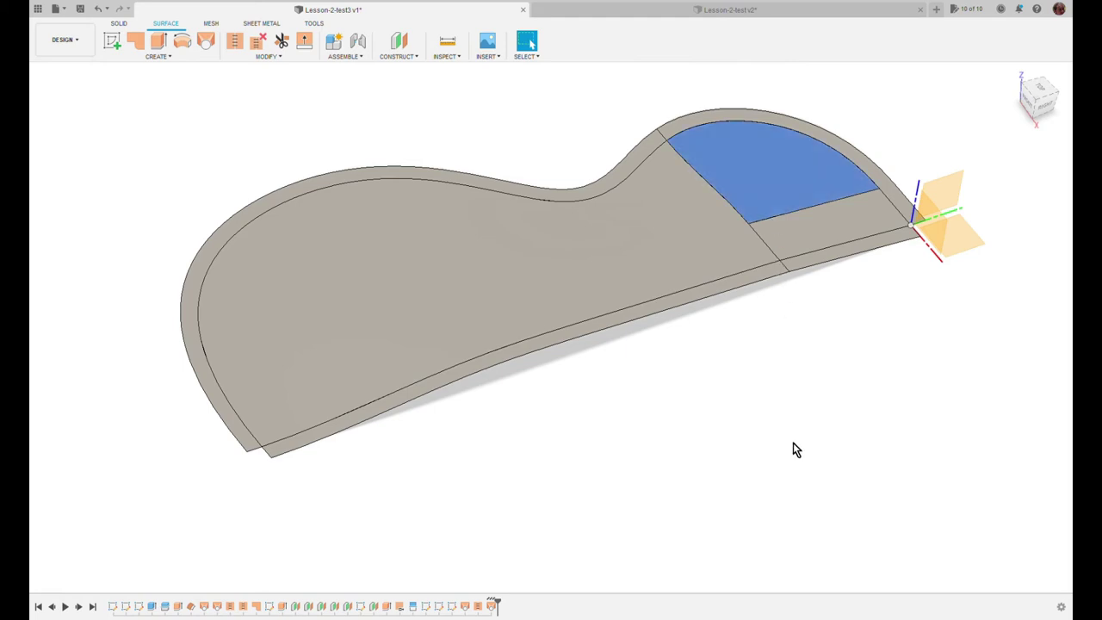
{"action": "left_click", "coordinate": [492, 606]}
{"action": "left_click", "coordinate": [491, 606]}
{"action": "left_click", "coordinate": [528, 507]}
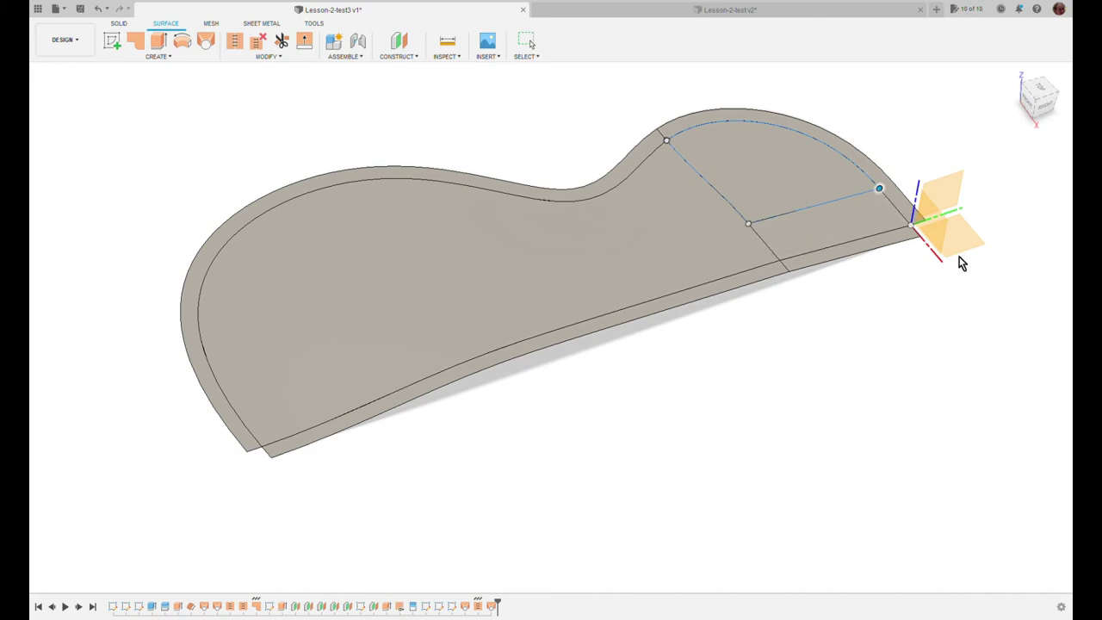
{"action": "key", "text": "Delete"}
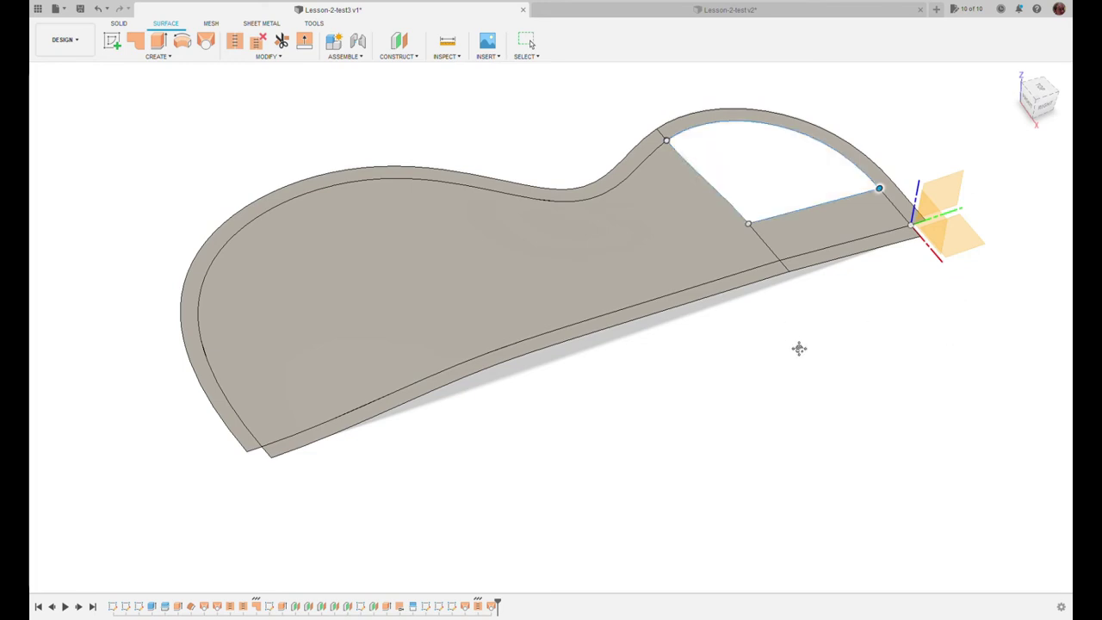
{"action": "middle_click_drag", "start_coordinate": [799, 347], "coordinate": [725, 394]}
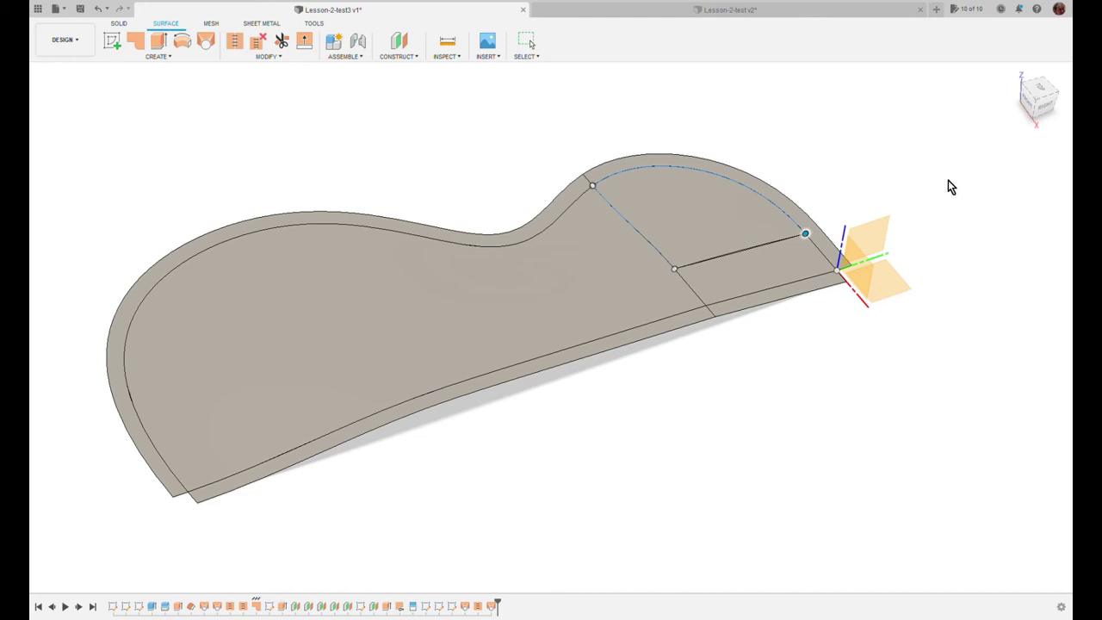
Step: Rebuild the horn patch from the diagonal edge, strip edge and arc, then zebra-check the main face
{"action": "key", "text": "Delete"}
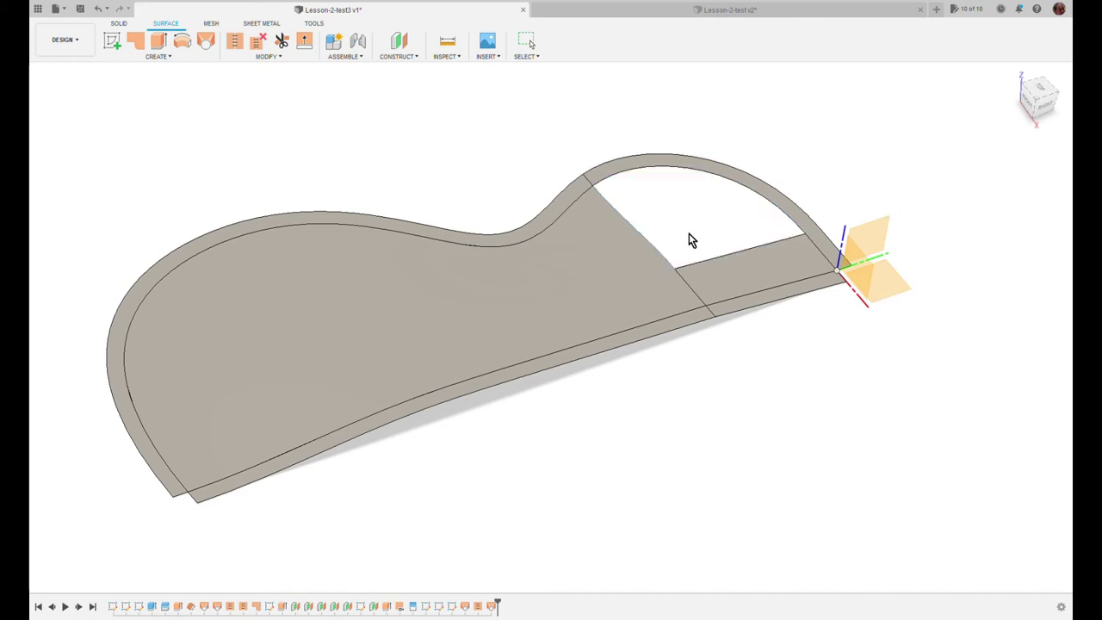
{"action": "left_click", "coordinate": [746, 253]}
{"action": "left_click", "coordinate": [649, 244]}
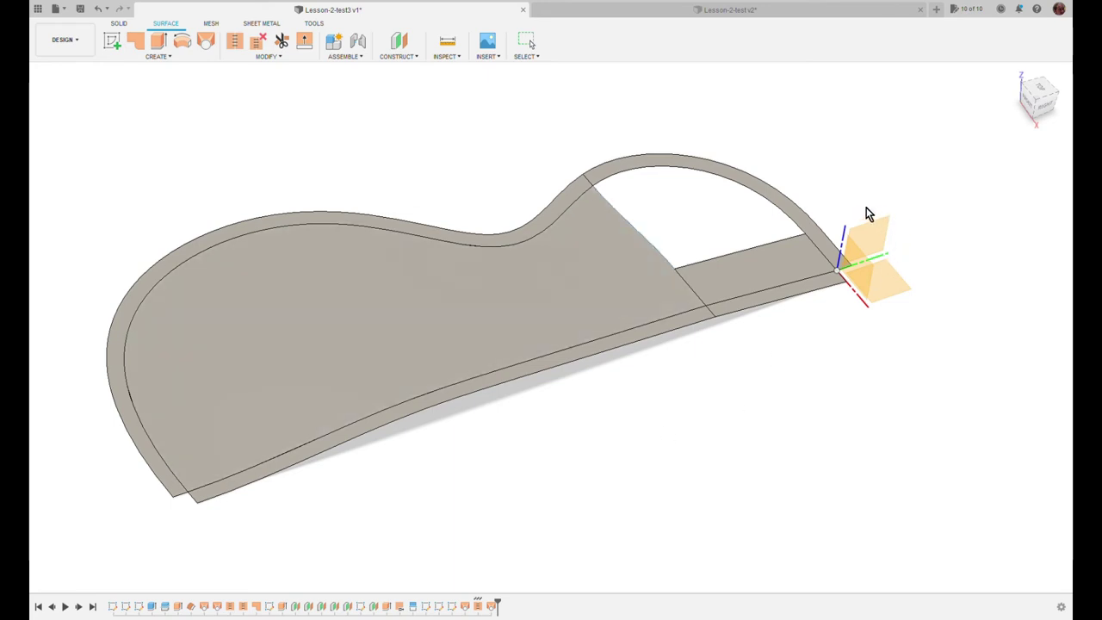
{"action": "left_click", "coordinate": [730, 258]}
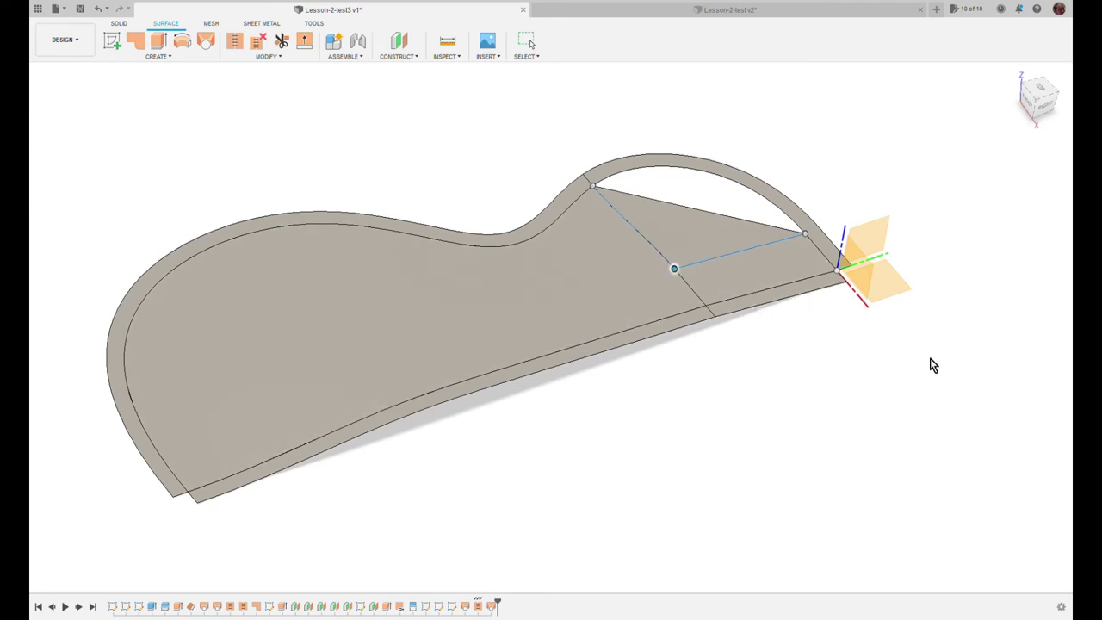
{"action": "left_click", "coordinate": [769, 204]}
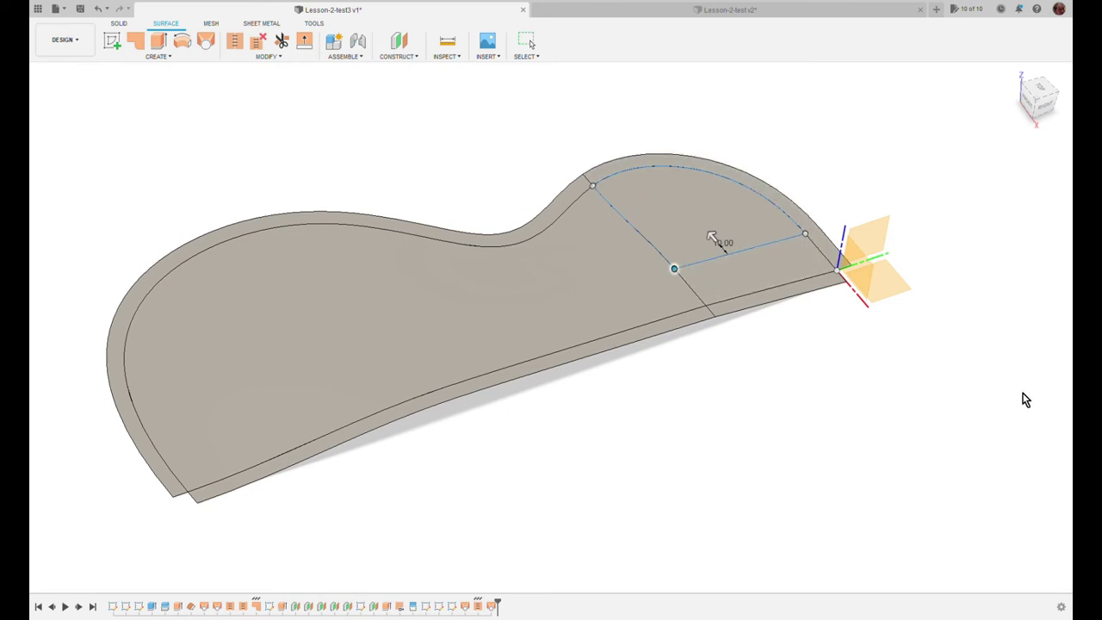
{"action": "key", "text": "Escape"}
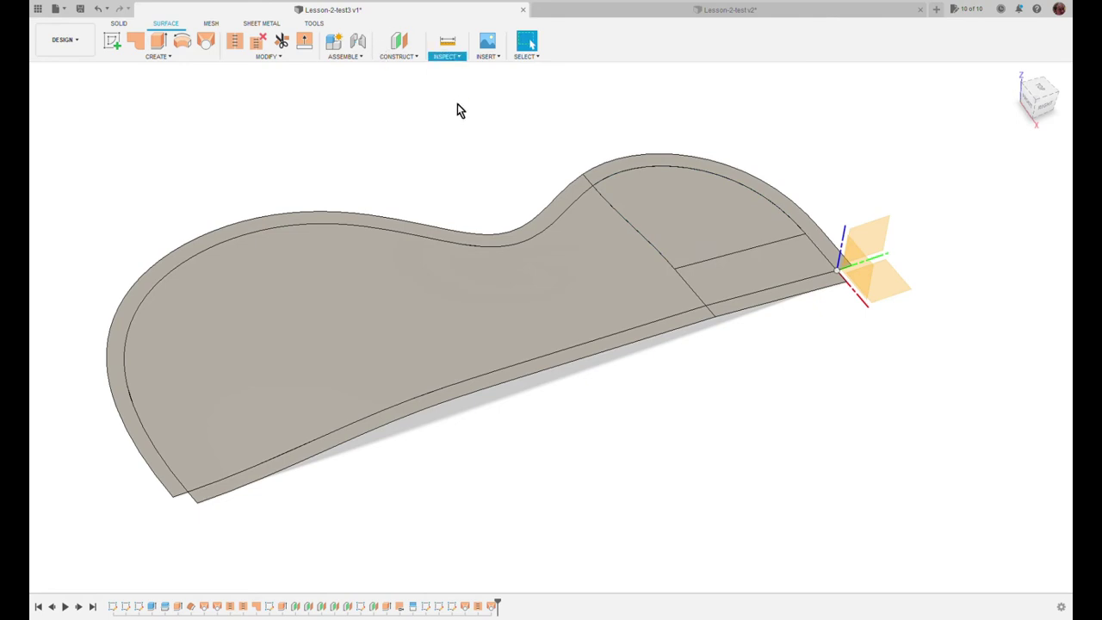
{"action": "left_click", "coordinate": [617, 271]}
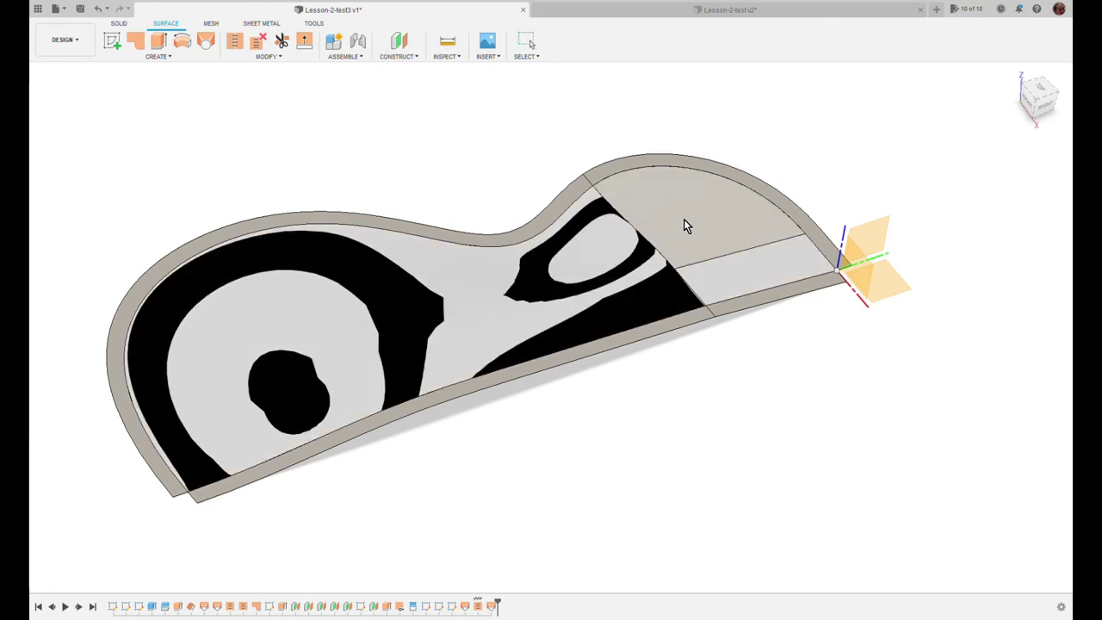
Step: Add the upper horn face to the zebra analysis and orbit to inspect the stripes
{"action": "left_click", "coordinate": [684, 220]}
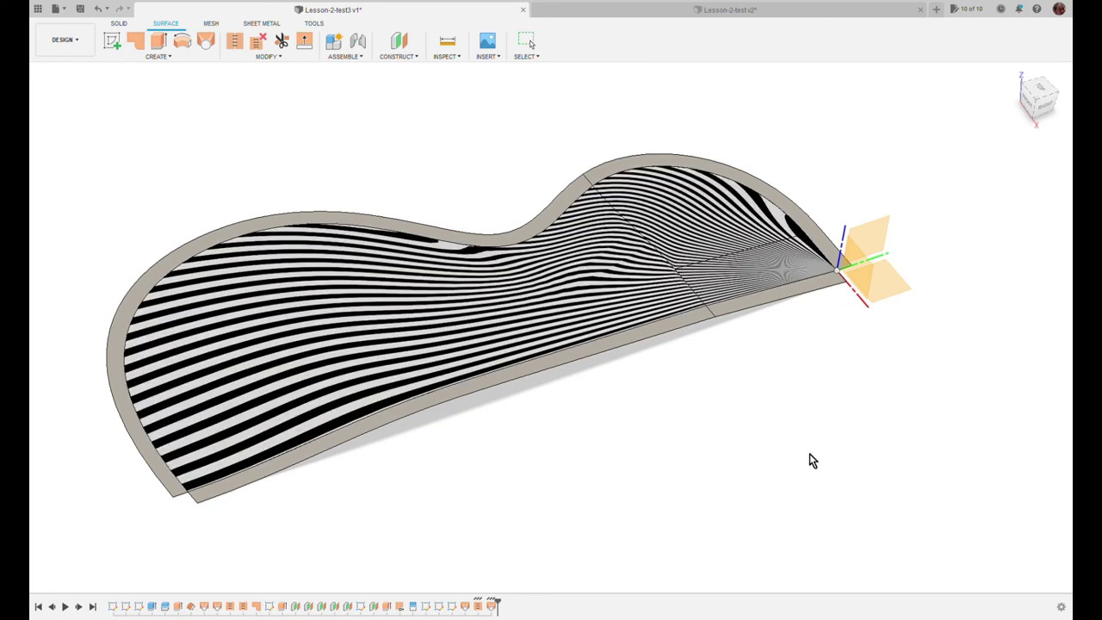
{"action": "middle_click_drag", "start_coordinate": [792, 454], "coordinate": [765, 479], "text": "shift"}
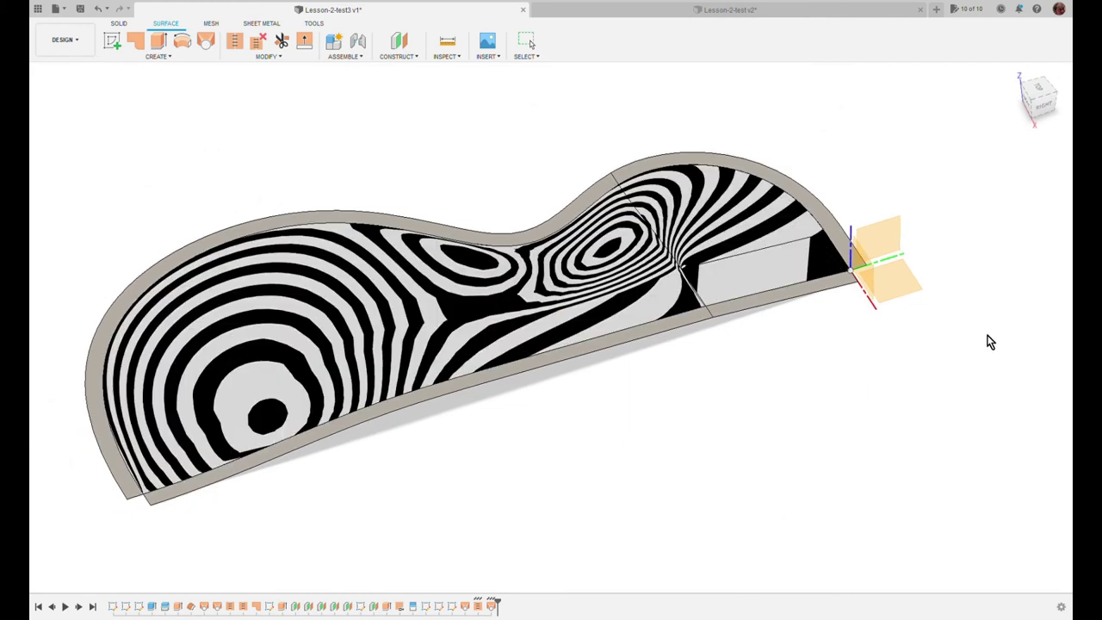
{"action": "middle_click_drag", "start_coordinate": [990, 336], "coordinate": [840, 426], "text": "shift"}
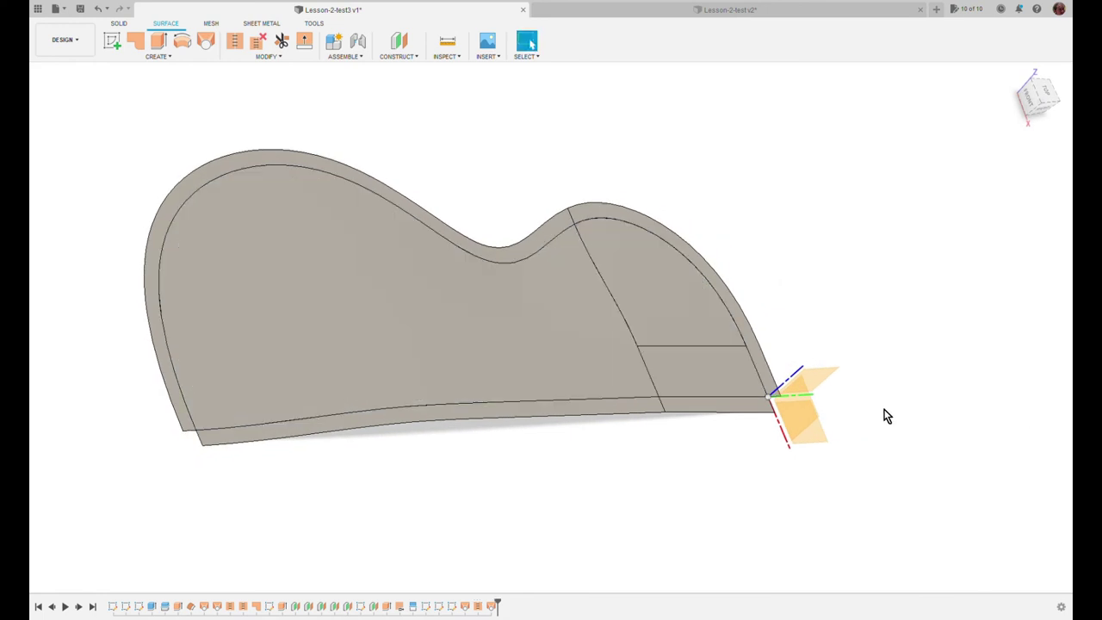
{"action": "middle_click_drag", "start_coordinate": [886, 413], "coordinate": [875, 384], "text": "shift"}
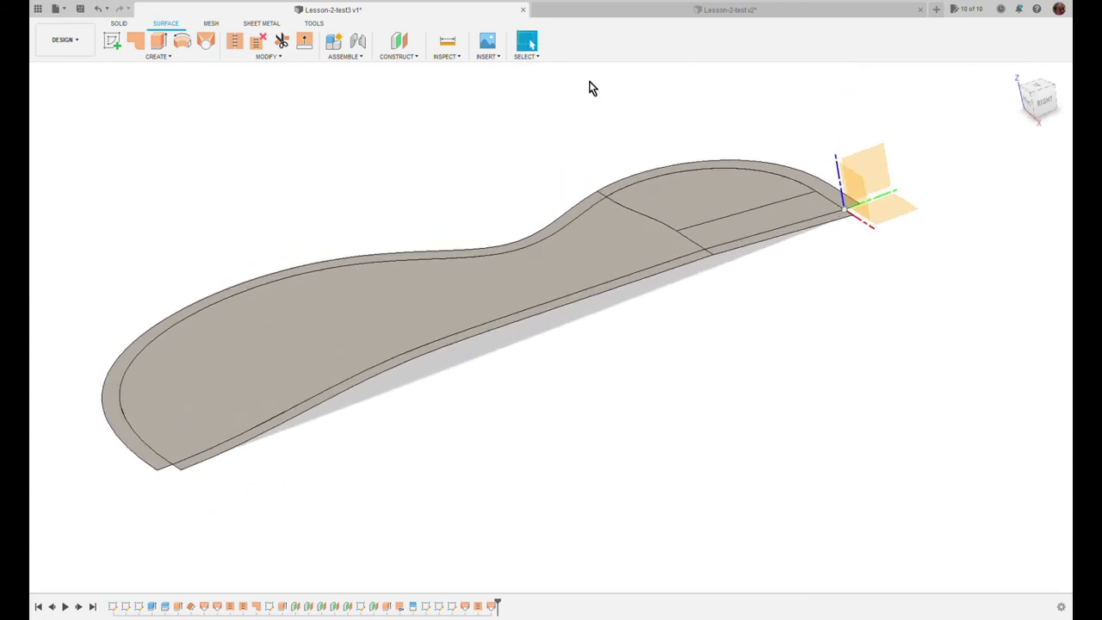
Step: Stitch the long top face and the small end face into one surface
{"action": "left_click", "coordinate": [234, 40]}
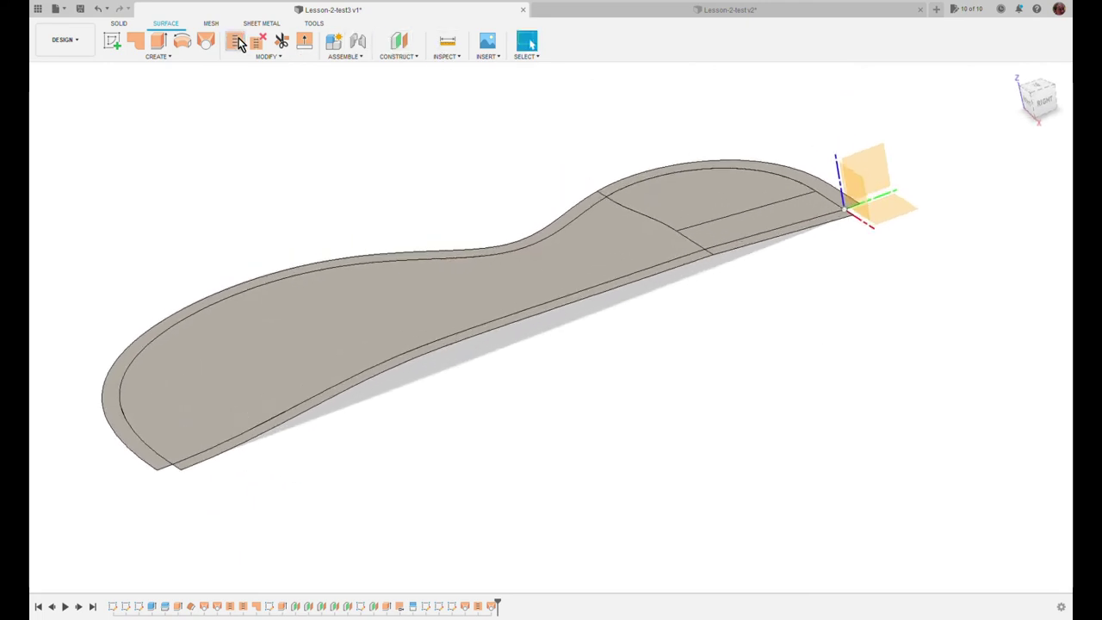
{"action": "left_click", "coordinate": [432, 280]}
{"action": "left_click", "coordinate": [697, 195]}
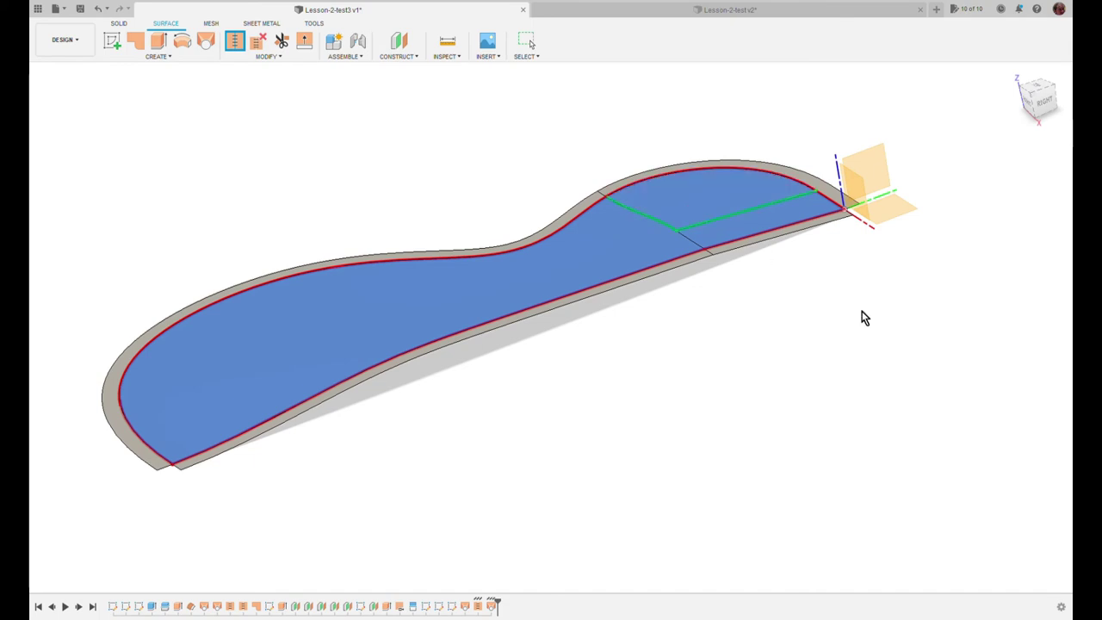
{"action": "key", "text": "Escape"}
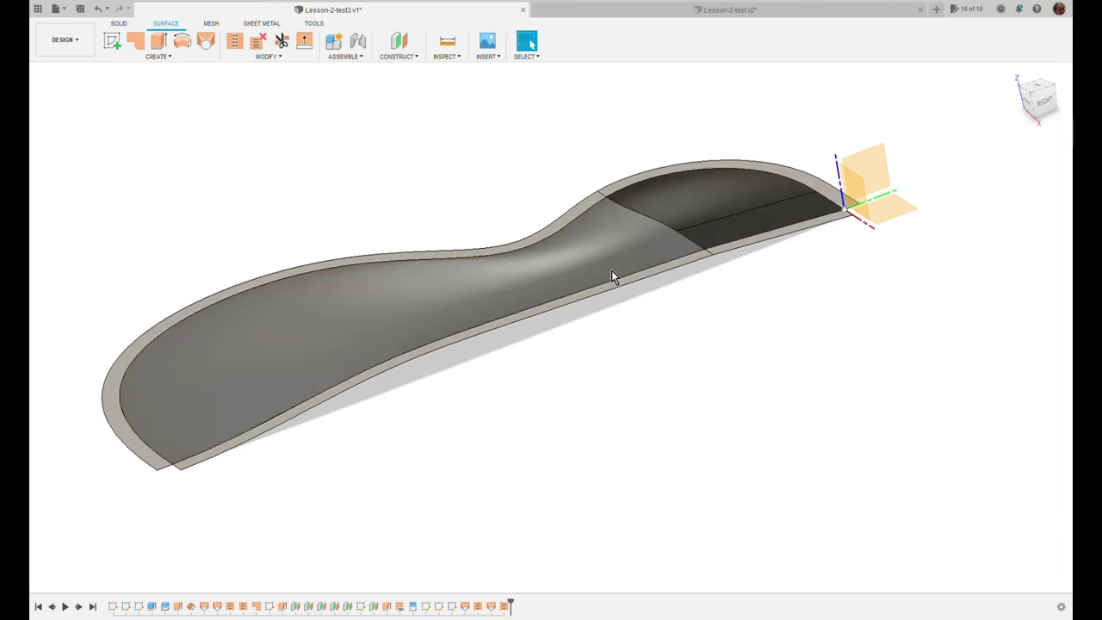
Step: Check the stitched dome from an orbited view, the front view, and home
{"action": "middle_click_drag", "start_coordinate": [647, 492], "coordinate": [700, 509], "text": "shift"}
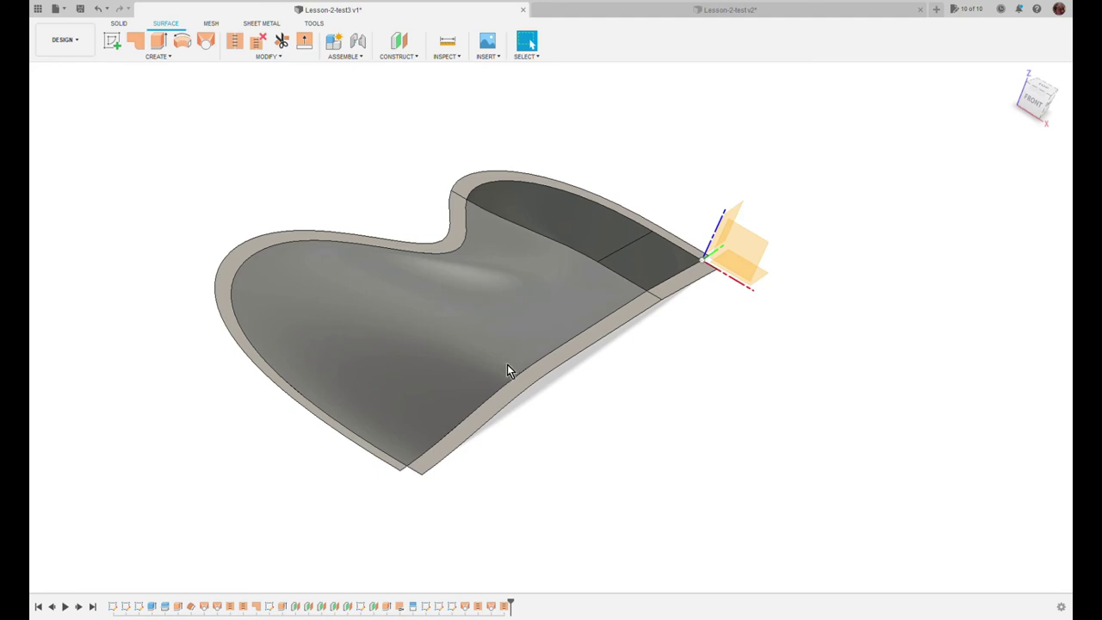
{"action": "left_click", "coordinate": [1033, 103]}
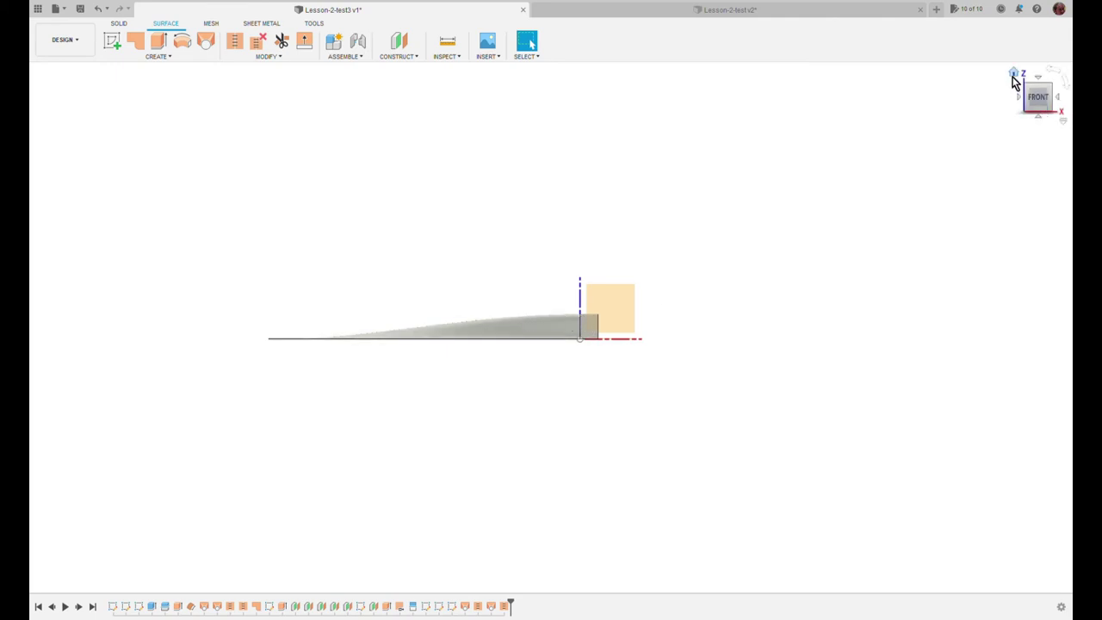
{"action": "left_click", "coordinate": [1014, 74]}
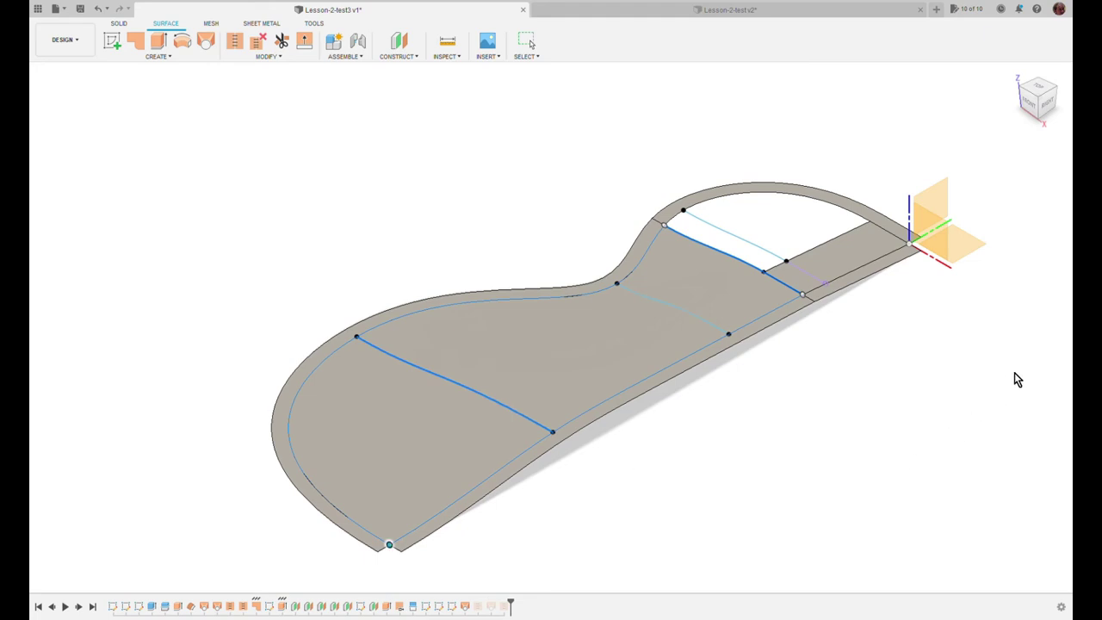
Step: Apply the revised patch and view the resulting dome from the front
{"action": "key", "text": "Return"}
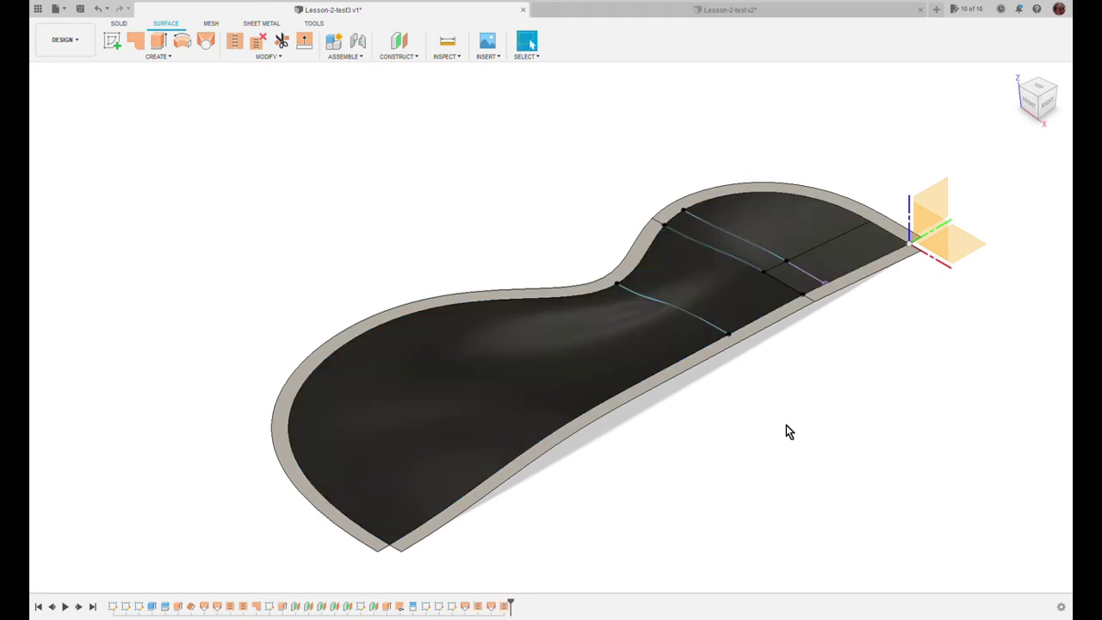
{"action": "middle_click_drag", "start_coordinate": [785, 424], "coordinate": [947, 159], "text": "shift"}
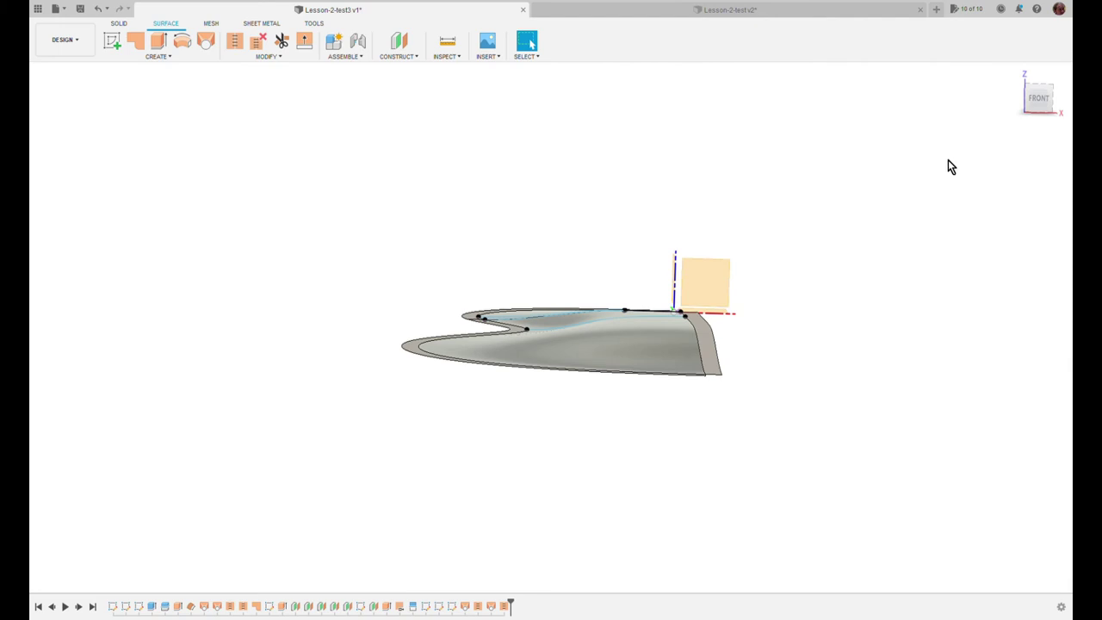
{"action": "left_click", "coordinate": [1039, 101]}
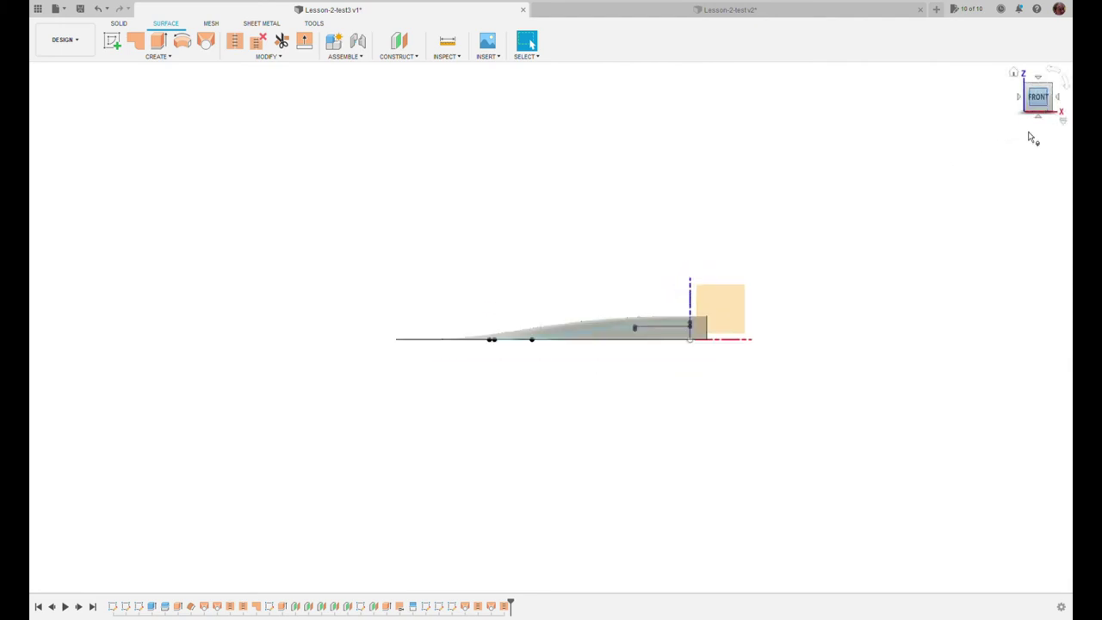
Step: Inspect the dome's profile from oblique angles, the right side, and the home view
{"action": "middle_click_drag", "start_coordinate": [1008, 204], "coordinate": [964, 215], "text": "shift"}
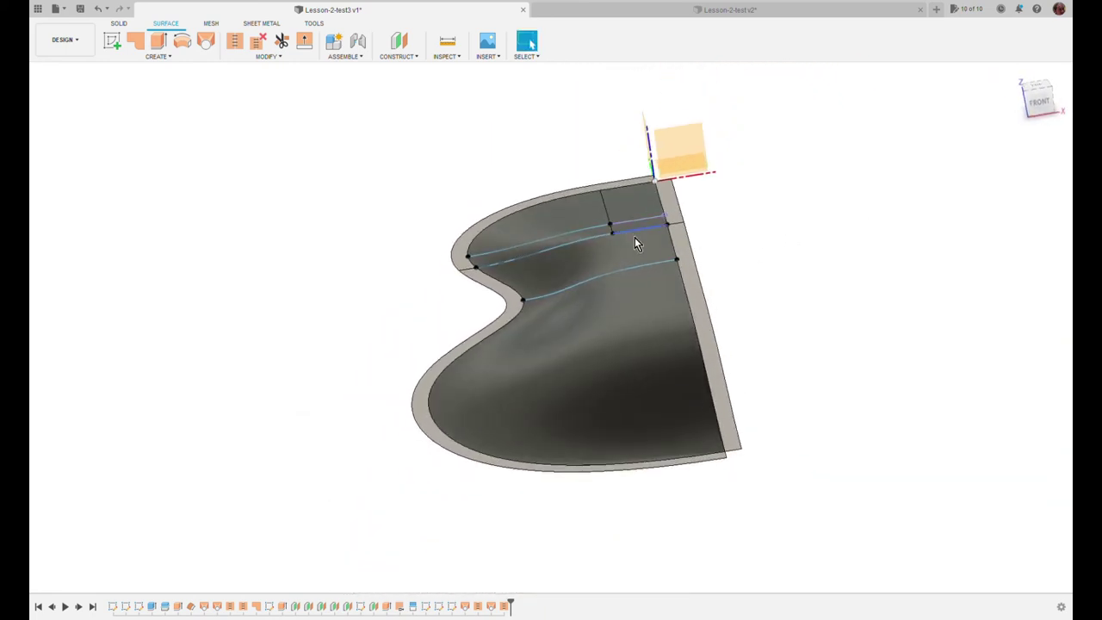
{"action": "middle_click_drag", "start_coordinate": [635, 241], "coordinate": [817, 388], "text": "shift"}
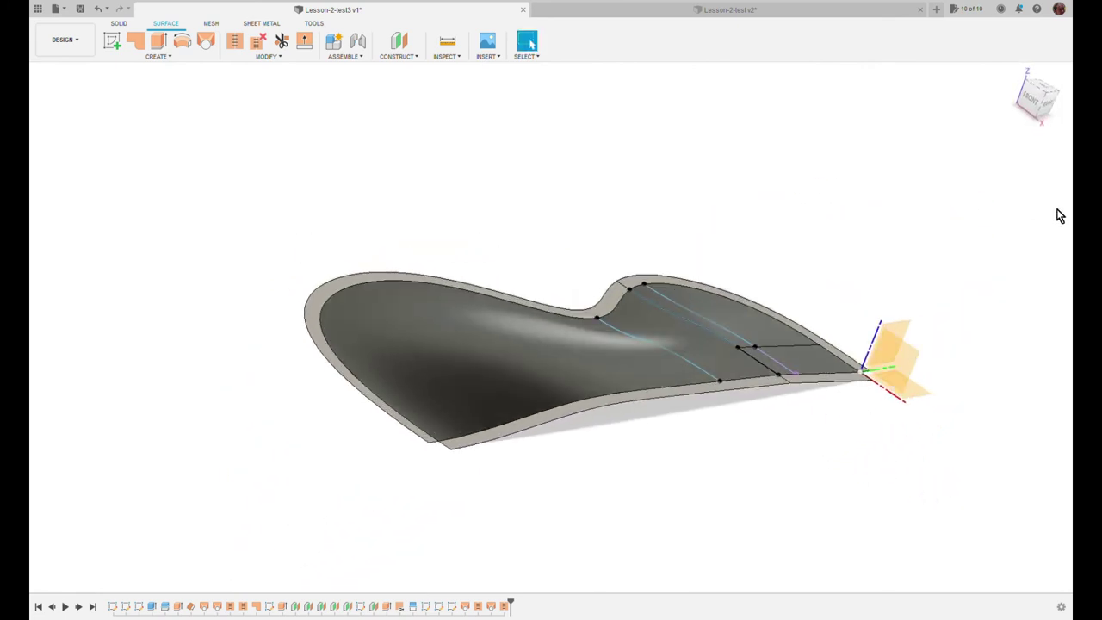
{"action": "left_click", "coordinate": [1048, 97]}
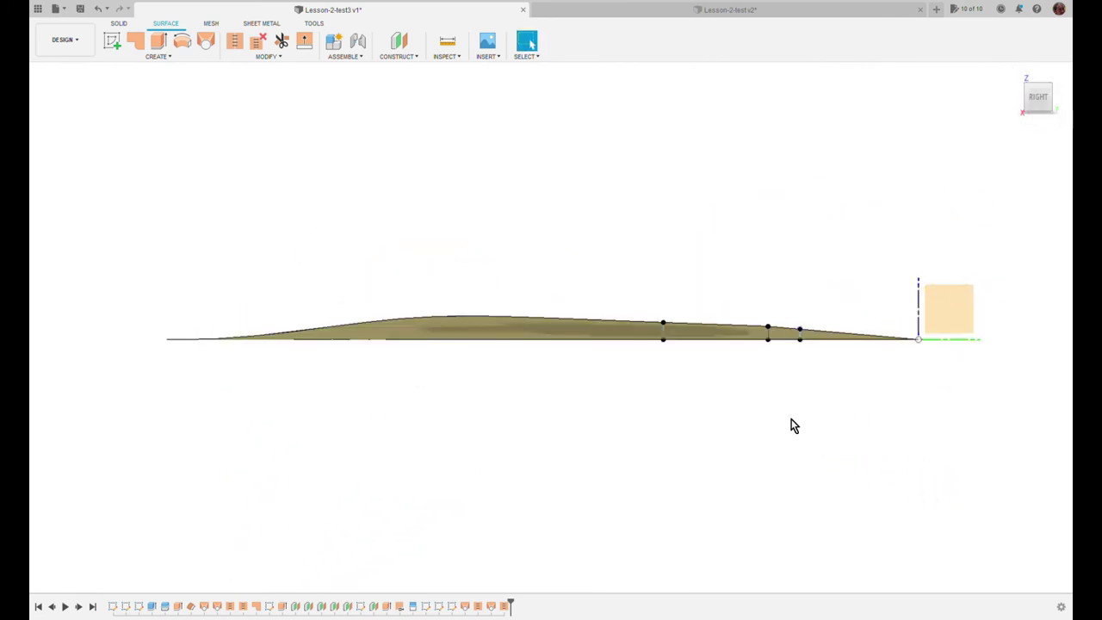
{"action": "mouse_move", "coordinate": [1018, 102]}
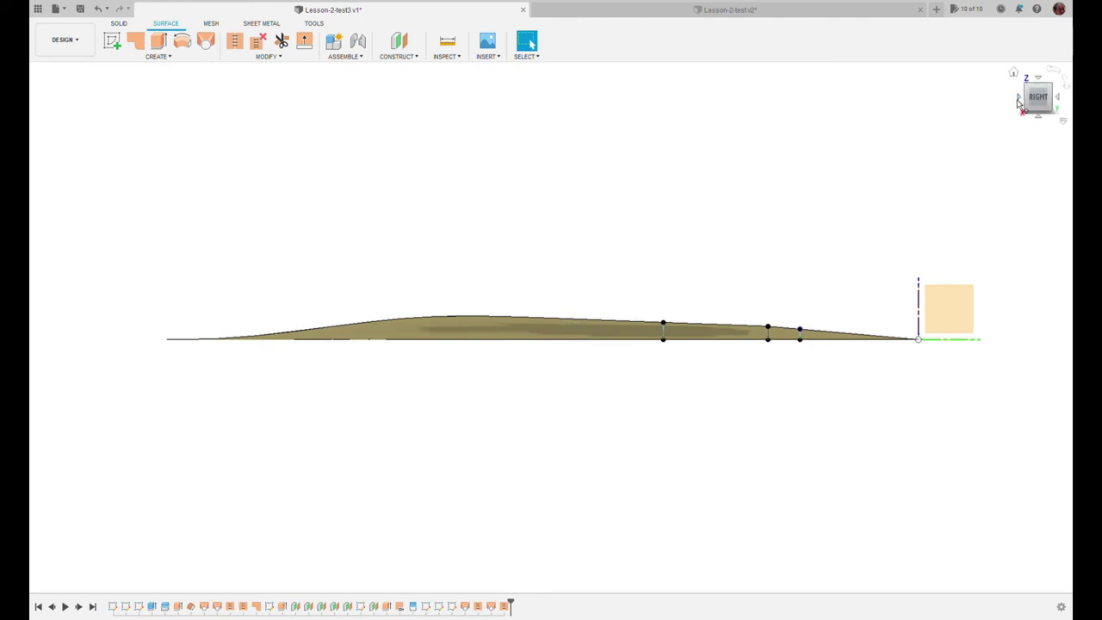
{"action": "left_click", "coordinate": [1014, 76]}
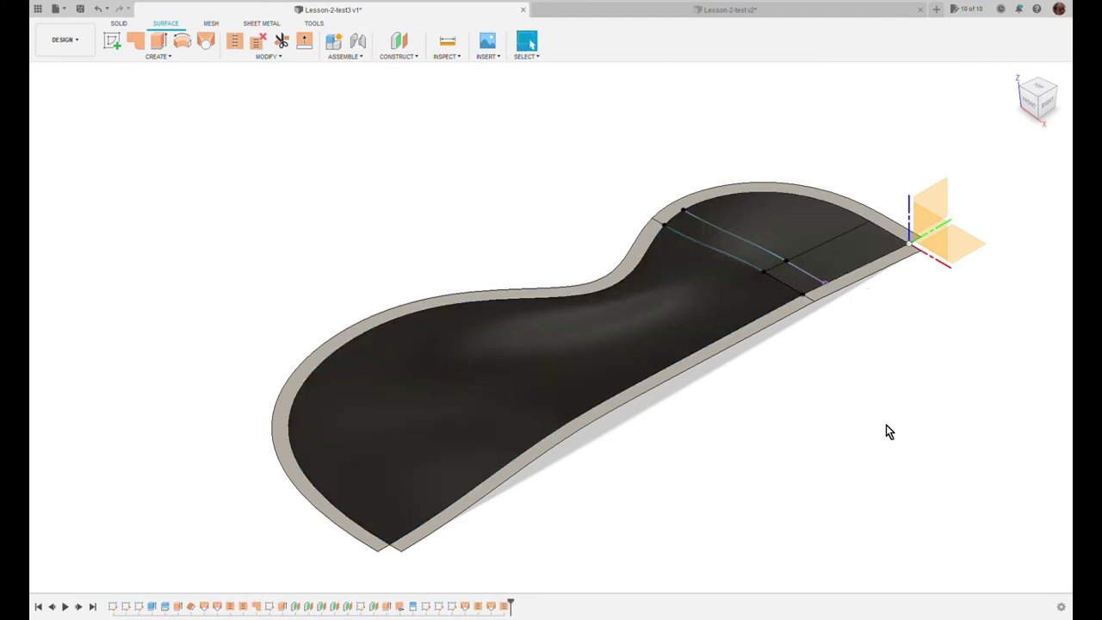
{"action": "mouse_move", "coordinate": [781, 423]}
{"action": "middle_mouse_down", "text": "shift"}
{"action": "mouse_move", "coordinate": [767, 408]}
{"action": "mouse_move", "coordinate": [843, 394]}
{"action": "mouse_move", "coordinate": [832, 386]}
{"action": "mouse_move", "coordinate": [800, 431]}
{"action": "mouse_move", "coordinate": [867, 388]}
{"action": "mouse_move", "coordinate": [878, 411]}
{"action": "mouse_move", "coordinate": [771, 434]}
{"action": "mouse_move", "coordinate": [758, 411]}
{"action": "mouse_move", "coordinate": [772, 401]}
{"action": "mouse_move", "coordinate": [766, 416]}
{"action": "mouse_move", "coordinate": [787, 414]}
{"action": "mouse_move", "coordinate": [763, 402]}
{"action": "mouse_move", "coordinate": [752, 413]}
{"action": "mouse_move", "coordinate": [782, 405]}
{"action": "mouse_move", "coordinate": [770, 410]}
{"action": "mouse_move", "coordinate": [777, 425]}
{"action": "mouse_move", "coordinate": [765, 421]}
{"action": "middle_mouse_up", "text": "shift"}
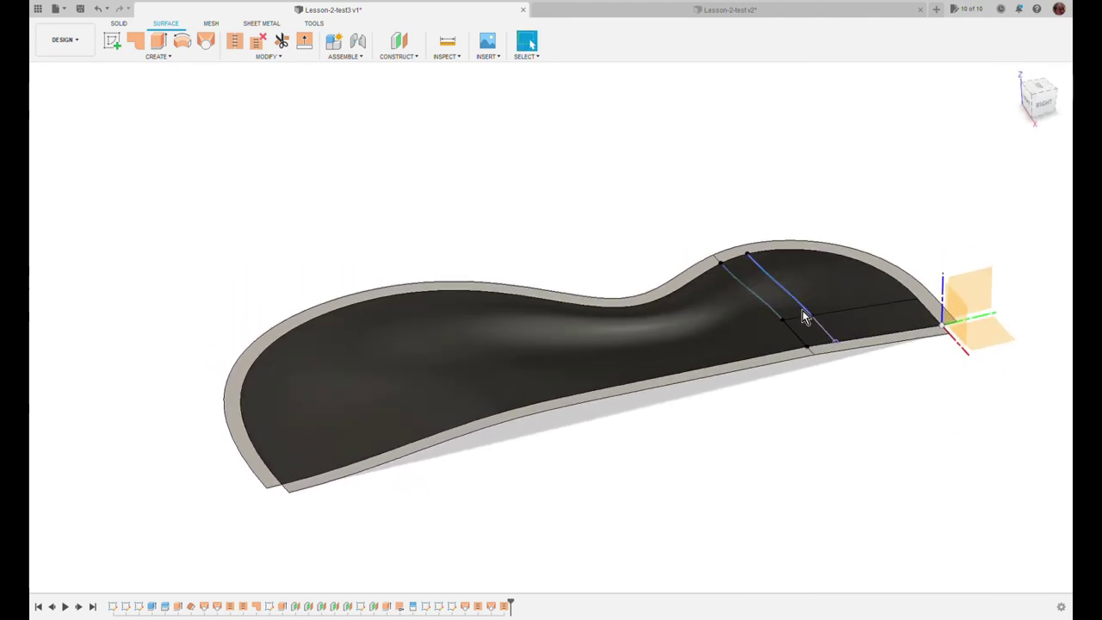
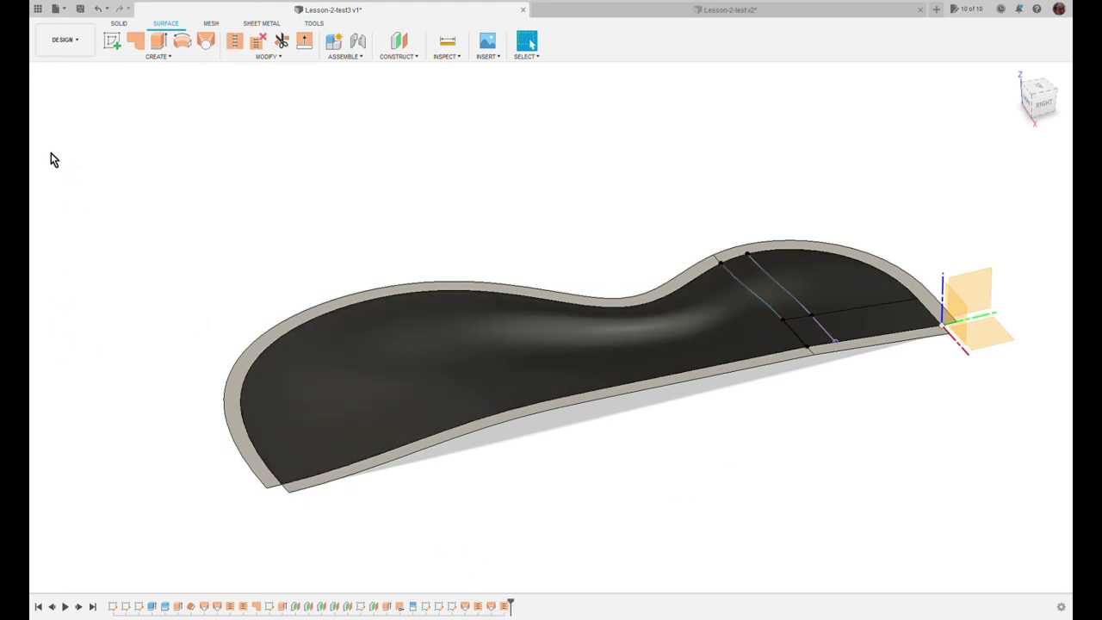
Step: Undo the floor patch and the lower wall strip, then redo the lower wall strip
{"action": "key", "text": "ctrl+z"}
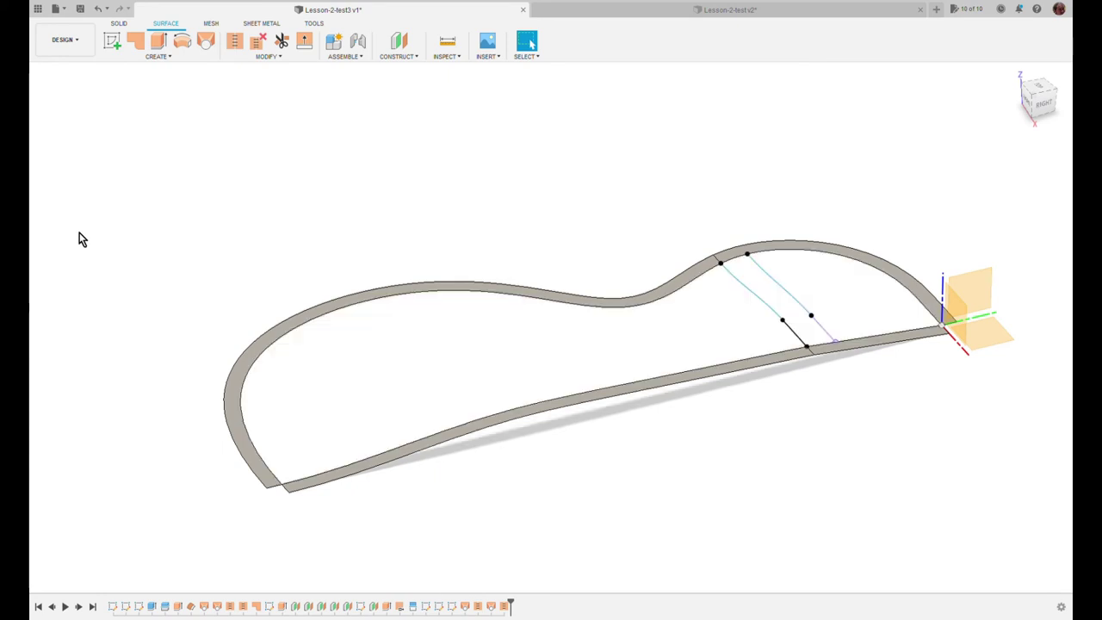
{"action": "key", "text": "ctrl+z"}
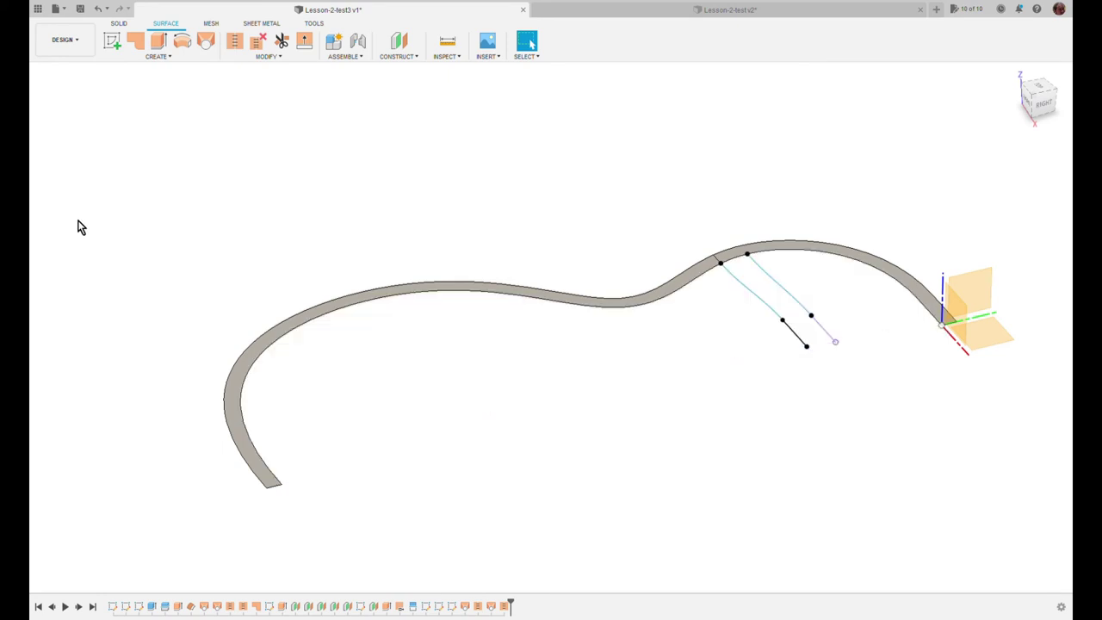
{"action": "key", "text": "ctrl+y"}
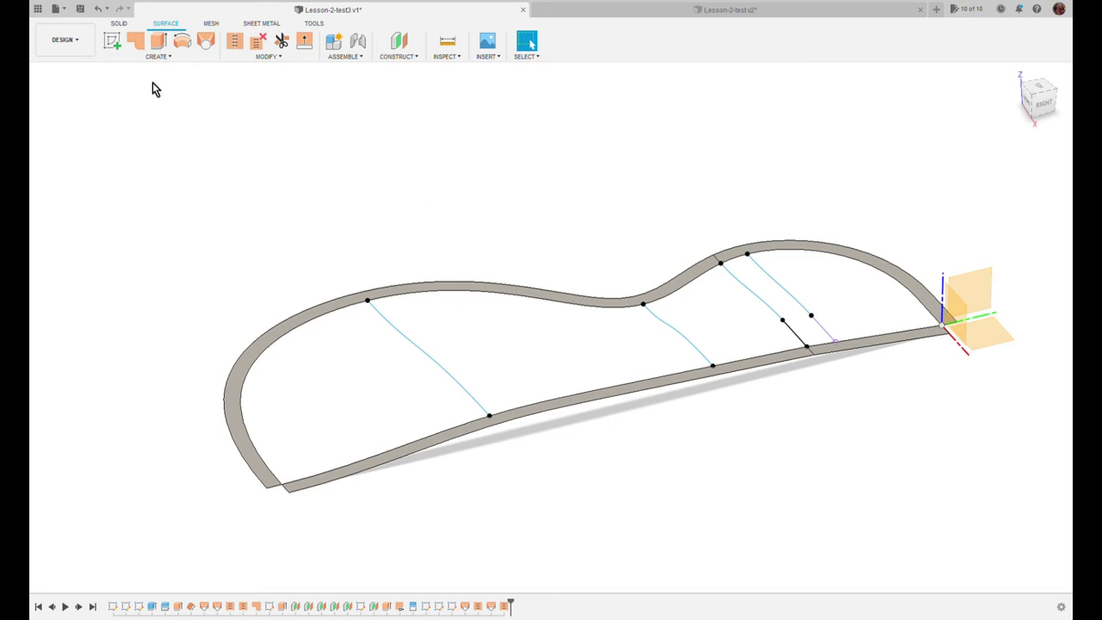
Step: Start a patch surface bounded by the upper inner edge and the bottom edge
{"action": "left_click", "coordinate": [206, 41]}
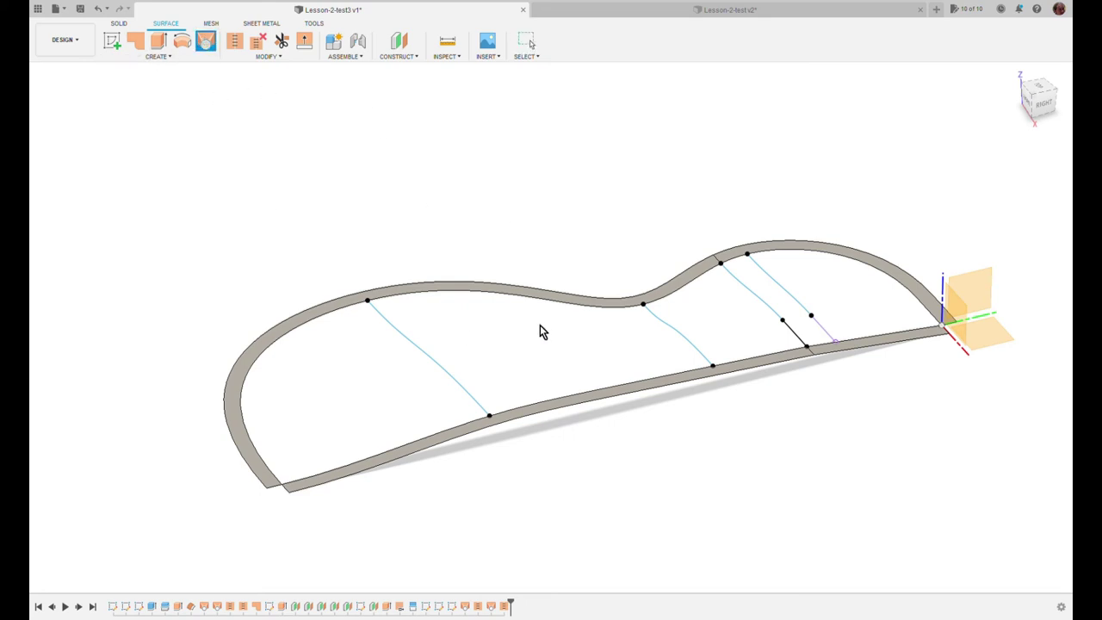
{"action": "middle_click_drag", "start_coordinate": [745, 434], "coordinate": [676, 467]}
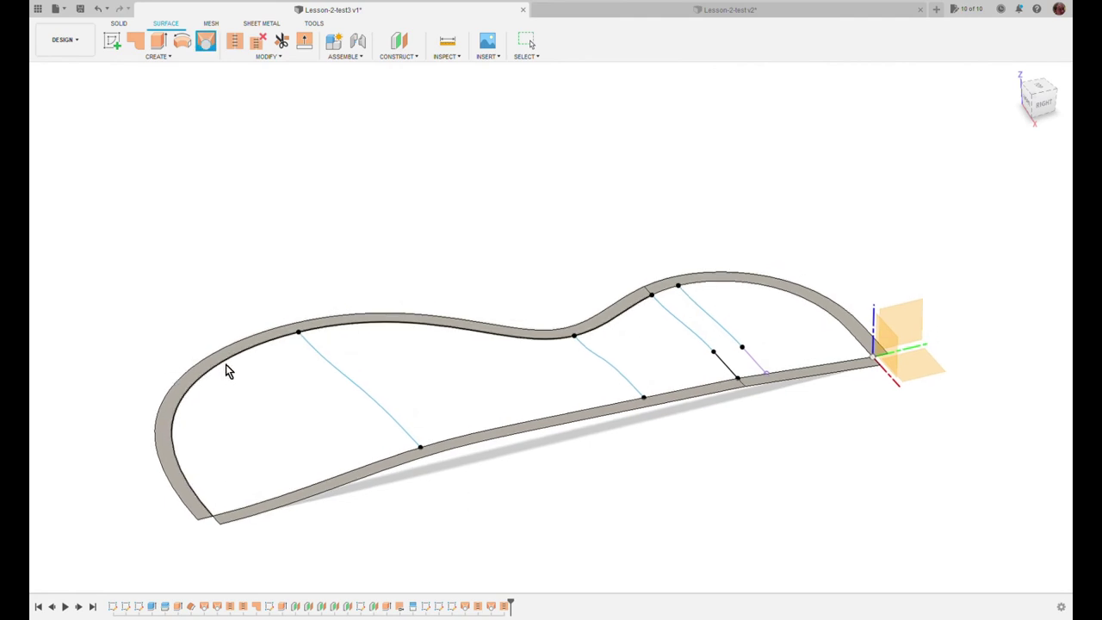
{"action": "left_click", "coordinate": [776, 290]}
{"action": "middle_click_drag", "start_coordinate": [777, 357], "coordinate": [774, 357]}
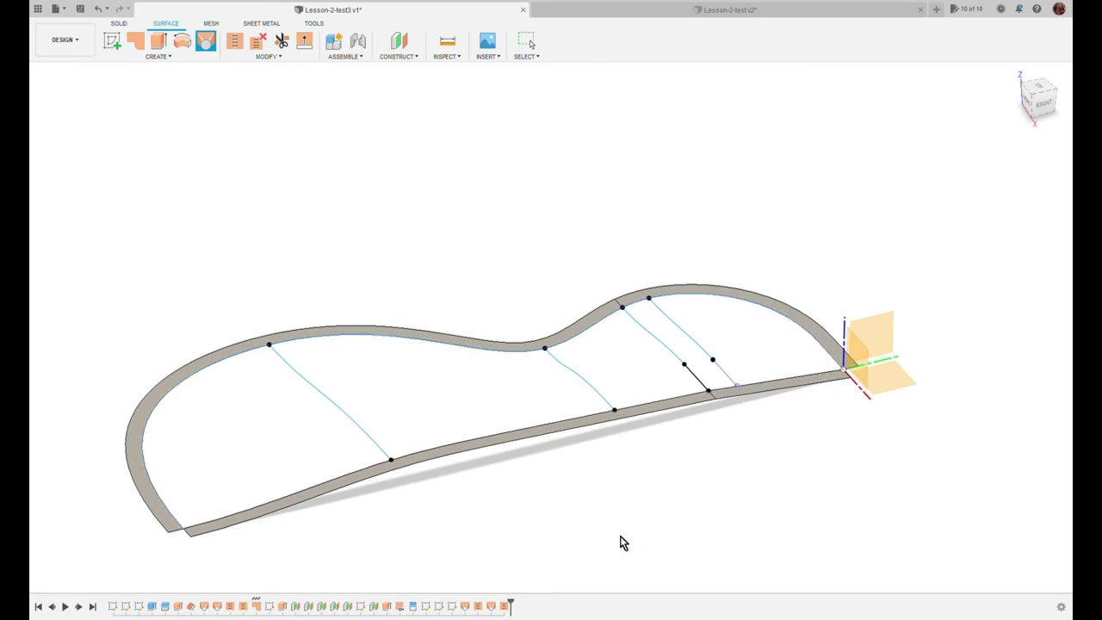
{"action": "left_click", "coordinate": [291, 503]}
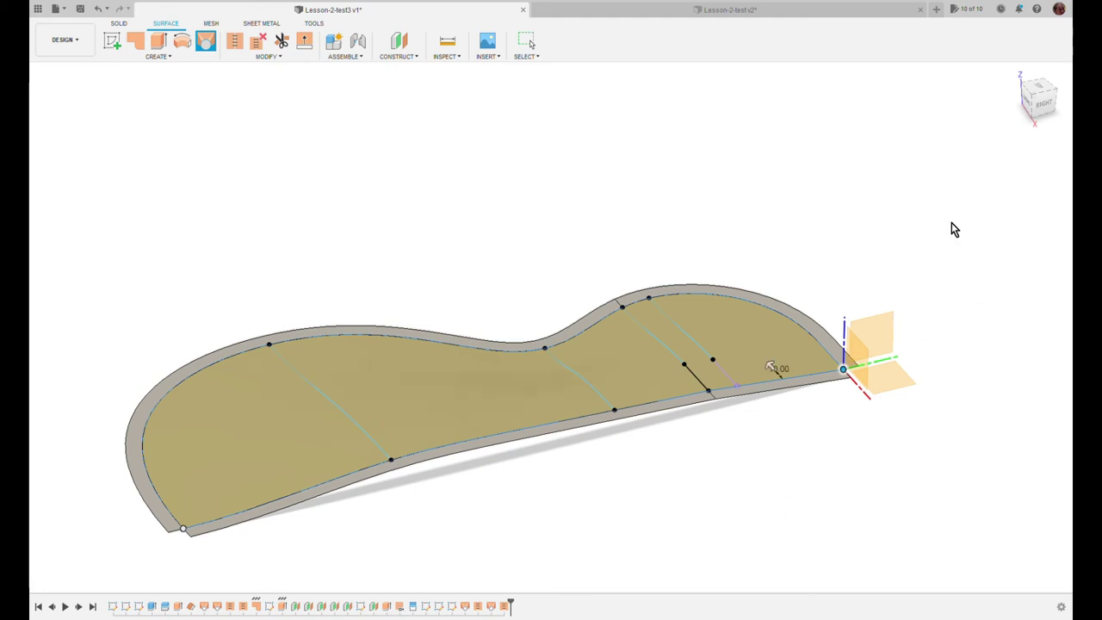
Step: Add the right, middle and lower chord curves as guide rails and confirm the patch
{"action": "left_click", "coordinate": [691, 340]}
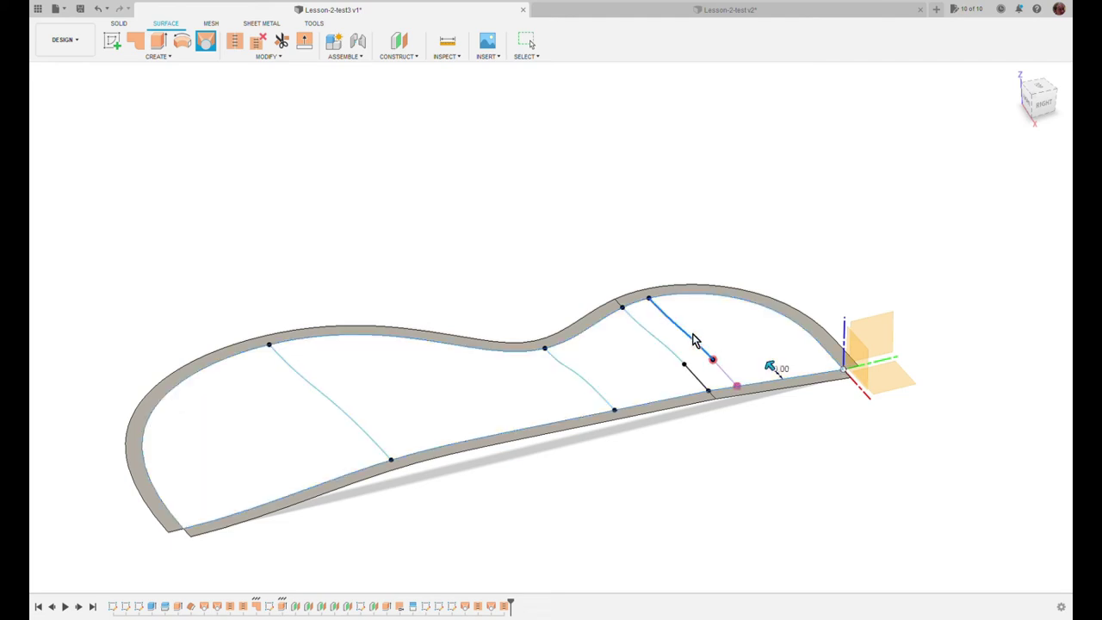
{"action": "left_click", "coordinate": [726, 379]}
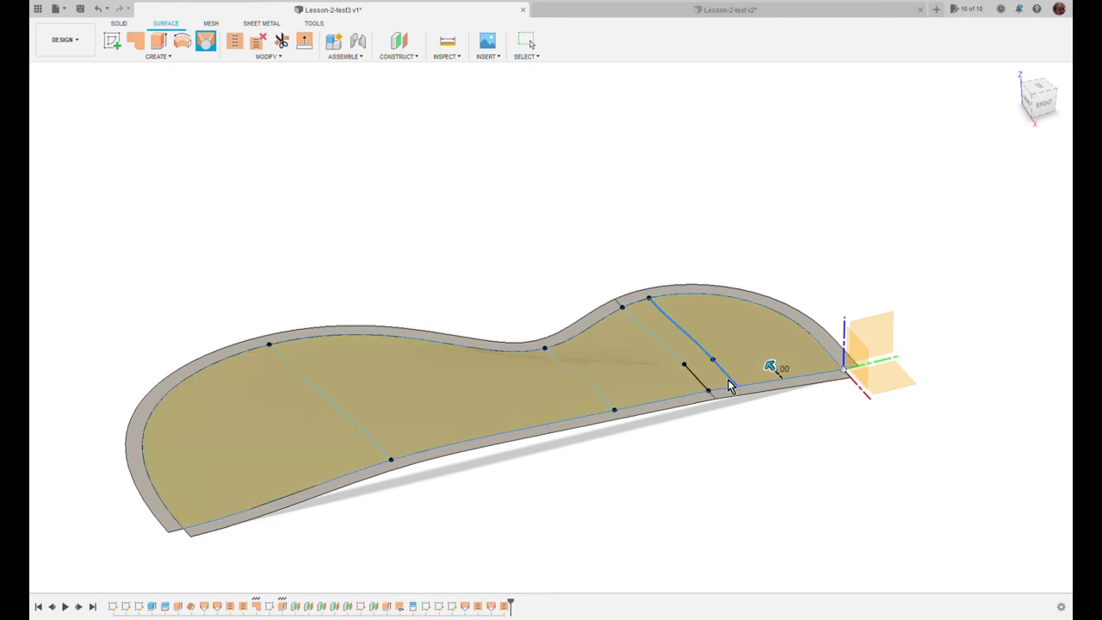
{"action": "left_click", "coordinate": [653, 335]}
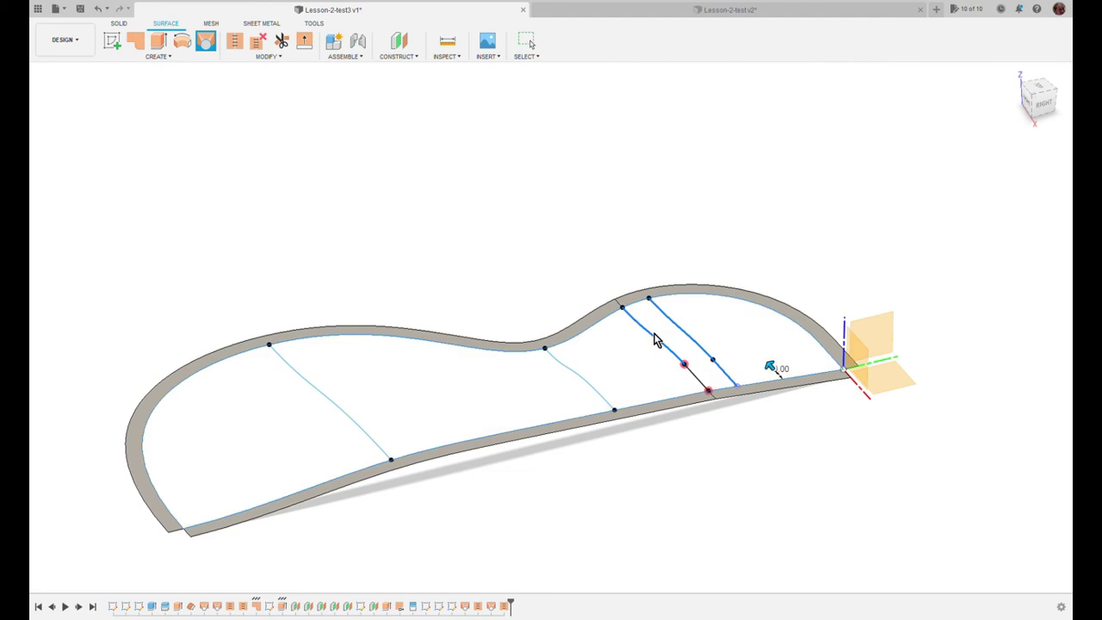
{"action": "left_click", "coordinate": [702, 388]}
{"action": "left_click", "coordinate": [574, 374]}
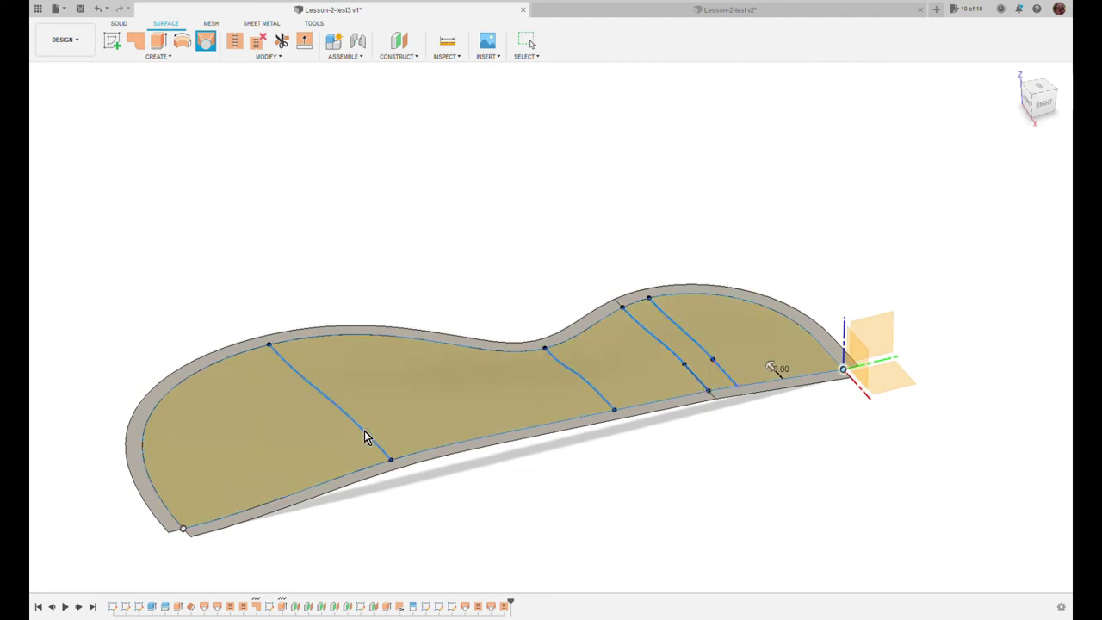
{"action": "key", "text": "Return"}
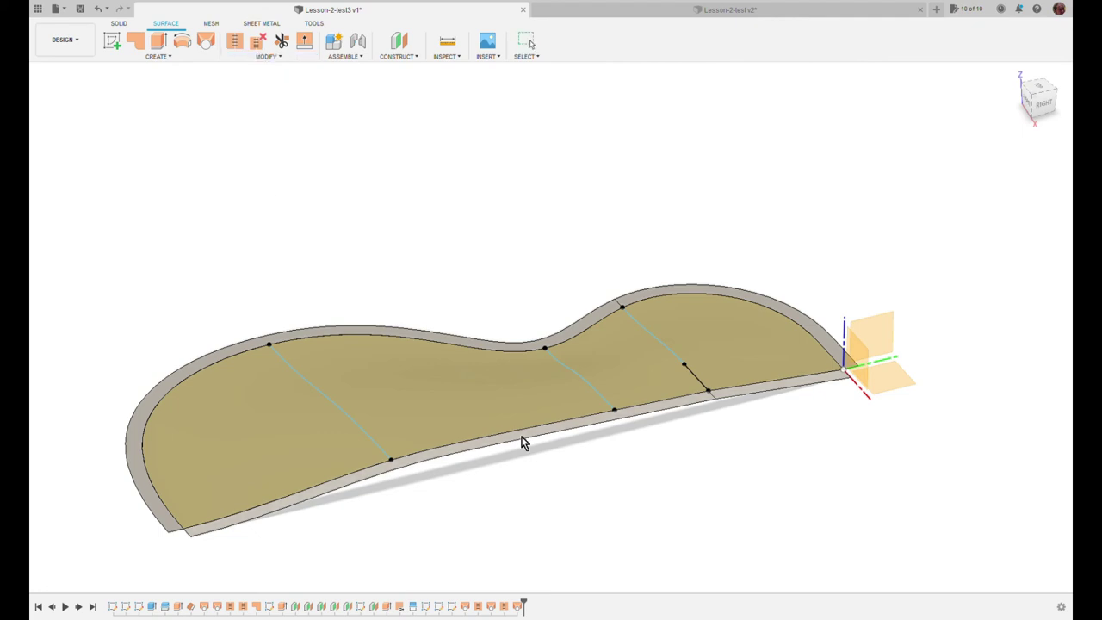
{"action": "left_click", "coordinate": [497, 413]}
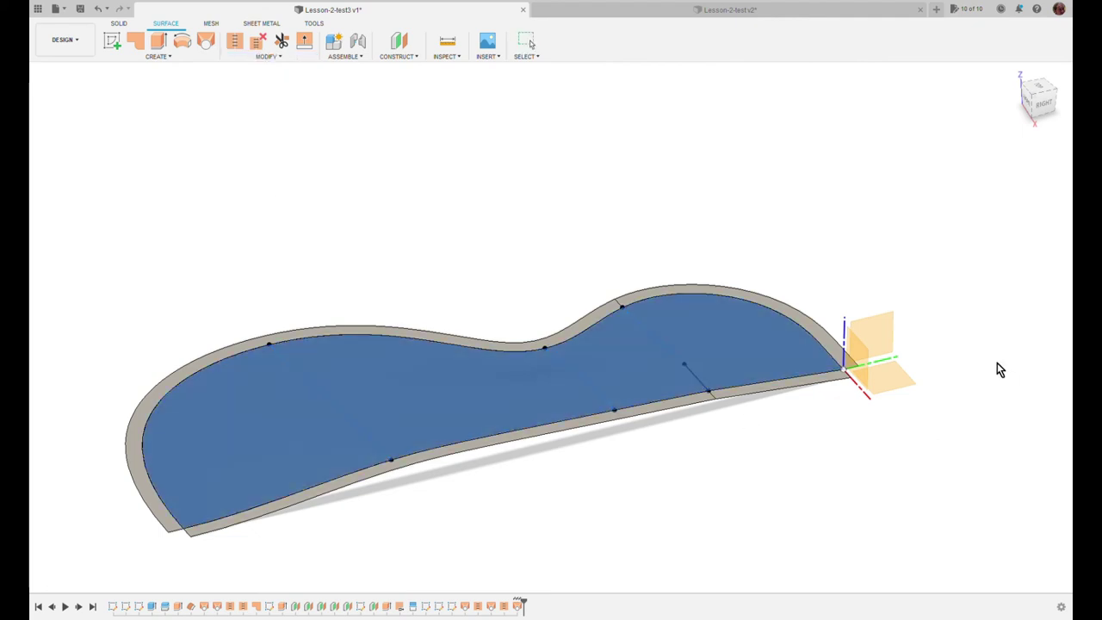
Step: Commit the operation on the selected floor patch and orbit to inspect its shading
{"action": "key", "text": "Return"}
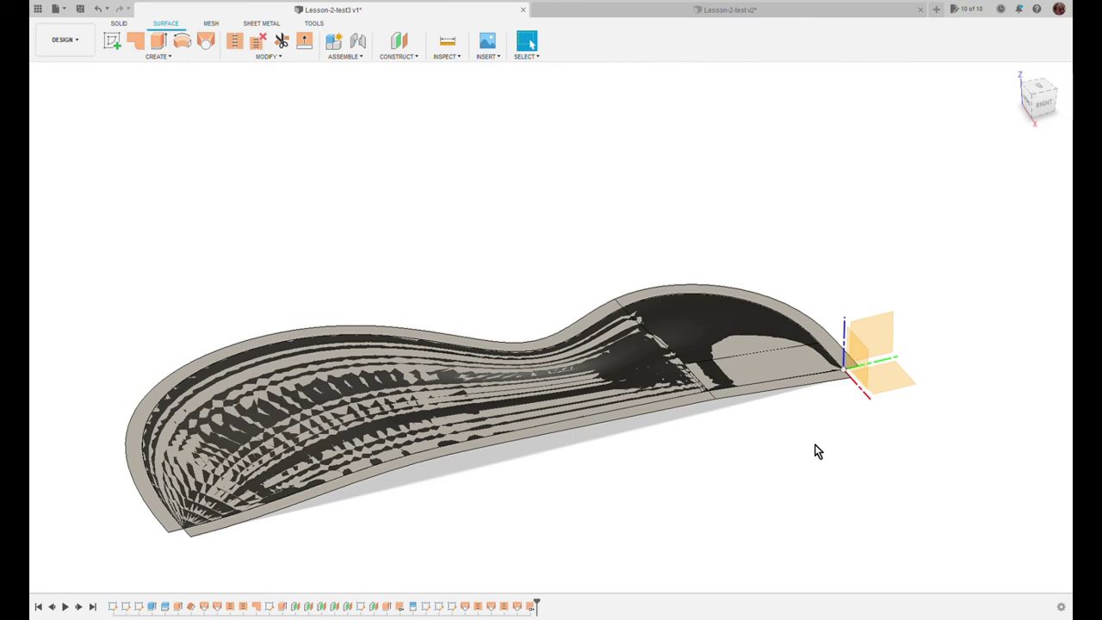
{"action": "mouse_move", "coordinate": [818, 452]}
{"action": "middle_mouse_down", "text": "shift"}
{"action": "mouse_move", "coordinate": [831, 418]}
{"action": "mouse_move", "coordinate": [856, 445]}
{"action": "mouse_move", "coordinate": [810, 402]}
{"action": "mouse_move", "coordinate": [806, 362]}
{"action": "mouse_move", "coordinate": [824, 460]}
{"action": "mouse_move", "coordinate": [859, 470]}
{"action": "mouse_move", "coordinate": [868, 436]}
{"action": "mouse_move", "coordinate": [834, 462]}
{"action": "mouse_move", "coordinate": [819, 460]}
{"action": "middle_mouse_up", "text": "shift"}
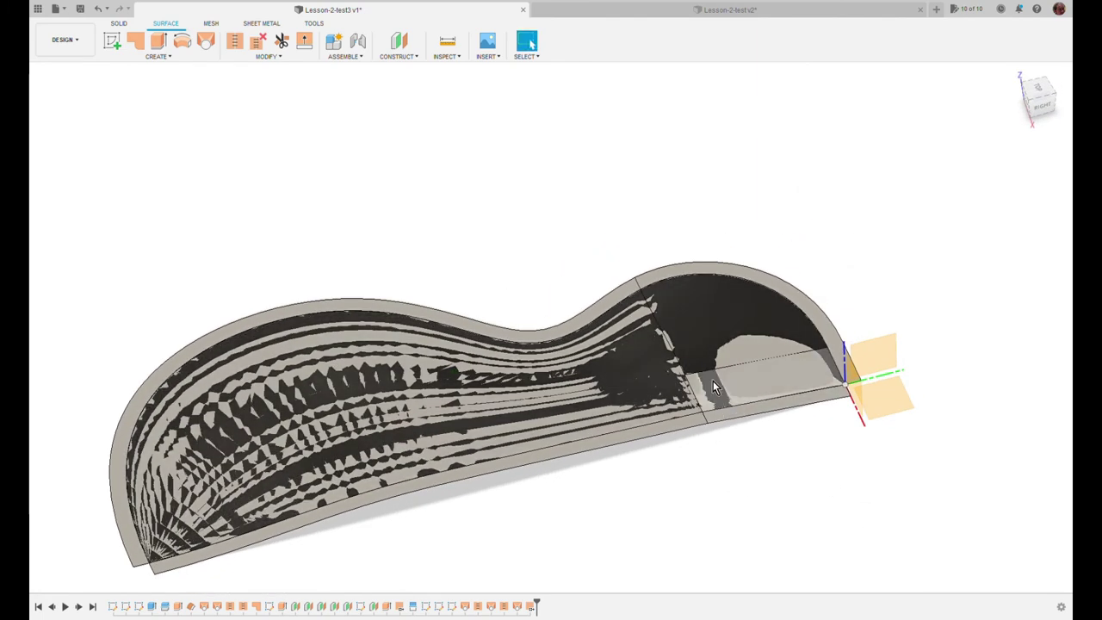
{"action": "scroll", "coordinate": [729, 439], "scroll_direction": "up", "scroll_amount": 6}
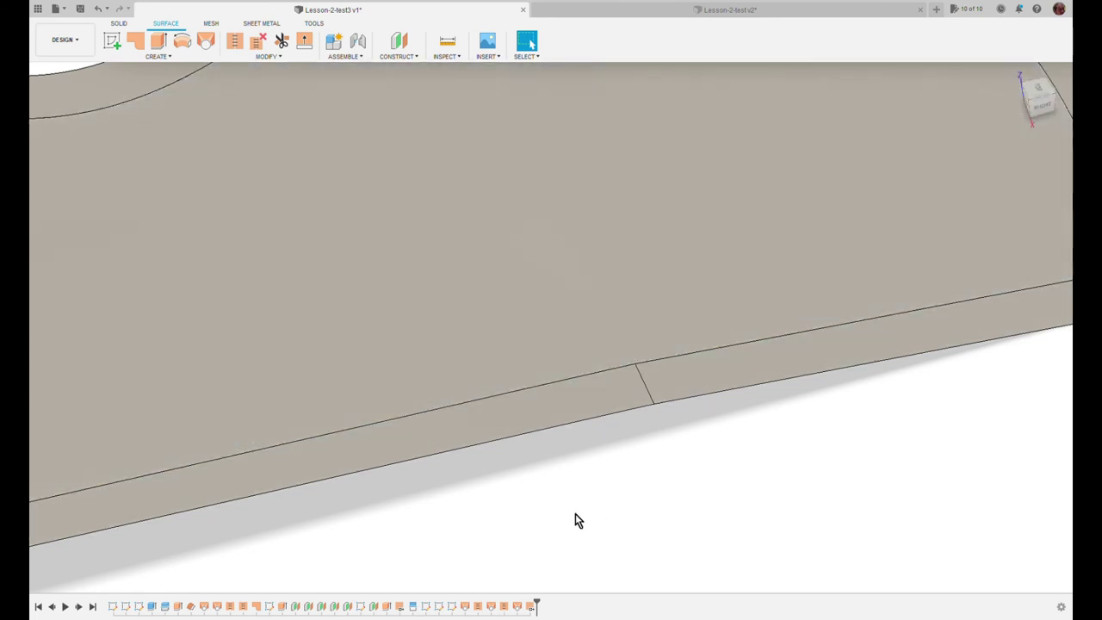
Step: Apply zebra stripe analysis to the floor face and review it from the side
{"action": "scroll", "coordinate": [576, 516], "scroll_direction": "down", "scroll_amount": 3}
{"action": "middle_click_drag", "start_coordinate": [576, 519], "coordinate": [854, 322], "text": "shift"}
{"action": "scroll", "coordinate": [848, 317], "scroll_direction": "down", "scroll_amount": 1}
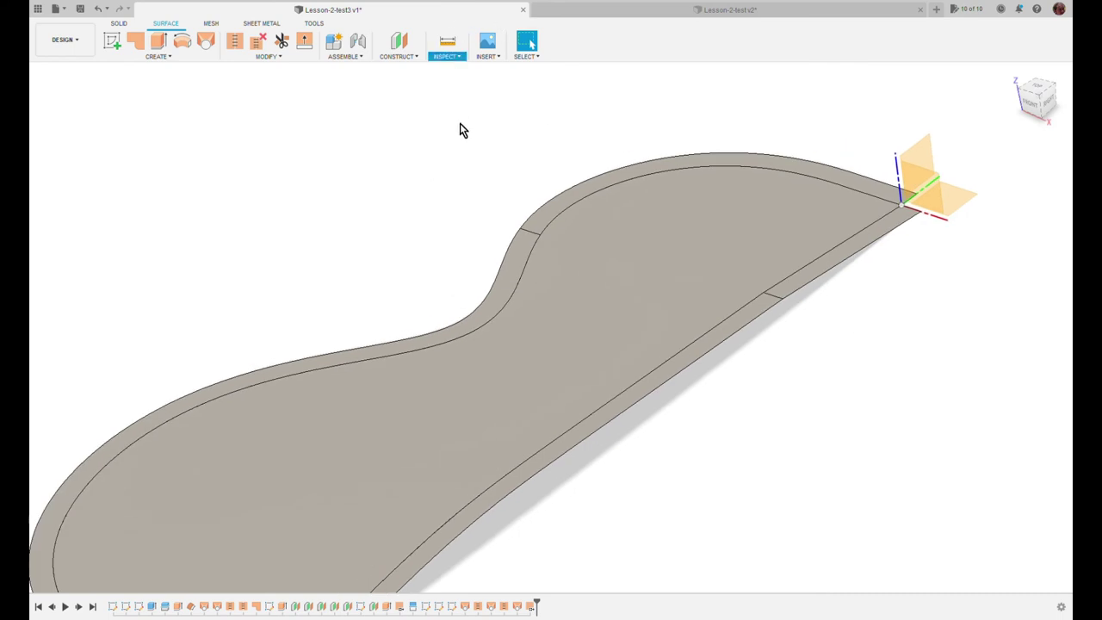
{"action": "left_click", "coordinate": [626, 273]}
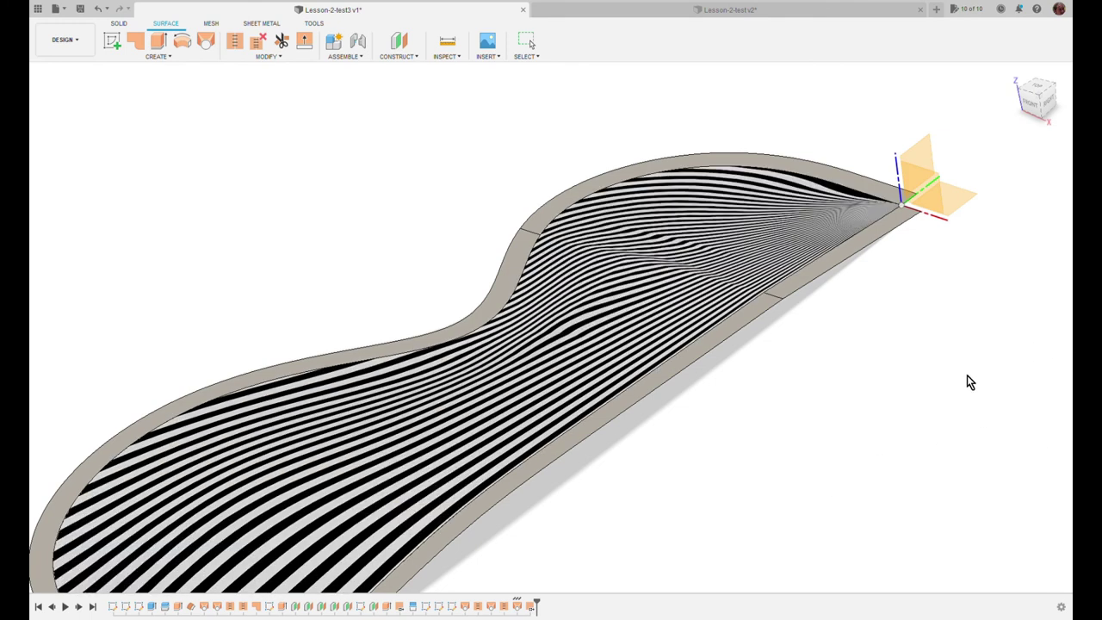
{"action": "mouse_move", "coordinate": [760, 413]}
{"action": "middle_mouse_down", "text": "shift"}
{"action": "mouse_move", "coordinate": [726, 421]}
{"action": "mouse_move", "coordinate": [743, 438]}
{"action": "mouse_move", "coordinate": [735, 433]}
{"action": "mouse_move", "coordinate": [755, 413]}
{"action": "mouse_move", "coordinate": [770, 422]}
{"action": "middle_mouse_up", "text": "shift"}
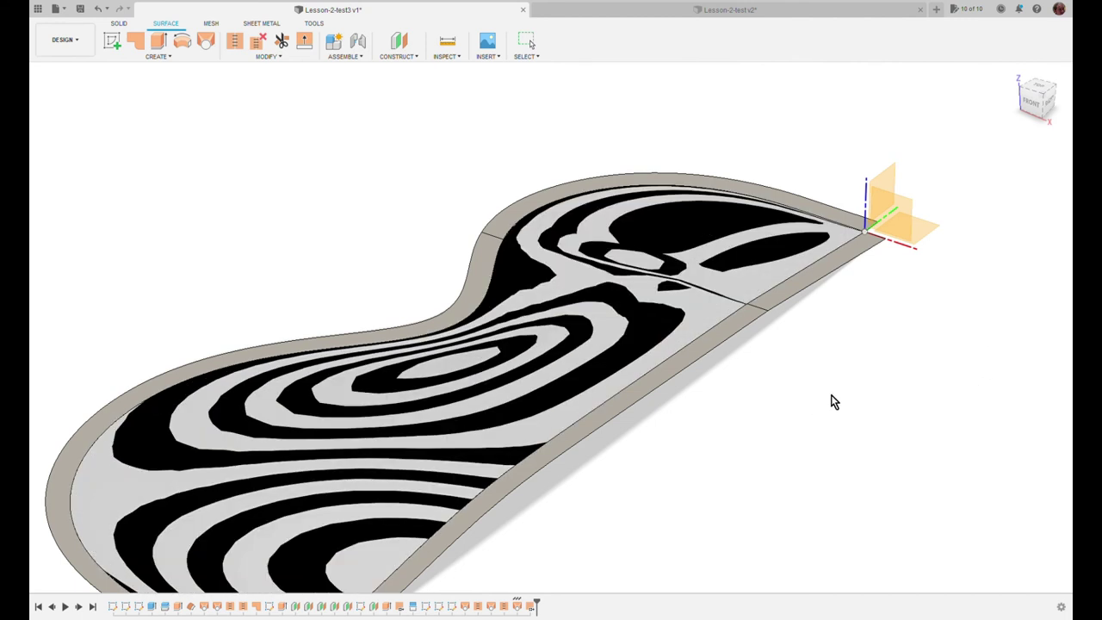
{"action": "middle_click_drag", "start_coordinate": [834, 402], "coordinate": [853, 425]}
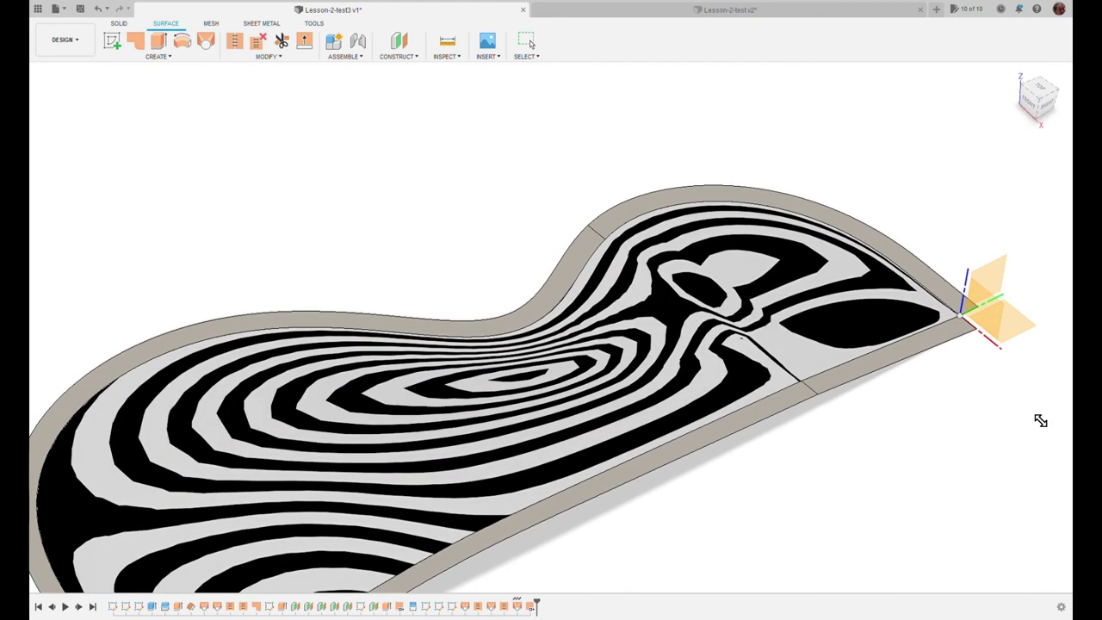
Step: Dismiss the zebra analysis and hide the dense isocurves on the floor surface
{"action": "key", "text": "Escape"}
{"action": "scroll", "coordinate": [934, 385], "scroll_direction": "up", "scroll_amount": 2}
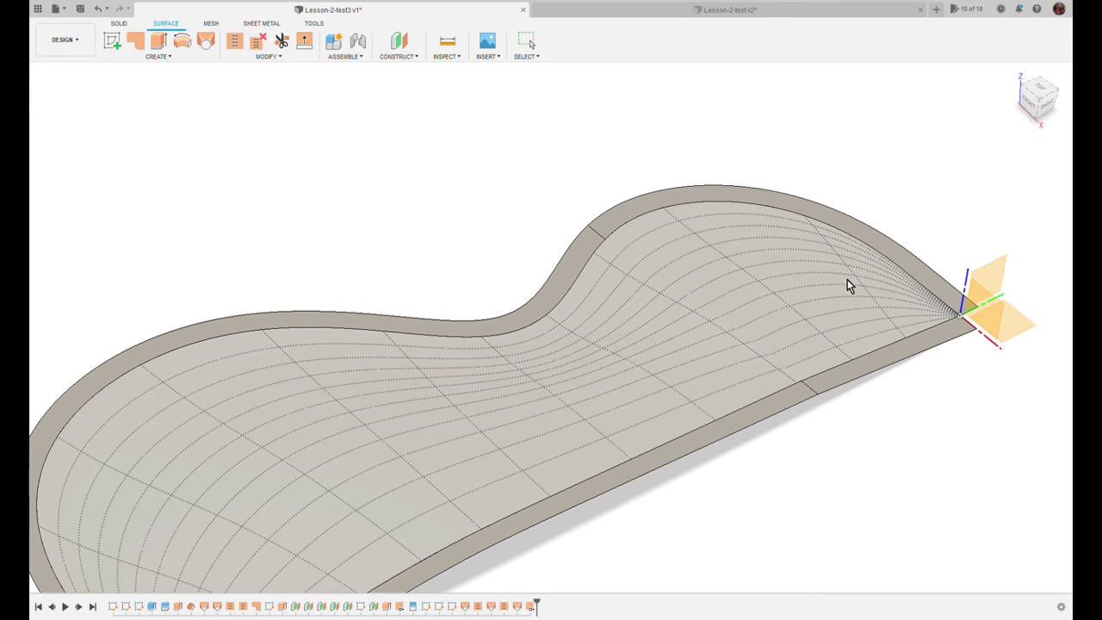
{"action": "key", "text": "Escape"}
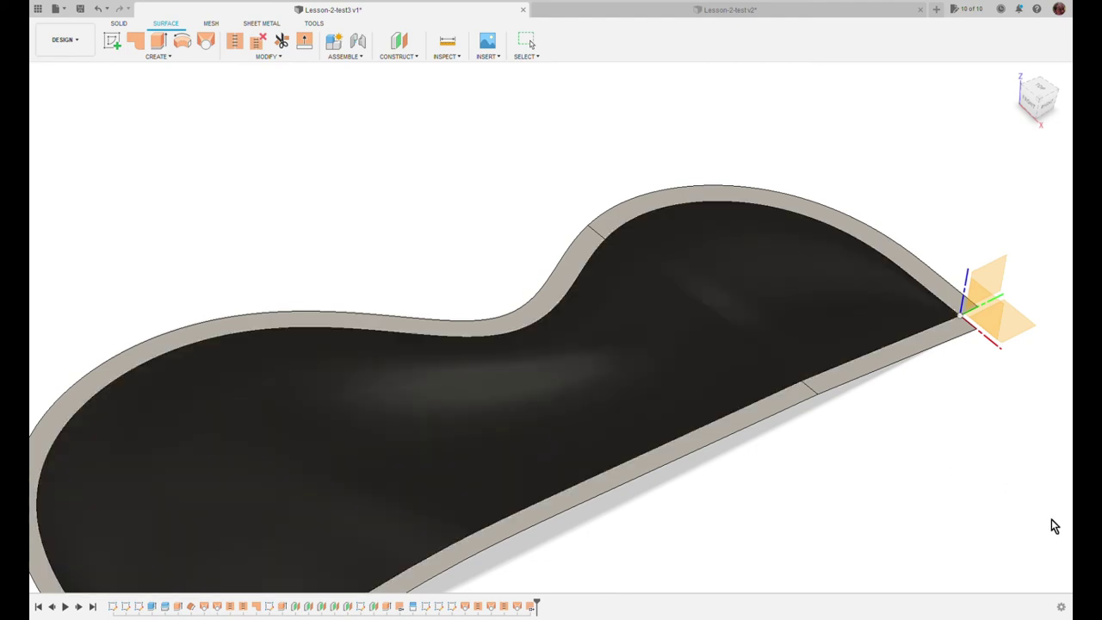
Step: Confirm the floor patch edit with its guide rails and orbit to check the surface
{"action": "key", "text": "Escape"}
{"action": "mouse_move", "coordinate": [880, 443]}
{"action": "middle_mouse_down", "text": "shift"}
{"action": "mouse_move", "coordinate": [856, 416]}
{"action": "mouse_move", "coordinate": [869, 419]}
{"action": "mouse_move", "coordinate": [870, 436]}
{"action": "mouse_move", "coordinate": [863, 428]}
{"action": "mouse_move", "coordinate": [872, 425]}
{"action": "mouse_move", "coordinate": [863, 431]}
{"action": "middle_mouse_up", "text": "shift"}
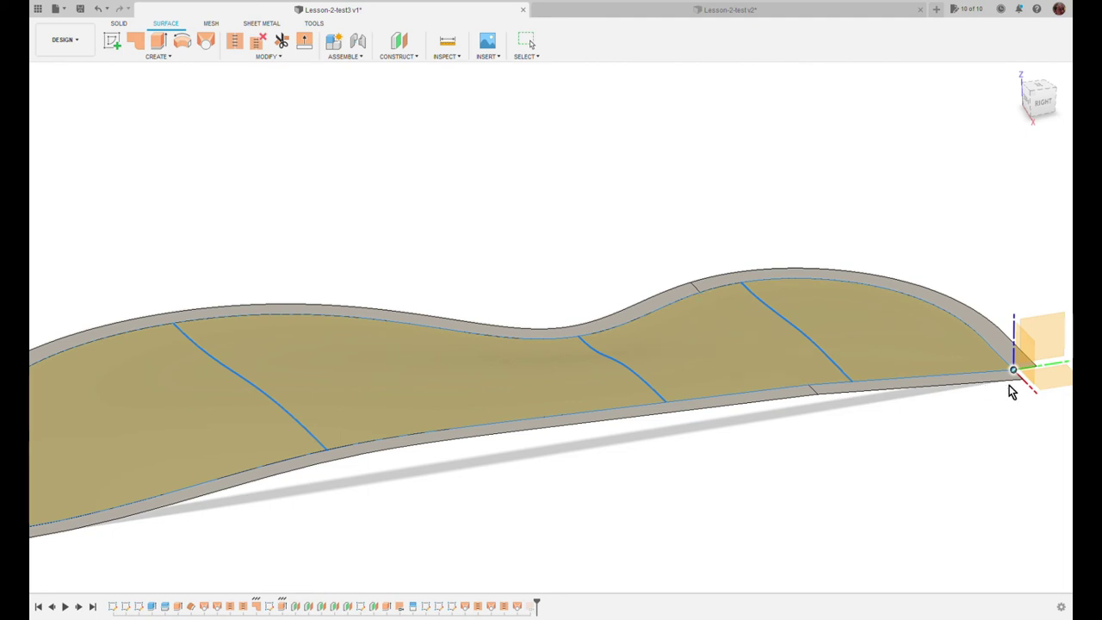
{"action": "key", "text": "Return"}
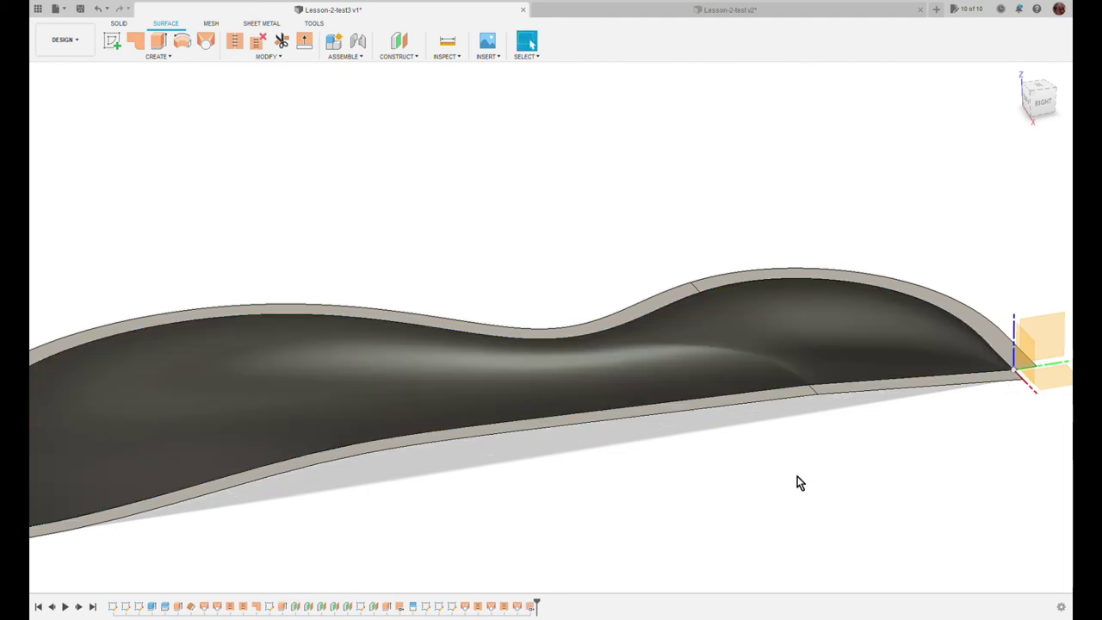
{"action": "mouse_move", "coordinate": [801, 482]}
{"action": "middle_mouse_down", "text": "shift"}
{"action": "mouse_move", "coordinate": [821, 519]}
{"action": "mouse_move", "coordinate": [782, 474]}
{"action": "mouse_move", "coordinate": [750, 473]}
{"action": "mouse_move", "coordinate": [821, 479]}
{"action": "mouse_move", "coordinate": [868, 467]}
{"action": "mouse_move", "coordinate": [855, 450]}
{"action": "mouse_move", "coordinate": [820, 480]}
{"action": "mouse_move", "coordinate": [789, 479]}
{"action": "mouse_move", "coordinate": [761, 457]}
{"action": "mouse_move", "coordinate": [815, 476]}
{"action": "mouse_move", "coordinate": [869, 452]}
{"action": "mouse_move", "coordinate": [869, 438]}
{"action": "mouse_move", "coordinate": [804, 468]}
{"action": "mouse_move", "coordinate": [789, 491]}
{"action": "mouse_move", "coordinate": [769, 462]}
{"action": "mouse_move", "coordinate": [806, 485]}
{"action": "mouse_move", "coordinate": [827, 462]}
{"action": "mouse_move", "coordinate": [795, 464]}
{"action": "middle_mouse_up", "text": "shift"}
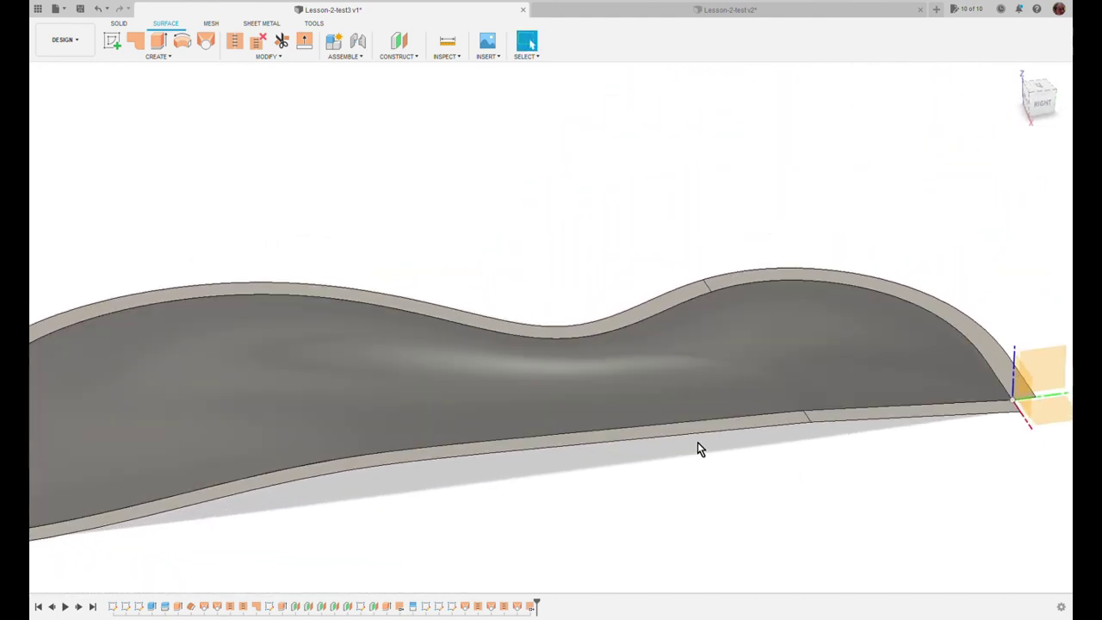
Step: Add the right chord curve chain as a guide rail and rebuild the floor patch
{"action": "mouse_move", "coordinate": [698, 444]}
{"action": "middle_mouse_down", "text": "shift"}
{"action": "mouse_move", "coordinate": [895, 507]}
{"action": "mouse_move", "coordinate": [908, 468]}
{"action": "mouse_move", "coordinate": [969, 463]}
{"action": "mouse_move", "coordinate": [835, 500]}
{"action": "mouse_move", "coordinate": [825, 518]}
{"action": "mouse_move", "coordinate": [836, 521]}
{"action": "middle_mouse_up", "text": "shift"}
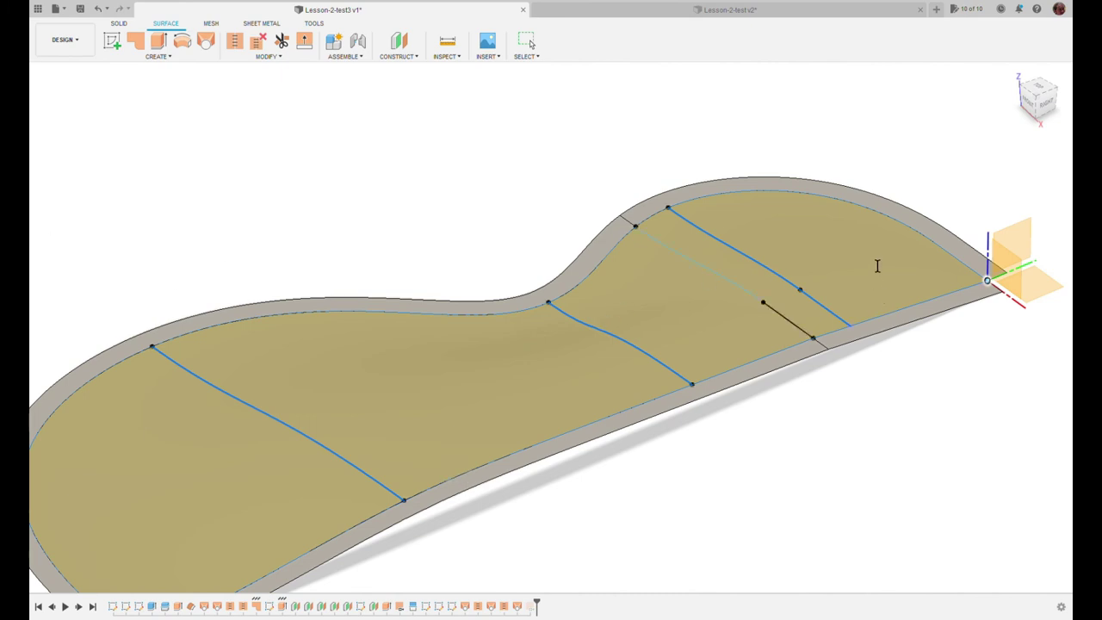
{"action": "left_click", "coordinate": [748, 298]}
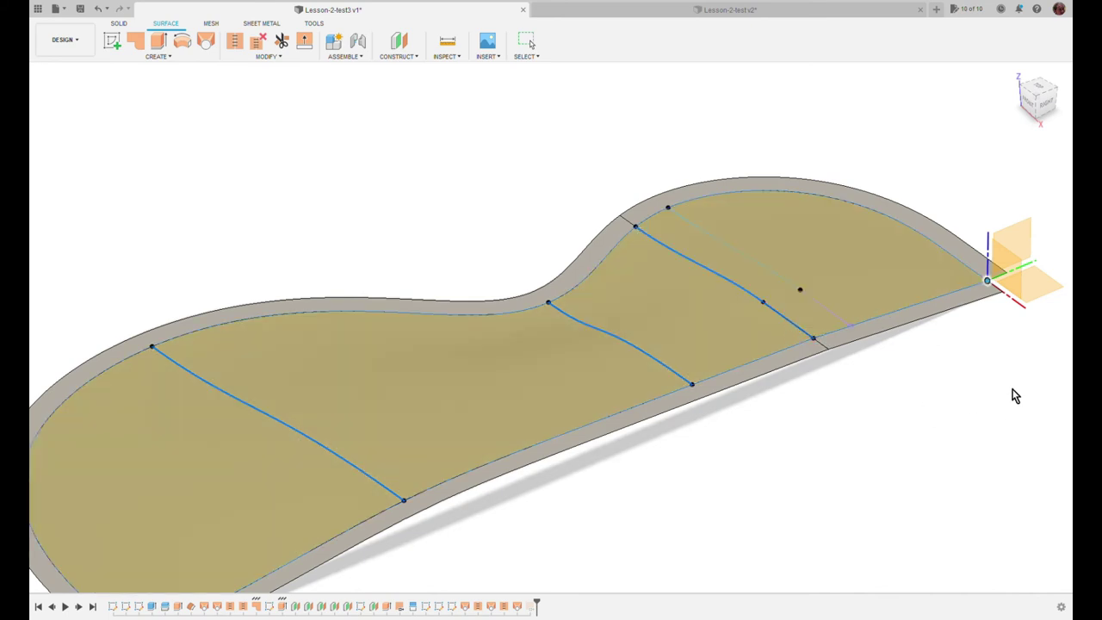
{"action": "key", "text": "Return"}
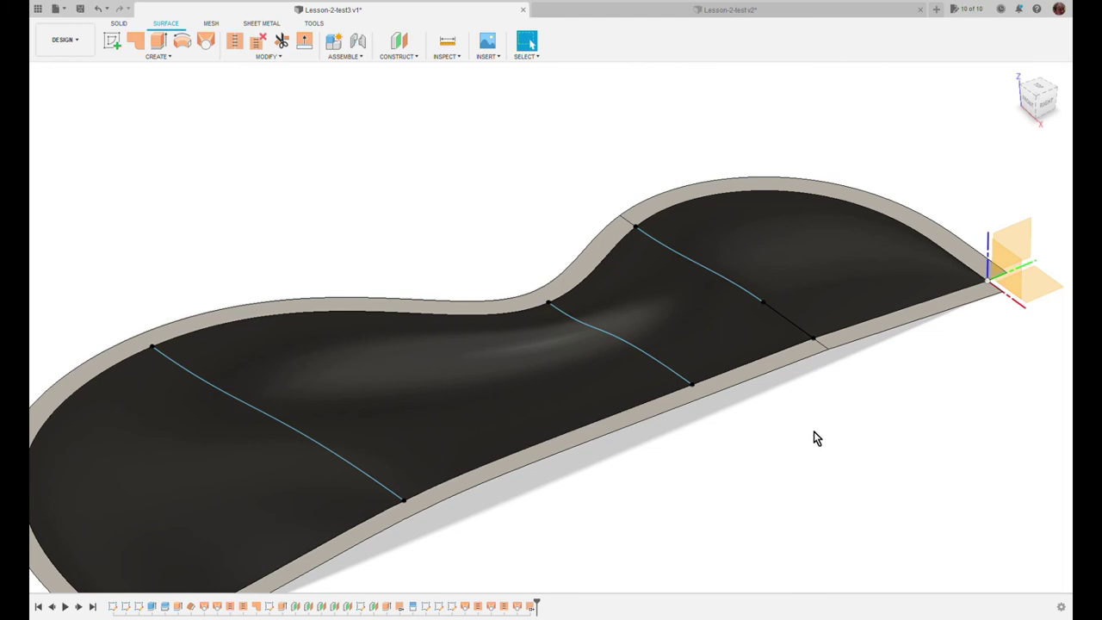
{"action": "mouse_move", "coordinate": [813, 431]}
{"action": "middle_mouse_down", "text": "shift"}
{"action": "mouse_move", "coordinate": [807, 418]}
{"action": "mouse_move", "coordinate": [767, 414]}
{"action": "mouse_move", "coordinate": [826, 416]}
{"action": "mouse_move", "coordinate": [787, 433]}
{"action": "mouse_move", "coordinate": [809, 428]}
{"action": "middle_mouse_up", "text": "shift"}
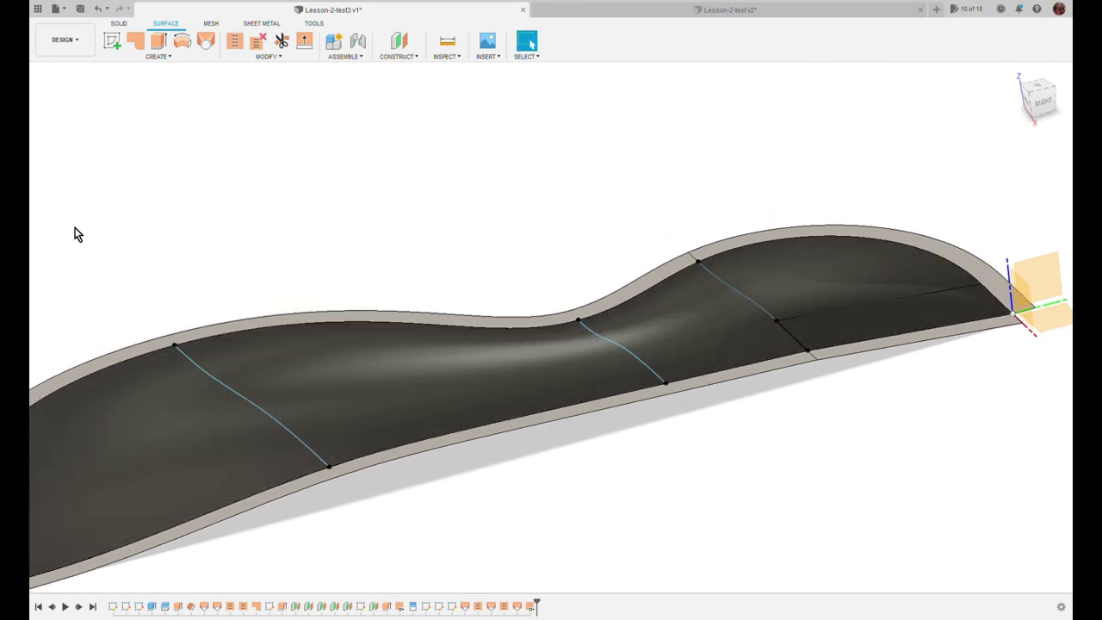
Step: Zoom the view and redo the last change to bring the hidden surfaces back
{"action": "scroll", "coordinate": [919, 465], "scroll_direction": "up", "scroll_amount": 2}
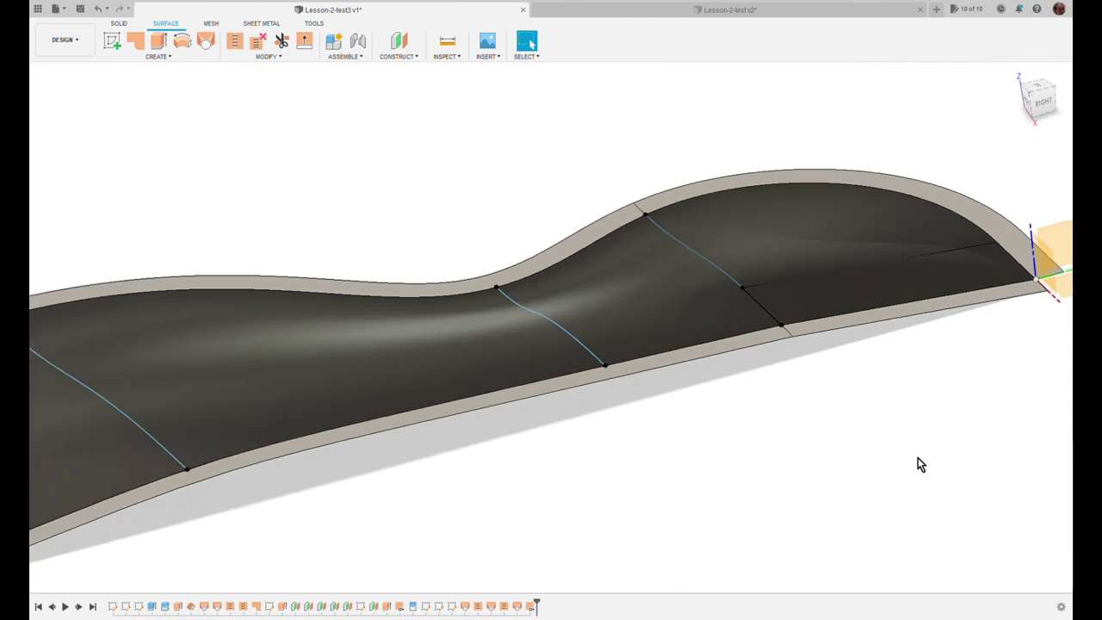
{"action": "scroll", "coordinate": [918, 462], "scroll_direction": "up", "scroll_amount": 2}
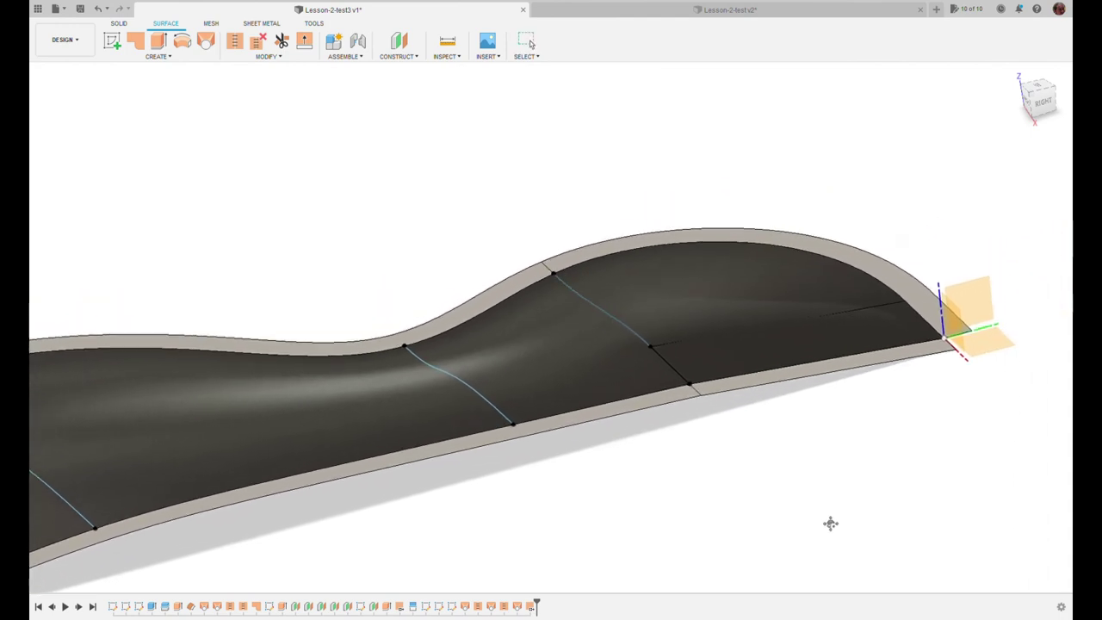
{"action": "scroll", "coordinate": [801, 443], "scroll_direction": "up", "scroll_amount": 1}
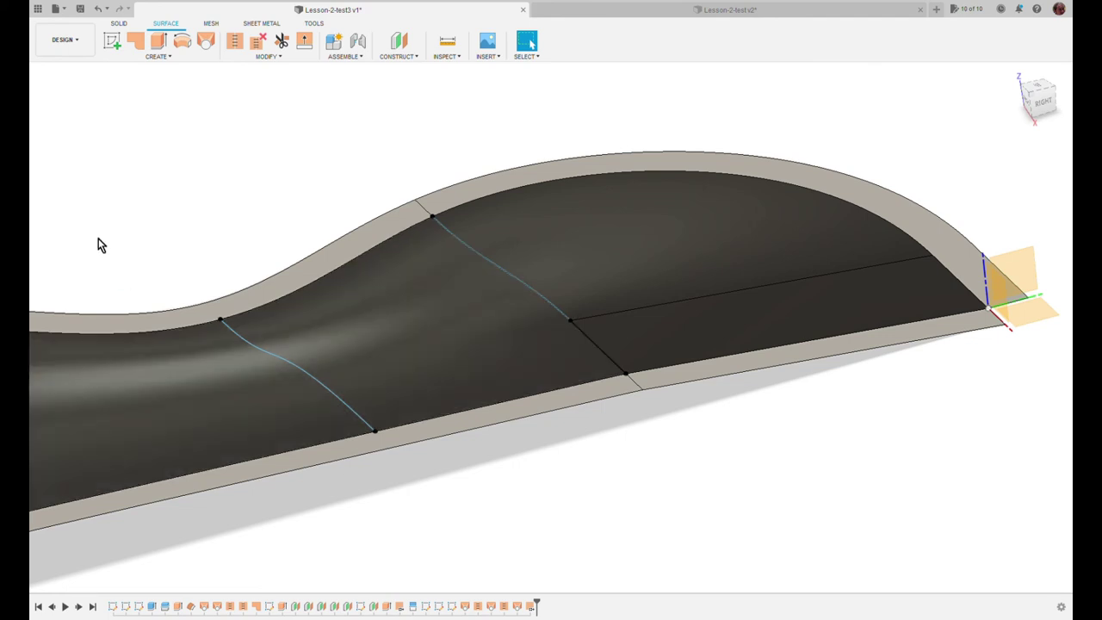
{"action": "key", "text": "ctrl+y"}
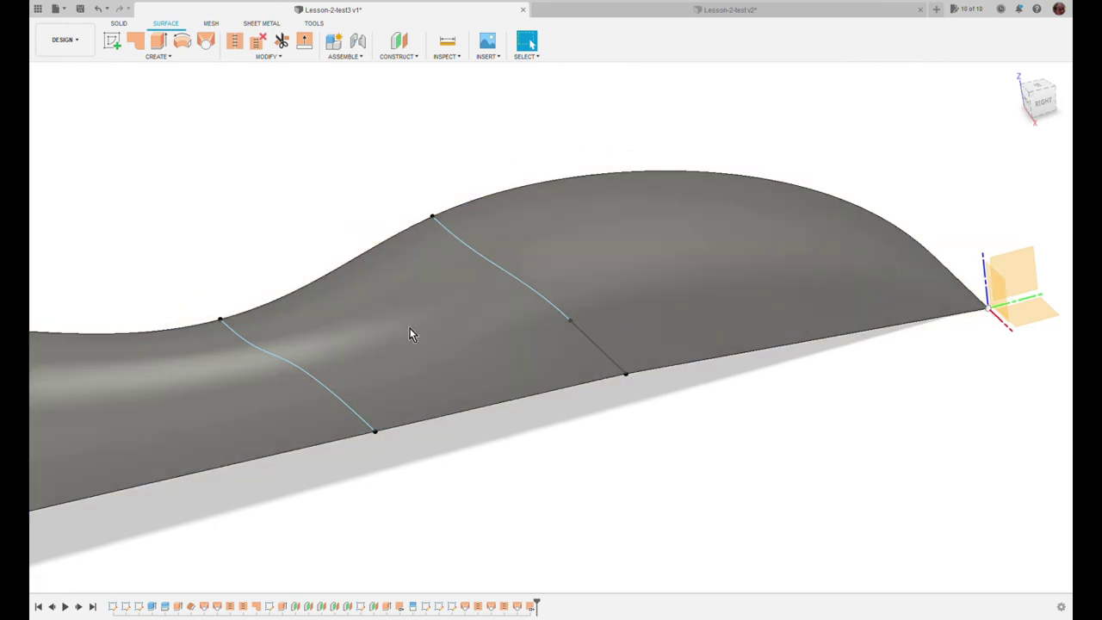
Step: Mirror the left, top and flat lower faces about the construction plane
{"action": "key", "text": "v"}
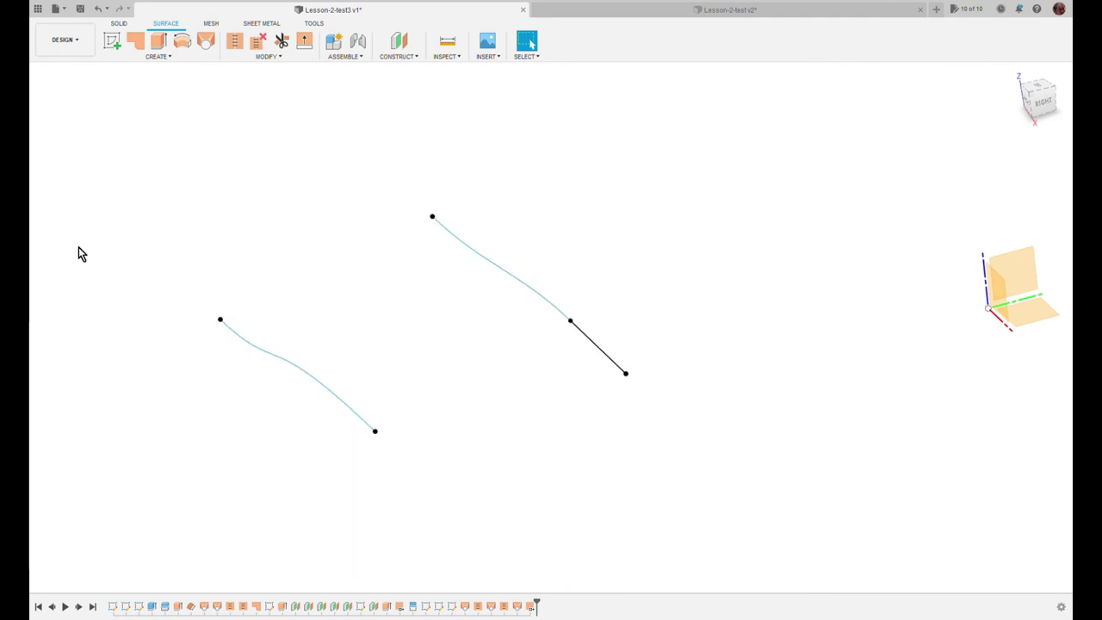
{"action": "key", "text": "v"}
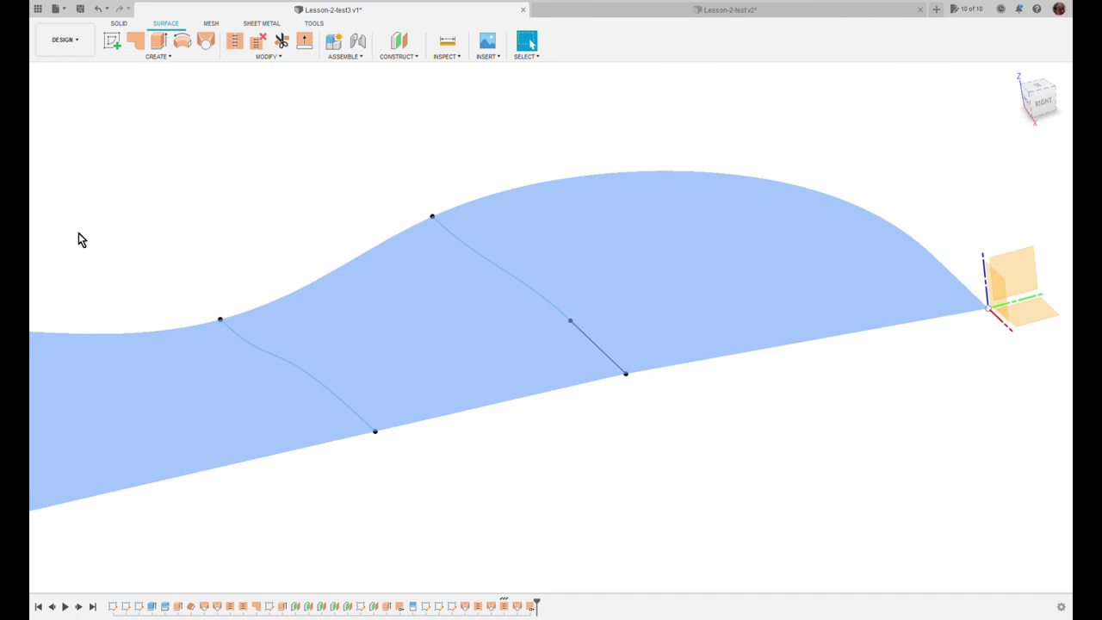
{"action": "key", "text": "Escape"}
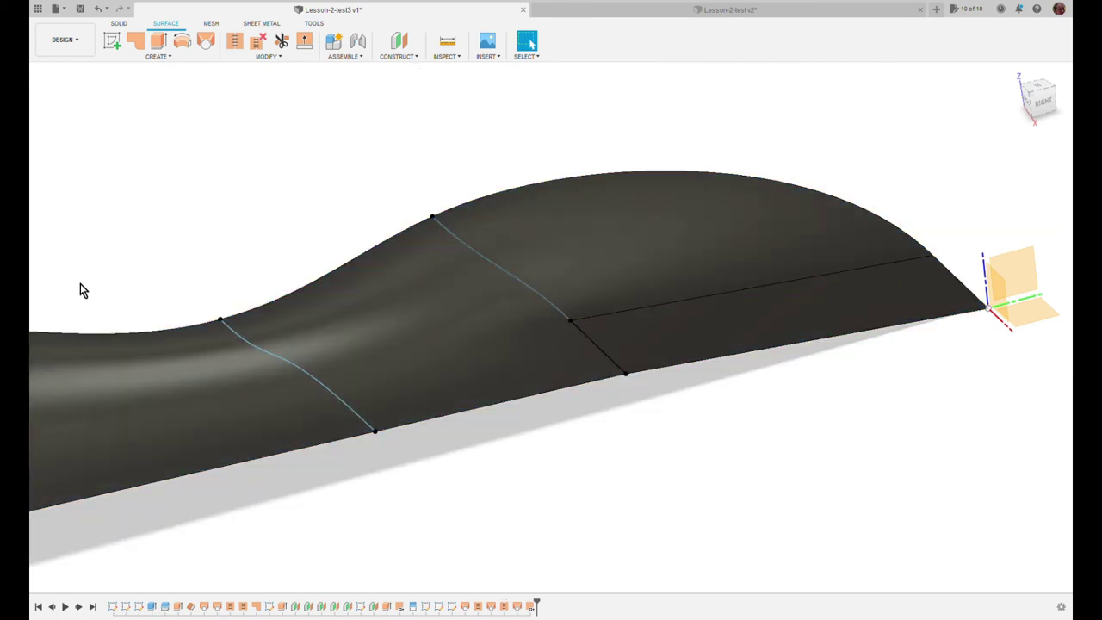
{"action": "left_click", "coordinate": [69, 265]}
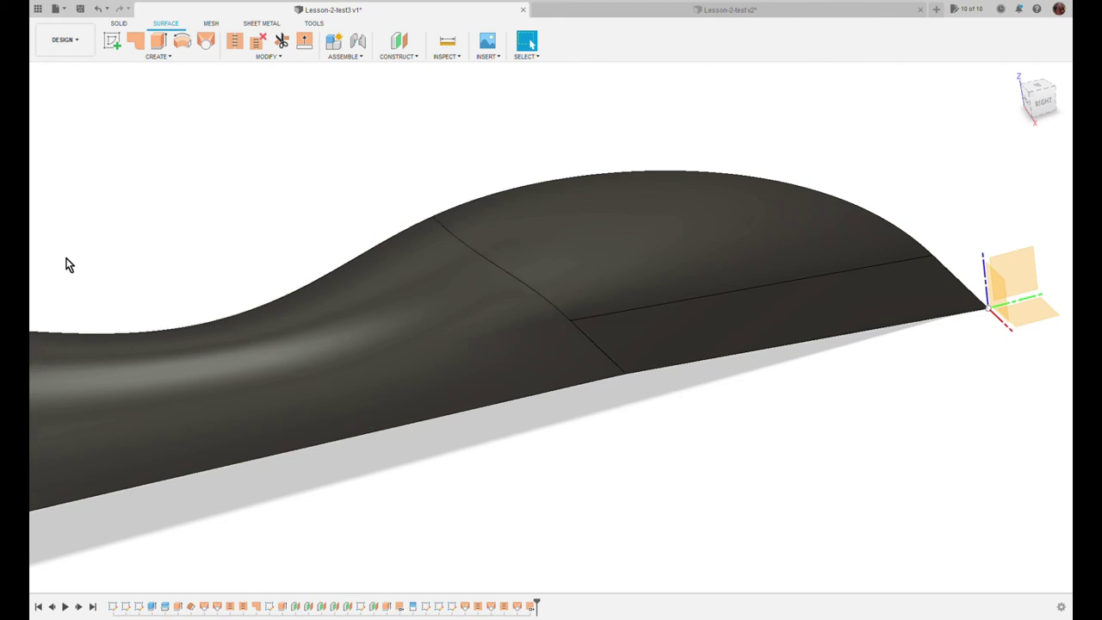
{"action": "left_click", "coordinate": [179, 58]}
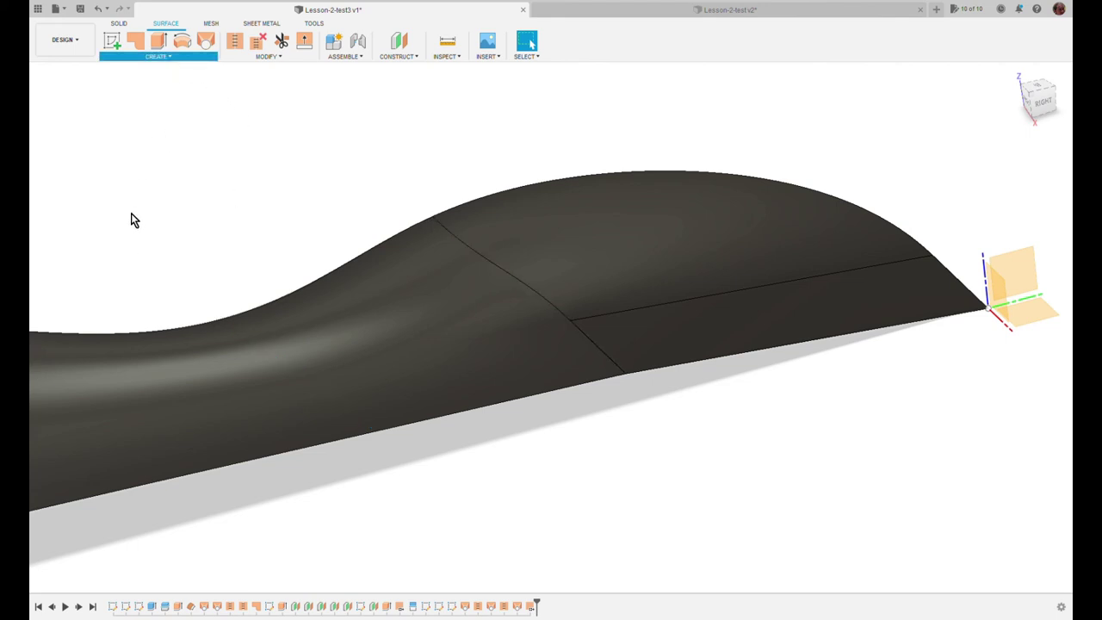
{"action": "left_click", "coordinate": [440, 320]}
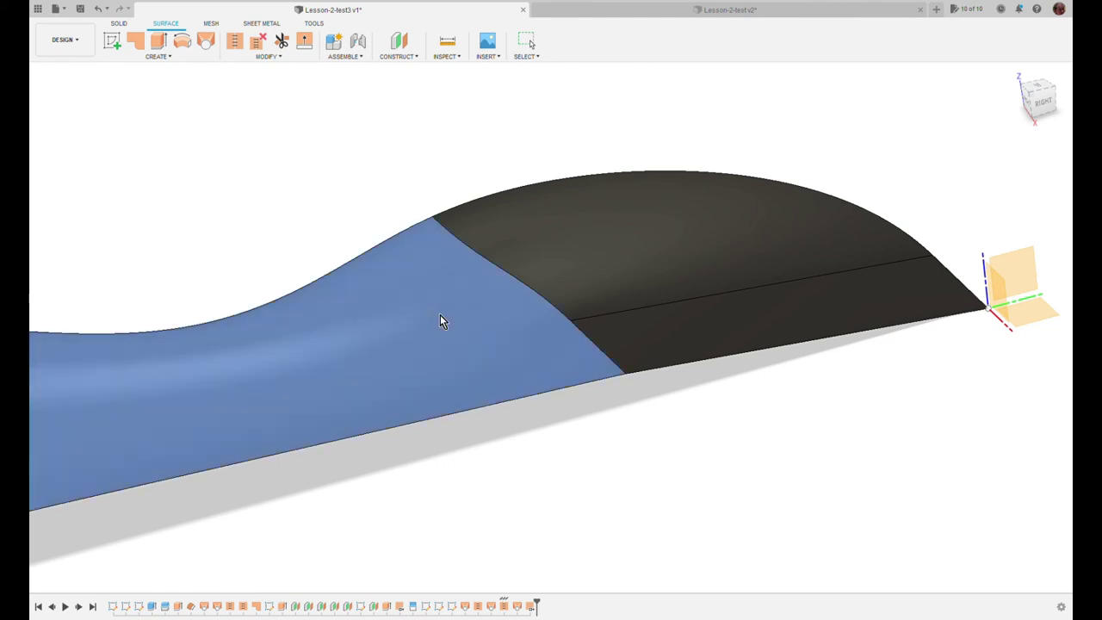
{"action": "left_click", "coordinate": [656, 288]}
{"action": "left_click", "coordinate": [672, 317]}
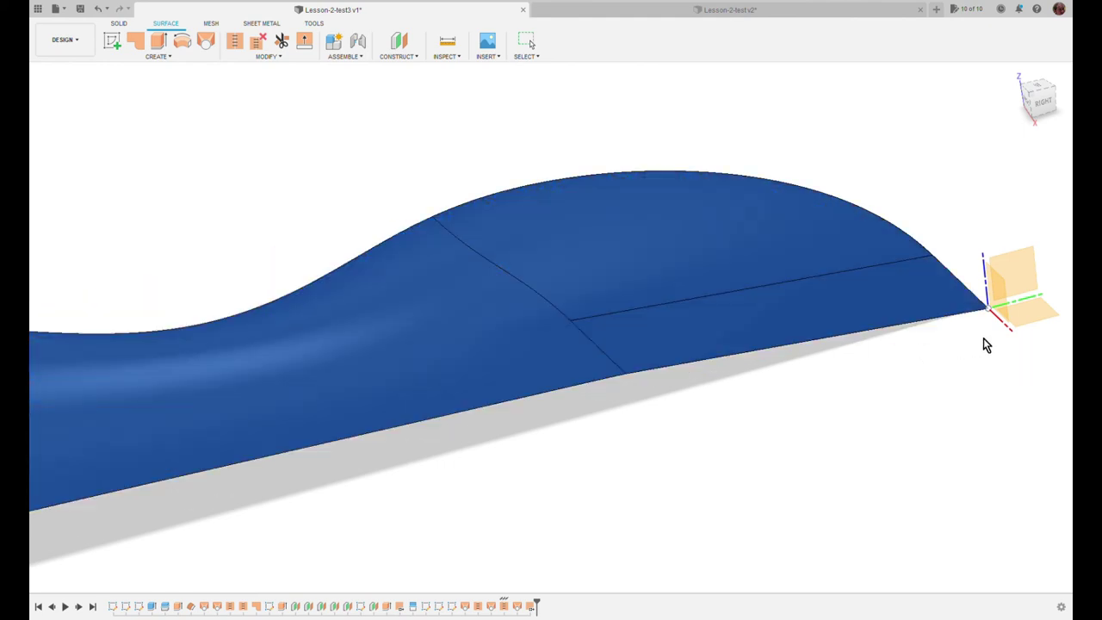
{"action": "left_click", "coordinate": [1026, 278]}
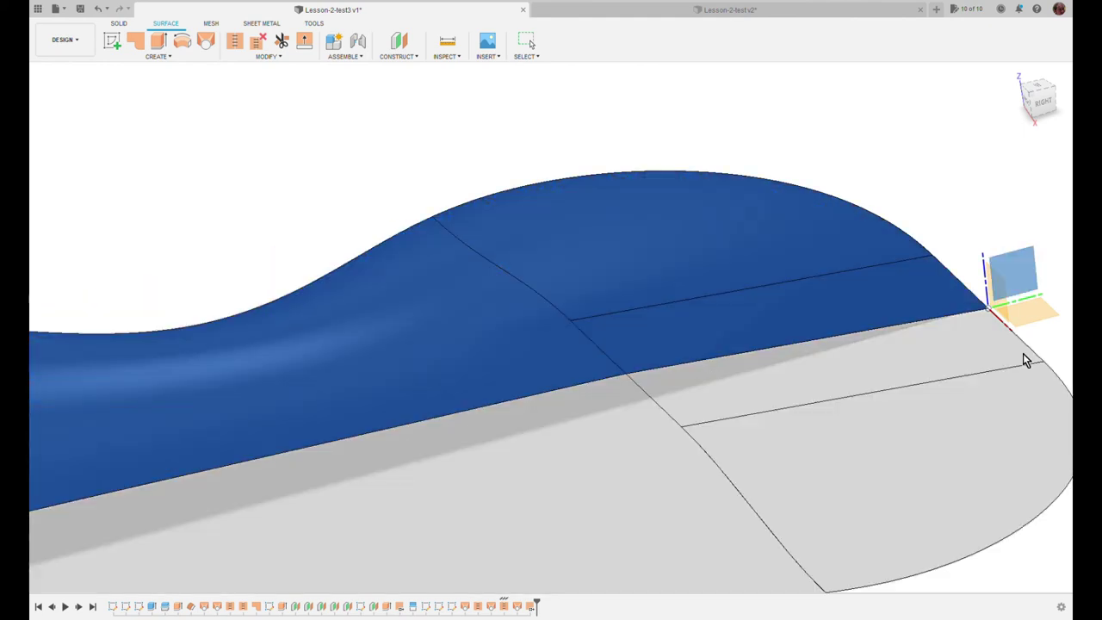
{"action": "key", "text": "Return"}
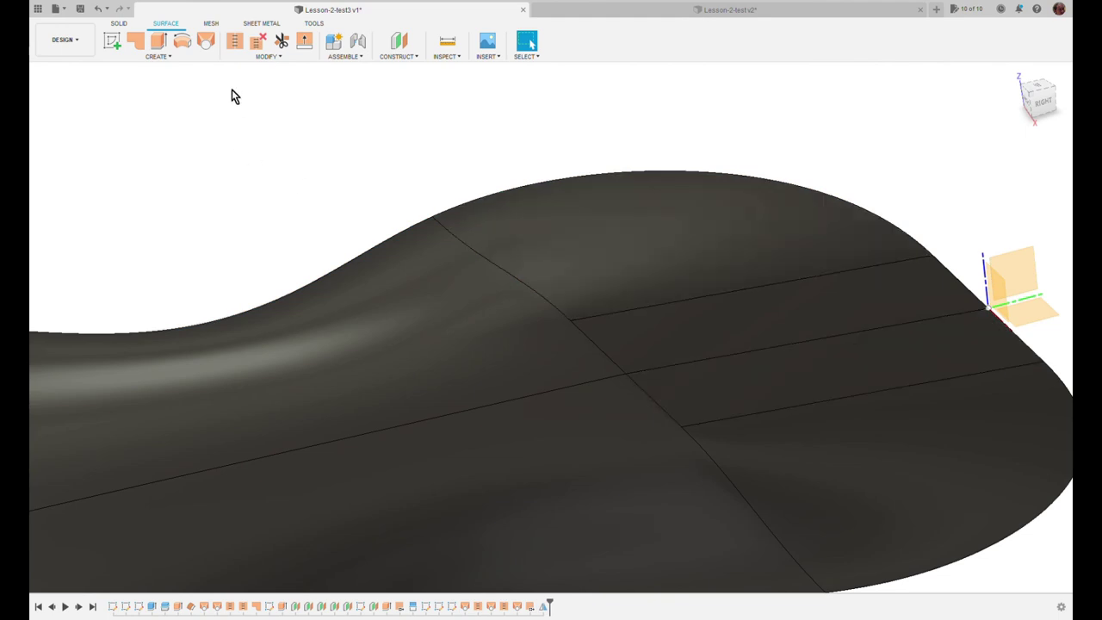
Step: Stitch the original and mirrored surfaces into one continuous surface
{"action": "left_click", "coordinate": [234, 40]}
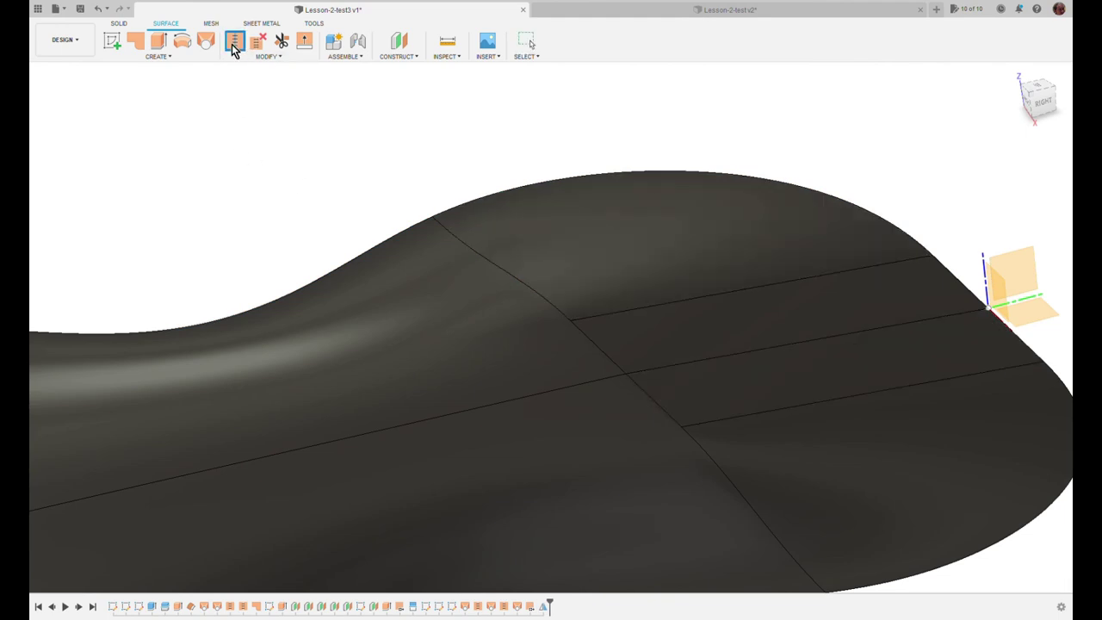
{"action": "left_click", "coordinate": [442, 382]}
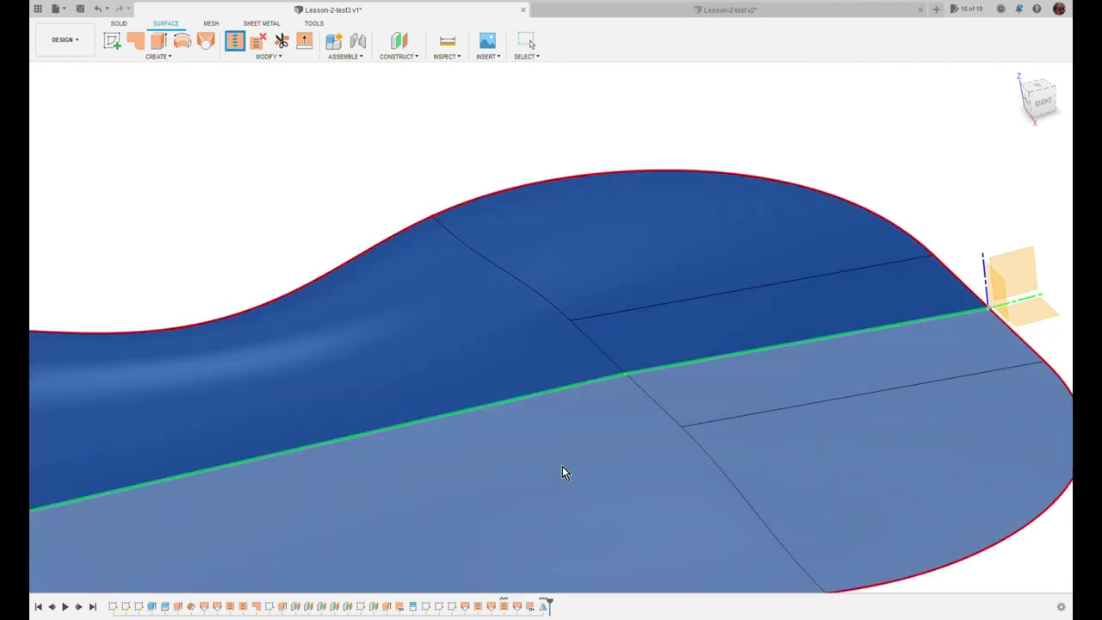
{"action": "left_click", "coordinate": [562, 467]}
{"action": "key", "text": "Return"}
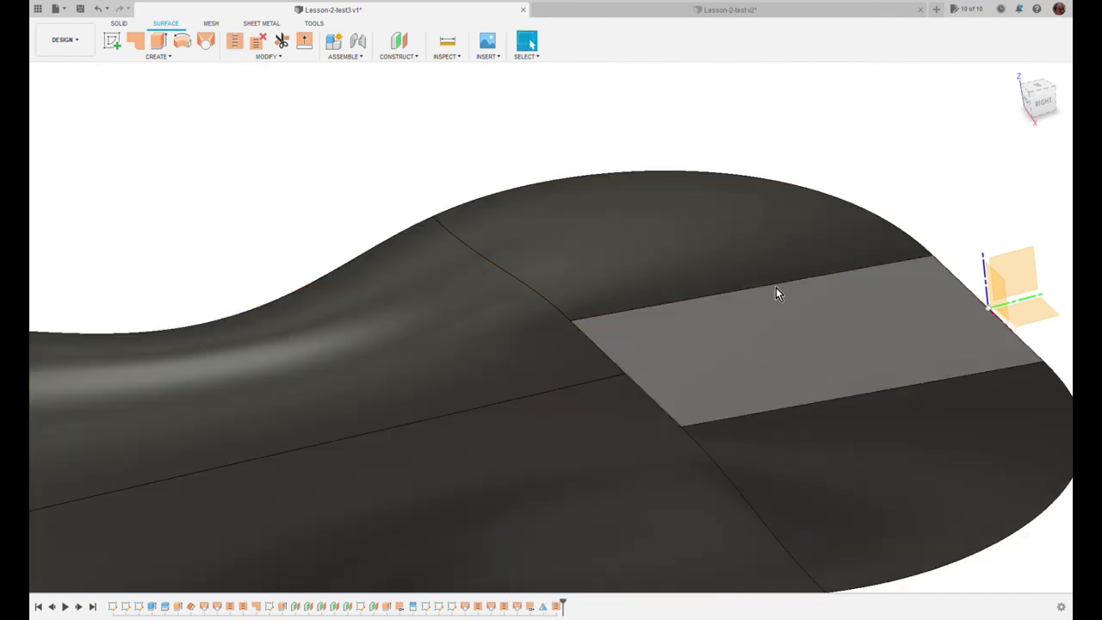
{"action": "scroll", "coordinate": [806, 272], "scroll_direction": "down", "scroll_amount": 2}
{"action": "scroll", "coordinate": [806, 272], "scroll_direction": "down", "scroll_amount": 3}
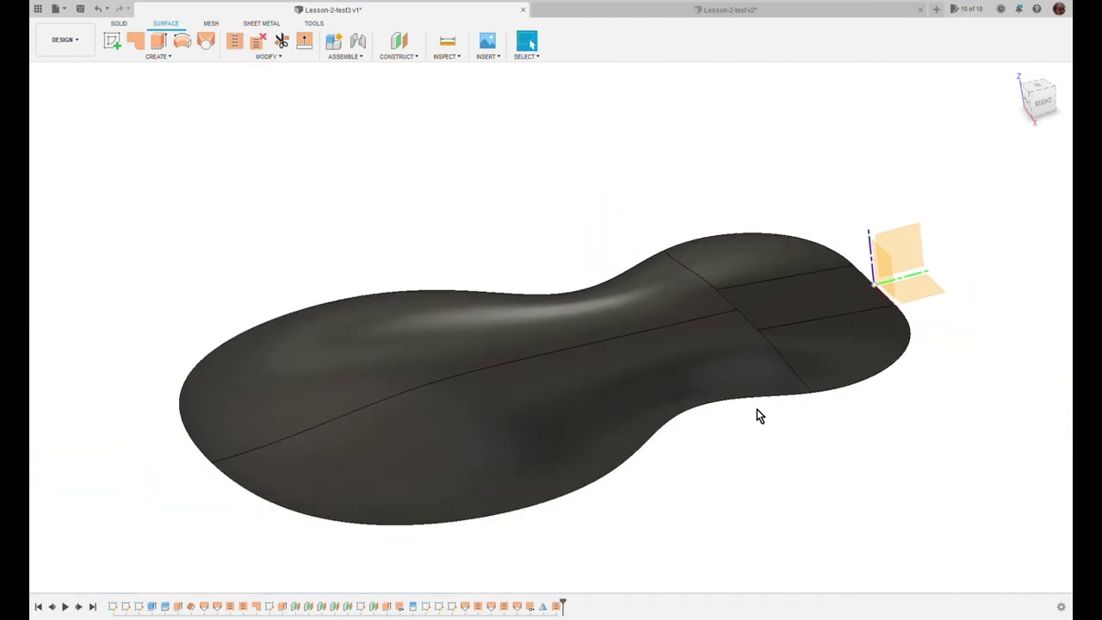
{"action": "middle_click_drag", "start_coordinate": [783, 420], "coordinate": [851, 421], "text": "shift"}
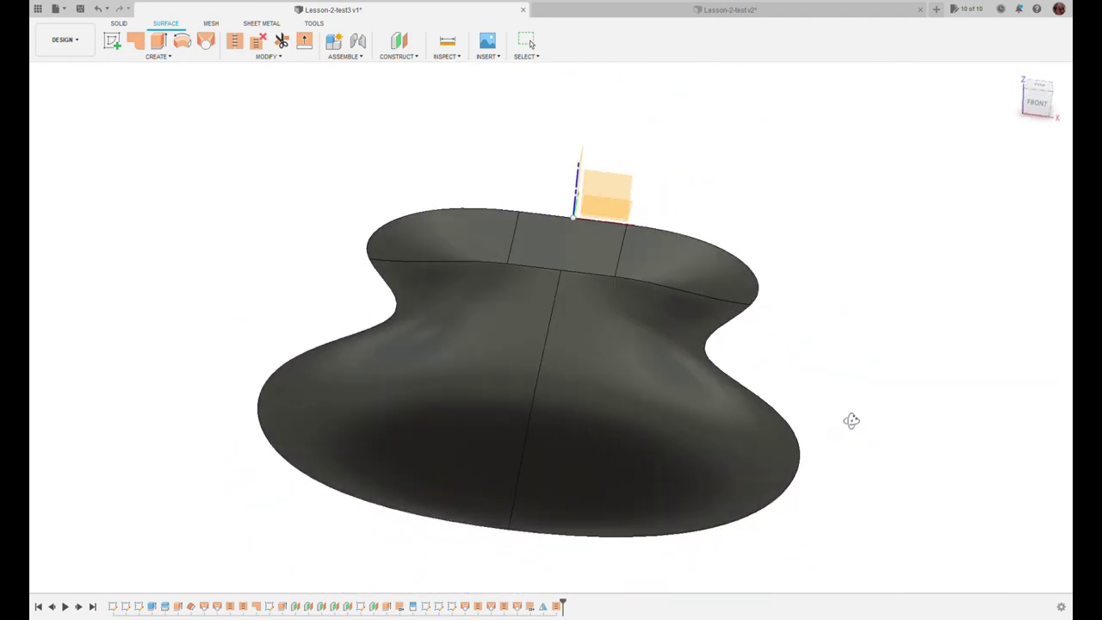
{"action": "left_click", "coordinate": [1040, 88]}
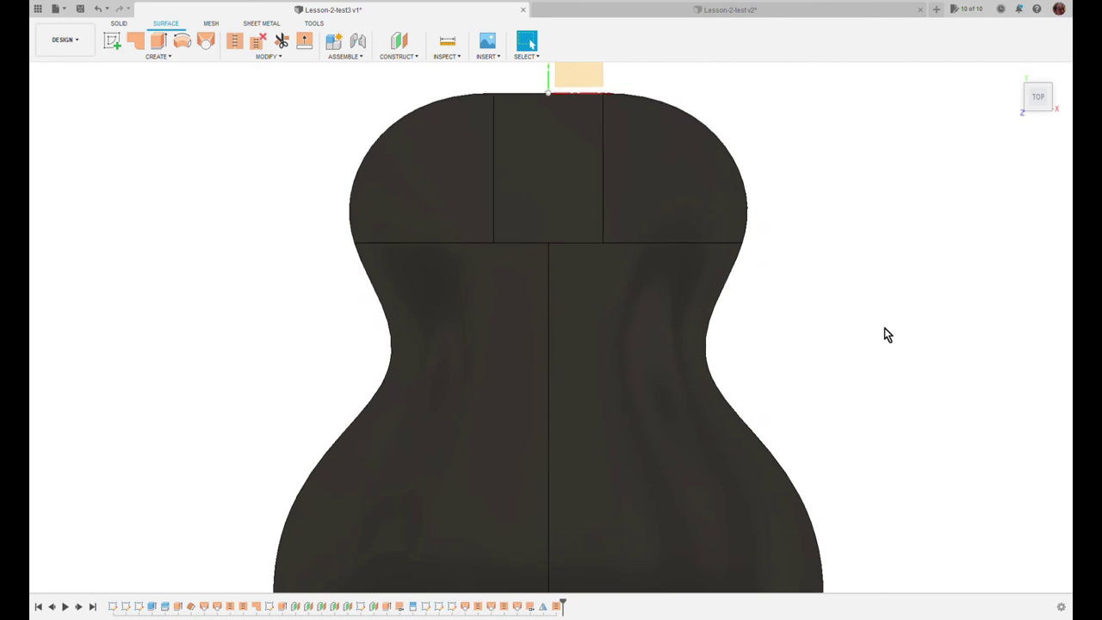
{"action": "scroll", "coordinate": [884, 334], "scroll_direction": "down", "scroll_amount": 5}
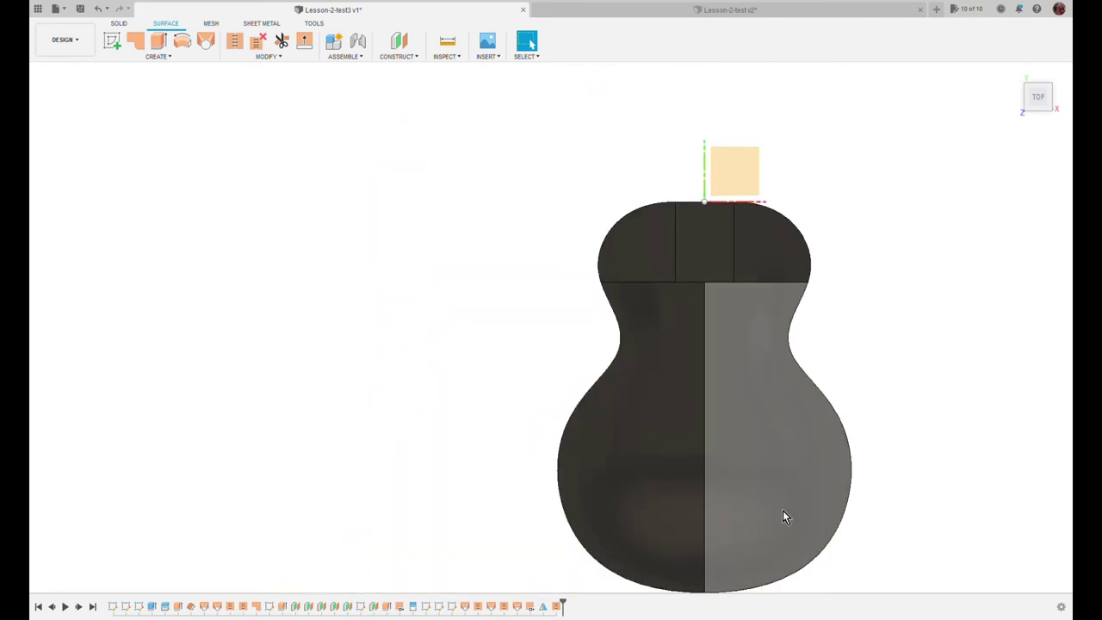
{"action": "mouse_move", "coordinate": [1027, 139]}
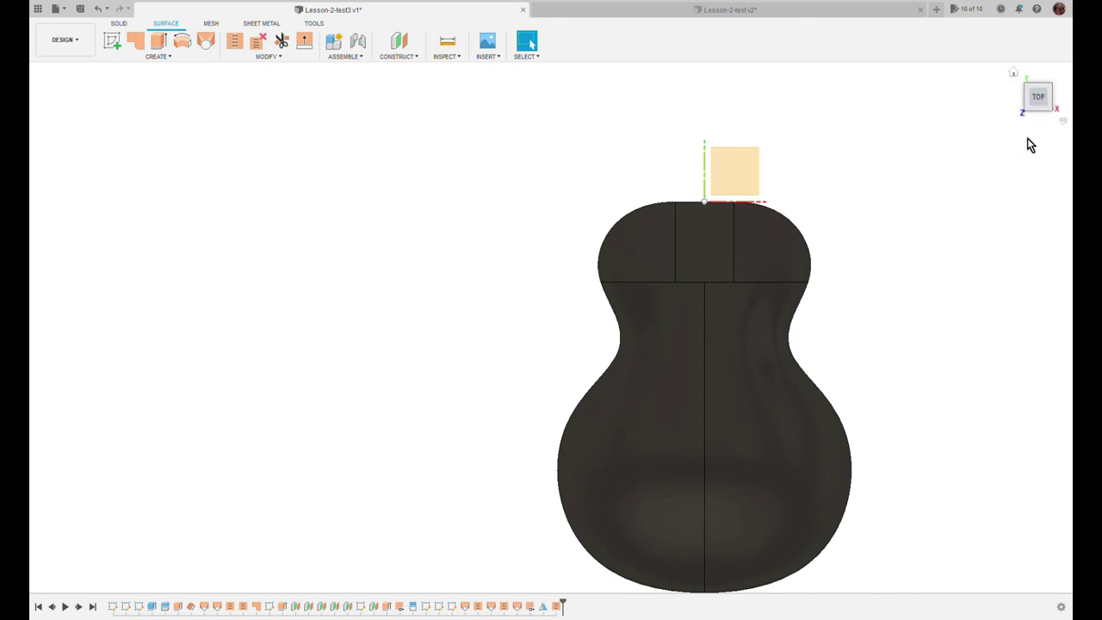
{"action": "left_click", "coordinate": [1015, 76]}
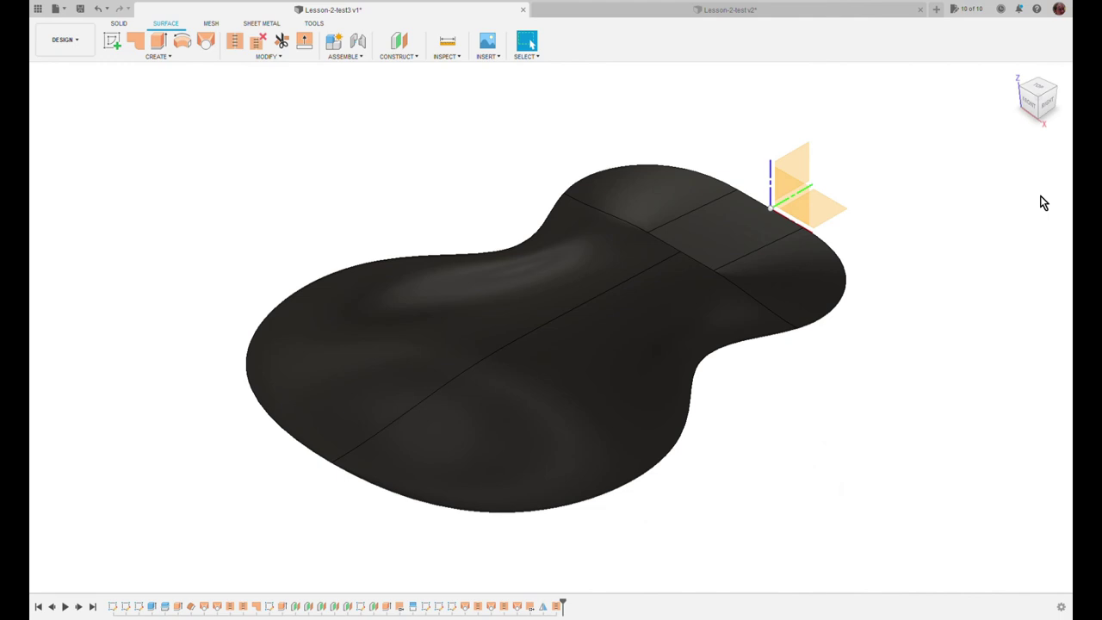
{"action": "left_click", "coordinate": [1048, 110]}
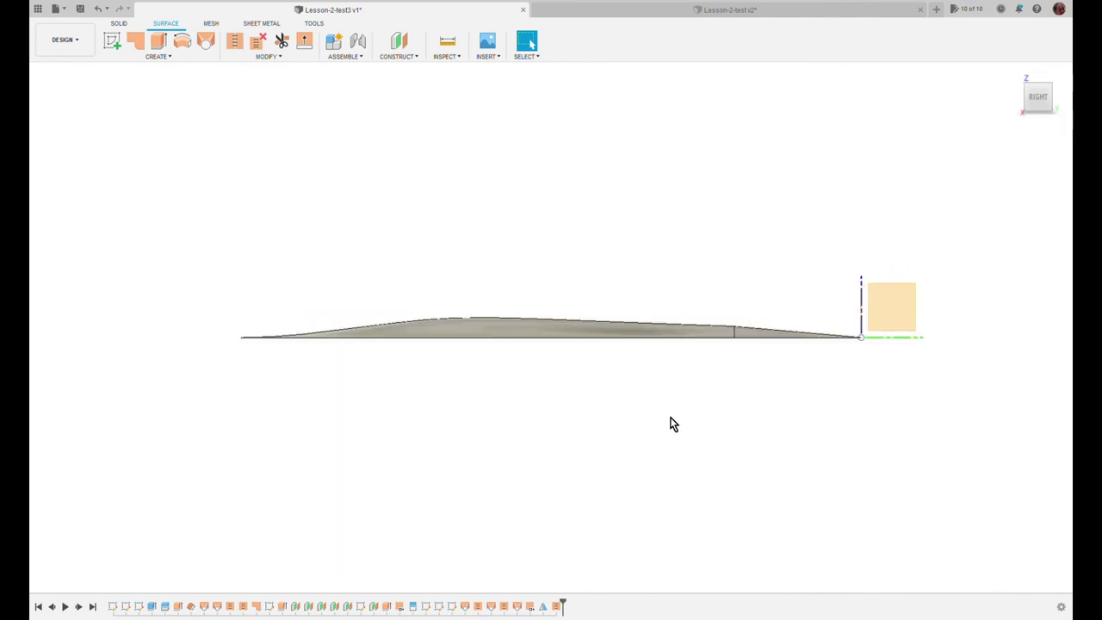
{"action": "middle_click_drag", "start_coordinate": [676, 433], "coordinate": [725, 514], "text": "shift"}
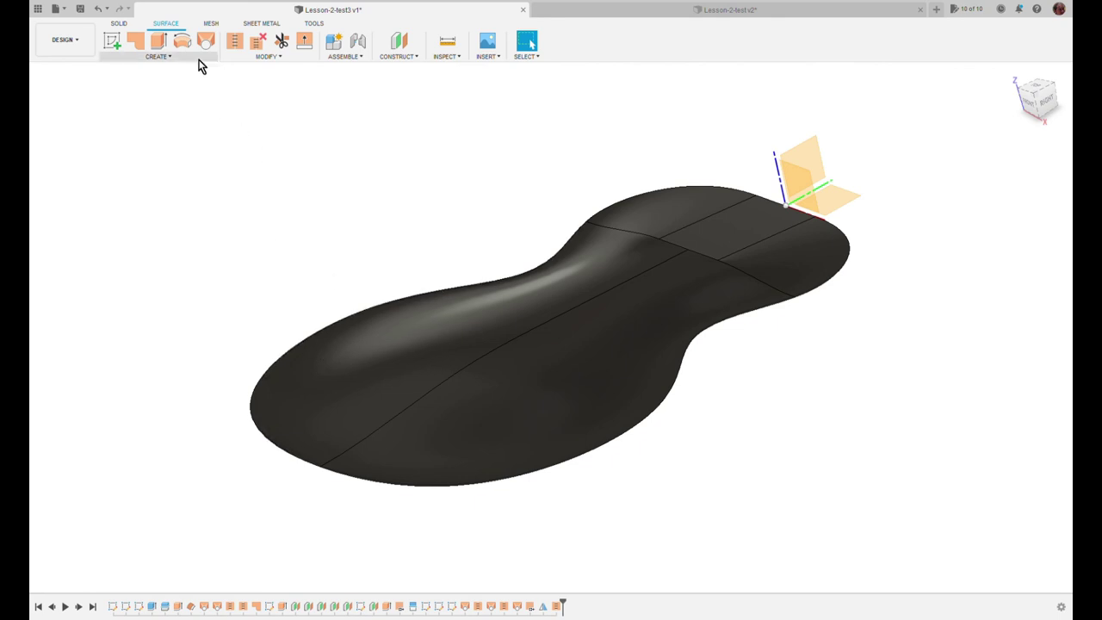
Step: Extrude the sole's boundary edge into side-wall surfaces
{"action": "left_click", "coordinate": [158, 41]}
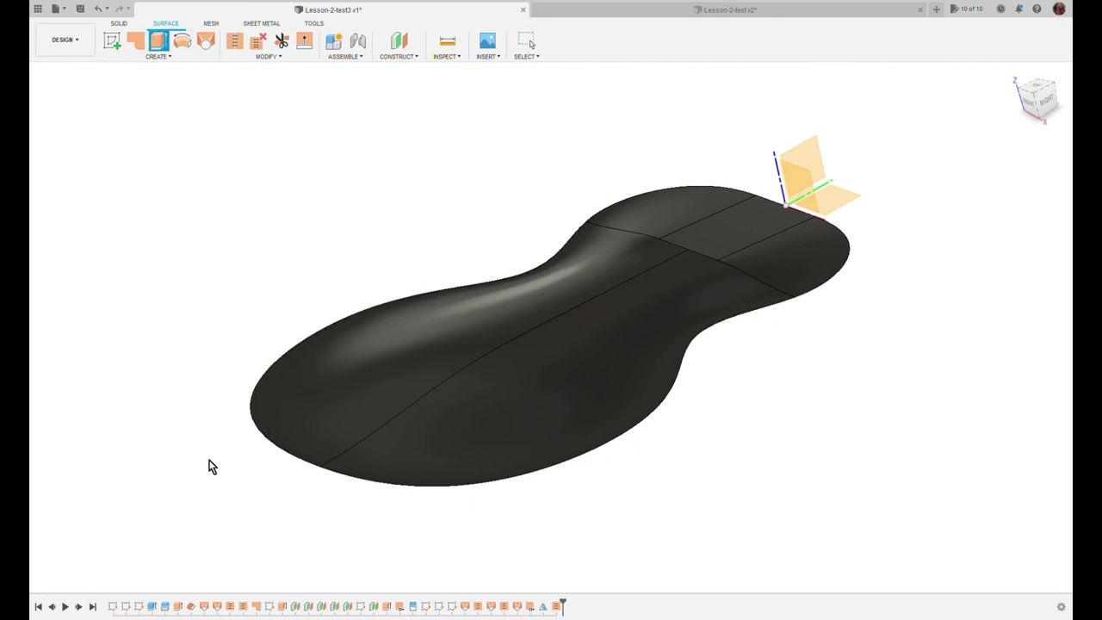
{"action": "left_click", "coordinate": [385, 485]}
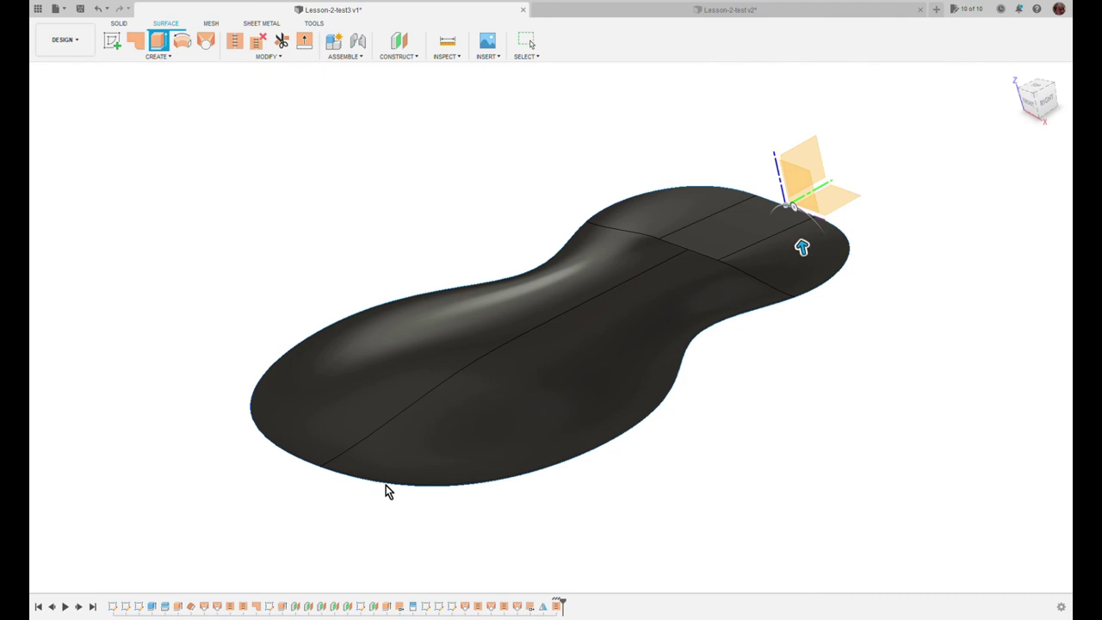
{"action": "key", "text": "Return"}
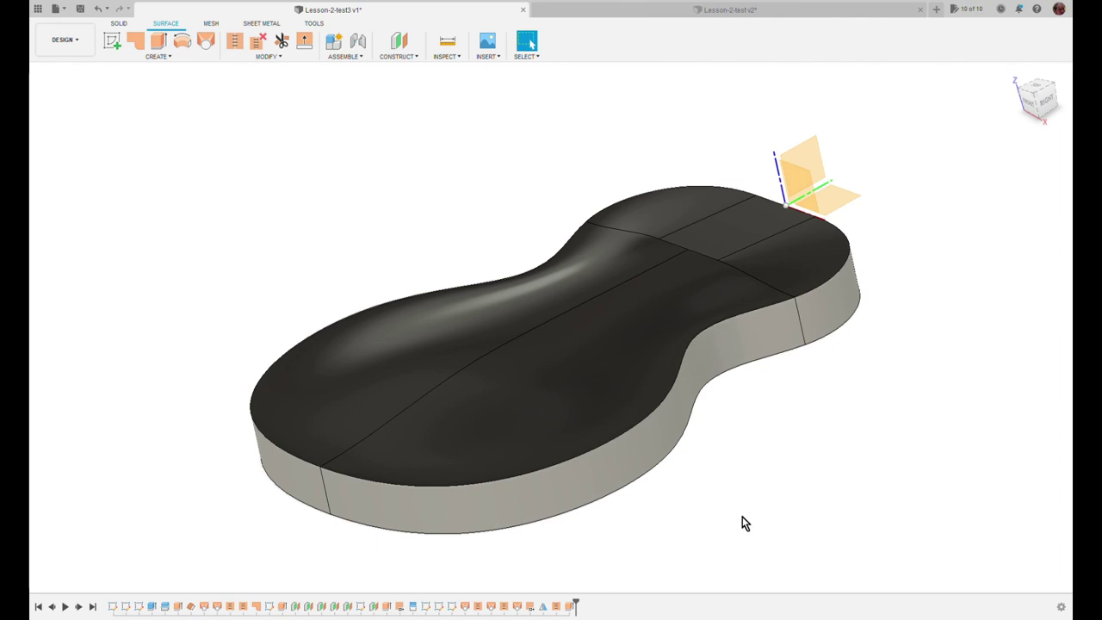
{"action": "middle_click_drag", "start_coordinate": [745, 524], "coordinate": [733, 454], "text": "shift"}
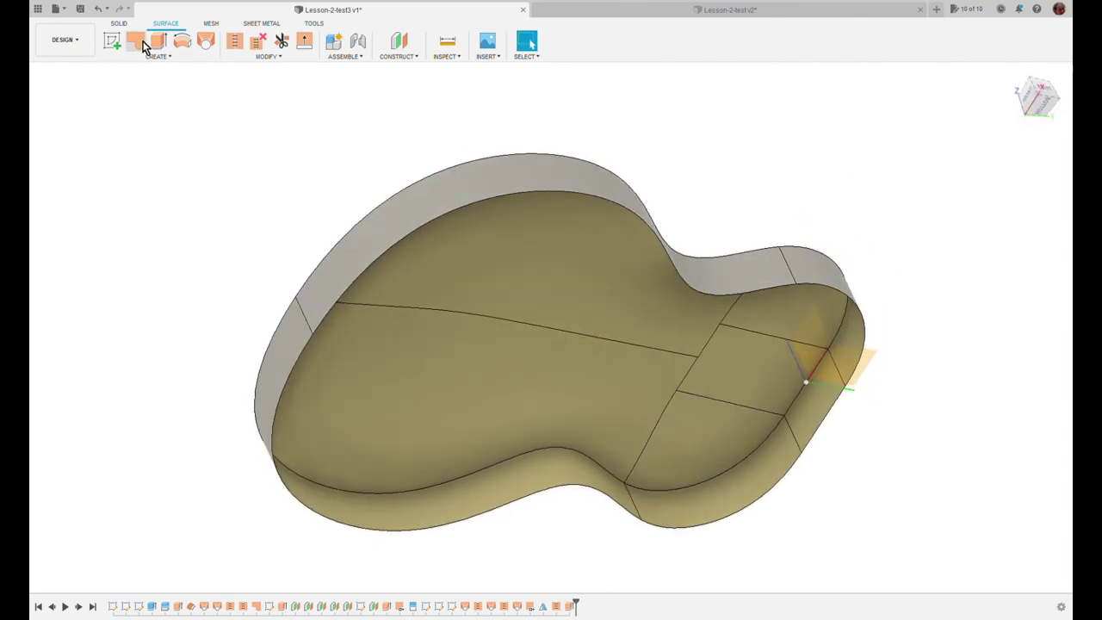
Step: Patch the open underside bounded by its long and short edges
{"action": "left_click", "coordinate": [386, 250]}
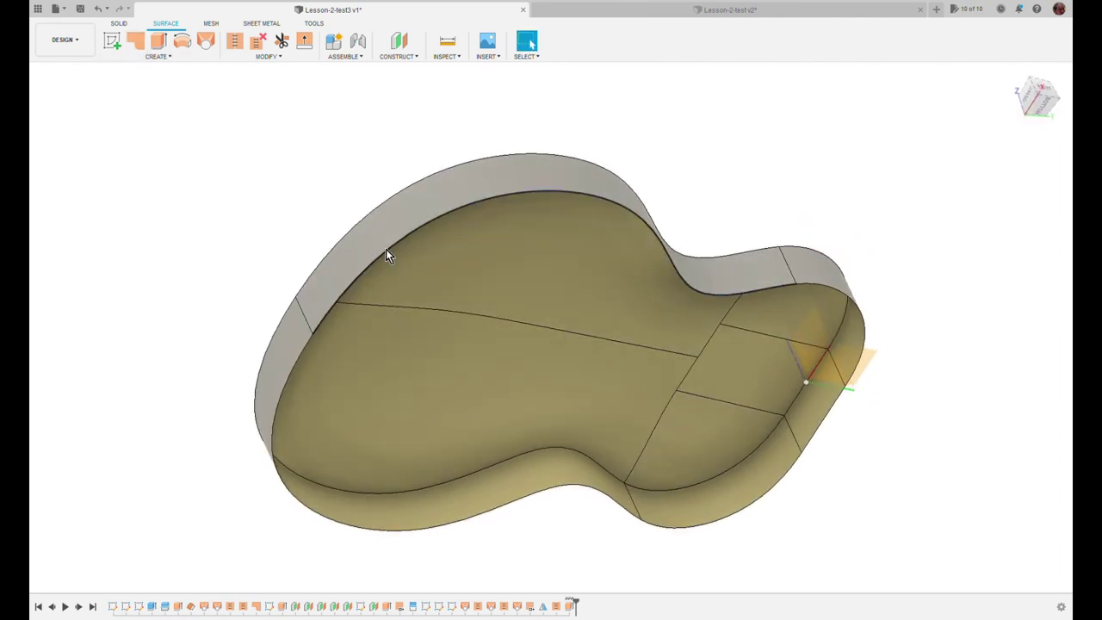
{"action": "left_click", "coordinate": [842, 293]}
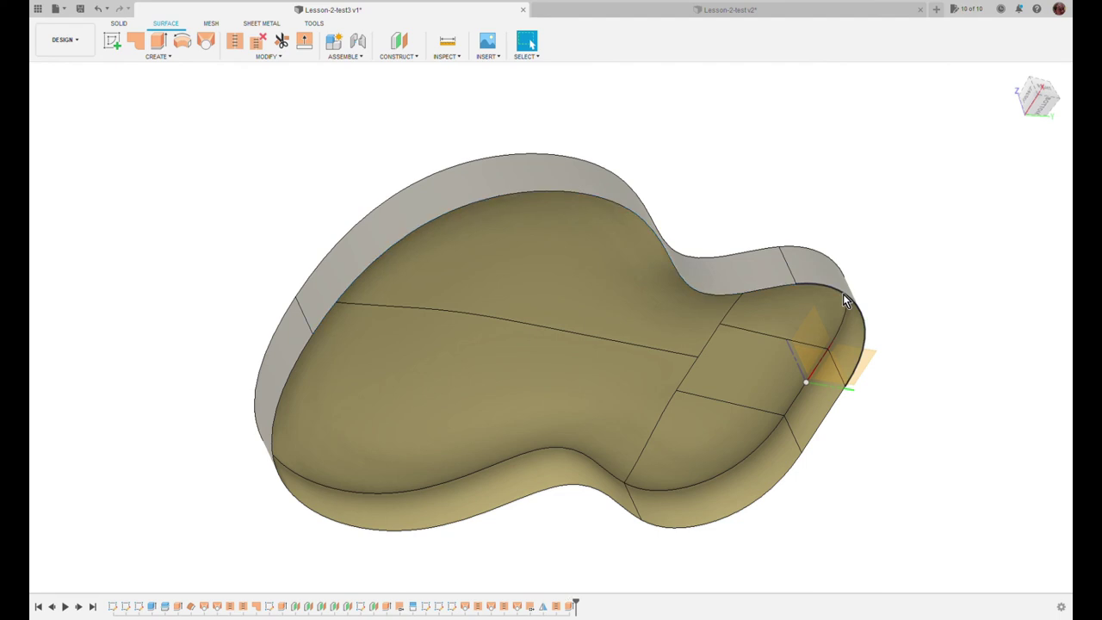
{"action": "left_click", "coordinate": [136, 43]}
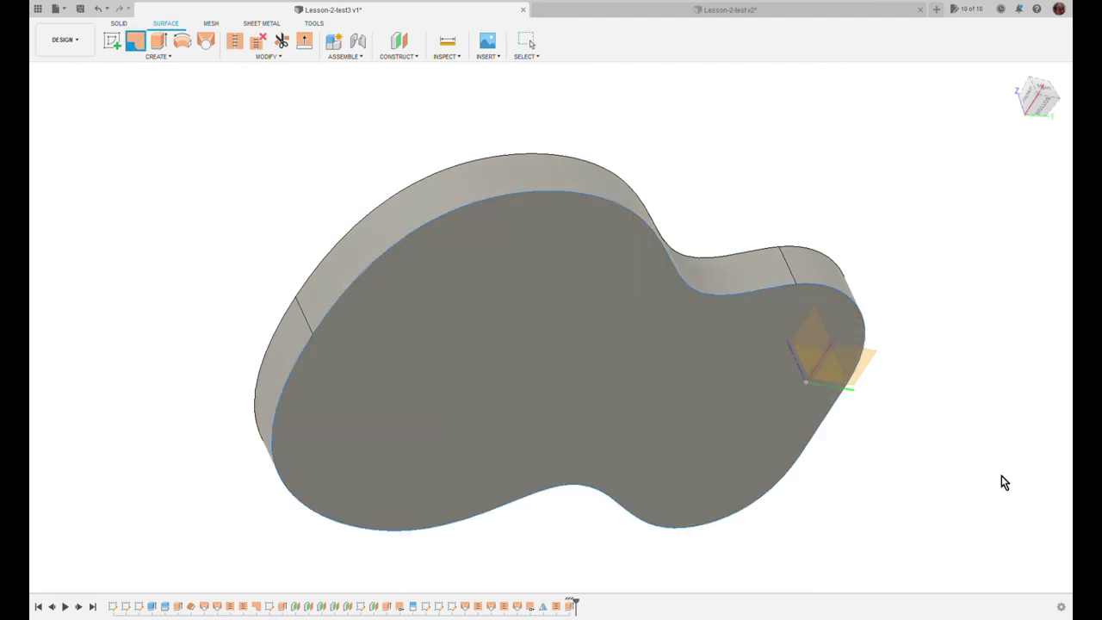
{"action": "key", "text": "Escape"}
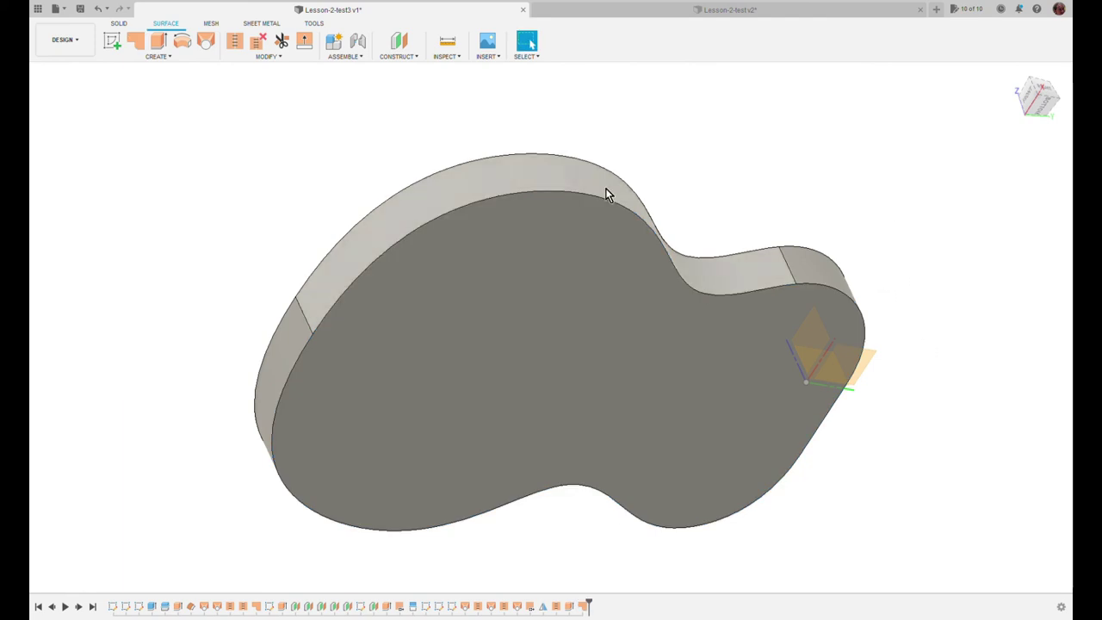
{"action": "left_click", "coordinate": [239, 46]}
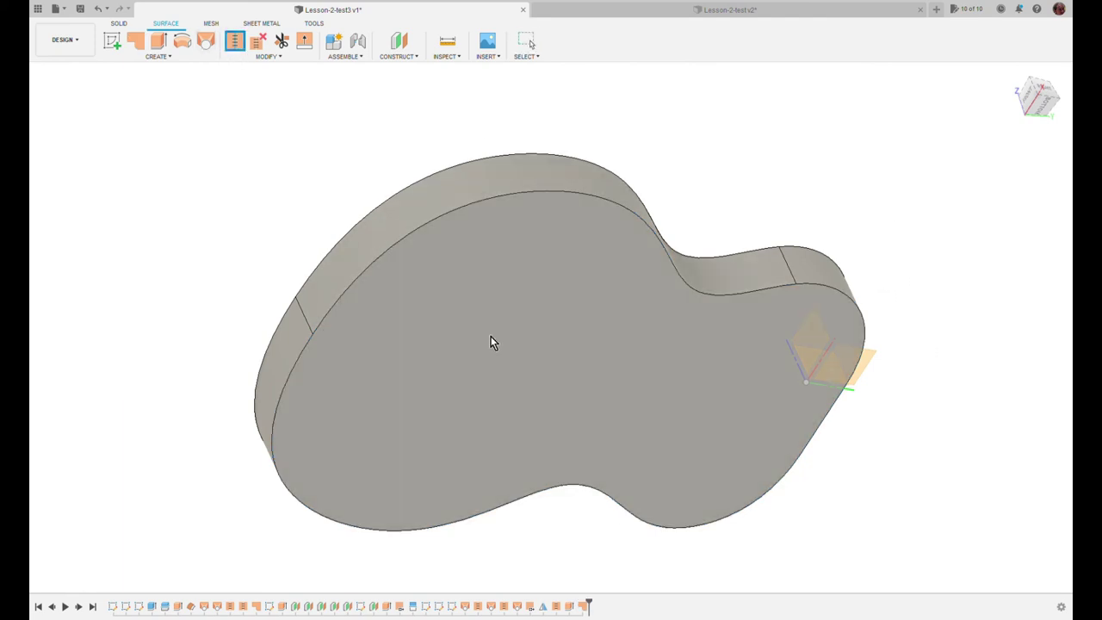
Step: Select the top face, side walls and remaining face for stitching, then cancel the stitch
{"action": "left_click", "coordinate": [491, 336]}
{"action": "left_click", "coordinate": [542, 184]}
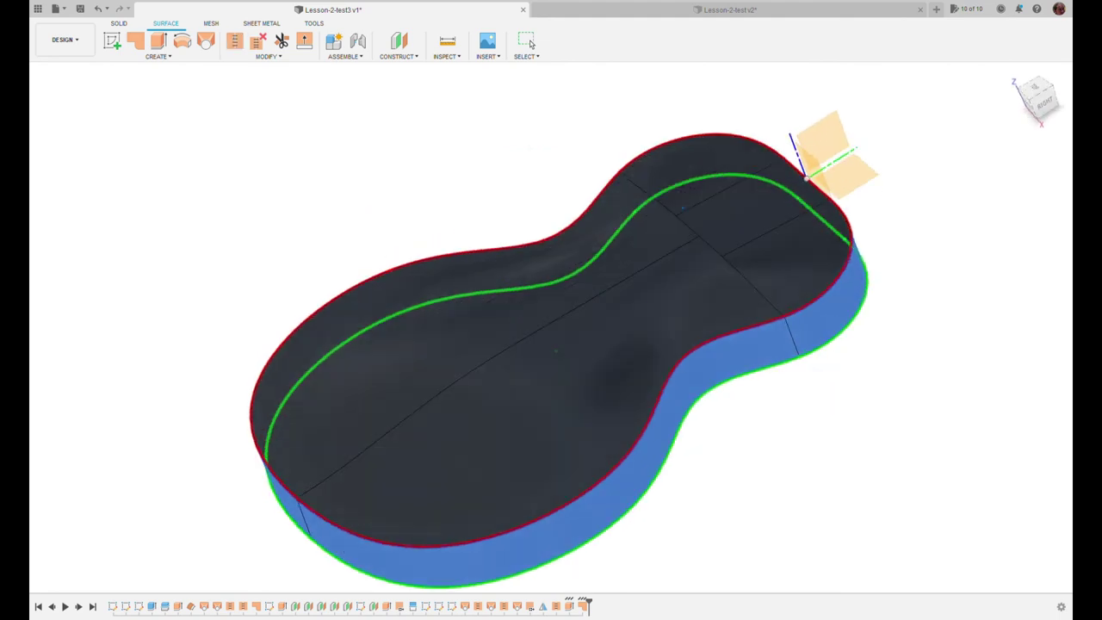
{"action": "middle_click_drag", "start_coordinate": [672, 129], "coordinate": [687, 275], "text": "shift"}
{"action": "left_click", "coordinate": [687, 296]}
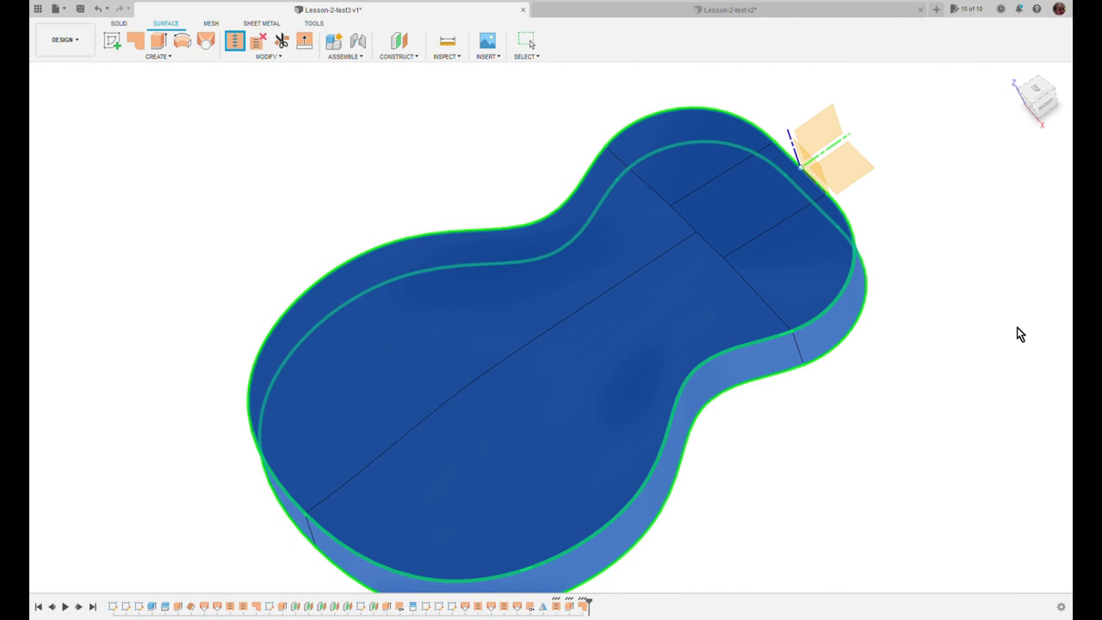
{"action": "key", "text": "Escape"}
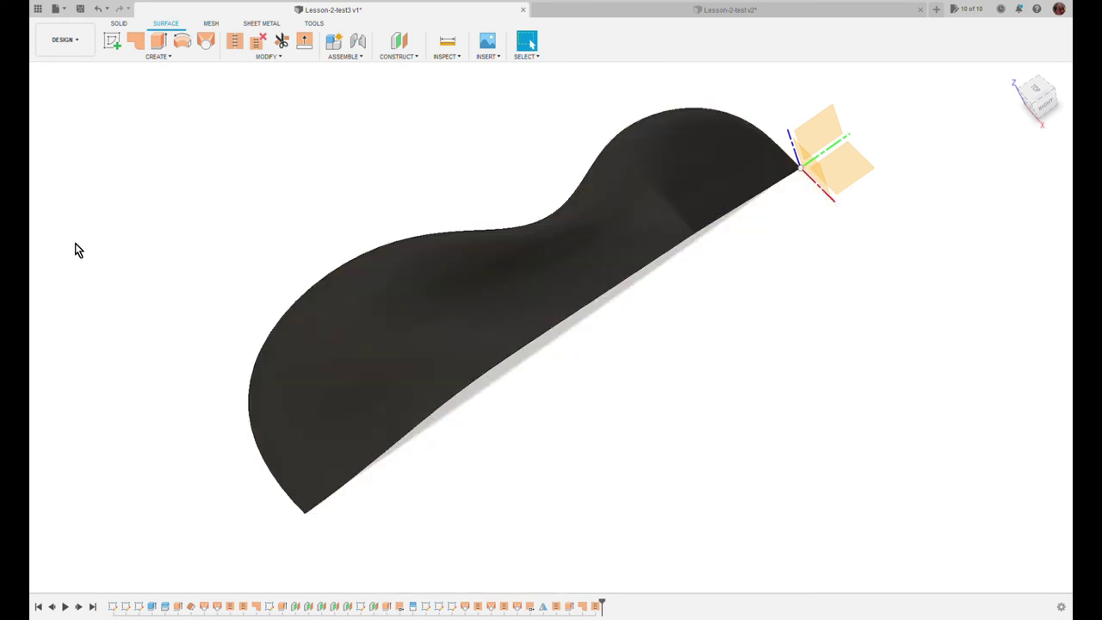
Step: Mirror the freeform half surface across the origin plane
{"action": "left_click", "coordinate": [470, 317]}
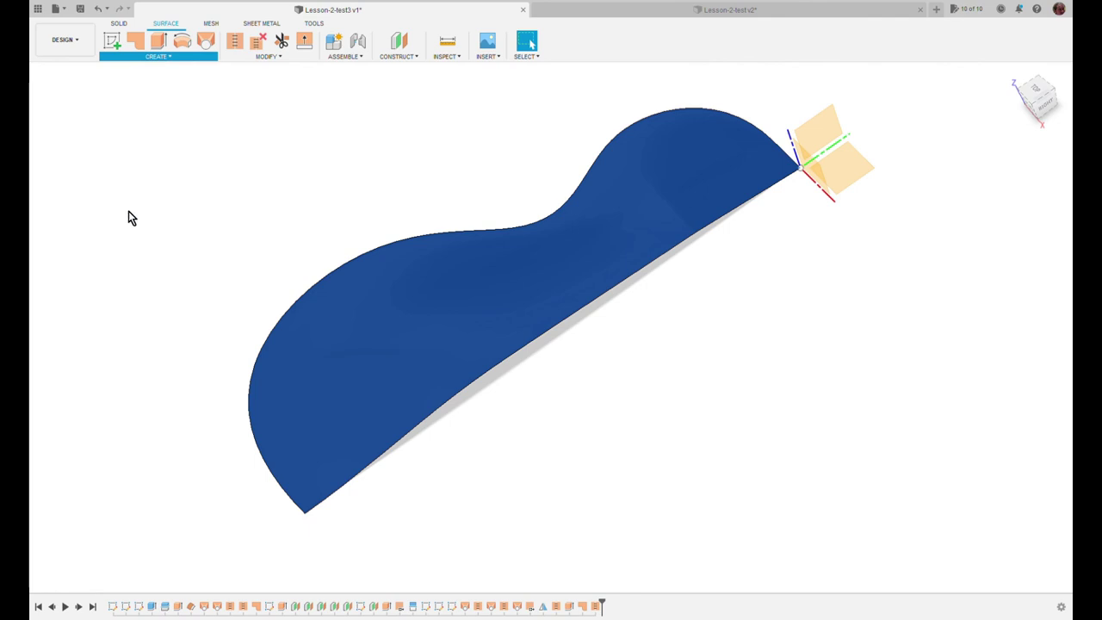
{"action": "left_click", "coordinate": [821, 121]}
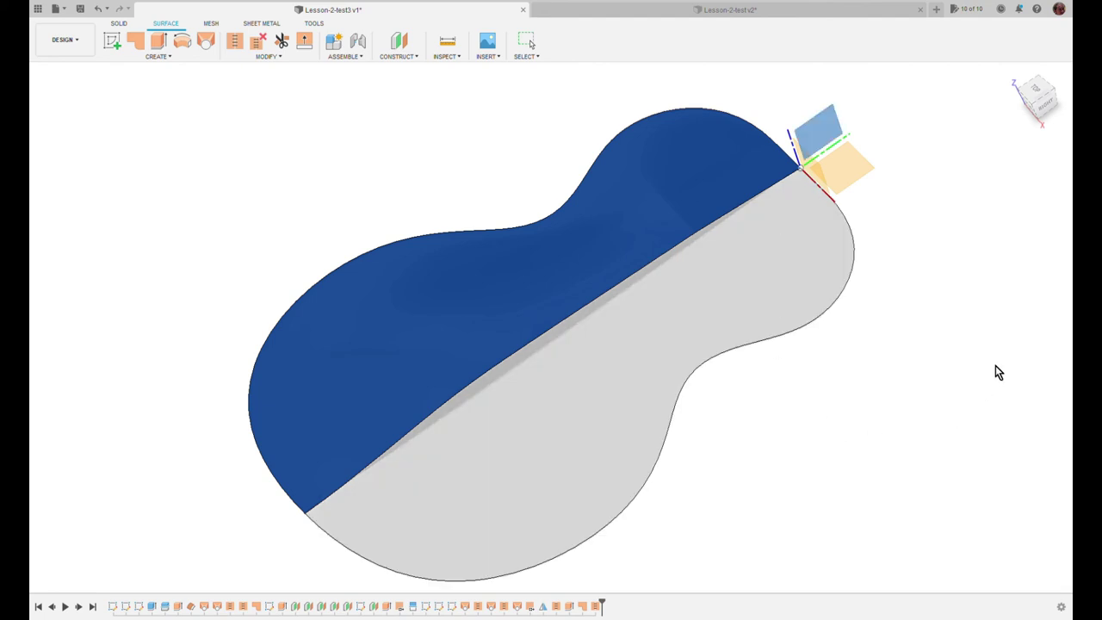
{"action": "key", "text": "Return"}
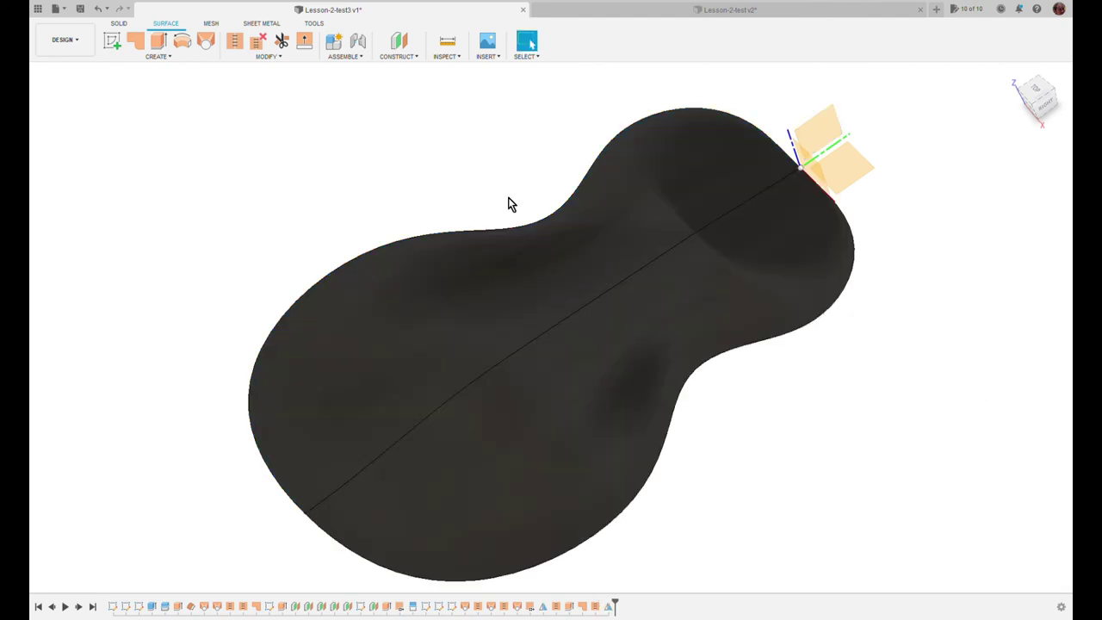
Step: Stitch the upper and lower halves into one continuous insole surface
{"action": "left_click", "coordinate": [234, 43]}
{"action": "left_click", "coordinate": [484, 283]}
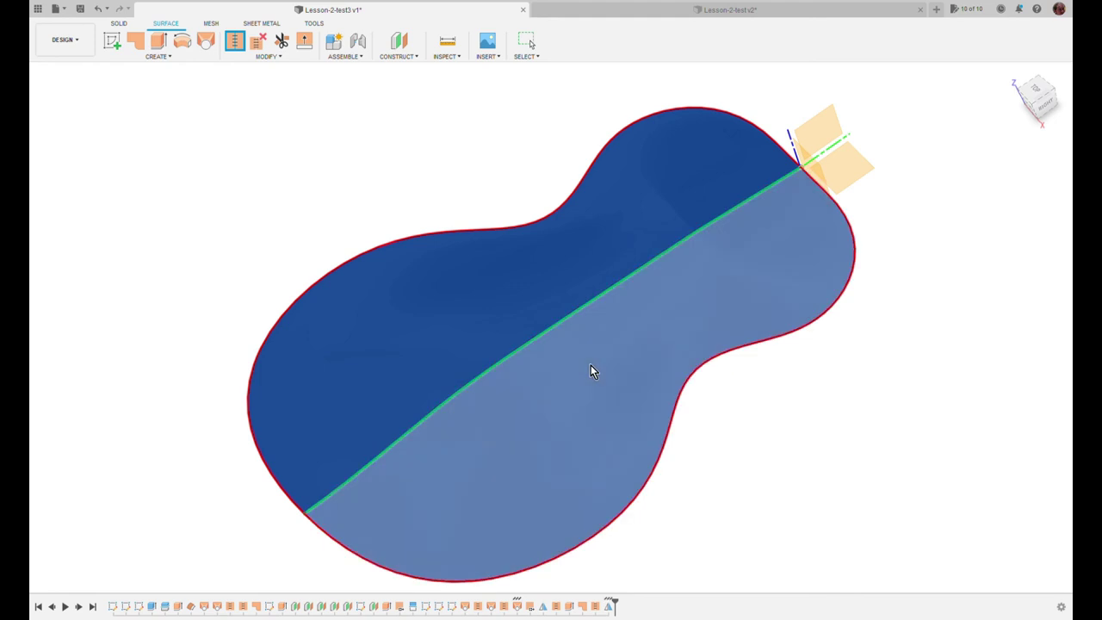
{"action": "left_click", "coordinate": [591, 366]}
{"action": "key", "text": "Return"}
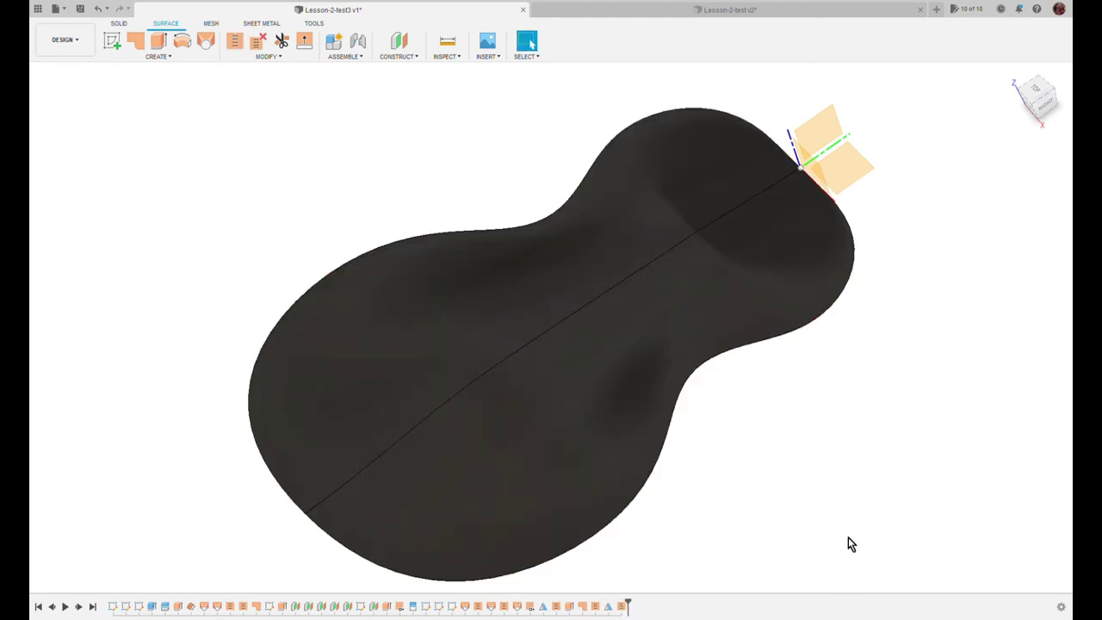
{"action": "middle_click_drag", "start_coordinate": [845, 527], "coordinate": [878, 503], "text": "shift"}
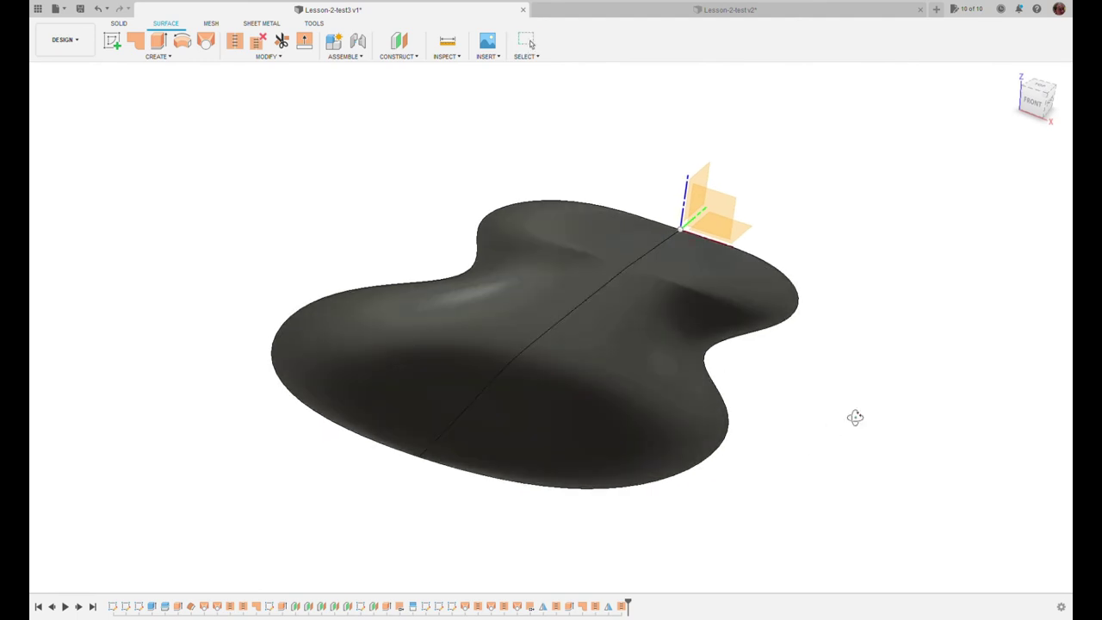
{"action": "middle_click_drag", "start_coordinate": [853, 418], "coordinate": [822, 414], "text": "shift"}
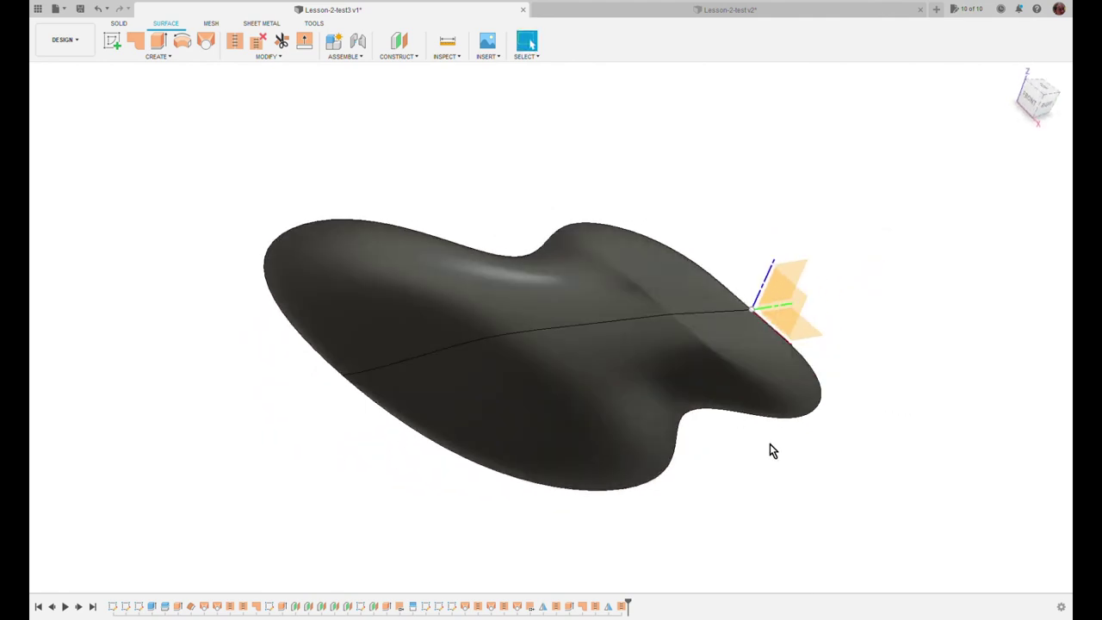
{"action": "mouse_move", "coordinate": [792, 506]}
{"action": "middle_mouse_down", "text": "shift"}
{"action": "mouse_move", "coordinate": [755, 476]}
{"action": "mouse_move", "coordinate": [780, 487]}
{"action": "mouse_move", "coordinate": [780, 502]}
{"action": "mouse_move", "coordinate": [763, 491]}
{"action": "mouse_move", "coordinate": [808, 500]}
{"action": "mouse_move", "coordinate": [781, 482]}
{"action": "mouse_move", "coordinate": [797, 514]}
{"action": "mouse_move", "coordinate": [783, 498]}
{"action": "middle_mouse_up", "text": "shift"}
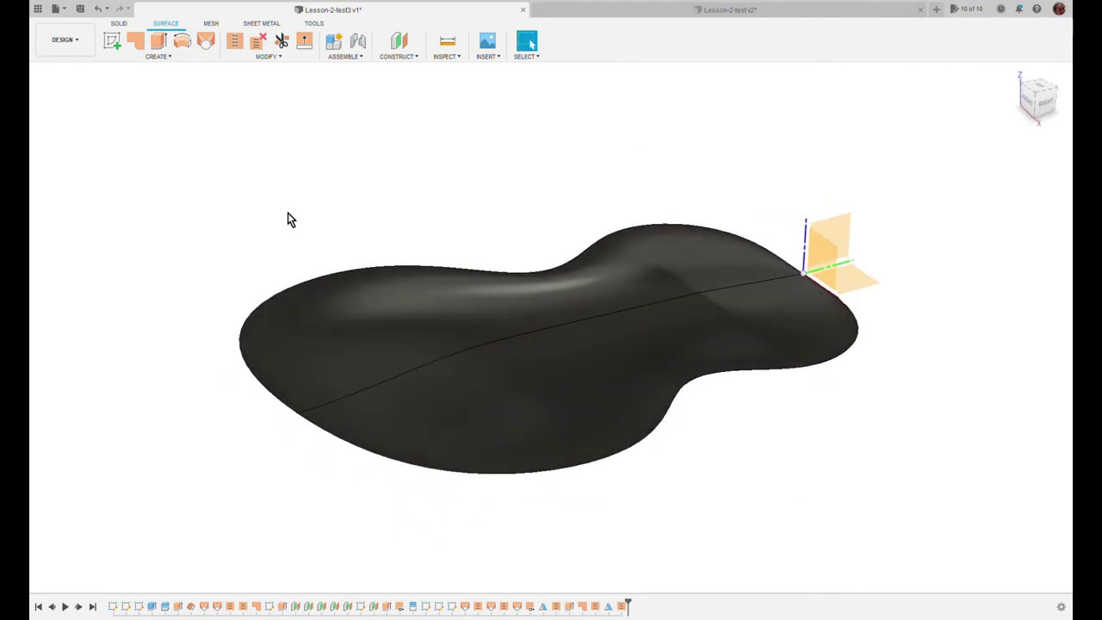
{"action": "middle_click_drag", "start_coordinate": [288, 215], "coordinate": [302, 177], "text": "shift"}
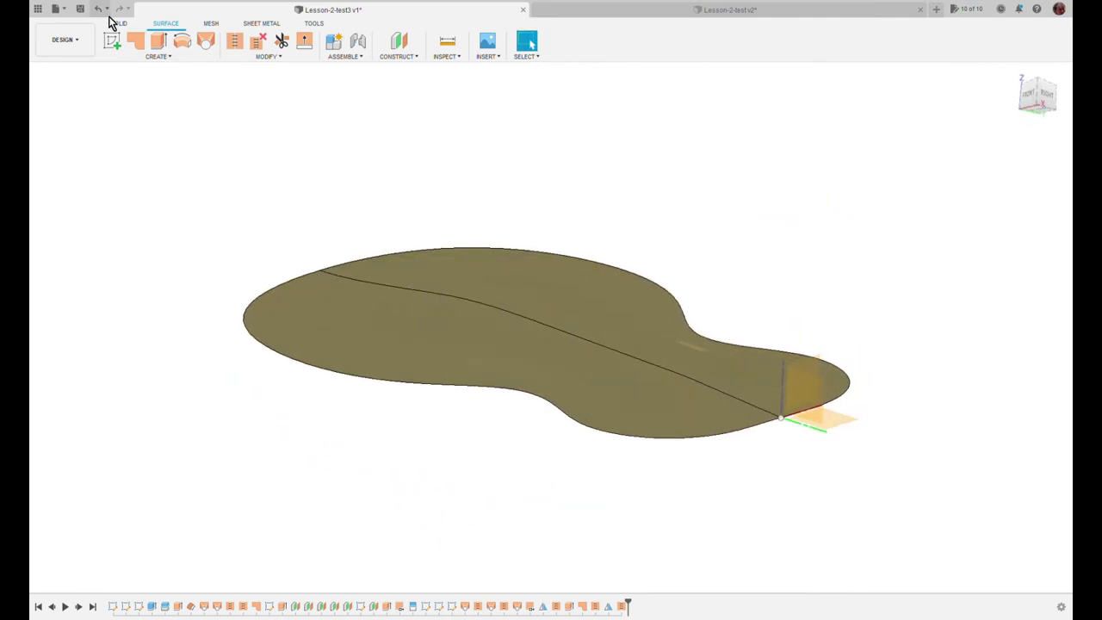
Step: Surface-extrude the outer edge by -38 to form downward side walls
{"action": "left_click", "coordinate": [165, 43]}
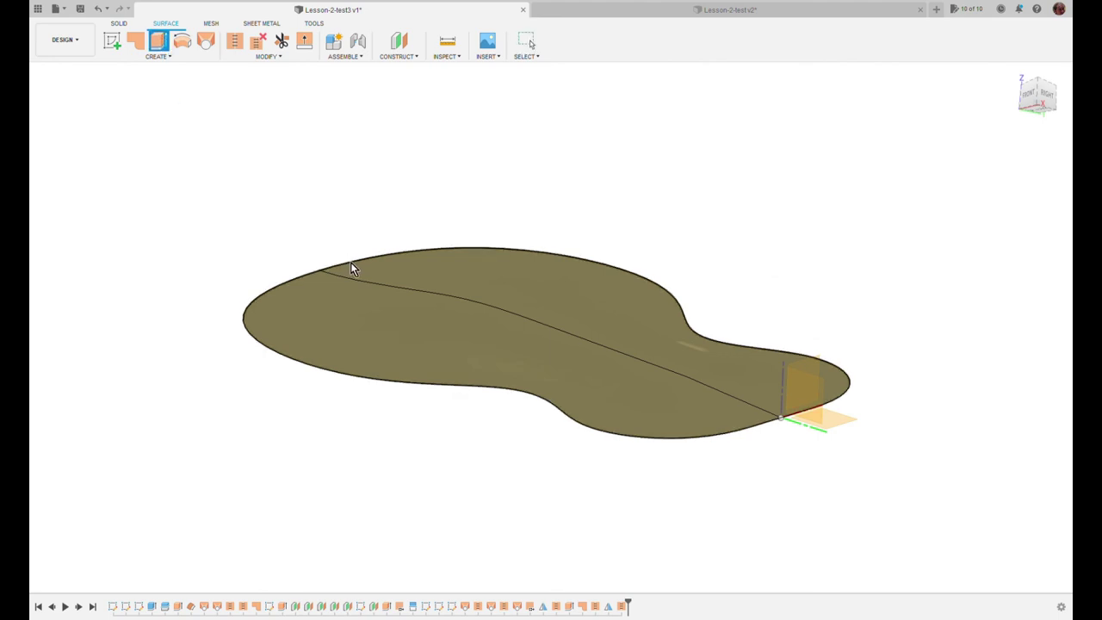
{"action": "left_click", "coordinate": [352, 269]}
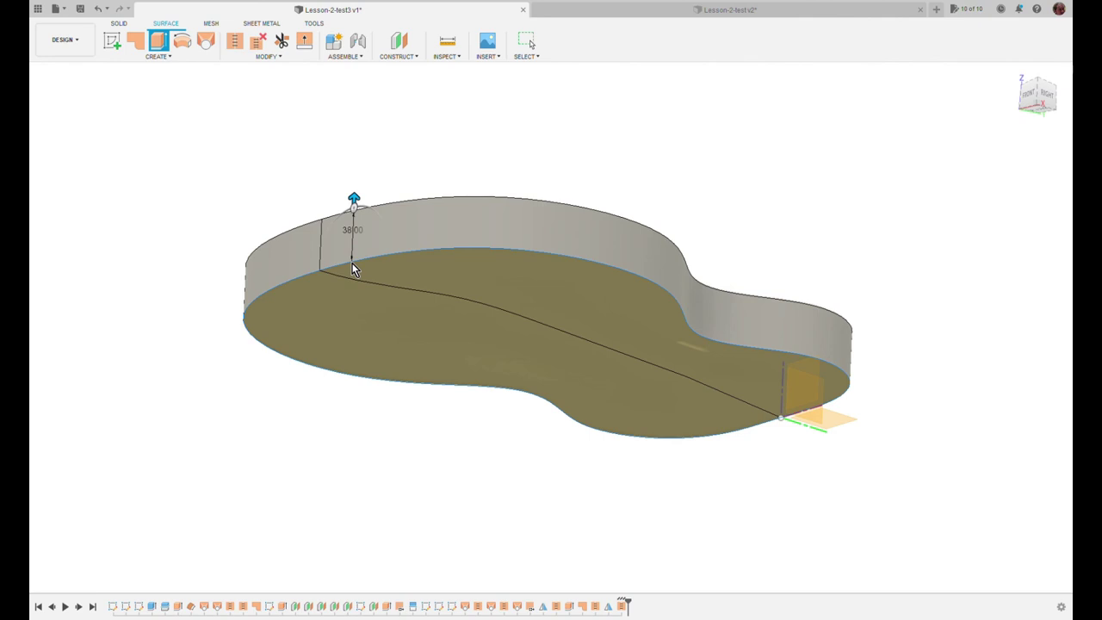
{"action": "type", "text": "-38"}
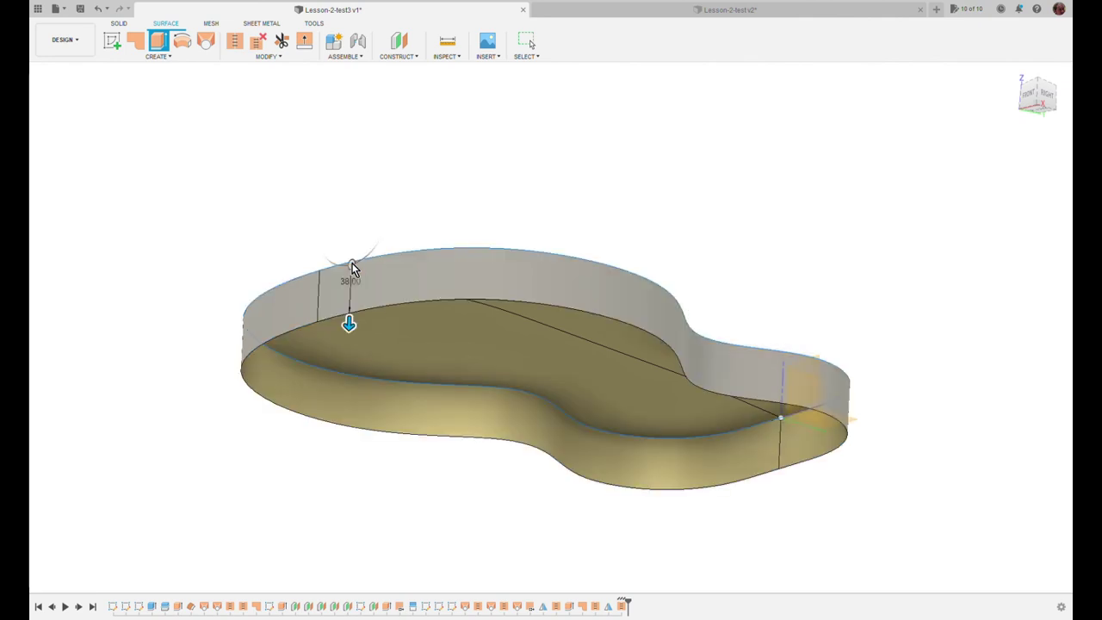
{"action": "key", "text": "Return"}
Step: Close the open bottom inside the walls with a flat patch
{"action": "left_click", "coordinate": [140, 38]}
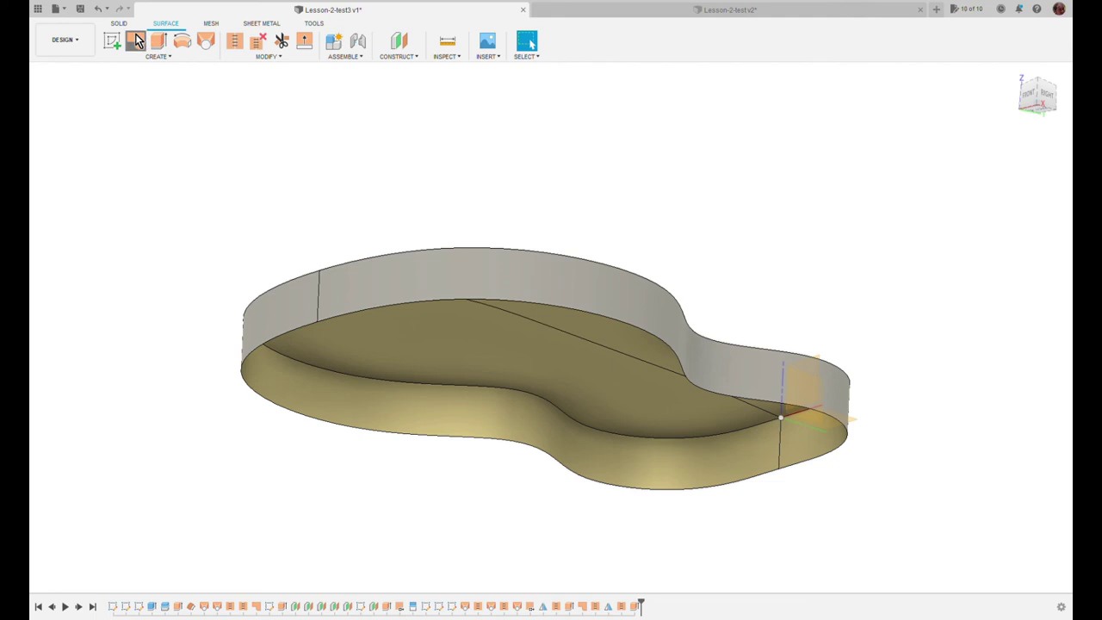
{"action": "left_click", "coordinate": [352, 315]}
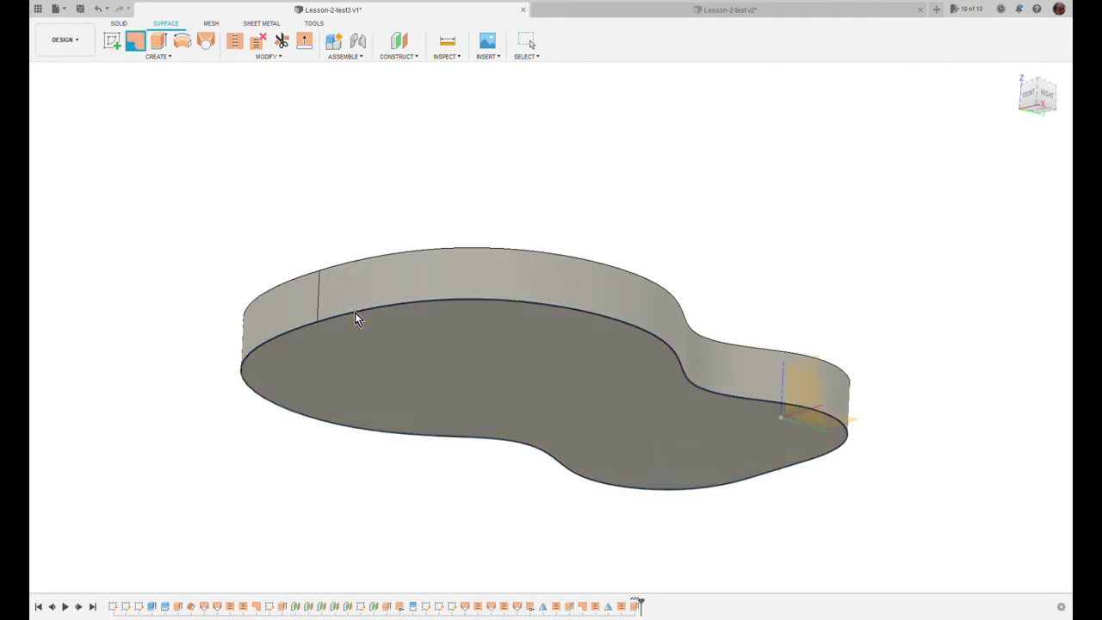
{"action": "key", "text": "Return"}
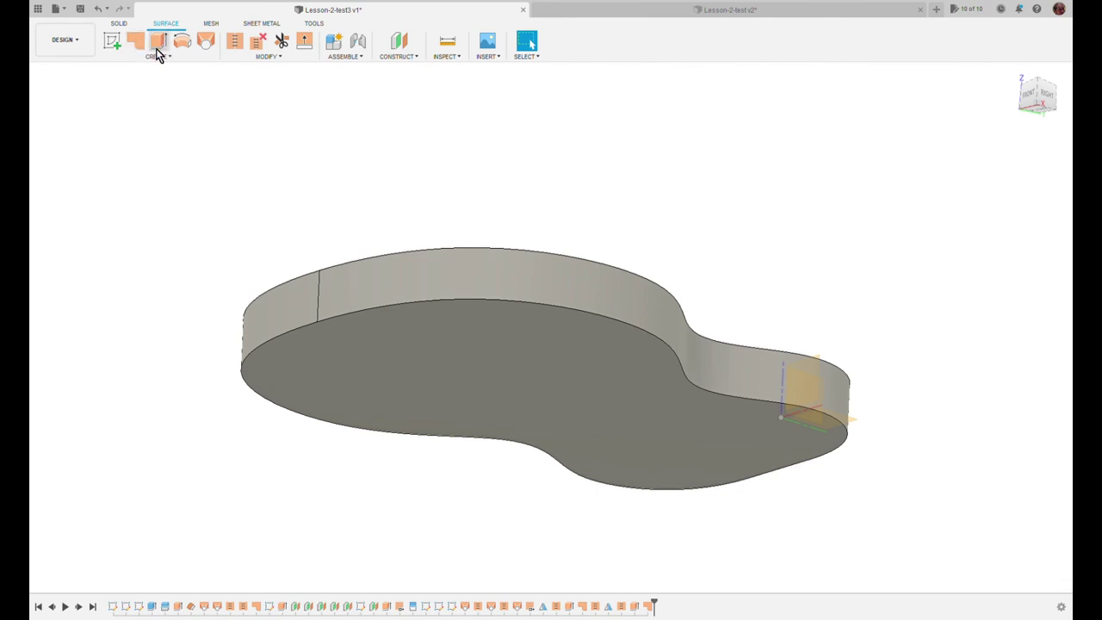
Step: Stitch the bottom patch, side walls and top surface into one closed solid
{"action": "left_click", "coordinate": [235, 43]}
{"action": "left_click", "coordinate": [406, 336]}
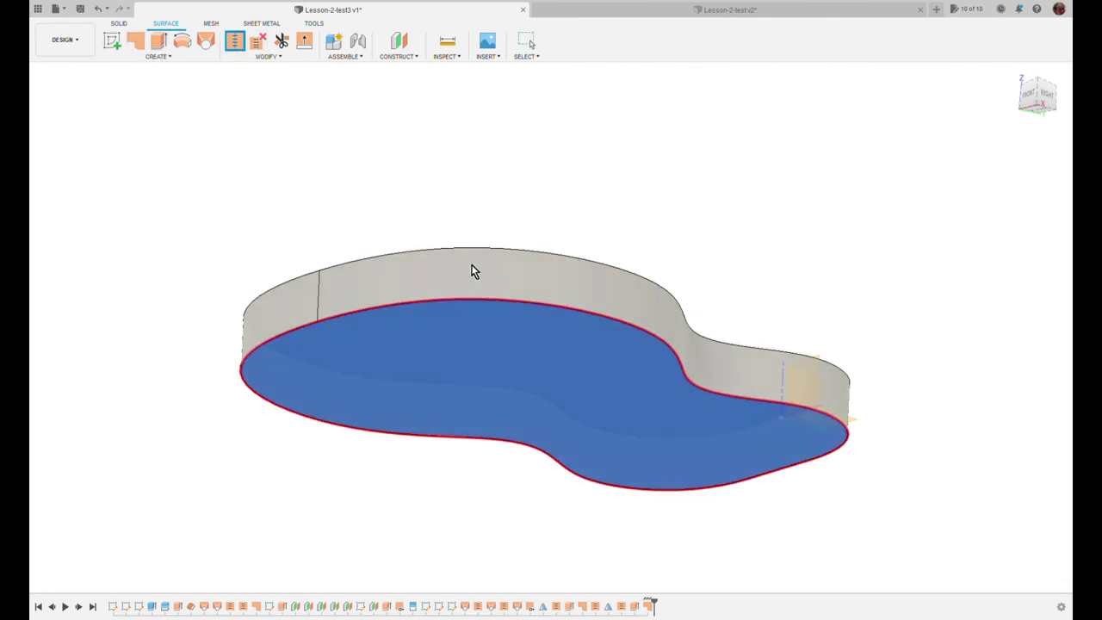
{"action": "left_click", "coordinate": [471, 272]}
{"action": "middle_click_drag", "start_coordinate": [472, 272], "coordinate": [537, 381], "text": "shift"}
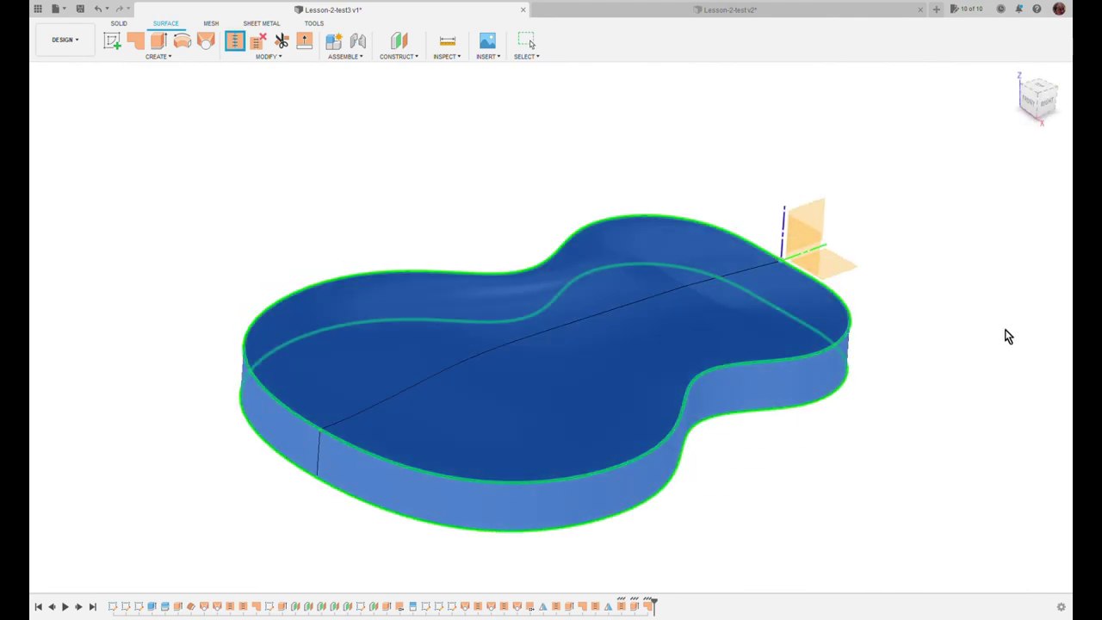
{"action": "key", "text": "Return"}
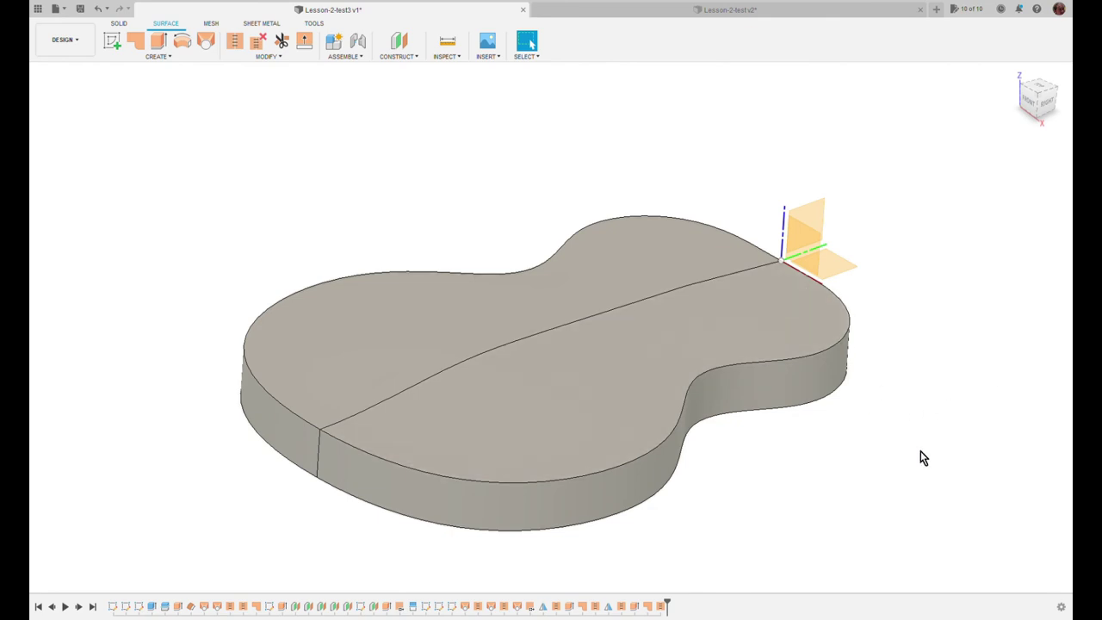
{"action": "mouse_move", "coordinate": [920, 458]}
{"action": "middle_mouse_down", "text": "shift"}
{"action": "mouse_move", "coordinate": [893, 428]}
{"action": "mouse_move", "coordinate": [905, 467]}
{"action": "mouse_move", "coordinate": [955, 464]}
{"action": "mouse_move", "coordinate": [947, 487]}
{"action": "mouse_move", "coordinate": [928, 460]}
{"action": "middle_mouse_up", "text": "shift"}
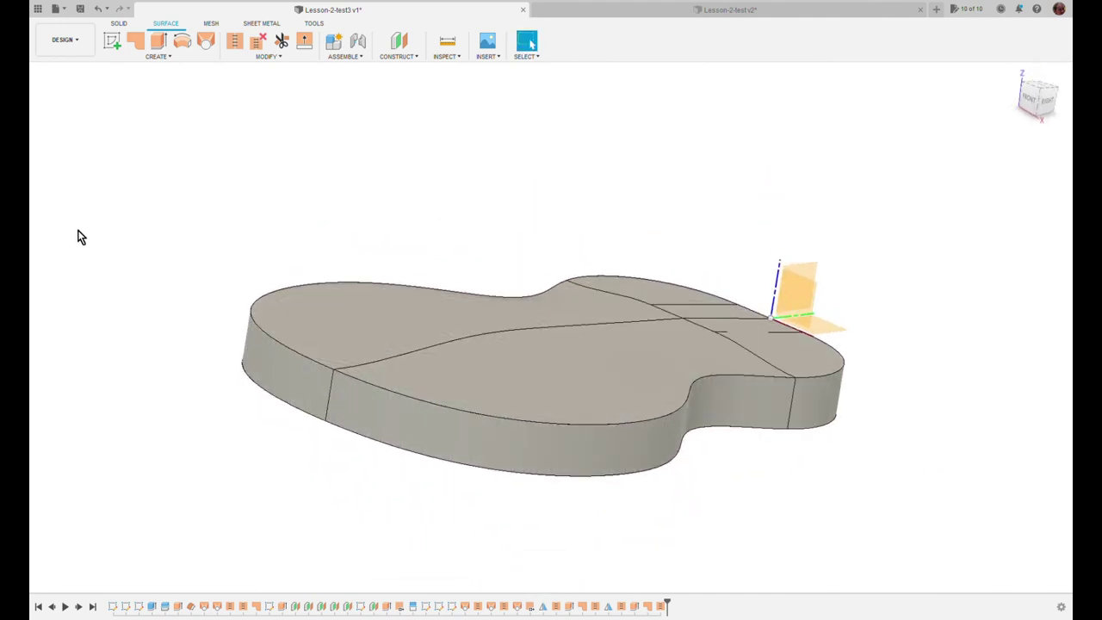
{"action": "mouse_move", "coordinate": [689, 445]}
{"action": "middle_mouse_down", "text": "shift"}
{"action": "mouse_move", "coordinate": [686, 482]}
{"action": "mouse_move", "coordinate": [681, 460]}
{"action": "mouse_move", "coordinate": [702, 455]}
{"action": "mouse_move", "coordinate": [755, 490]}
{"action": "mouse_move", "coordinate": [699, 444]}
{"action": "mouse_move", "coordinate": [643, 456]}
{"action": "mouse_move", "coordinate": [654, 436]}
{"action": "mouse_move", "coordinate": [738, 454]}
{"action": "mouse_move", "coordinate": [674, 459]}
{"action": "middle_mouse_up", "text": "shift"}
{"action": "scroll", "coordinate": [783, 335], "scroll_direction": "up", "scroll_amount": 5}
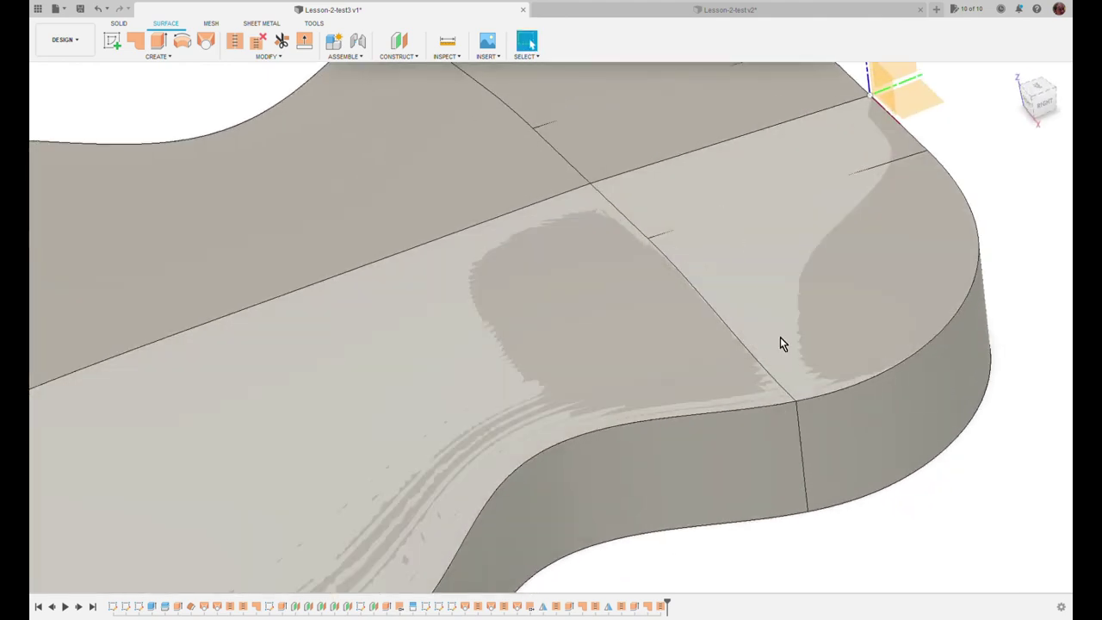
{"action": "mouse_move", "coordinate": [780, 344]}
{"action": "middle_mouse_down", "text": "shift"}
{"action": "mouse_move", "coordinate": [804, 352]}
{"action": "mouse_move", "coordinate": [794, 332]}
{"action": "middle_mouse_up", "text": "shift"}
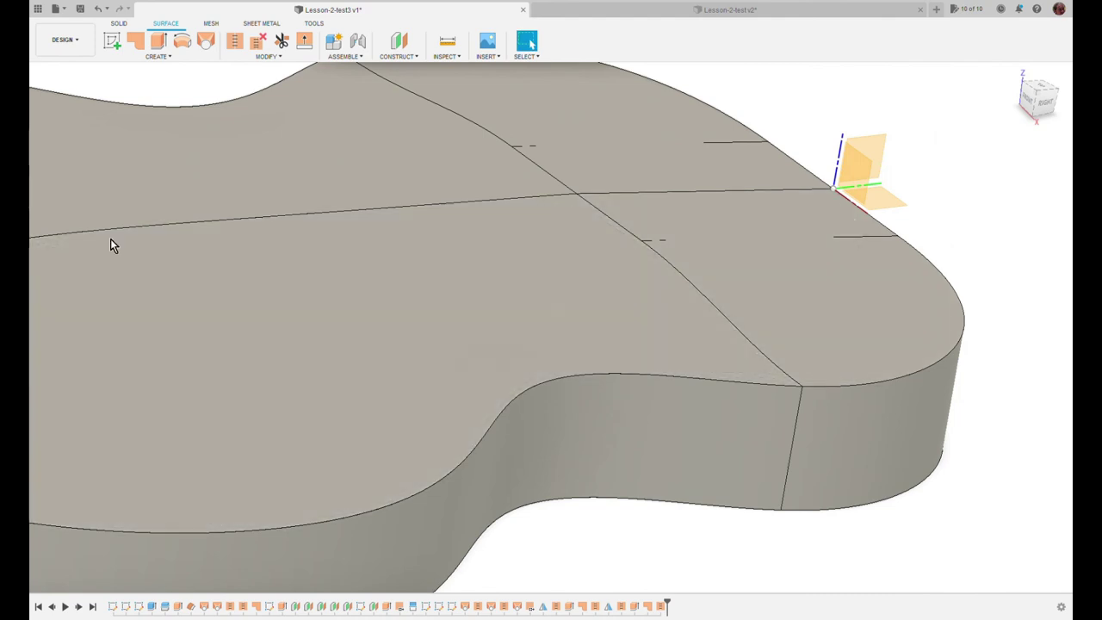
{"action": "left_click", "coordinate": [78, 233]}
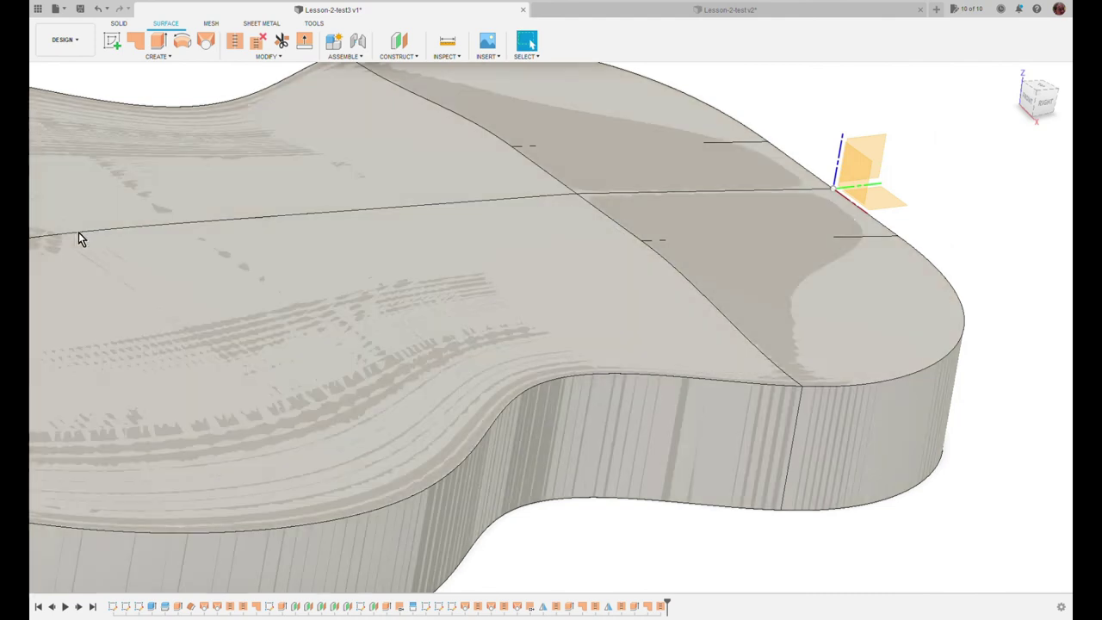
{"action": "key", "text": "v"}
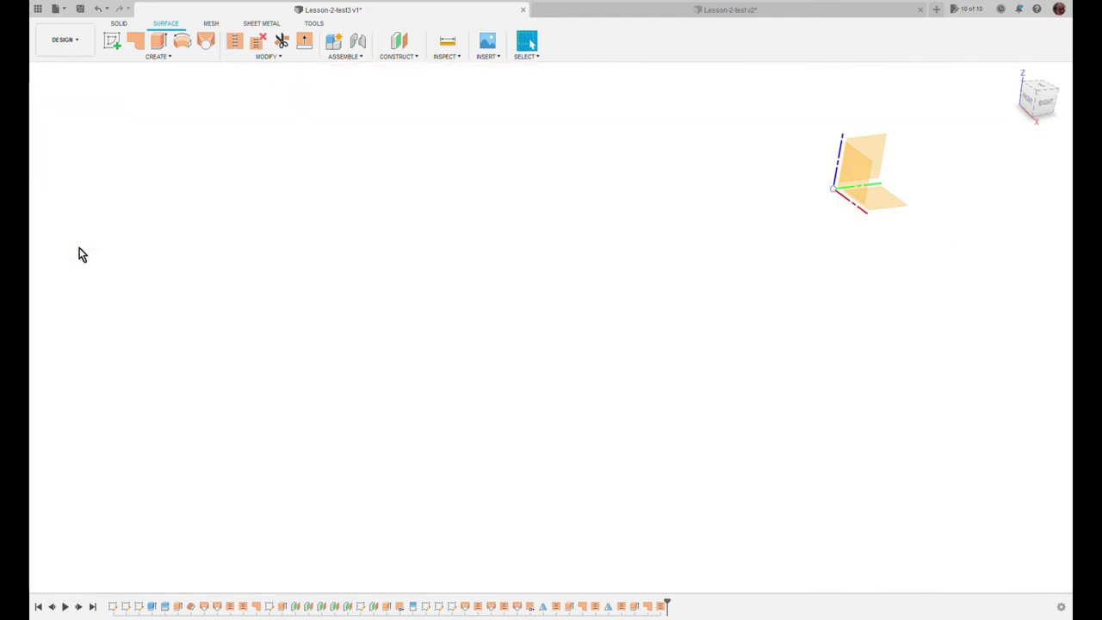
{"action": "key", "text": "v"}
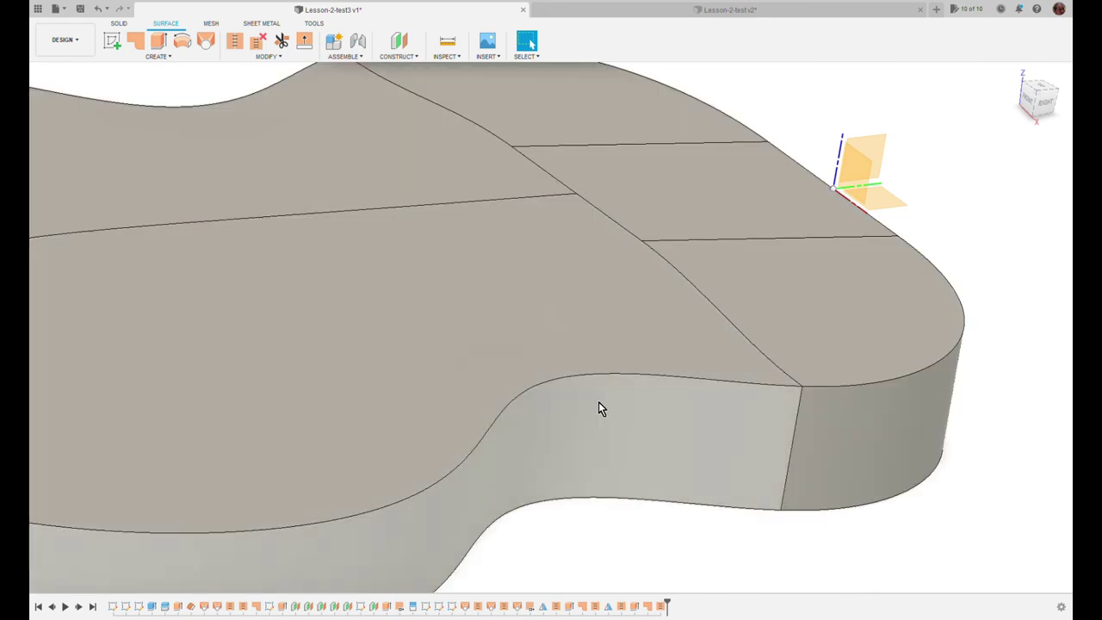
{"action": "scroll", "coordinate": [991, 352], "scroll_direction": "down", "scroll_amount": 3}
{"action": "scroll", "coordinate": [993, 355], "scroll_direction": "down", "scroll_amount": 3}
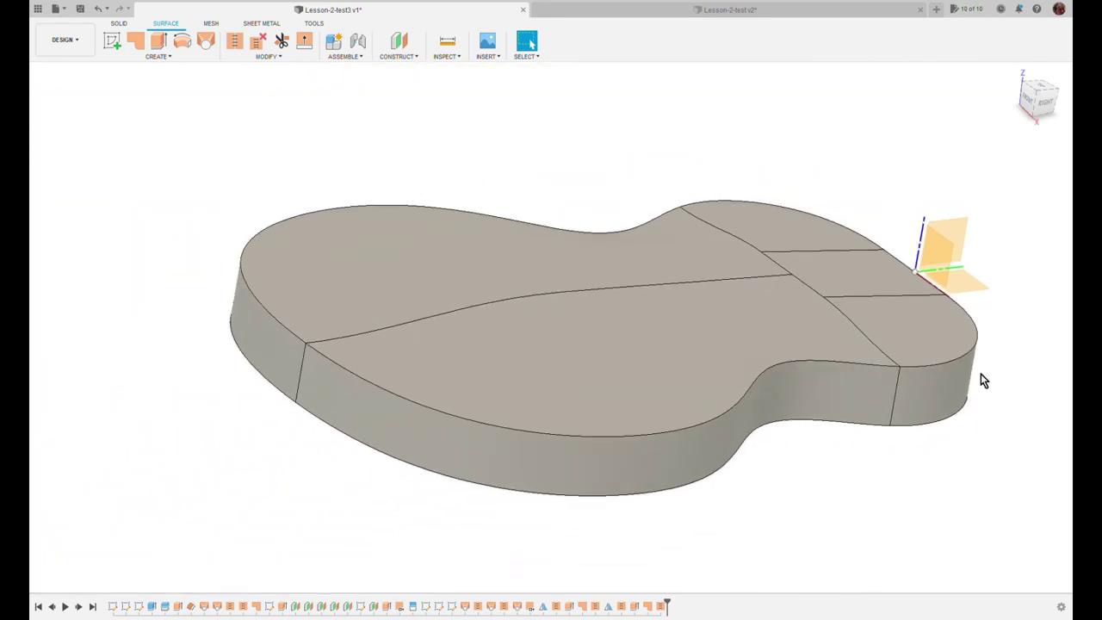